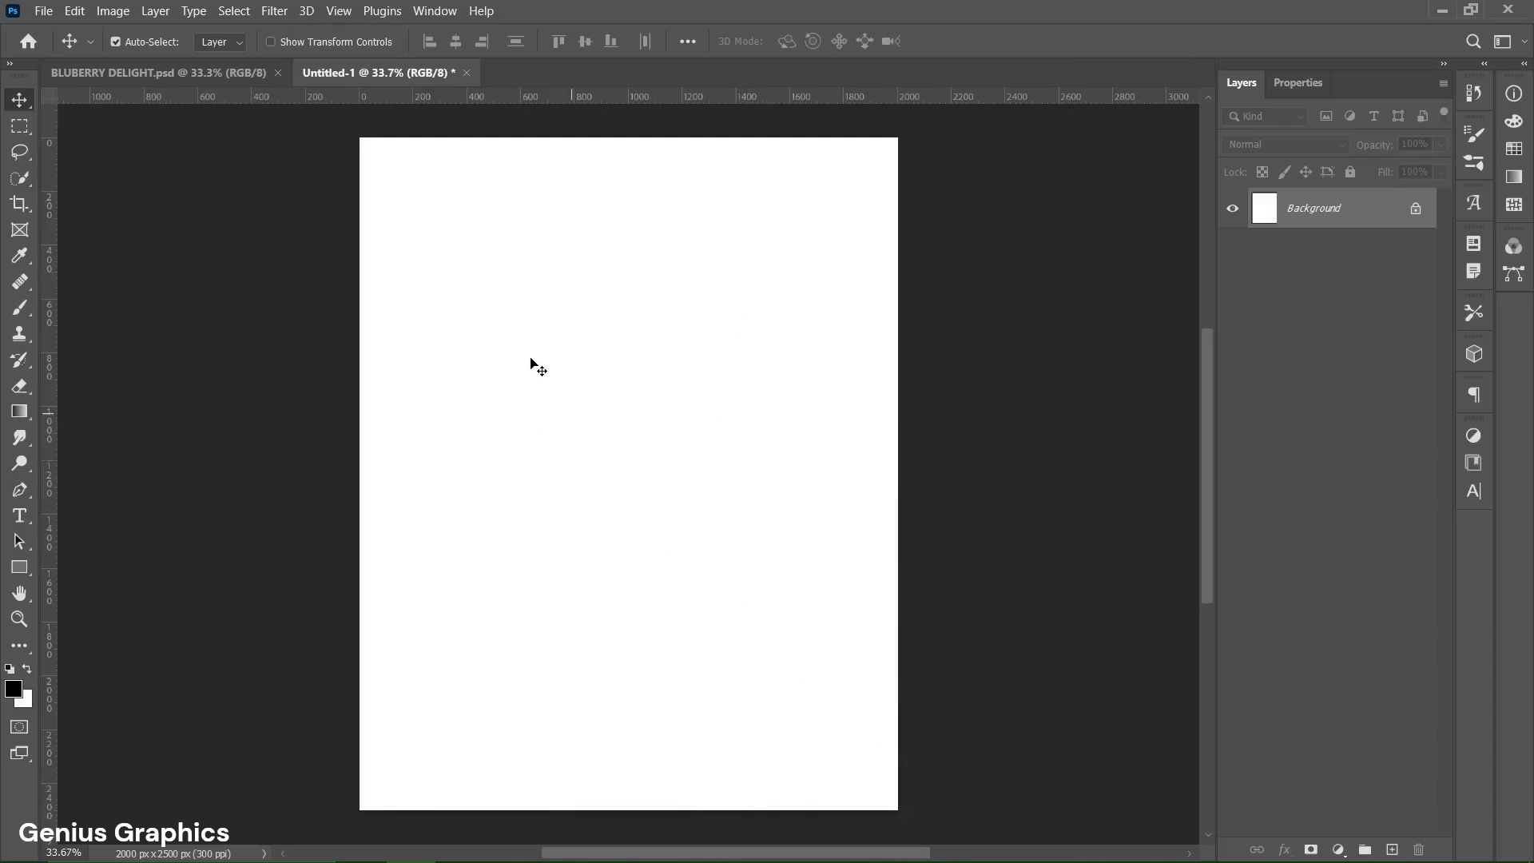
# Create a guide layout with 125 px top and bottom and 175 px left and right margins, plus a vertical guide at the canvas centre
pyautogui.click(339, 10)
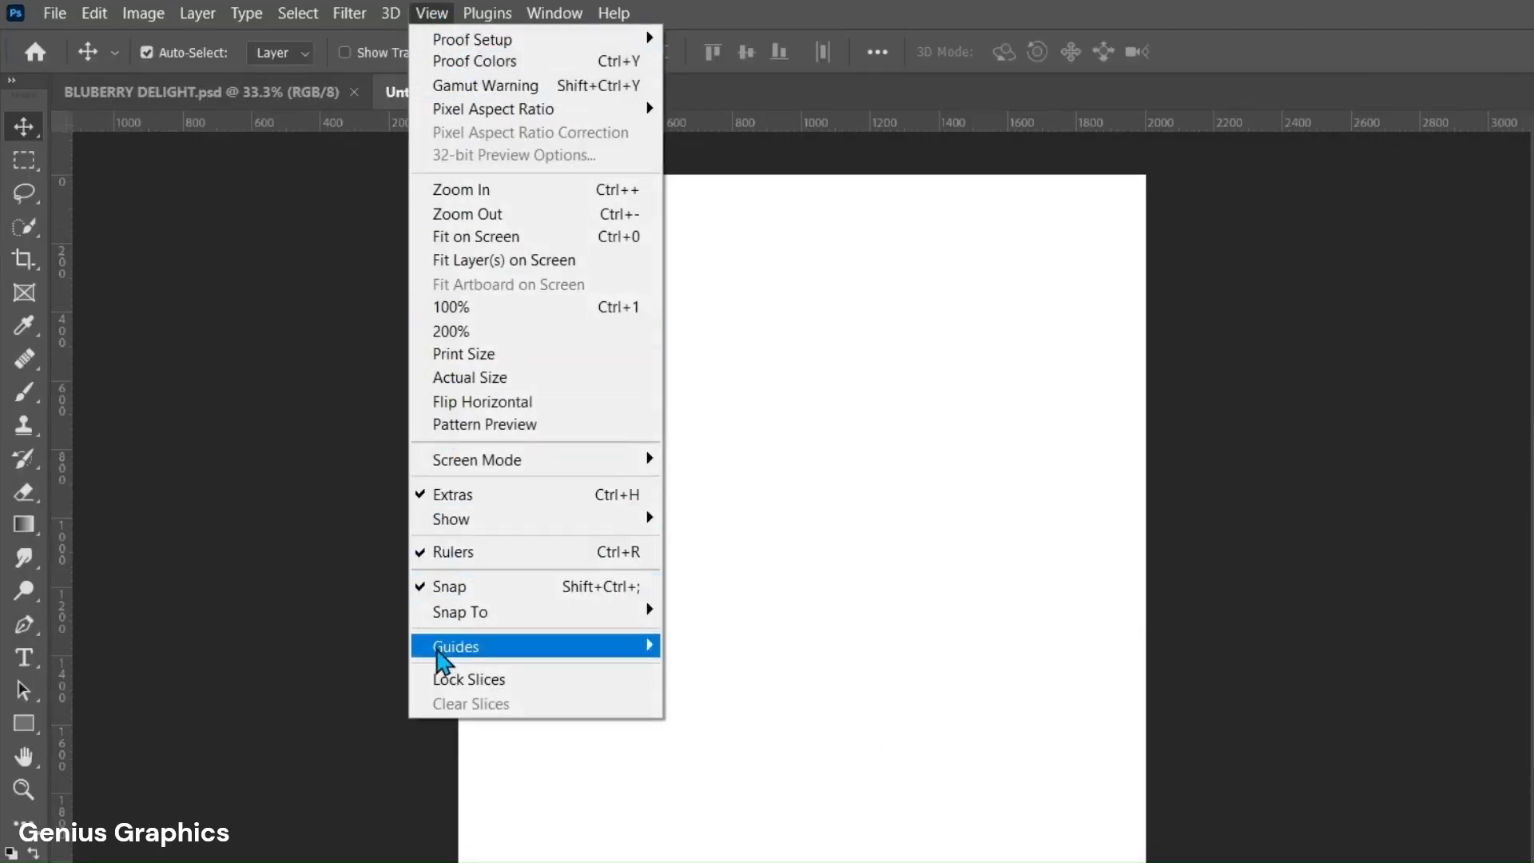
pyautogui.moveTo(439, 649)
pyautogui.click(723, 810)
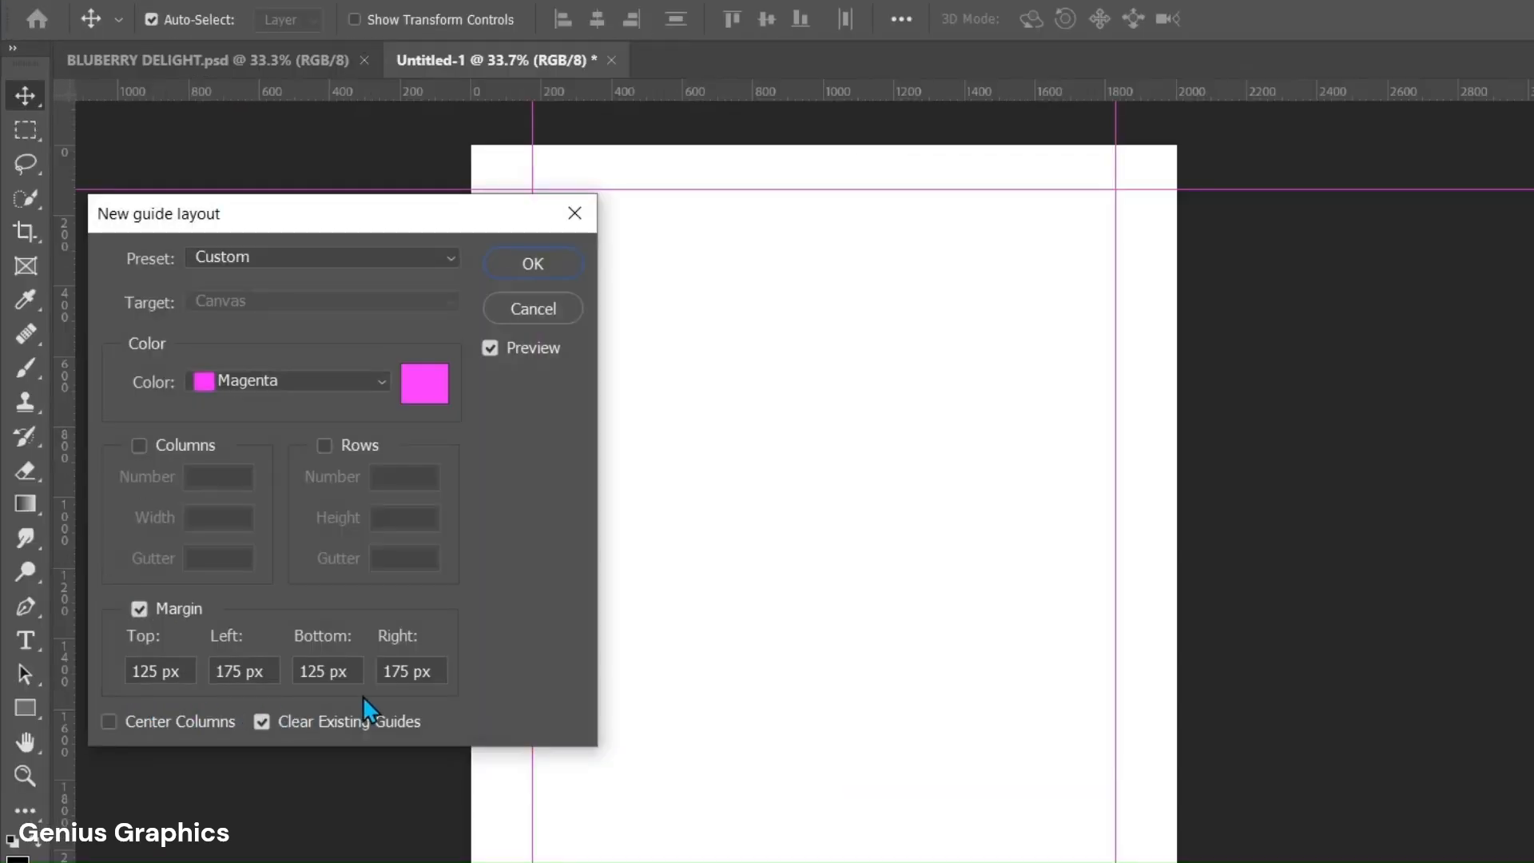
pyautogui.click(500, 264)
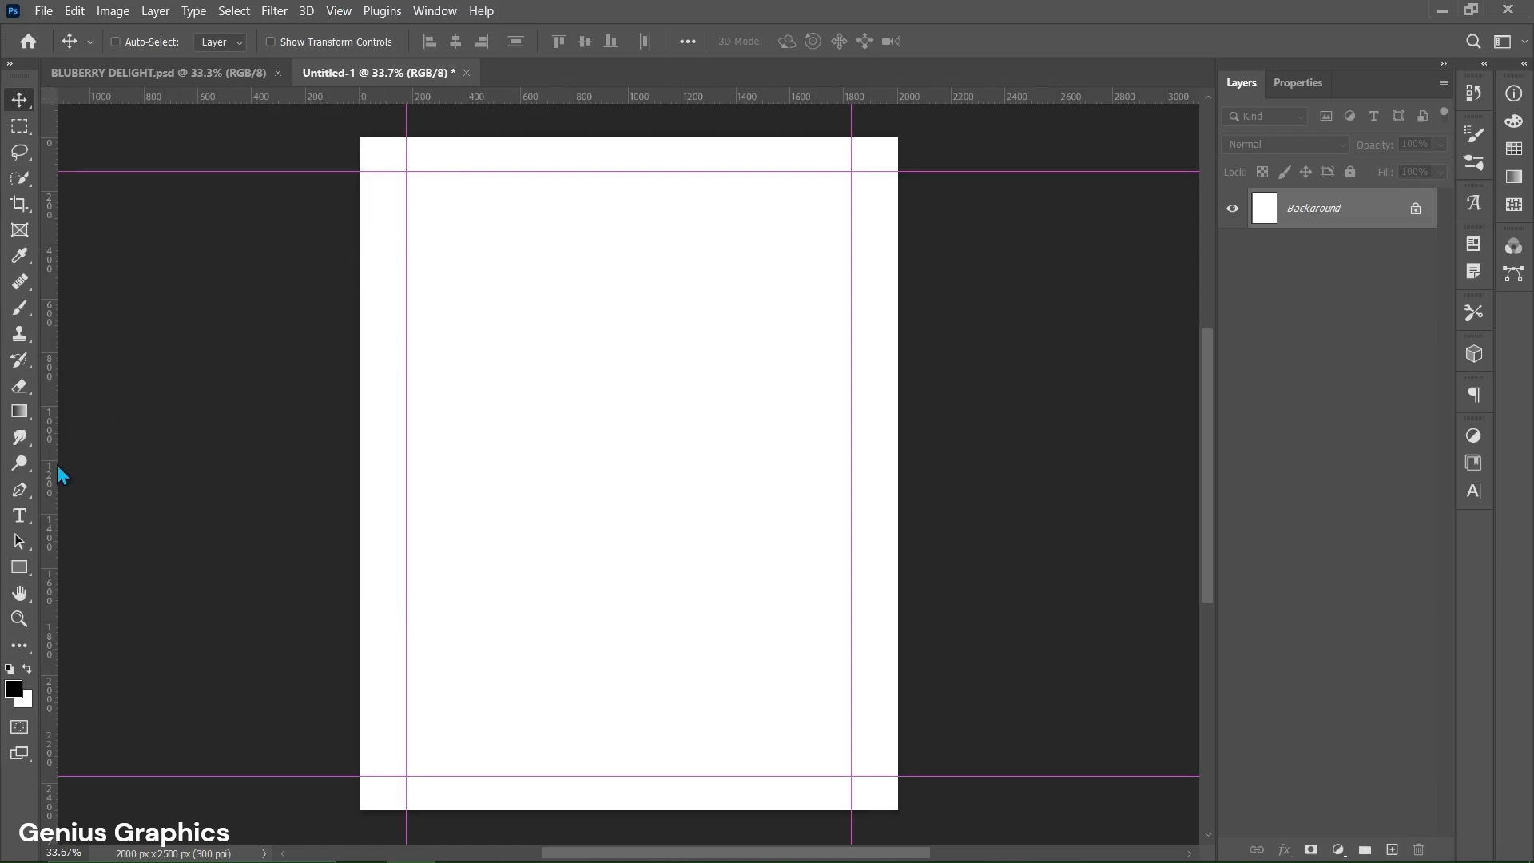
pyautogui.moveTo(54, 470); pyautogui.dragTo(628, 472)
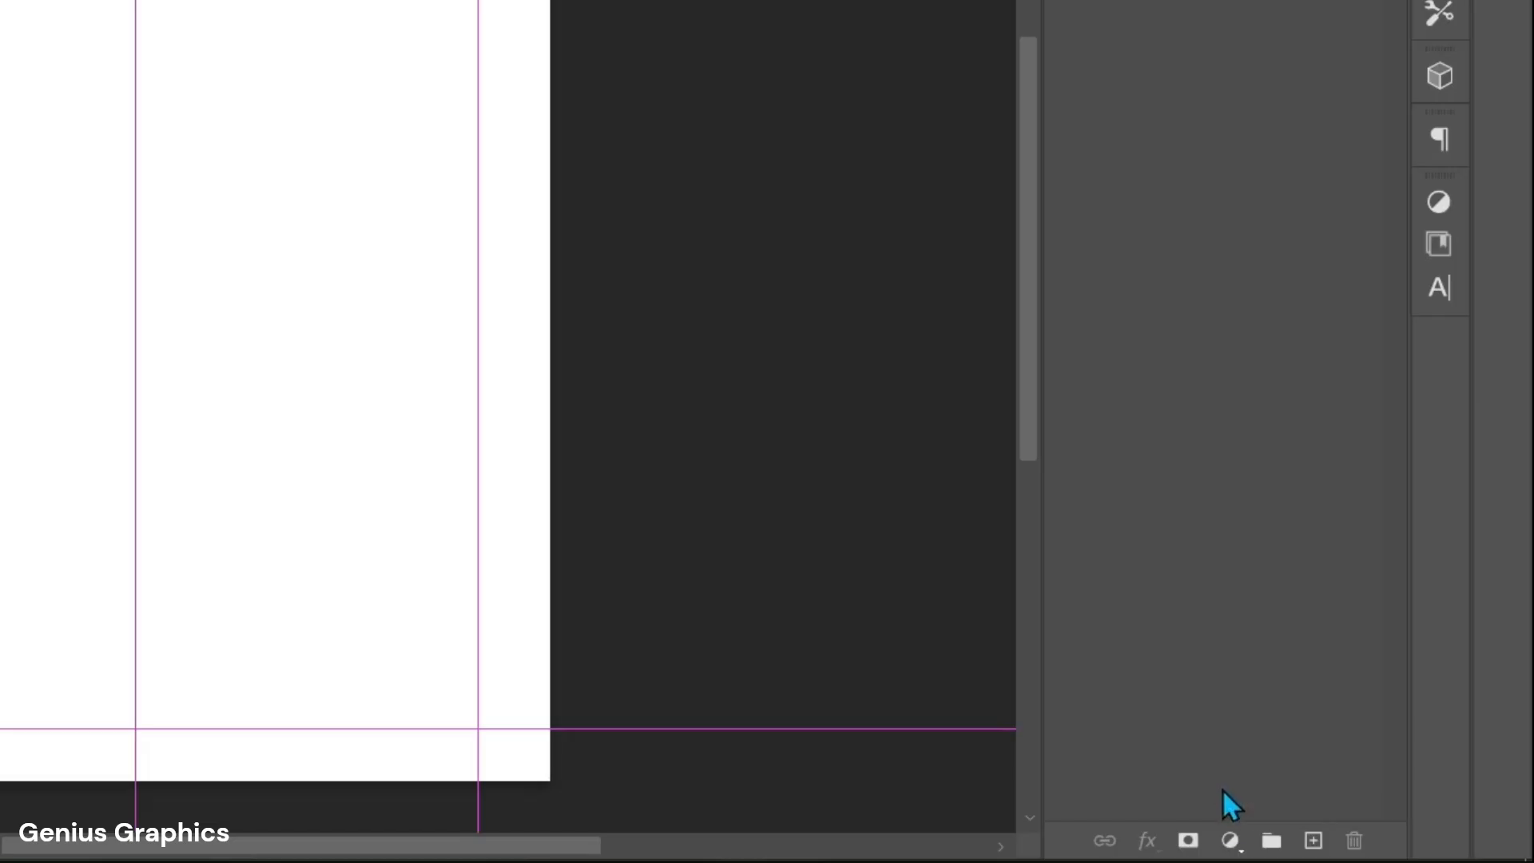
# Add a Solid Color fill layer in purple 97498b above the background
pyautogui.click(1338, 849)
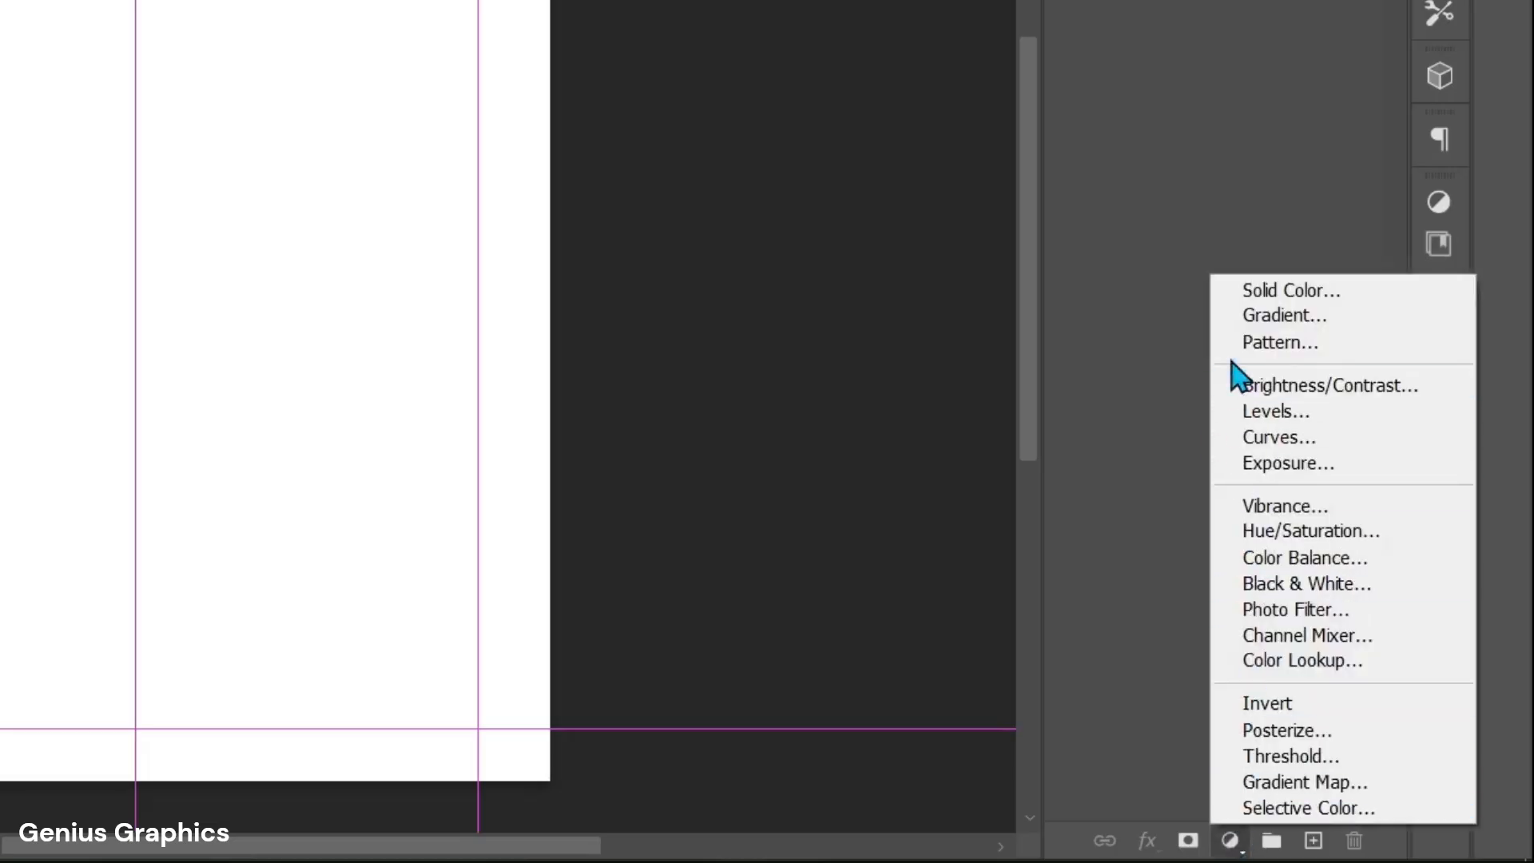
pyautogui.click(1233, 297)
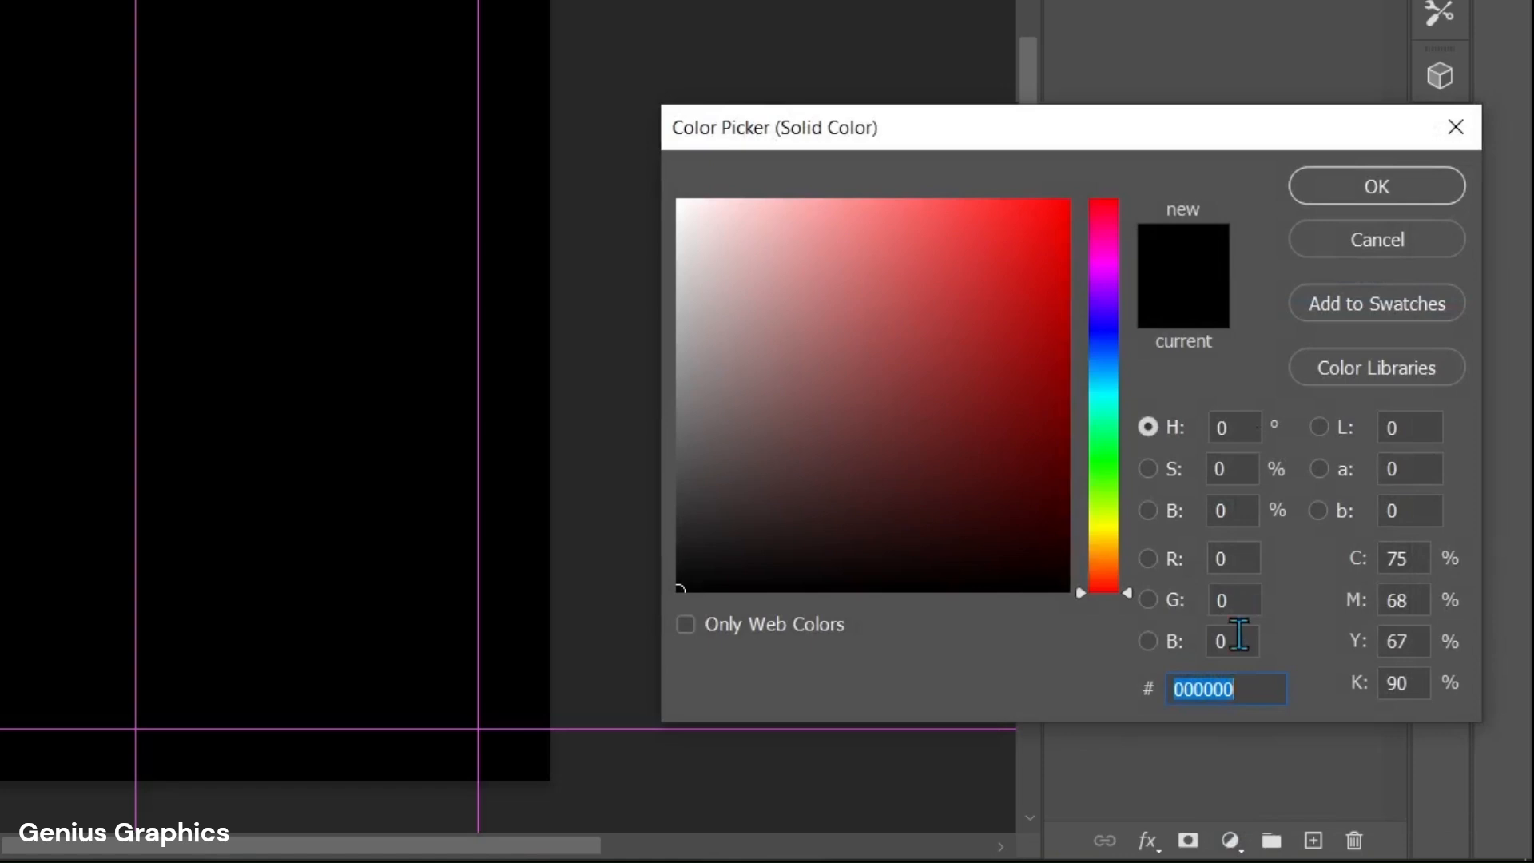
pyautogui.write('97498b')
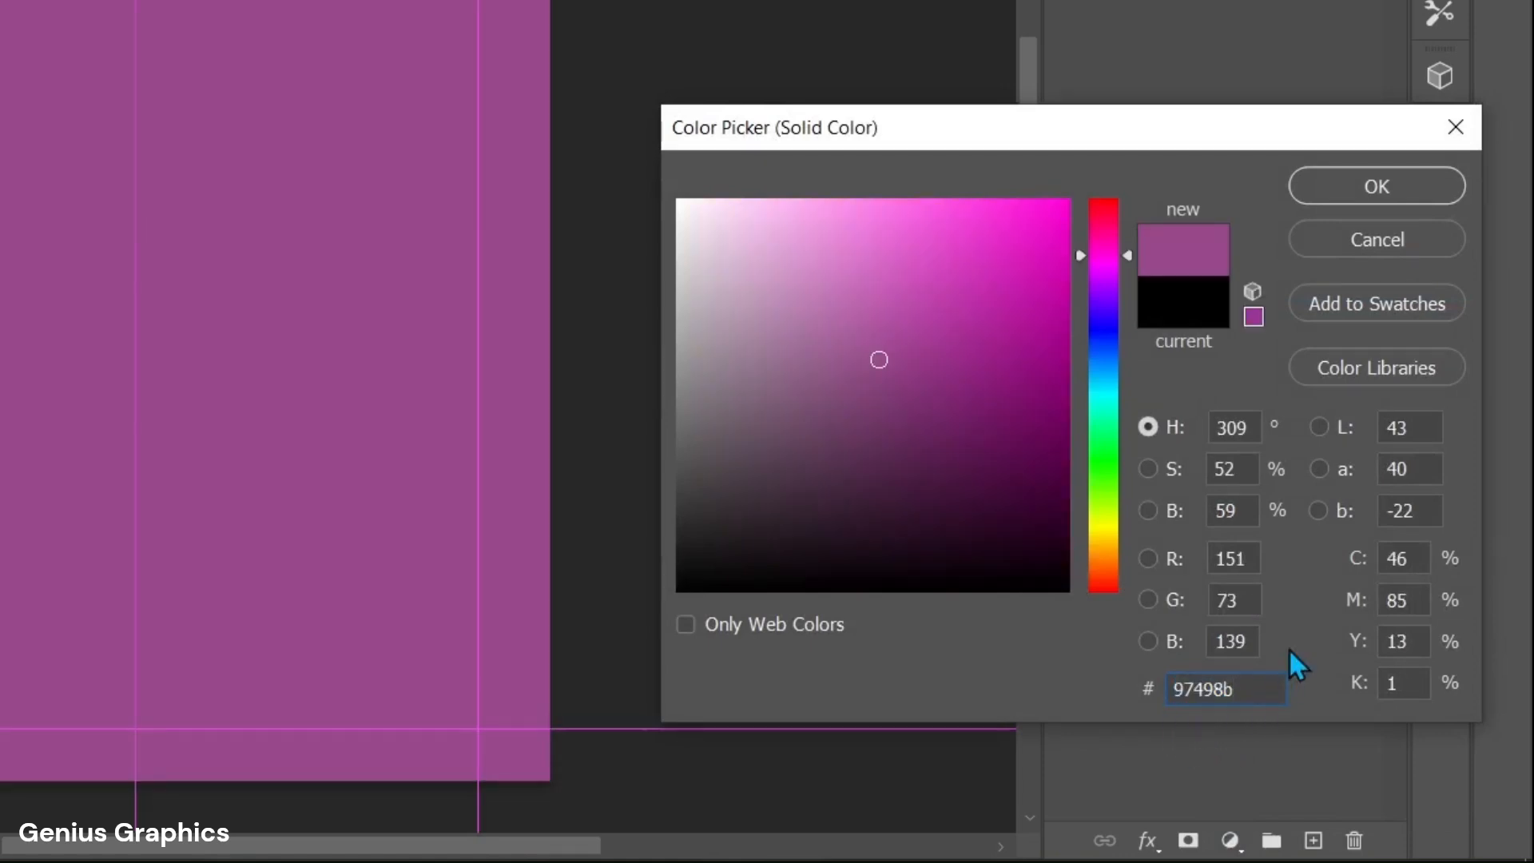
pyautogui.click(1362, 189)
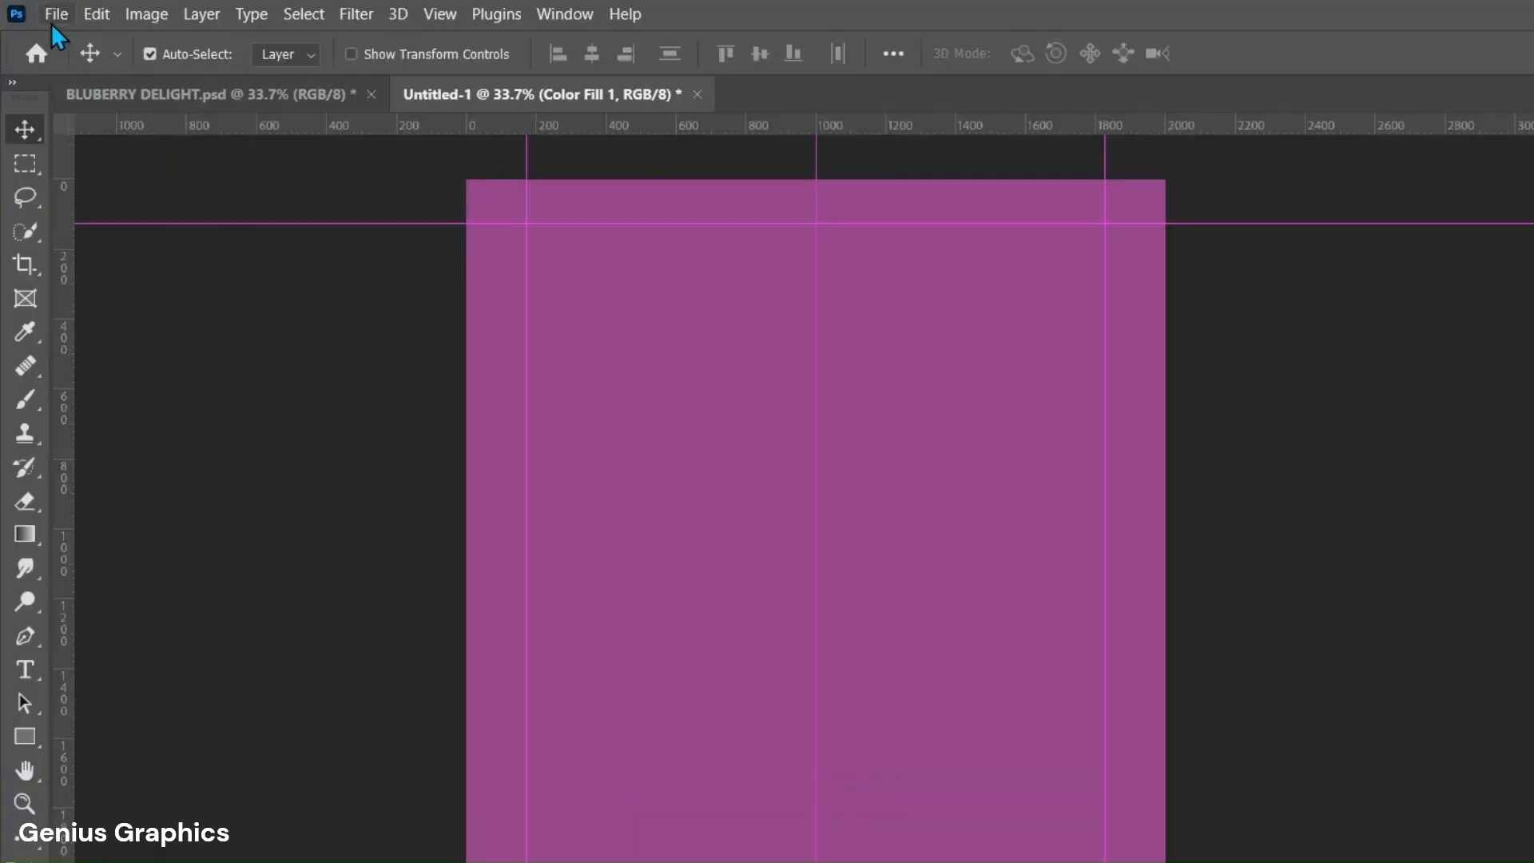
# Place the BLUEBEERY SCOOP image from the ICE-CREAM JAPANESE folder as an embedded object
pyautogui.click(43, 12)
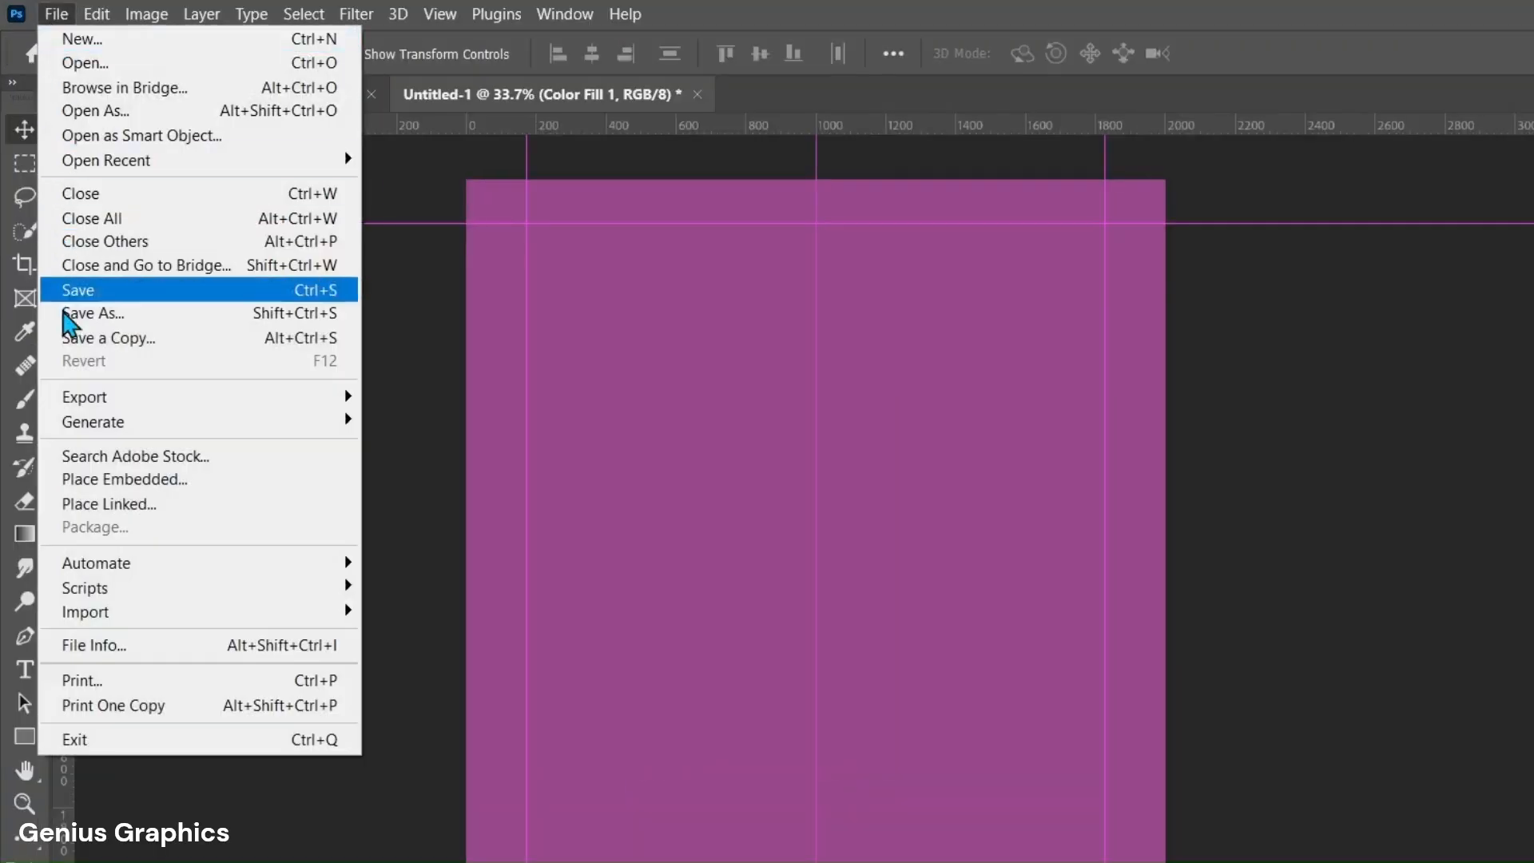
pyautogui.click(70, 479)
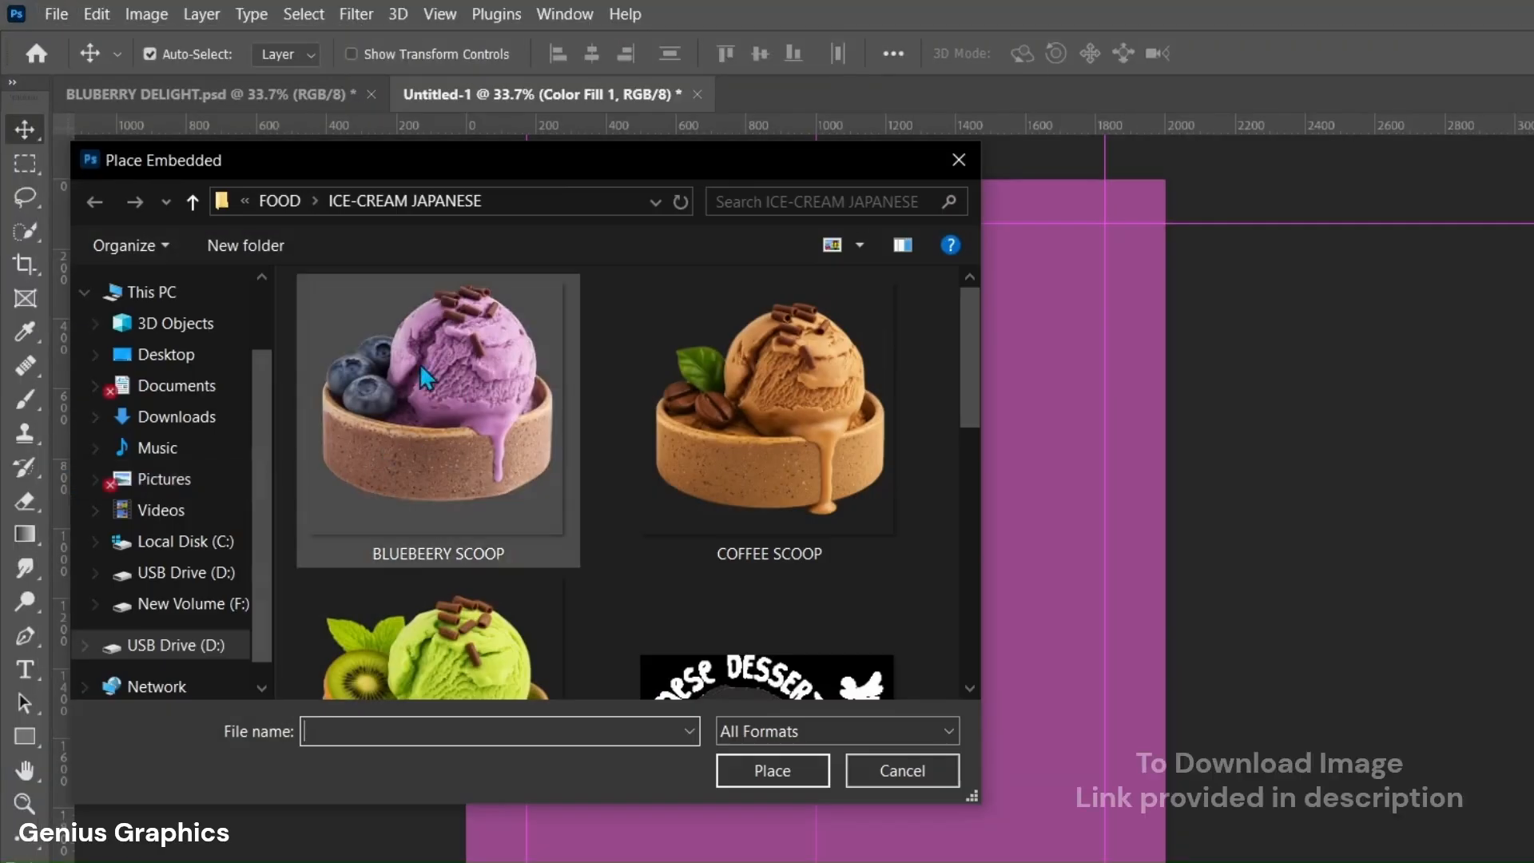
pyautogui.click(441, 429)
pyautogui.click(721, 774)
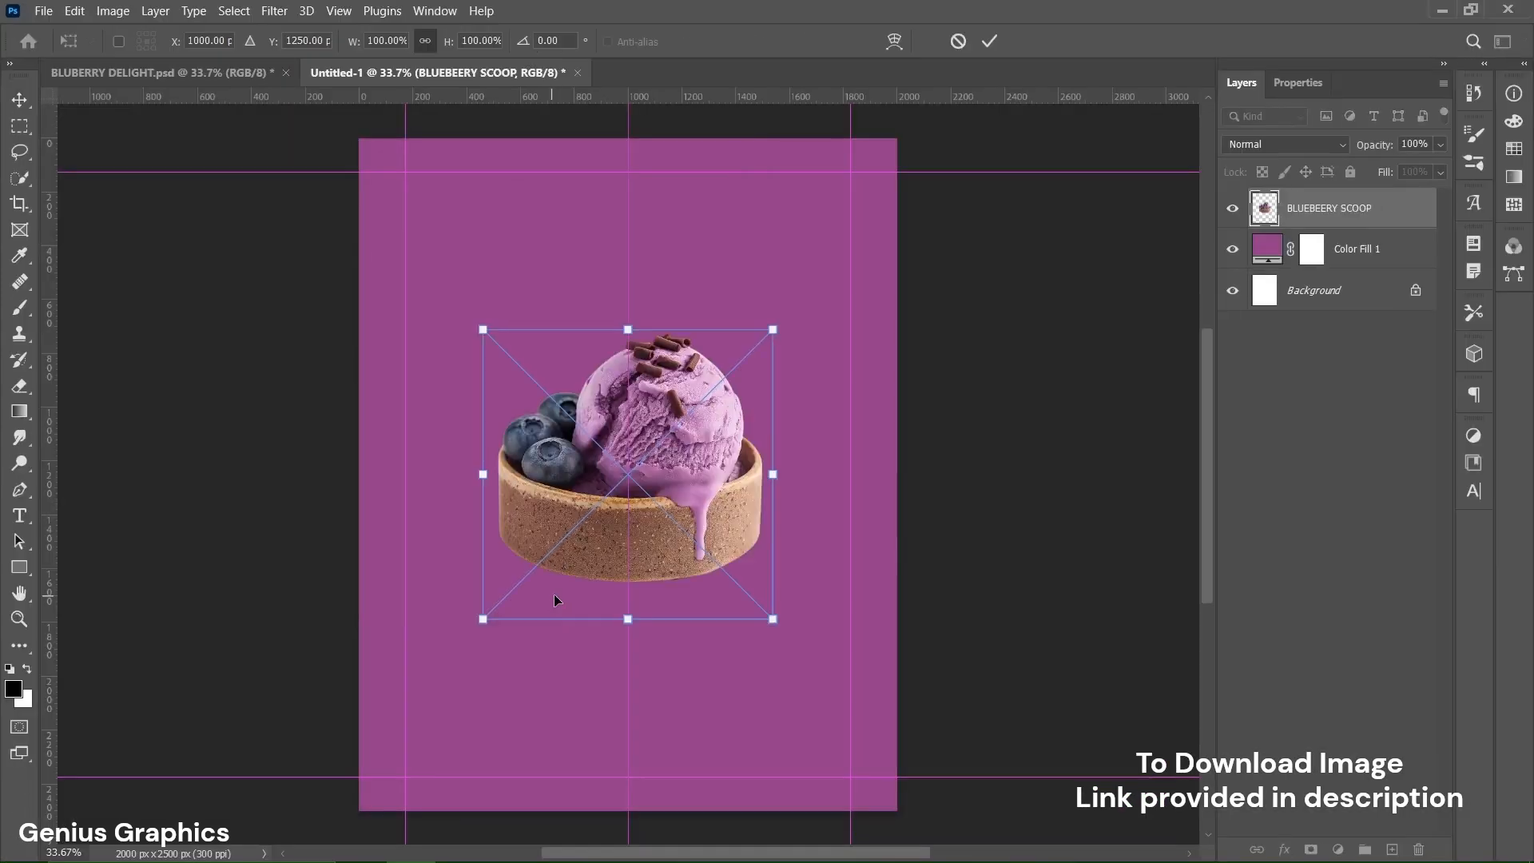
# Scale the placed scoop image to about 142% and move it up along the centre guide into the poster's upper half
pyautogui.moveTo(773, 473); pyautogui.dragTo(837, 478)
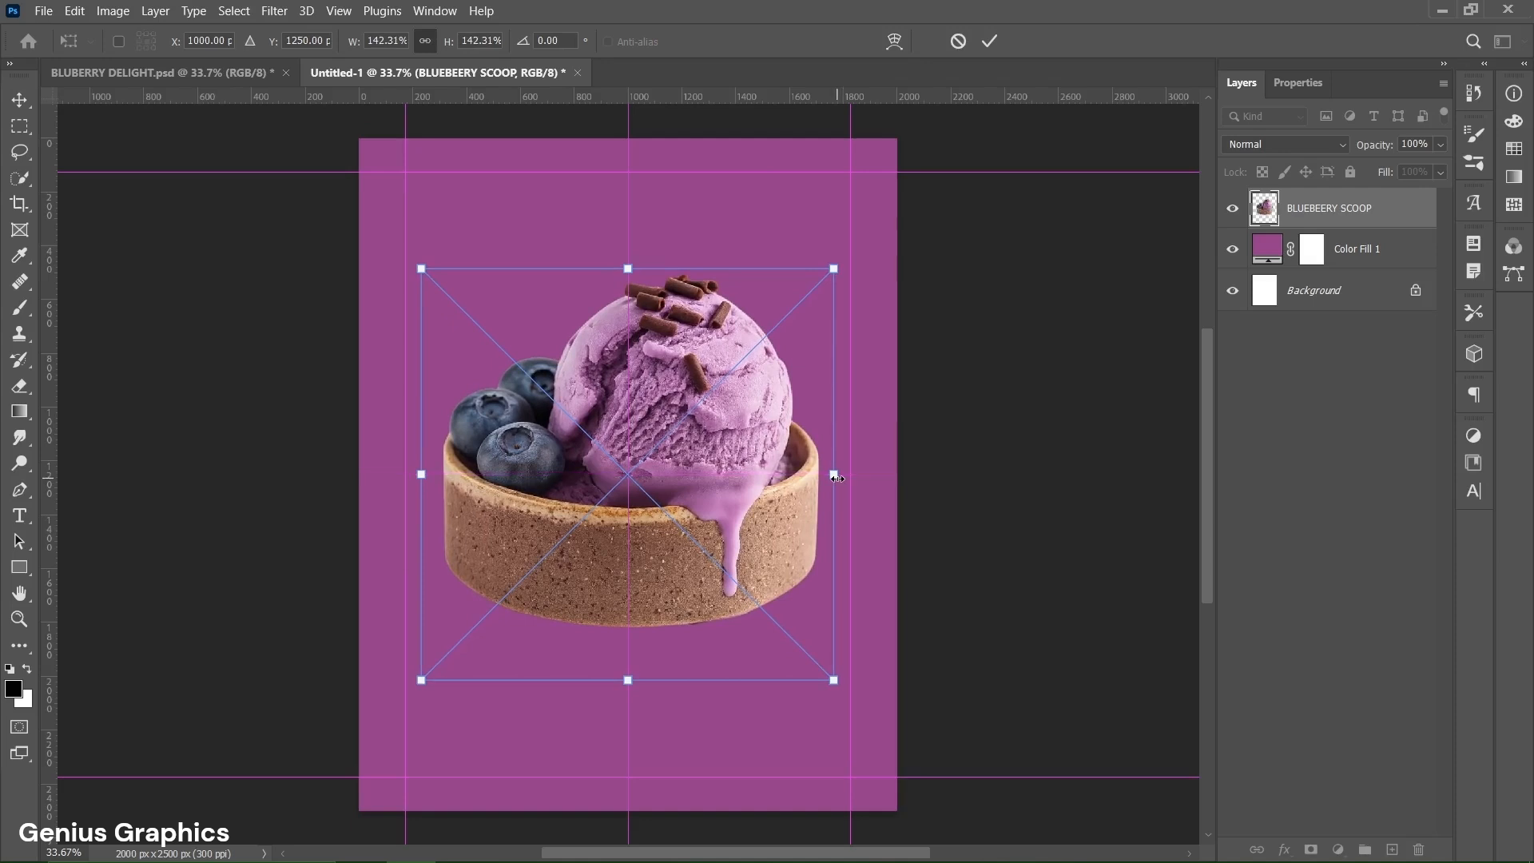
pyautogui.moveTo(652, 558); pyautogui.dragTo(658, 478)
pyautogui.click(989, 42)
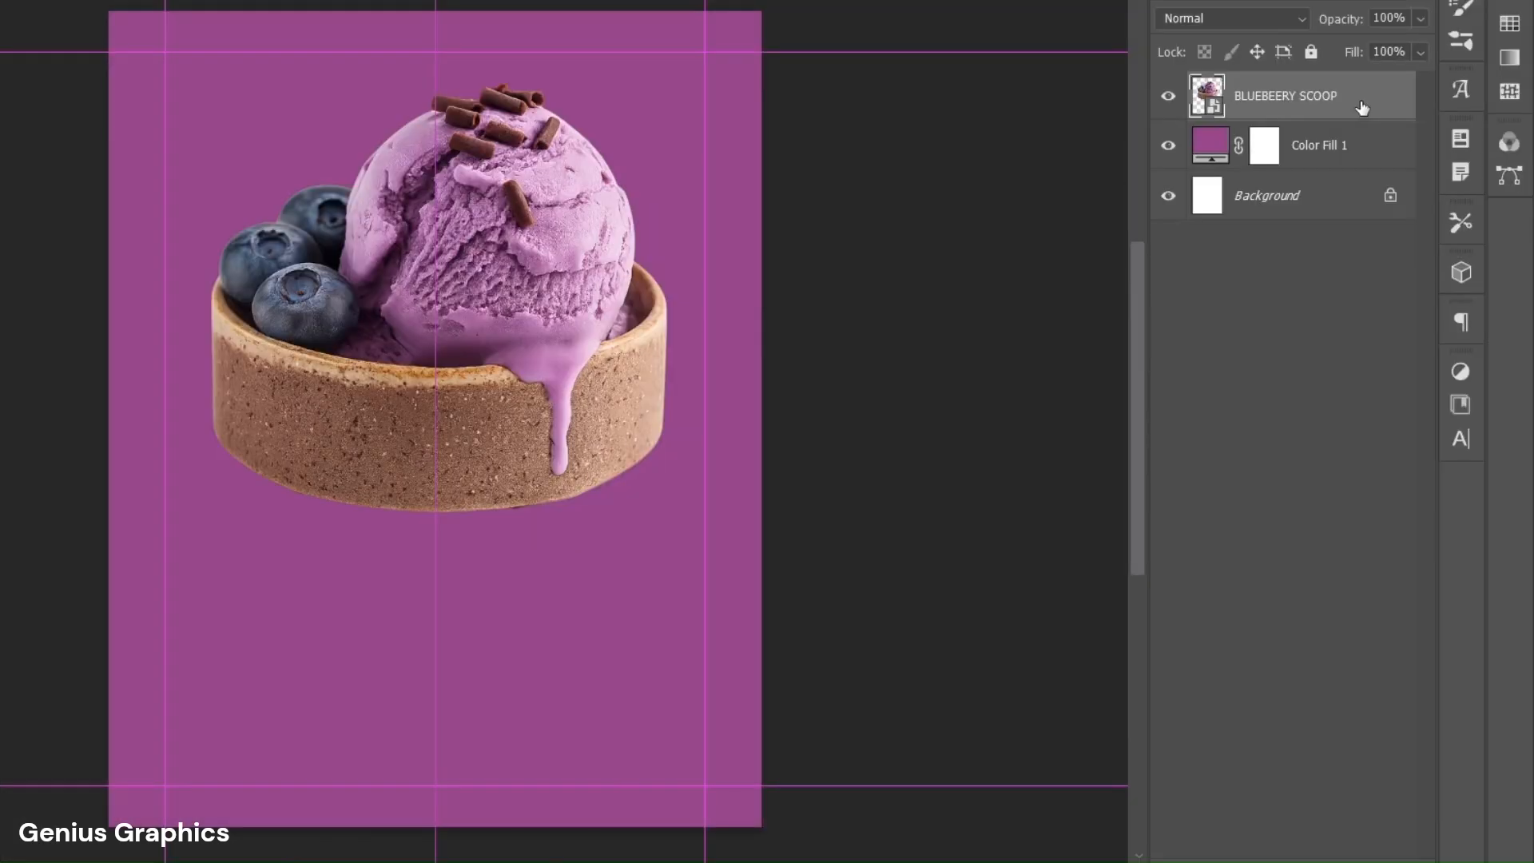
# Give the scoop layer a Multiply drop shadow in 343434: opacity 30%, angle 75°, distance 40 px, spread 8%, size 125 px
pyautogui.doubleClick(1391, 218)
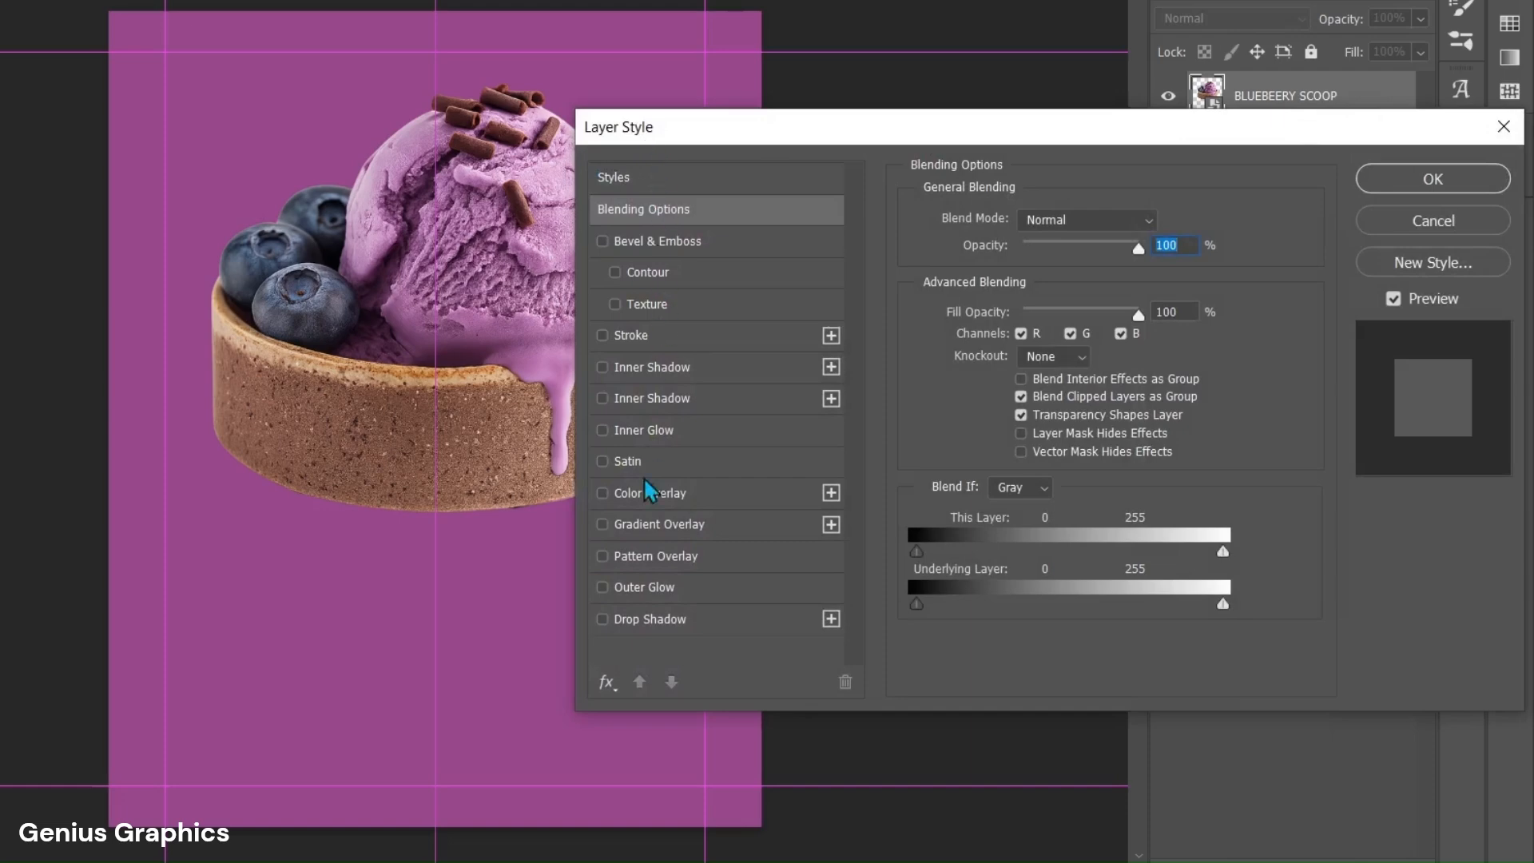
pyautogui.click(631, 619)
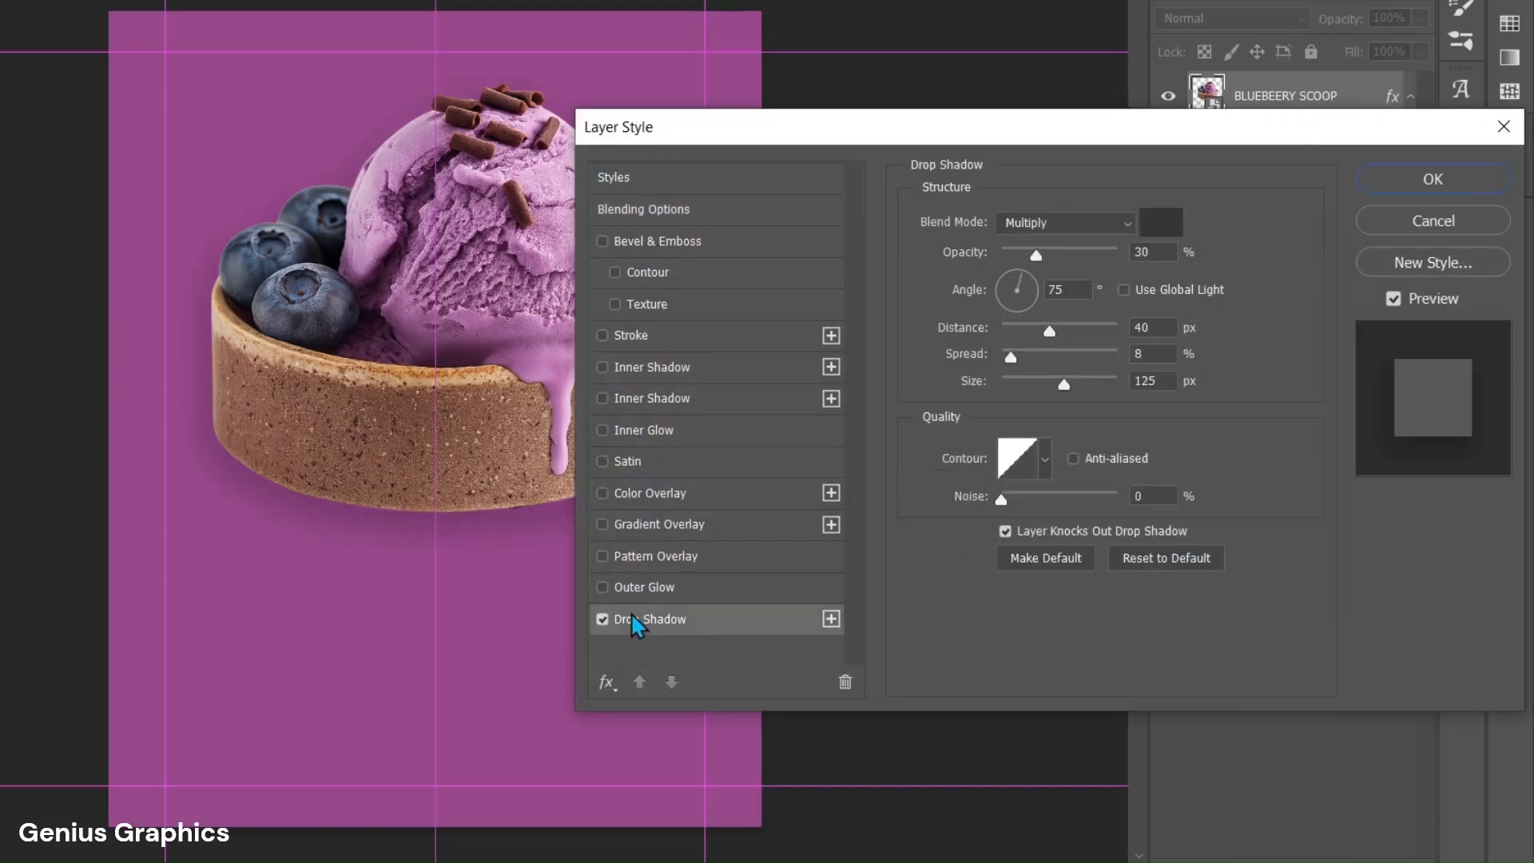
pyautogui.click(1161, 228)
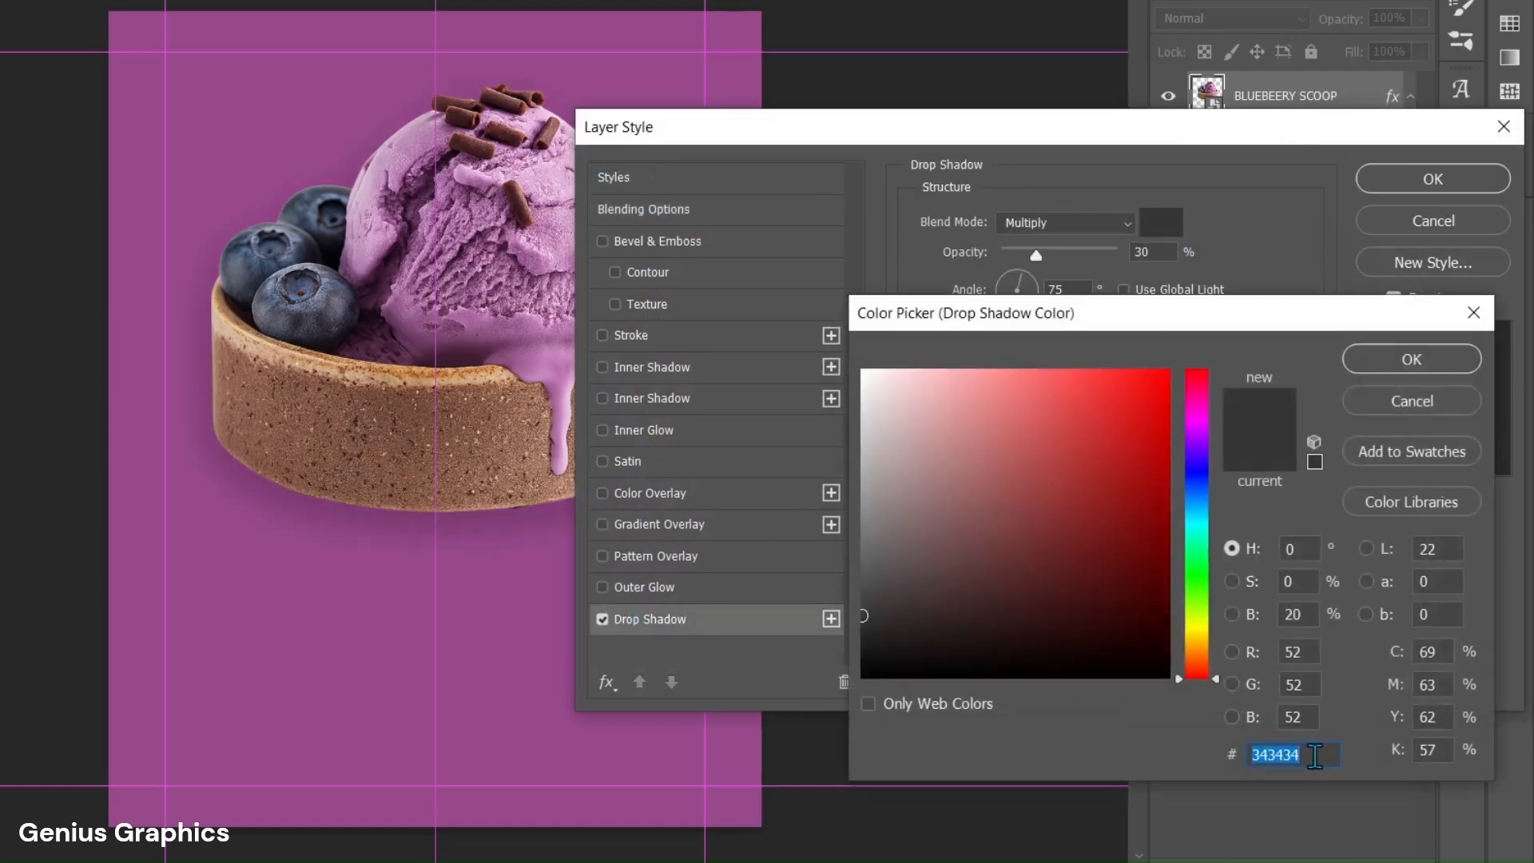
pyautogui.click(1314, 755)
pyautogui.click(1434, 359)
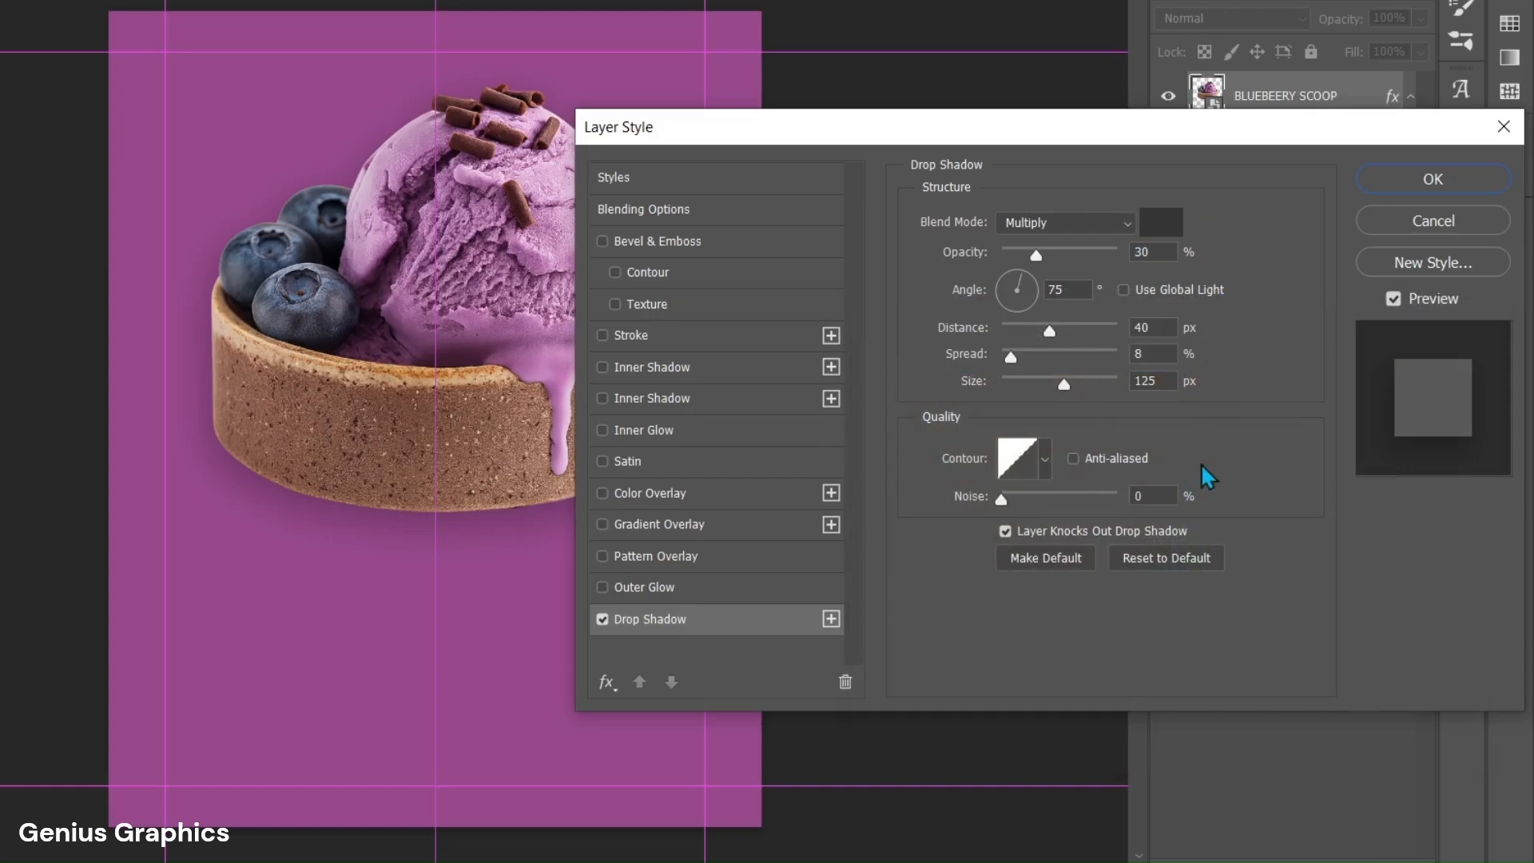
pyautogui.click(1434, 183)
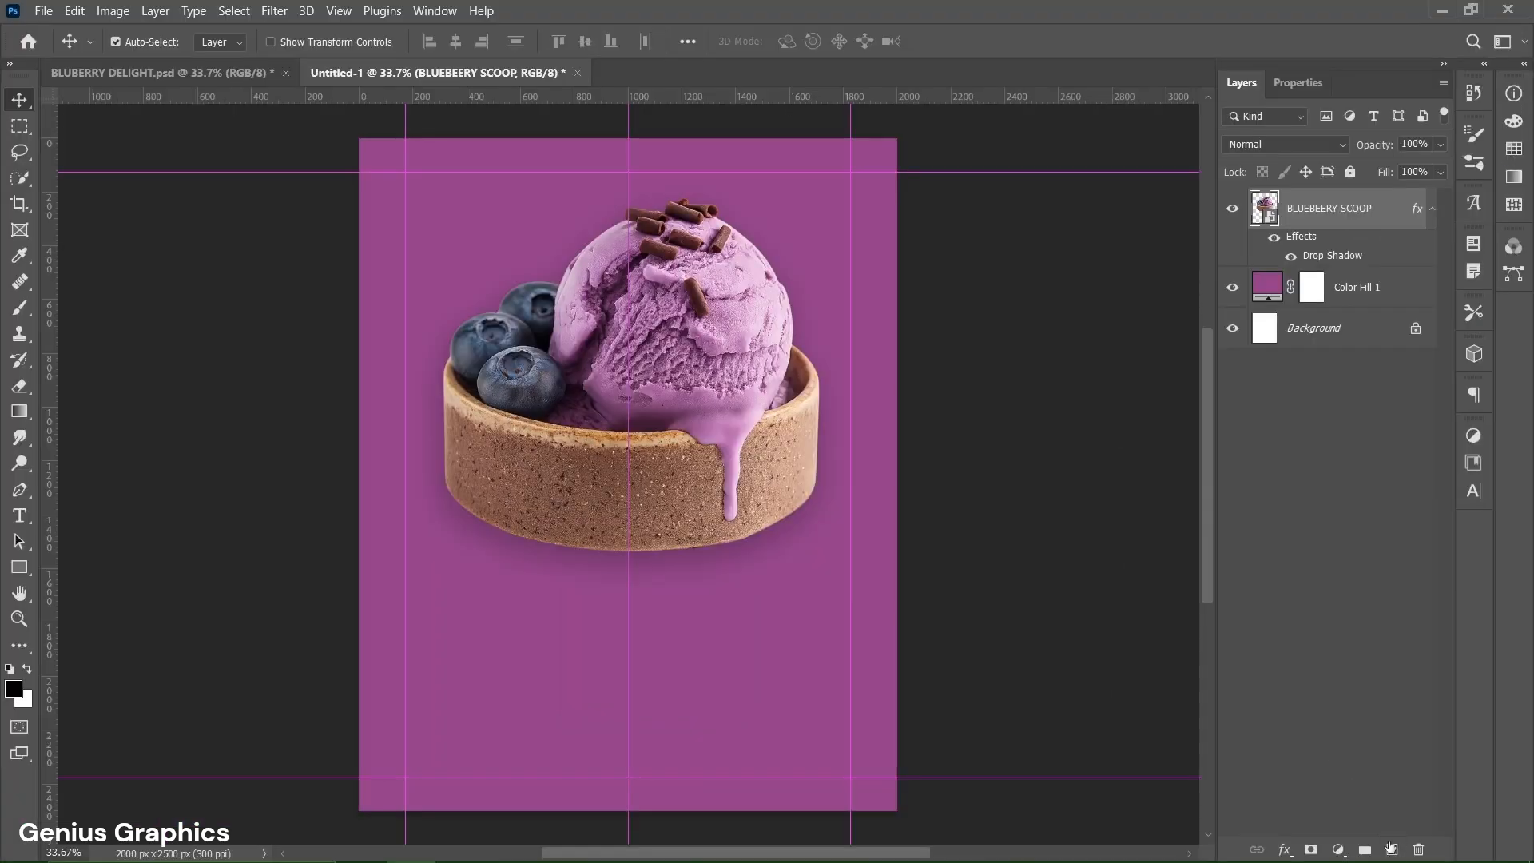
# Create a new layer directly below the scoop layer and name it SHADOW
pyautogui.click(1390, 849)
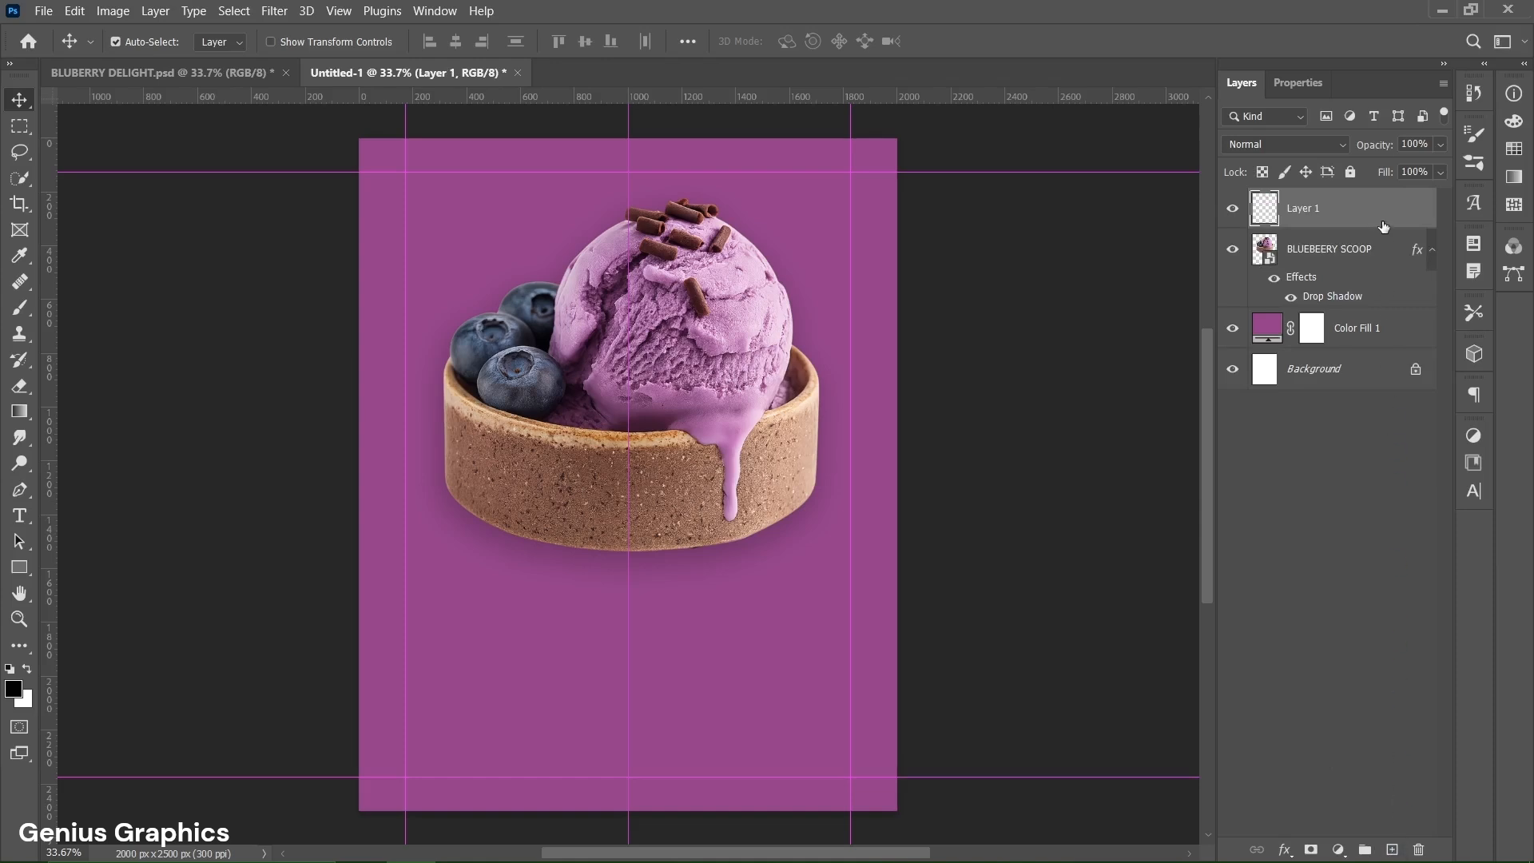
pyautogui.moveTo(1383, 226); pyautogui.dragTo(1387, 318)
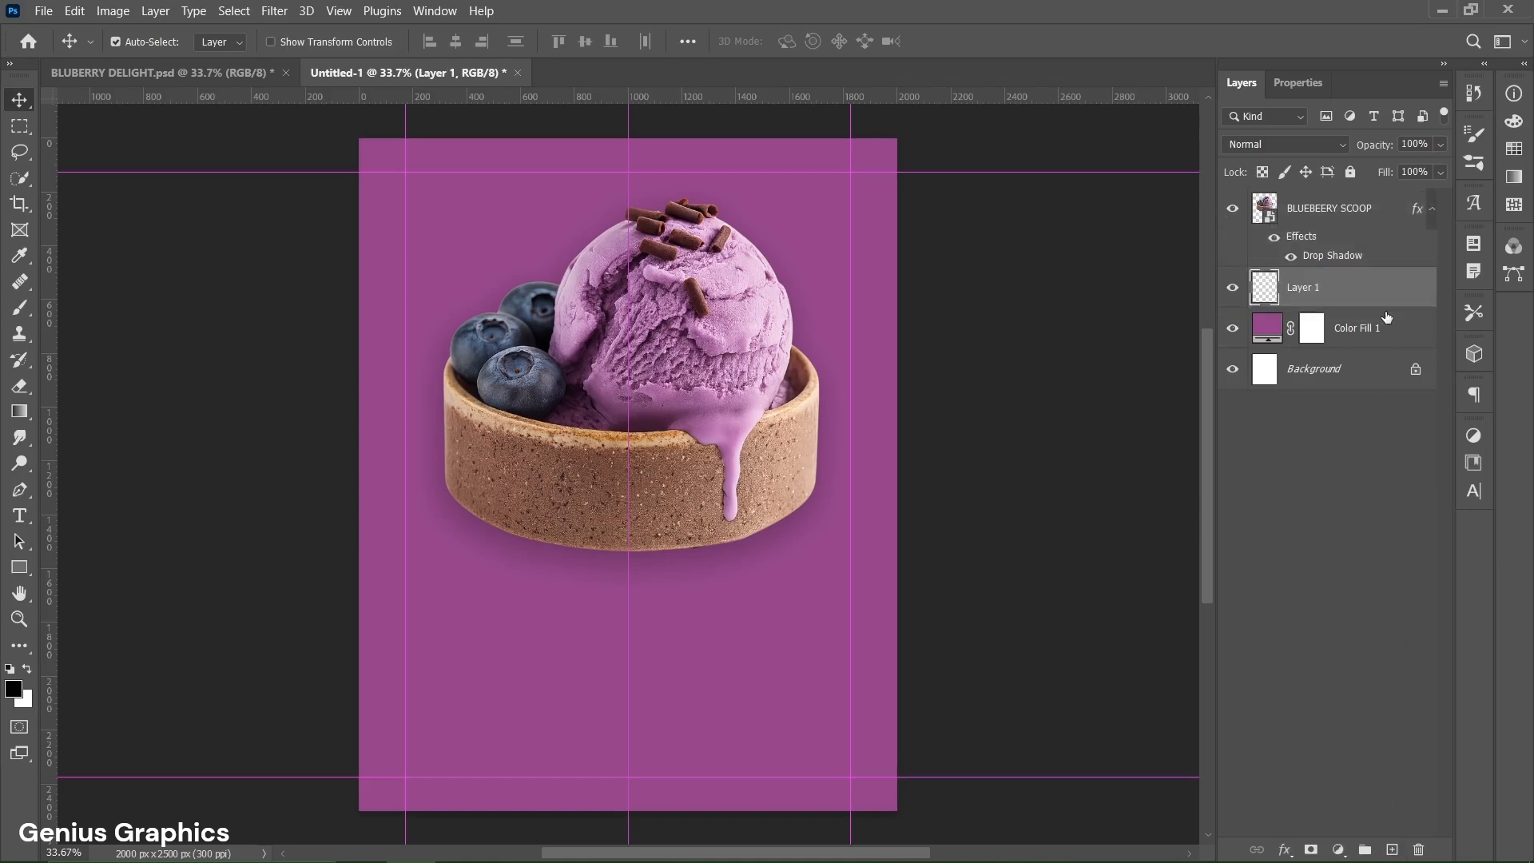
pyautogui.doubleClick(1302, 287)
pyautogui.write('SHADOW')
pyautogui.press('Return')
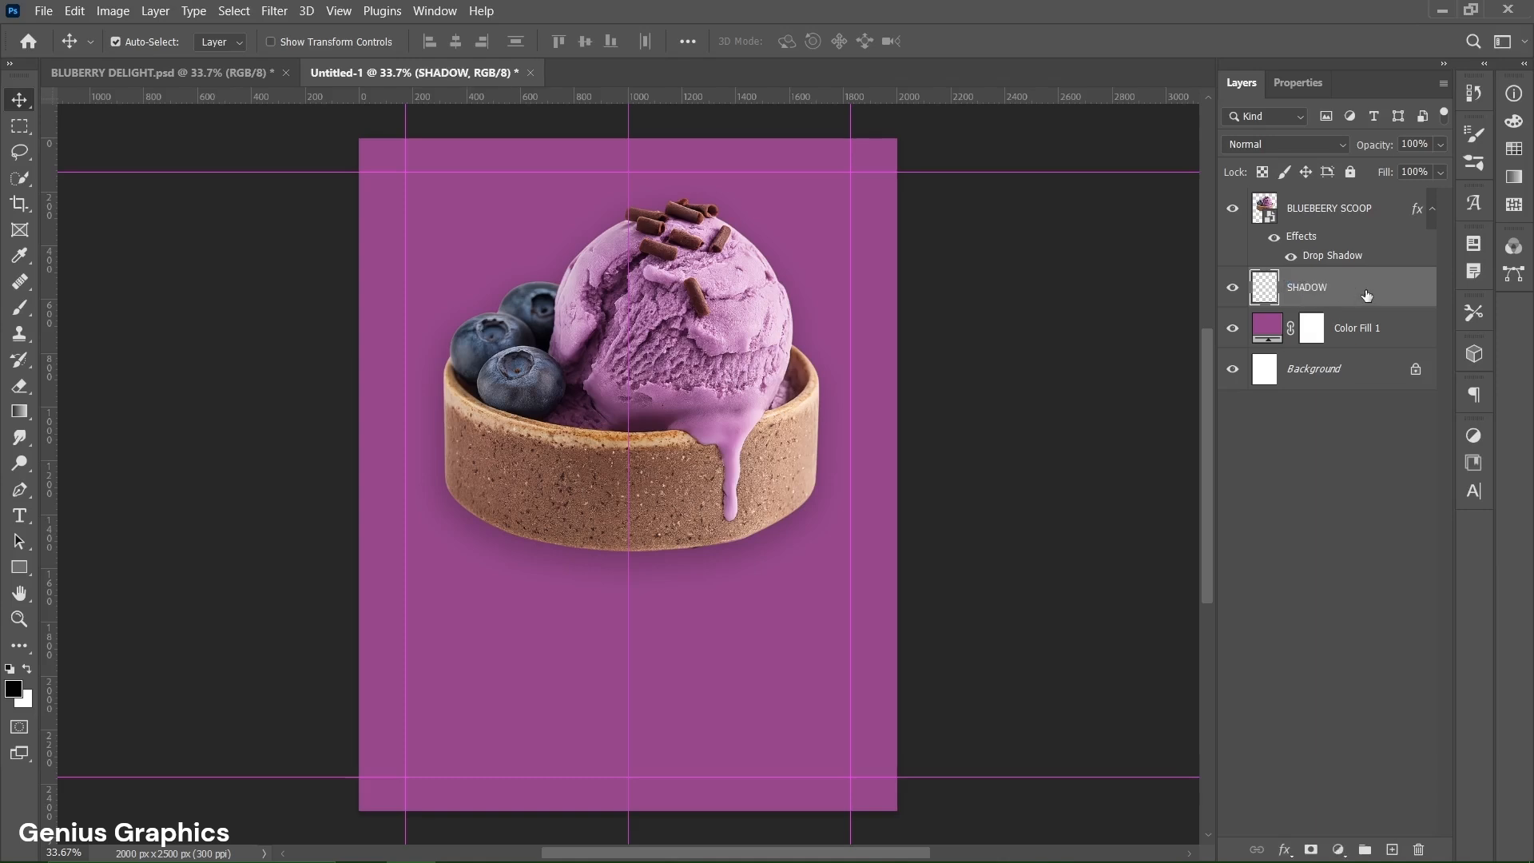
# Set up a soft, horizontally flattened elliptical brush of 2206 px with 1% hardness for painting the shadow
pyautogui.click(20, 307)
pyautogui.click(102, 306)
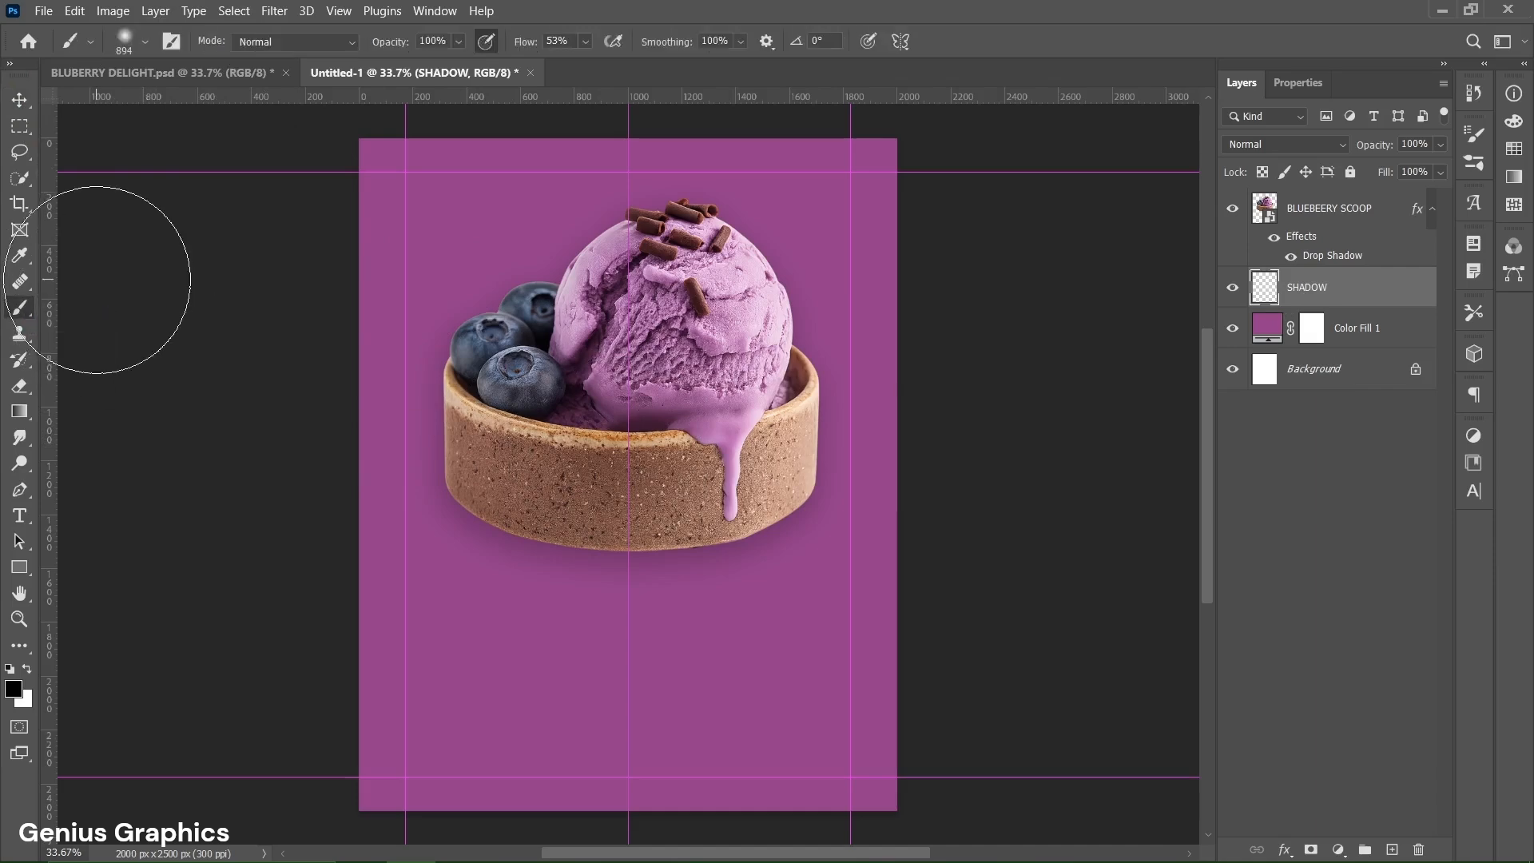
pyautogui.click(145, 41)
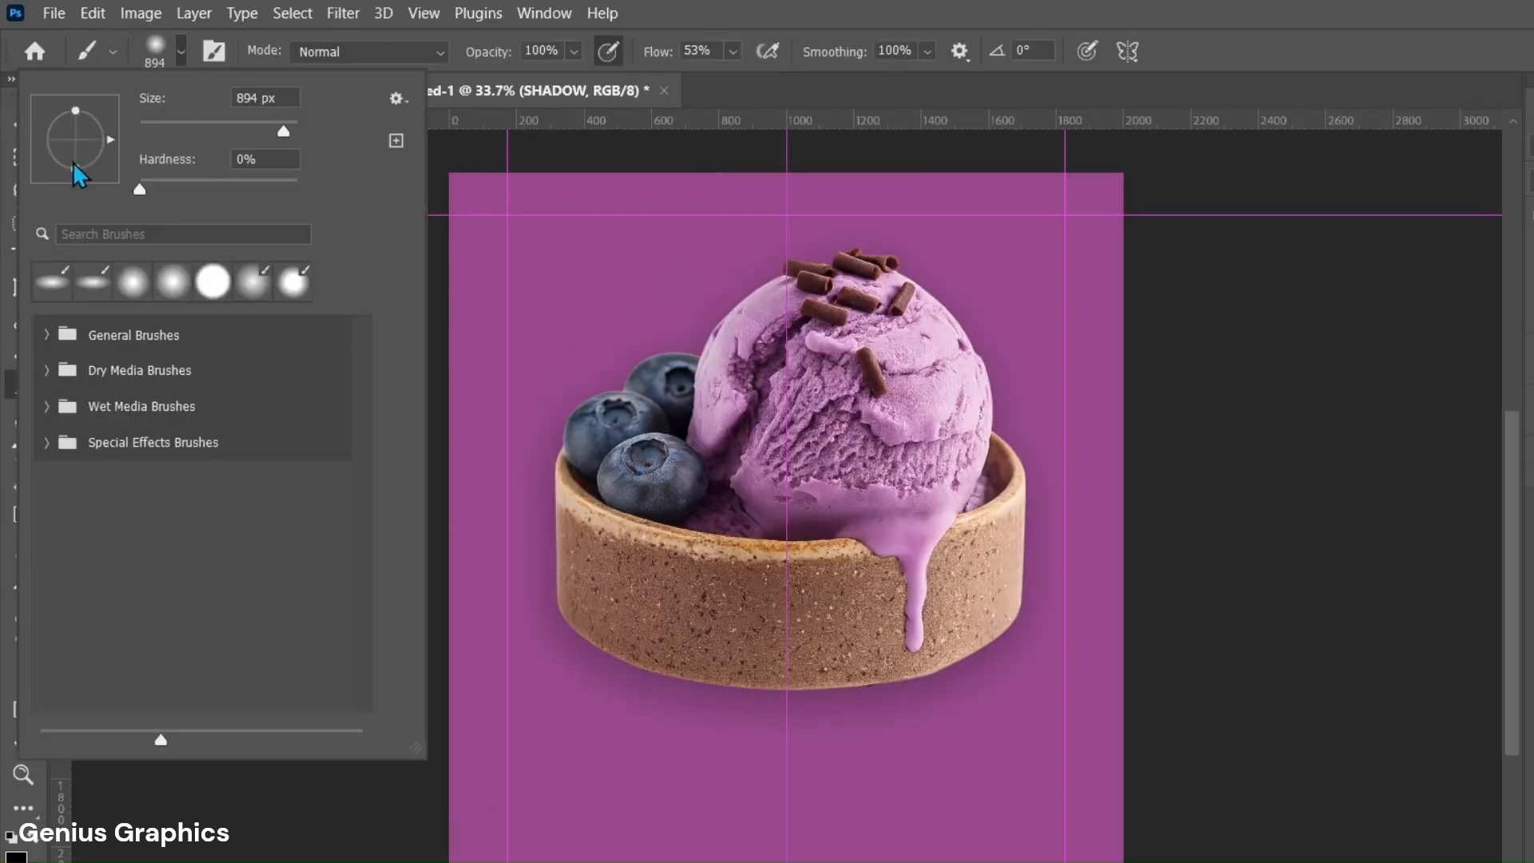
pyautogui.moveTo(72, 168); pyautogui.dragTo(75, 155)
pyautogui.click(180, 52)
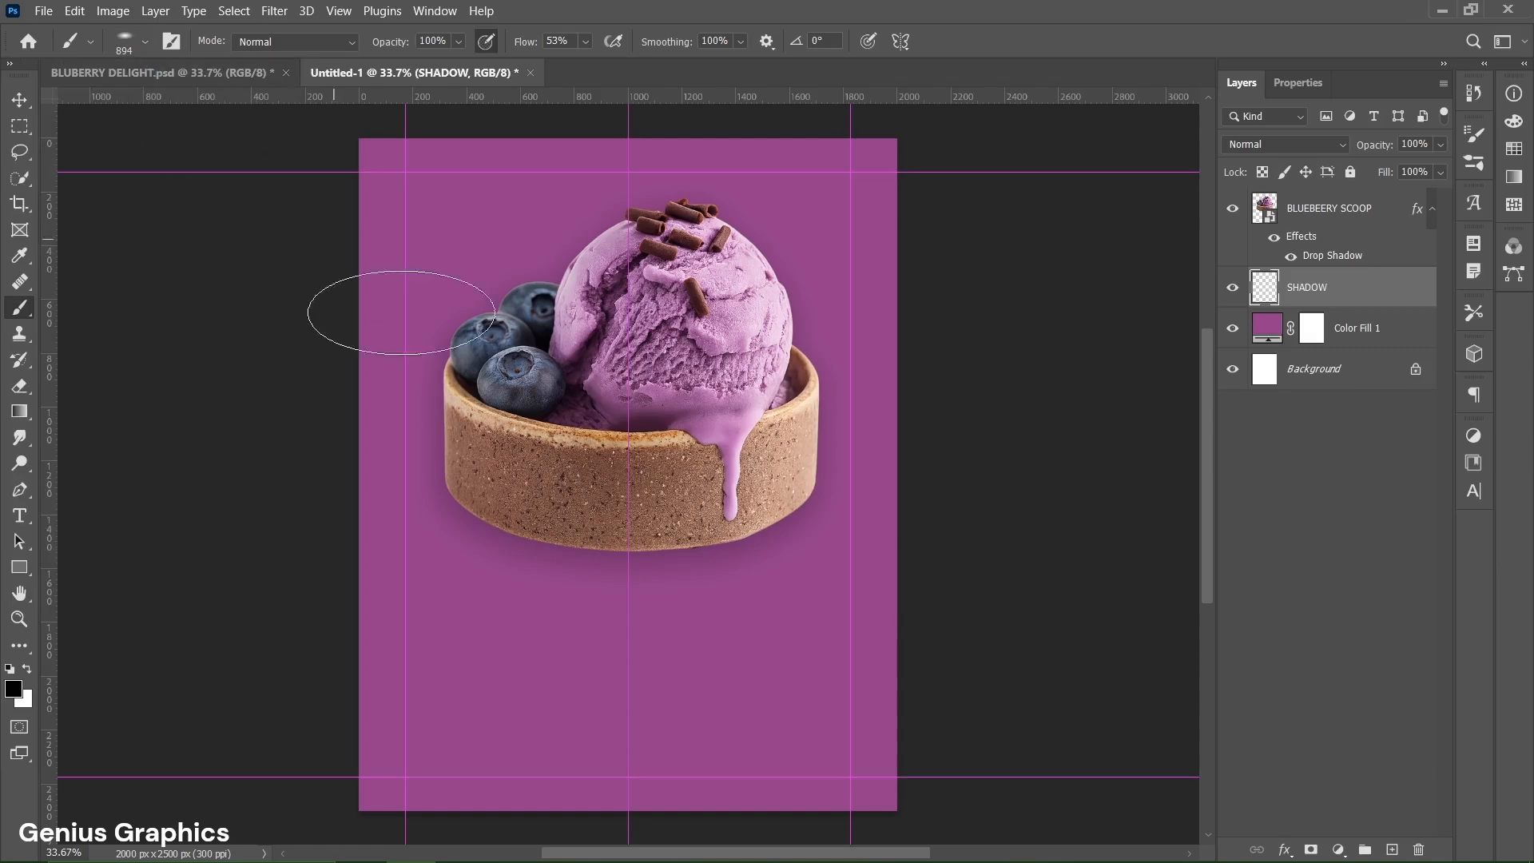
pyautogui.moveTo(625, 501); pyautogui.dragTo(706, 518)
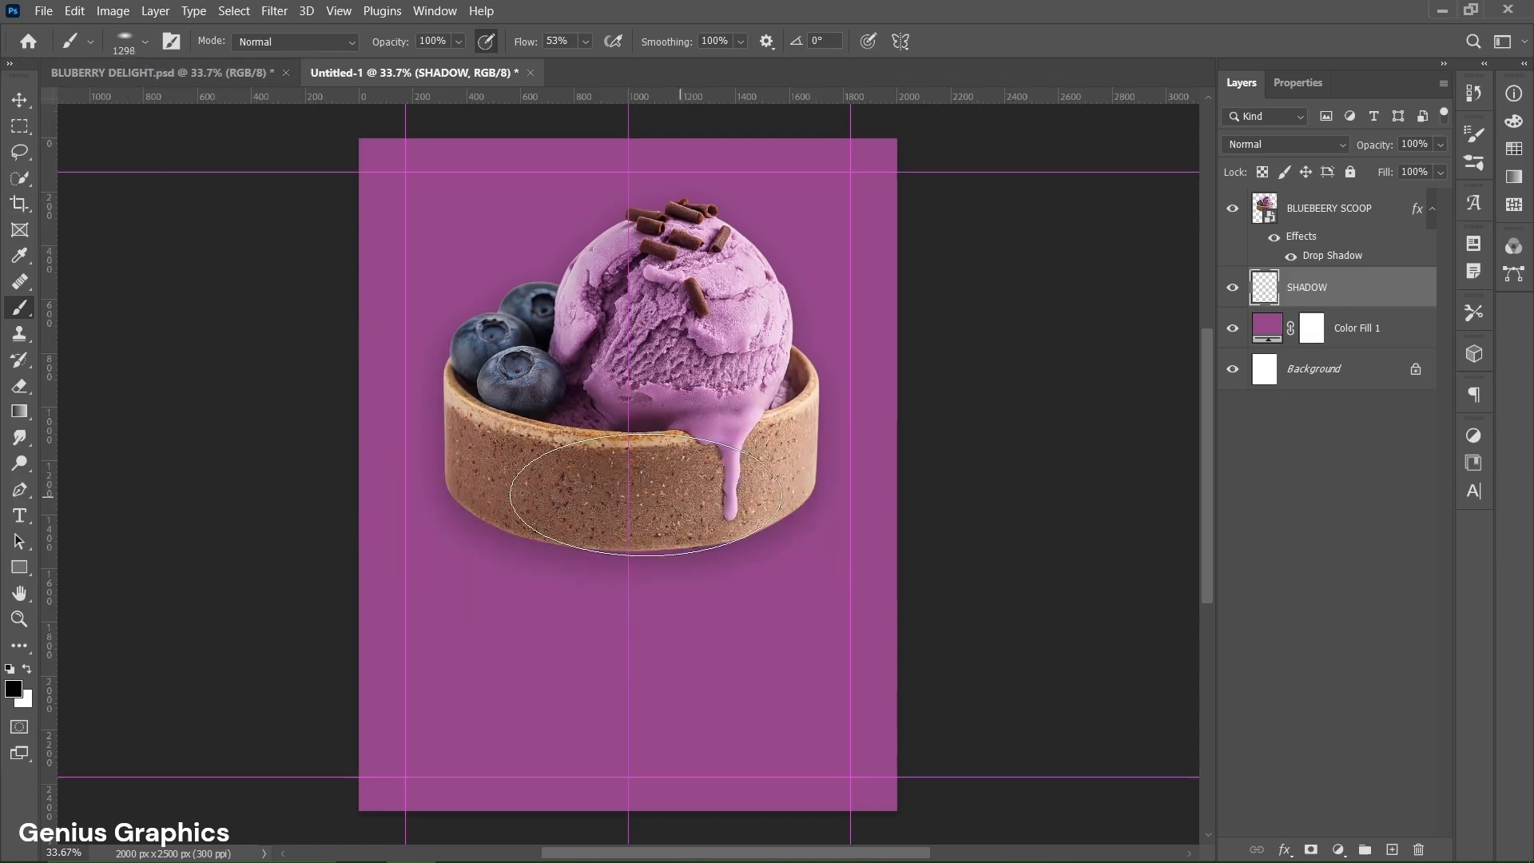
pyautogui.moveTo(622, 490)
pyautogui.mouseDown()
pyautogui.moveTo(674, 506)
pyautogui.moveTo(630, 477)
pyautogui.moveTo(690, 488)
pyautogui.mouseUp()
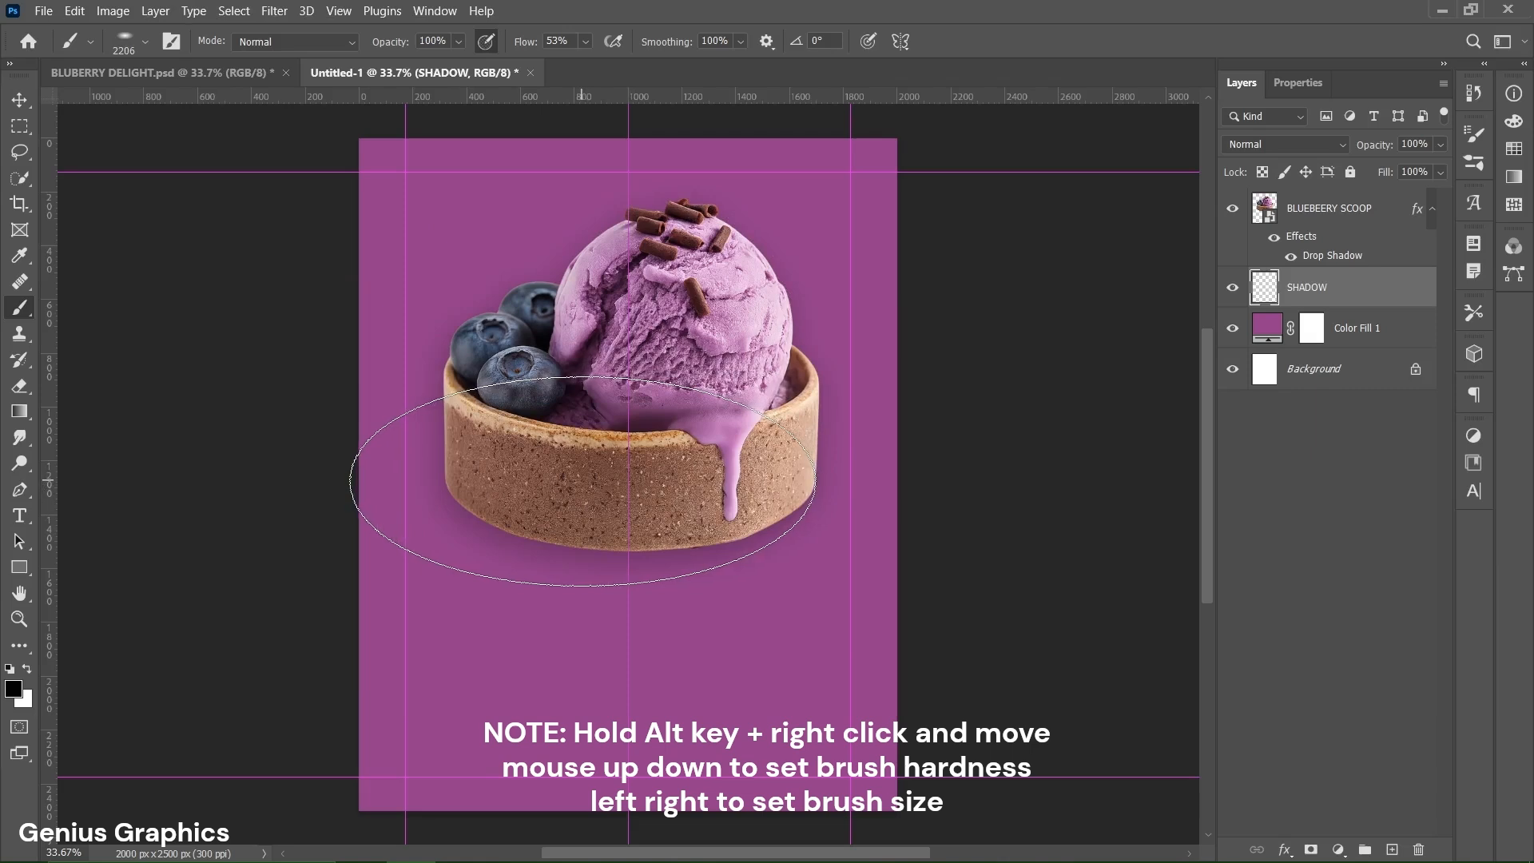
pyautogui.click(144, 42)
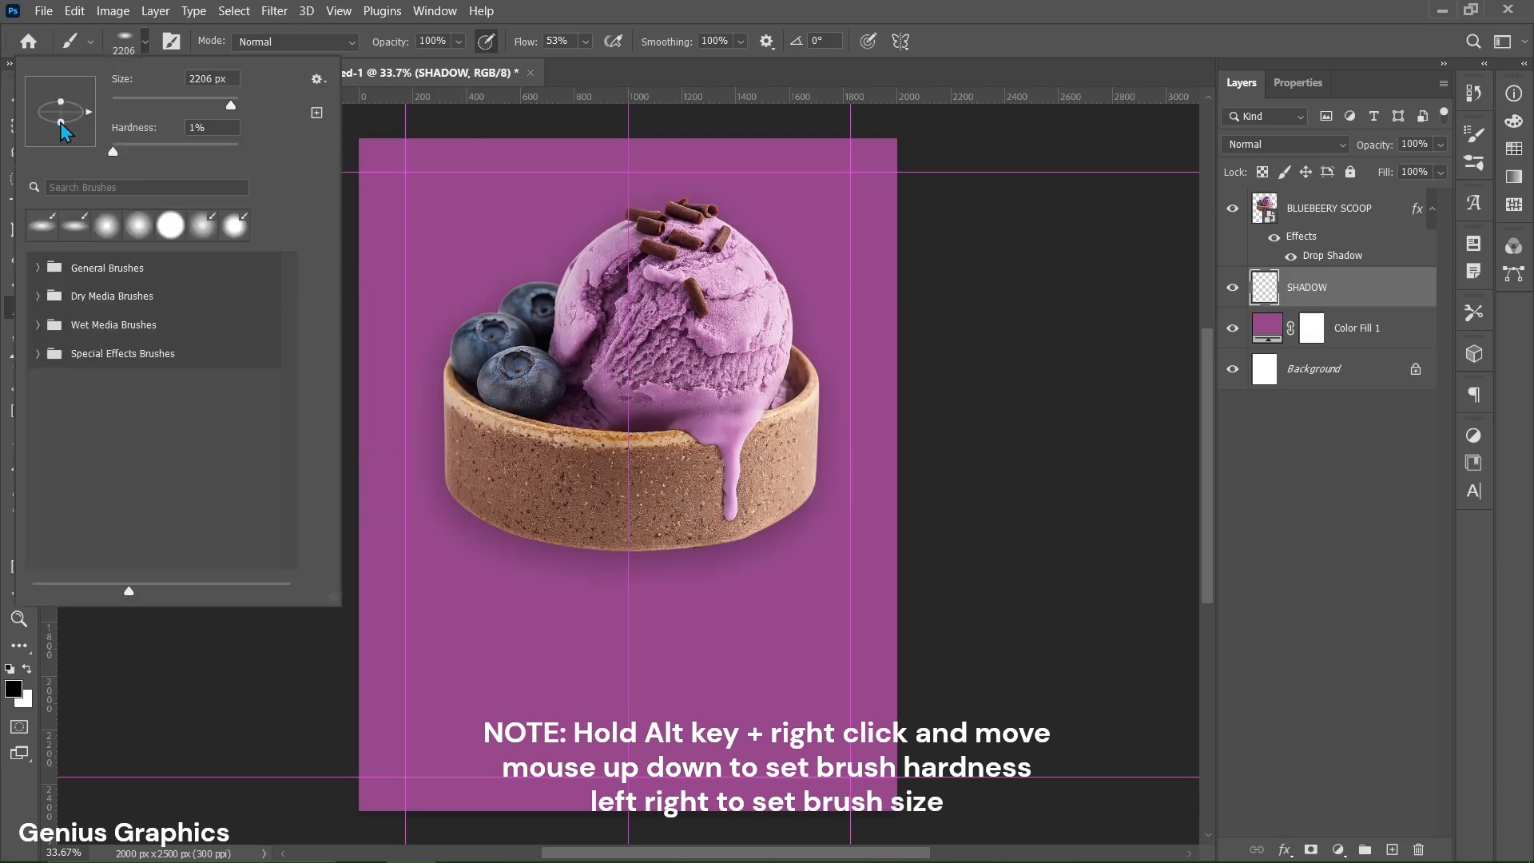
pyautogui.click(145, 44)
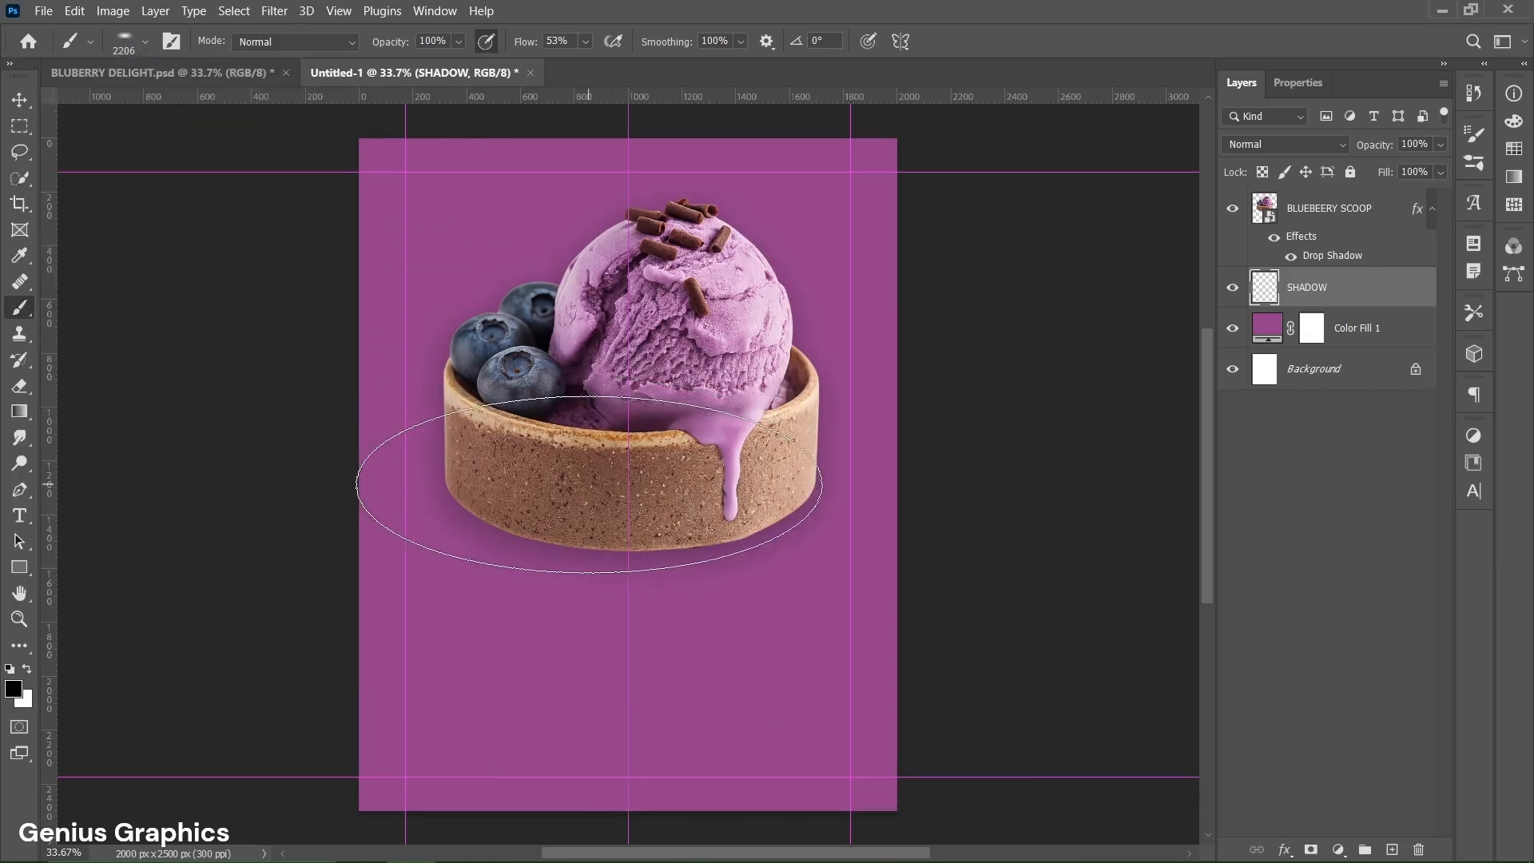
# Paint a soft black shadow beneath the bowl on the SHADOW layer, using the large brush and a smaller 1089 px one
pyautogui.click(592, 484)
pyautogui.click(592, 484)
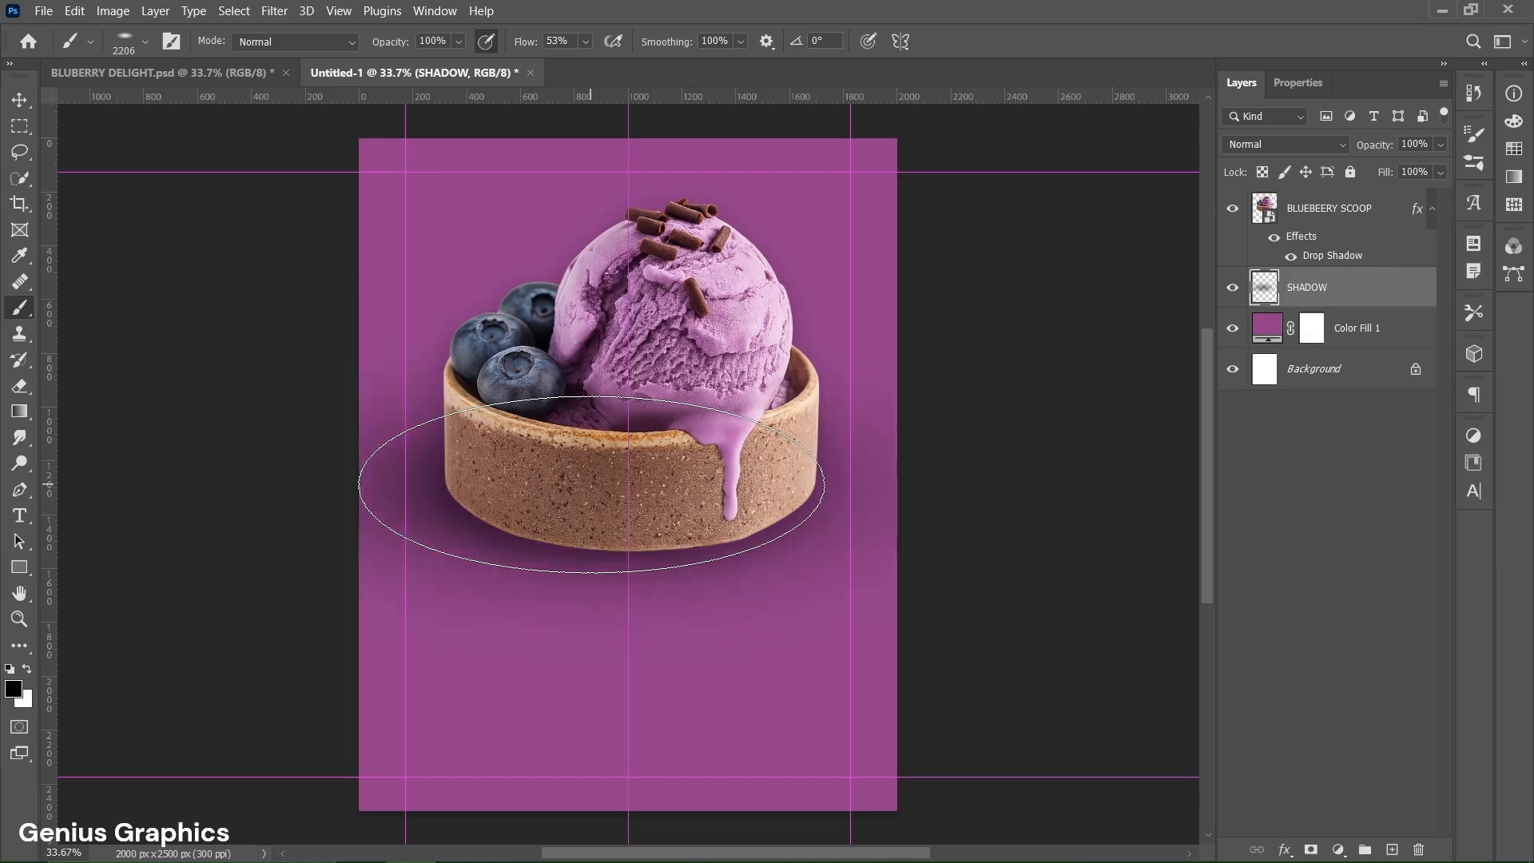
pyautogui.moveTo(592, 485); pyautogui.dragTo(504, 499)
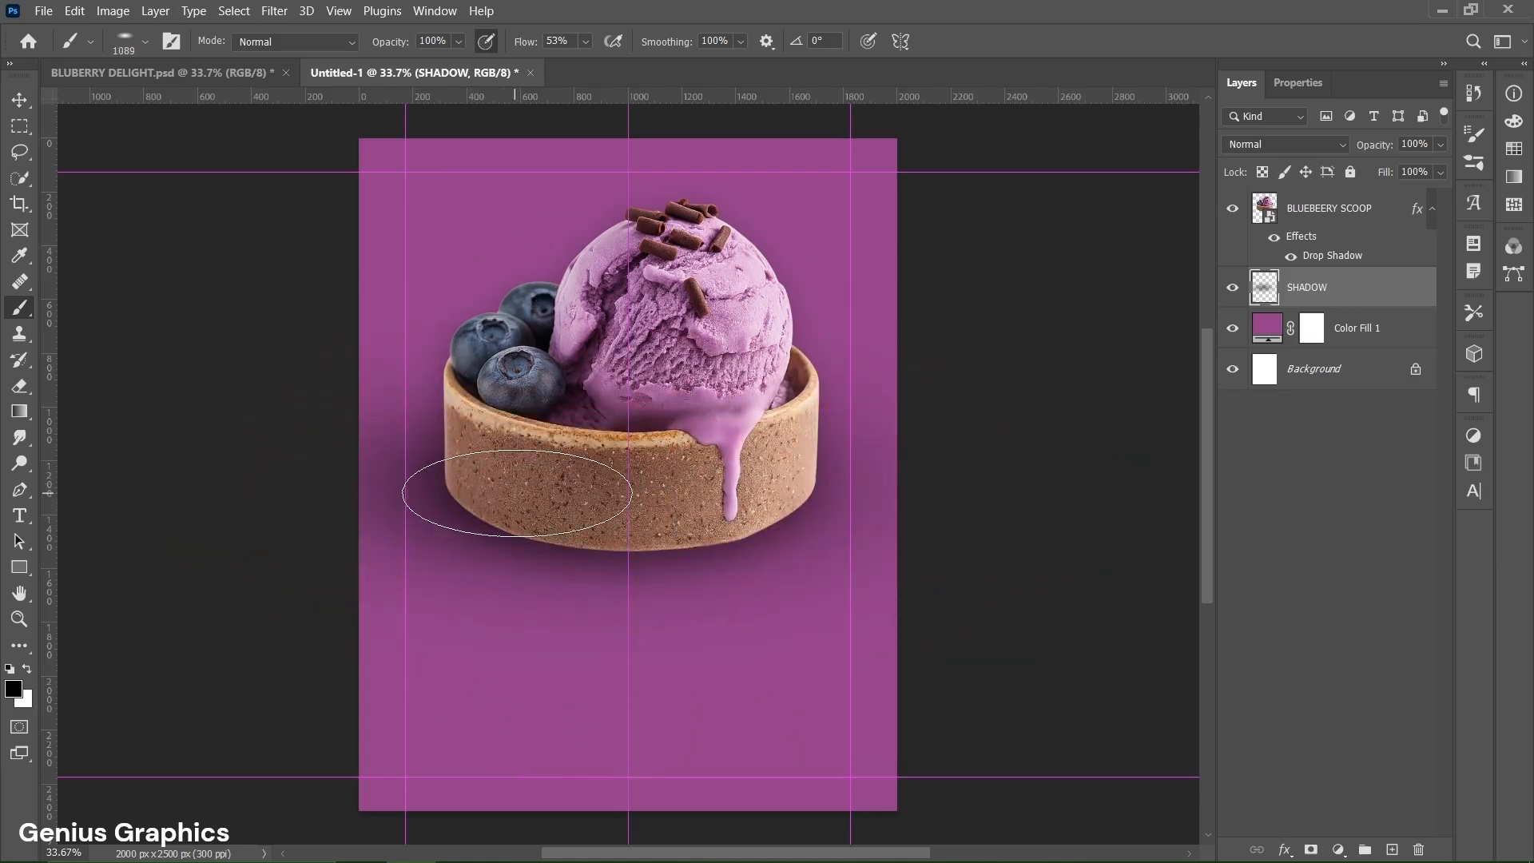
pyautogui.click(504, 486)
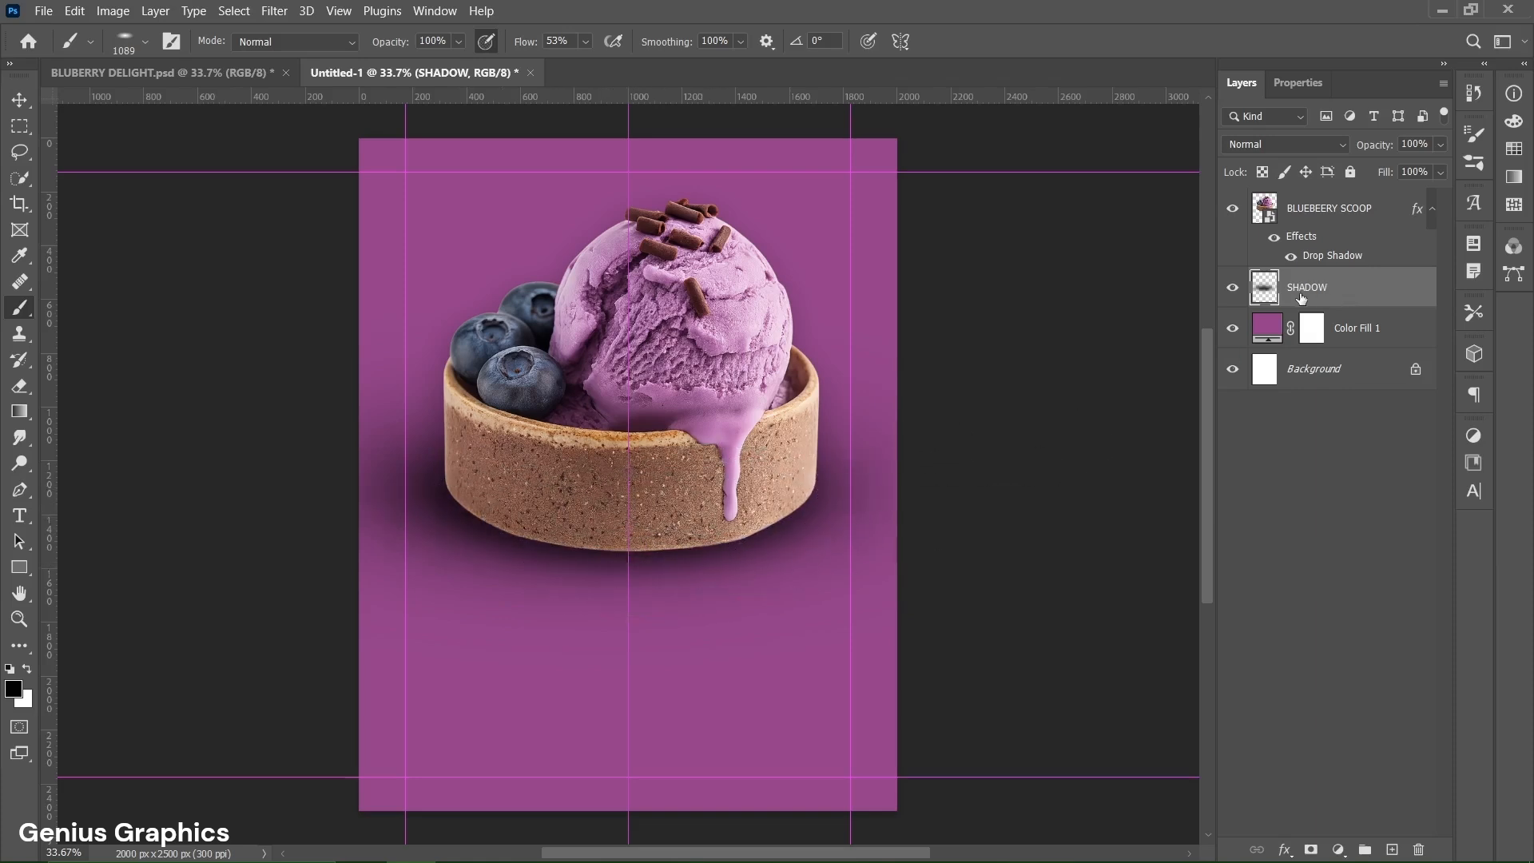
# Reduce the SHADOW layer's opacity to 49% and switch back to the Move tool
pyautogui.click(1440, 145)
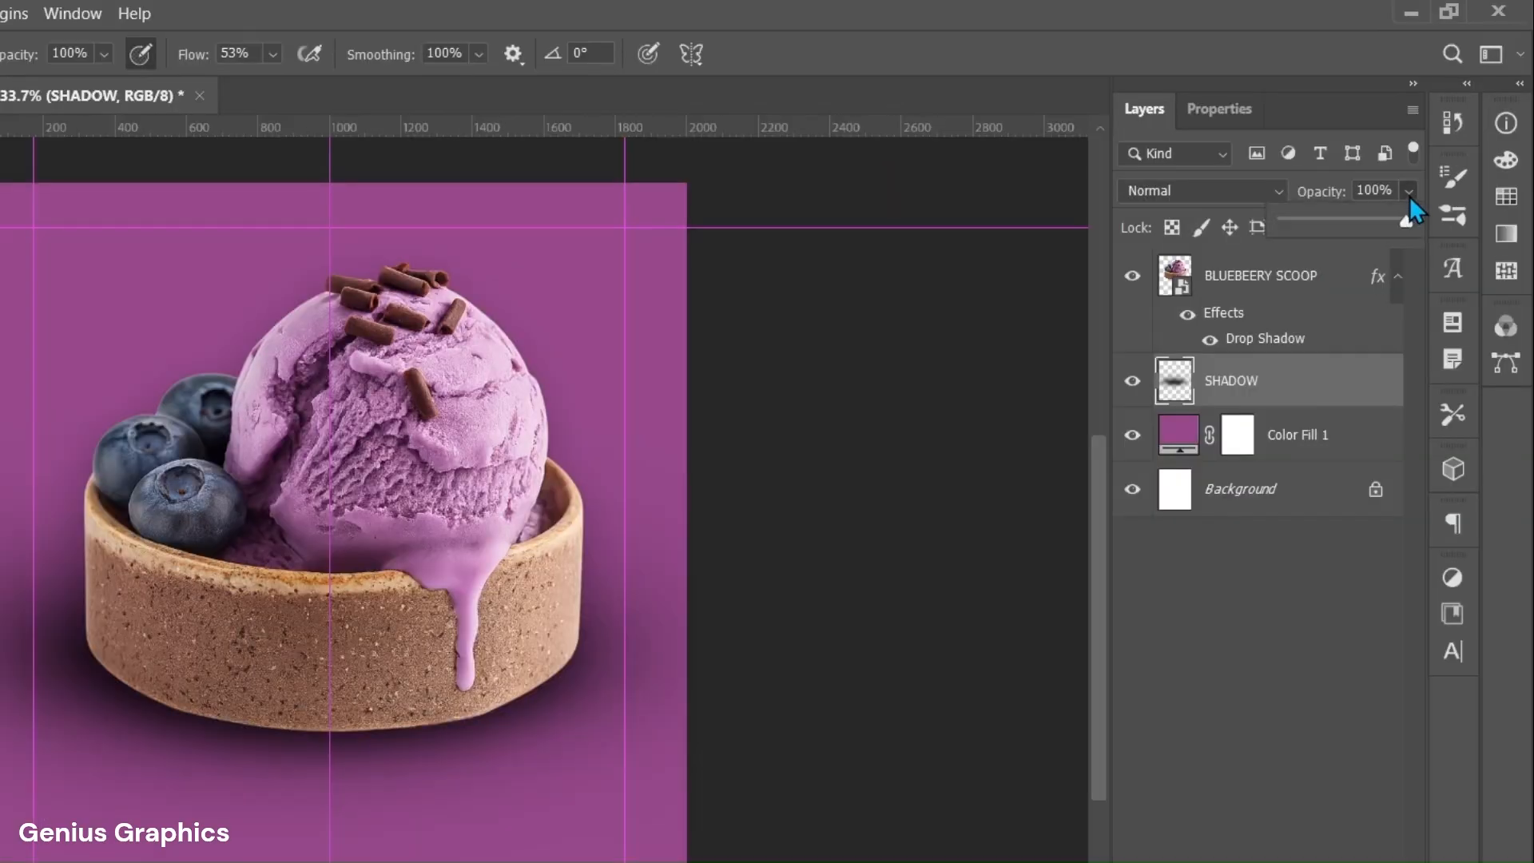
pyautogui.moveTo(1405, 225); pyautogui.dragTo(1345, 242)
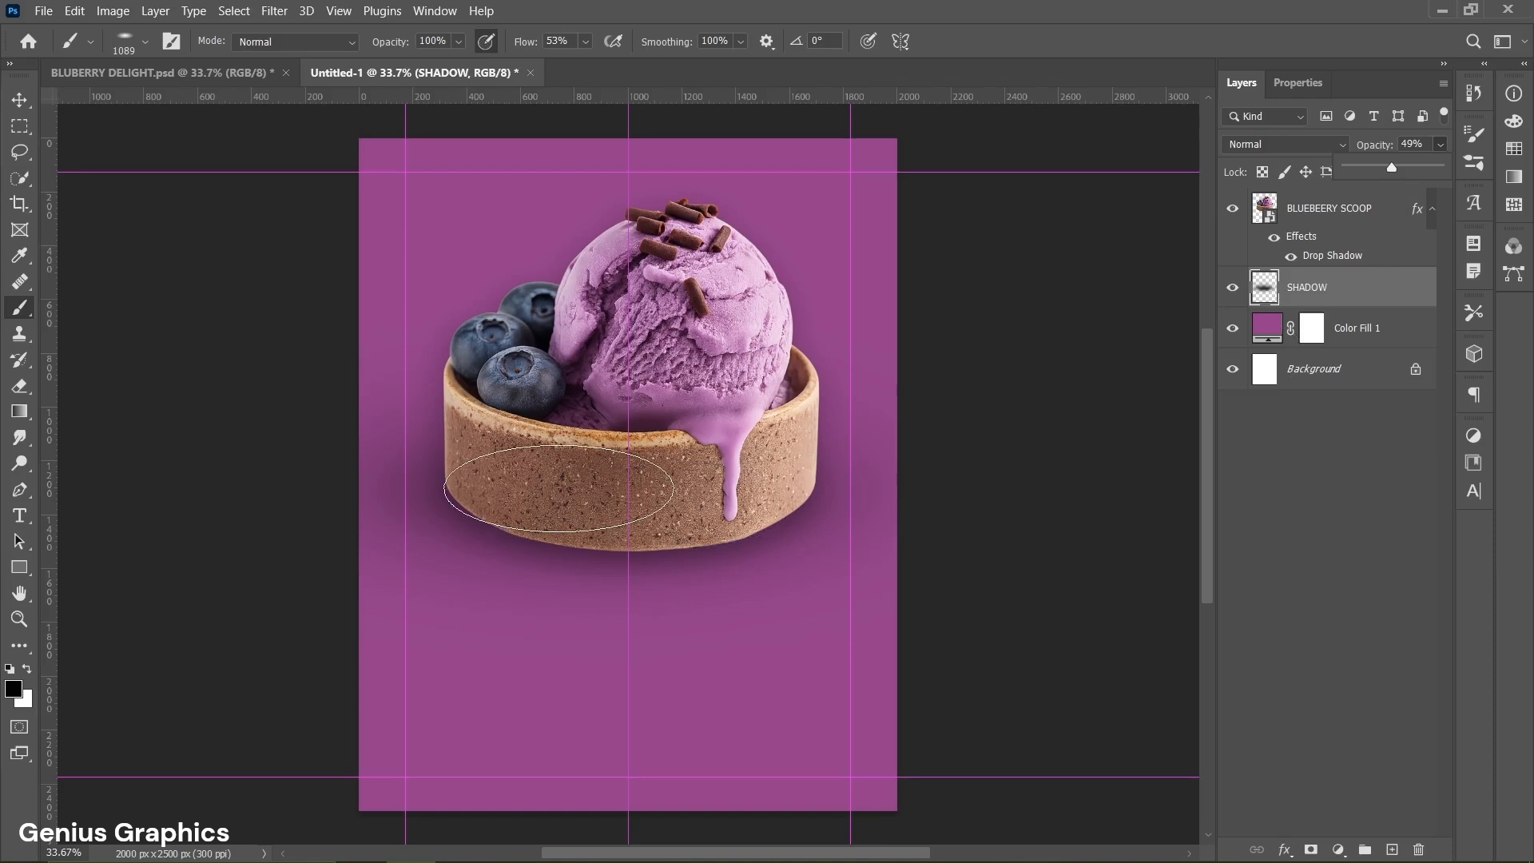
pyautogui.click(289, 657)
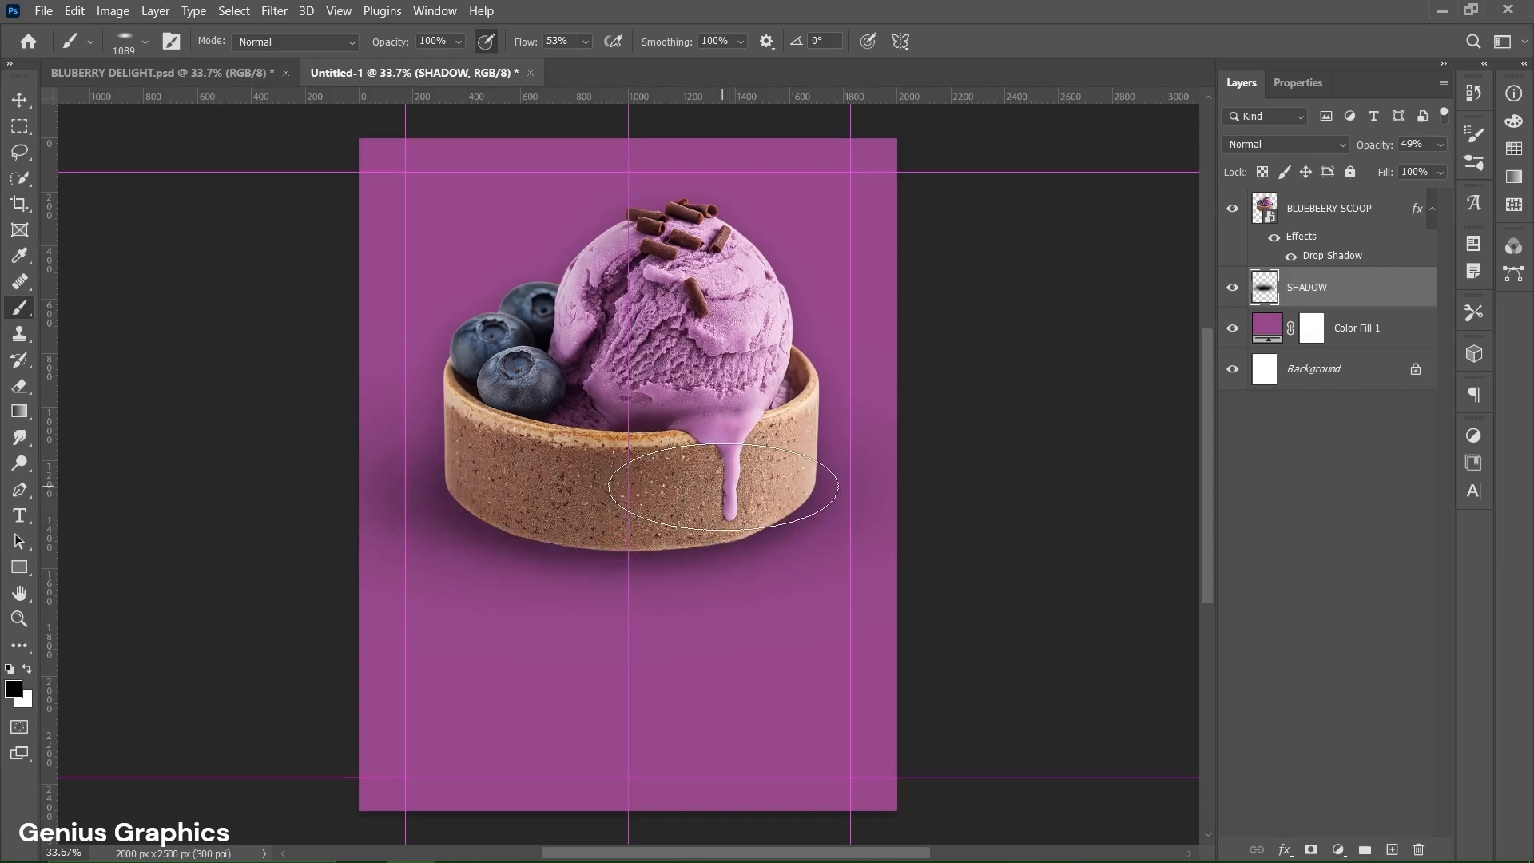
pyautogui.click(24, 104)
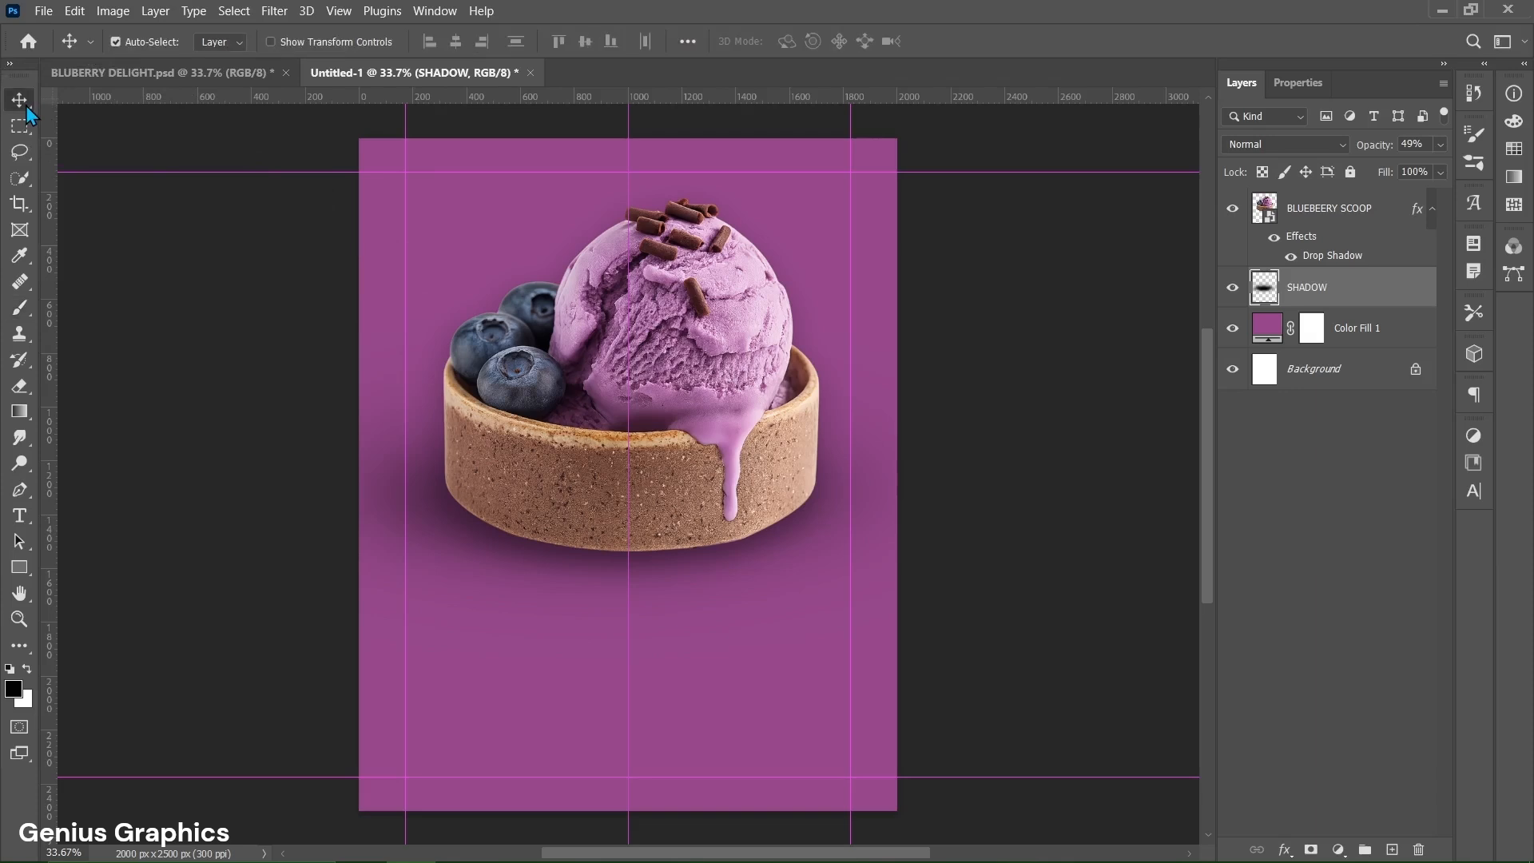
# Add the white title BLUBERRY in 80 pt Springwood Display DEMO on the centre guide and move it up over the bowl's base
pyautogui.click(779, 573)
pyautogui.click(19, 515)
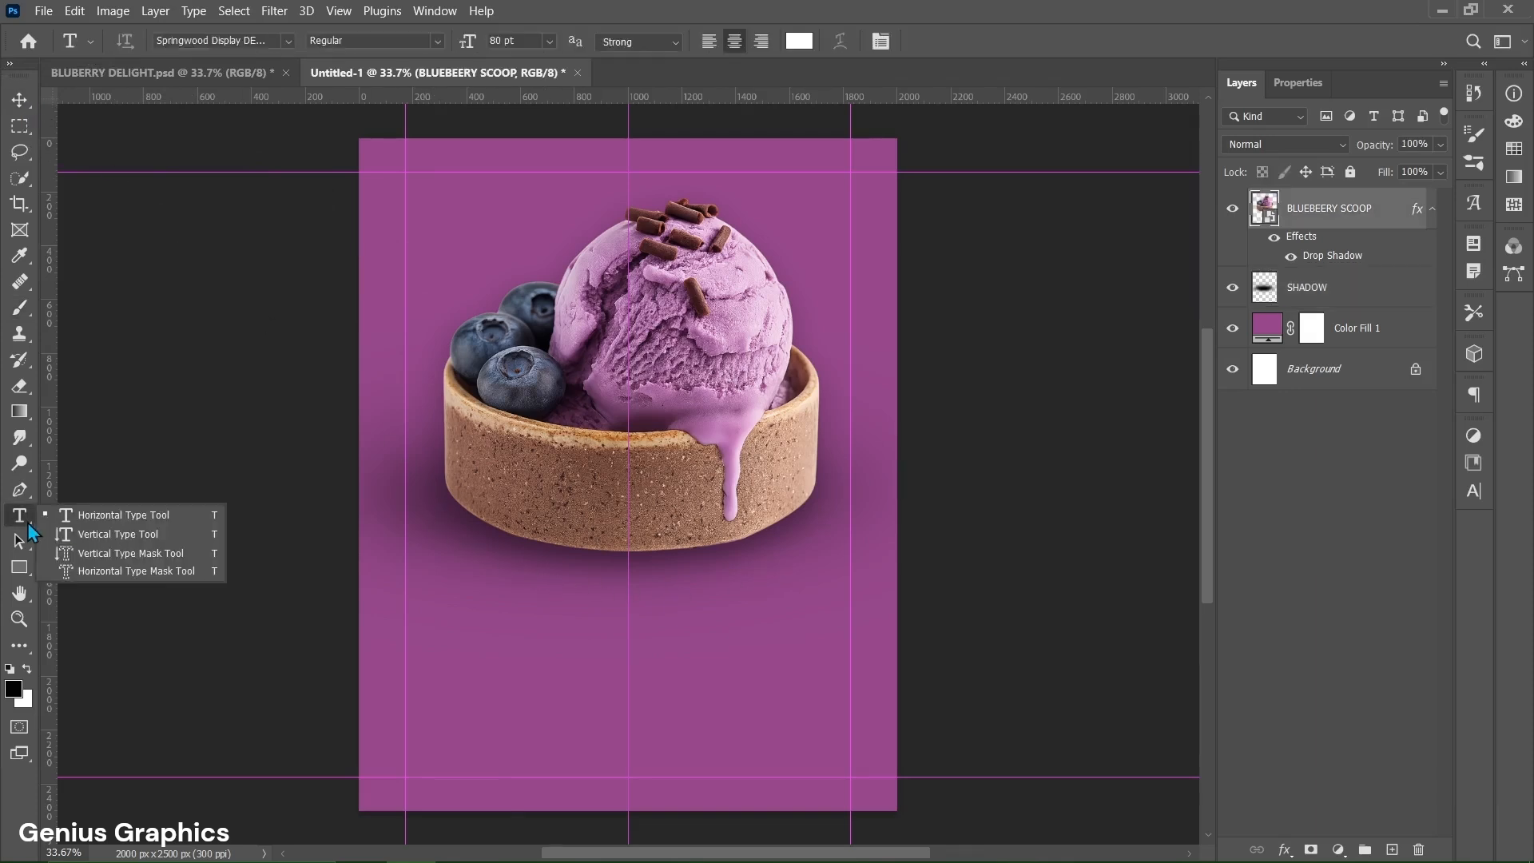
pyautogui.click(113, 521)
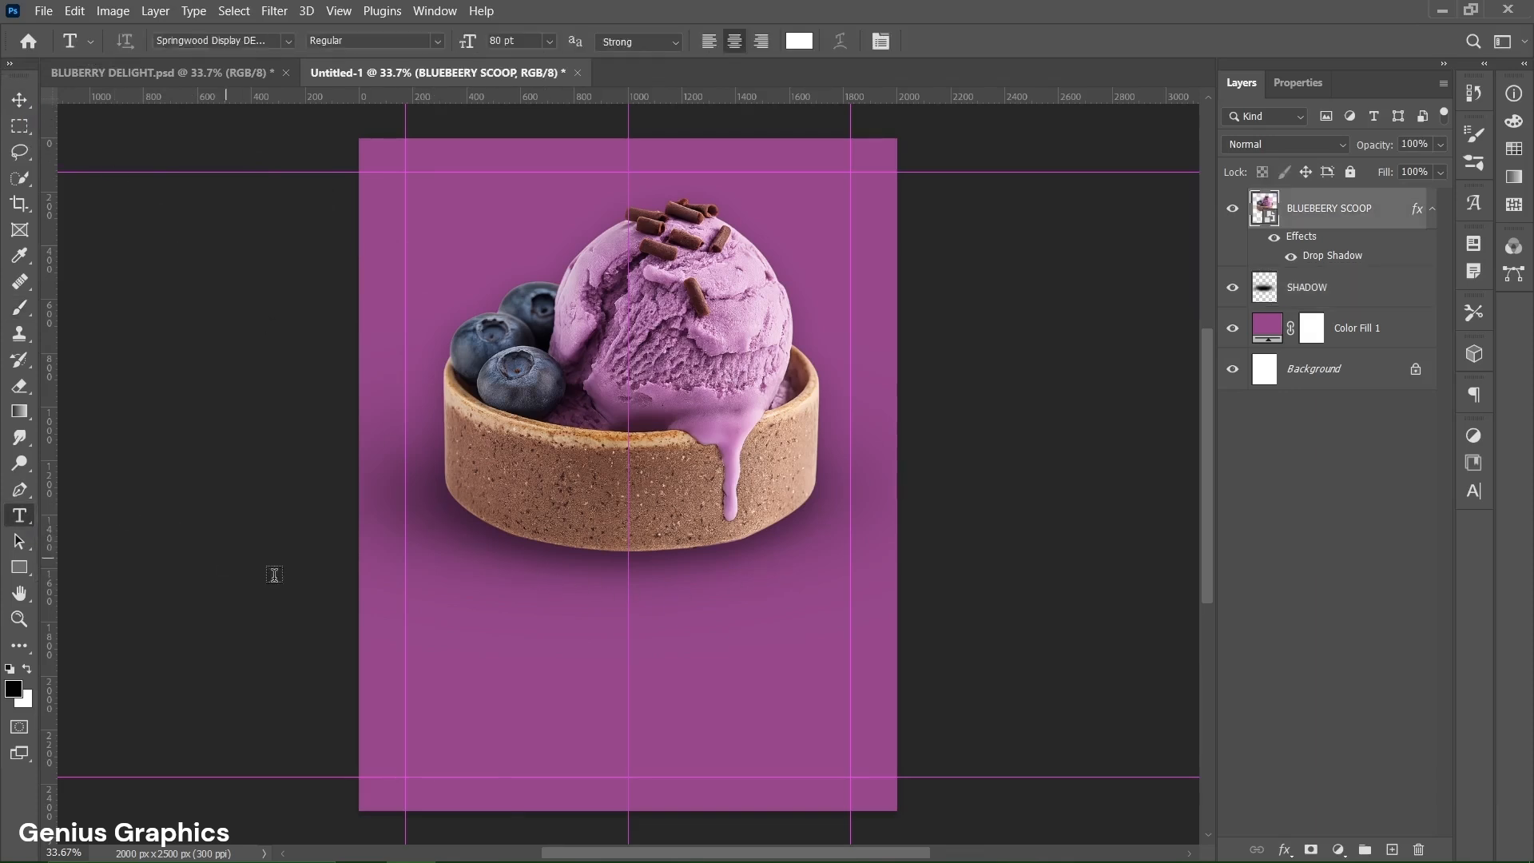
pyautogui.click(627, 689)
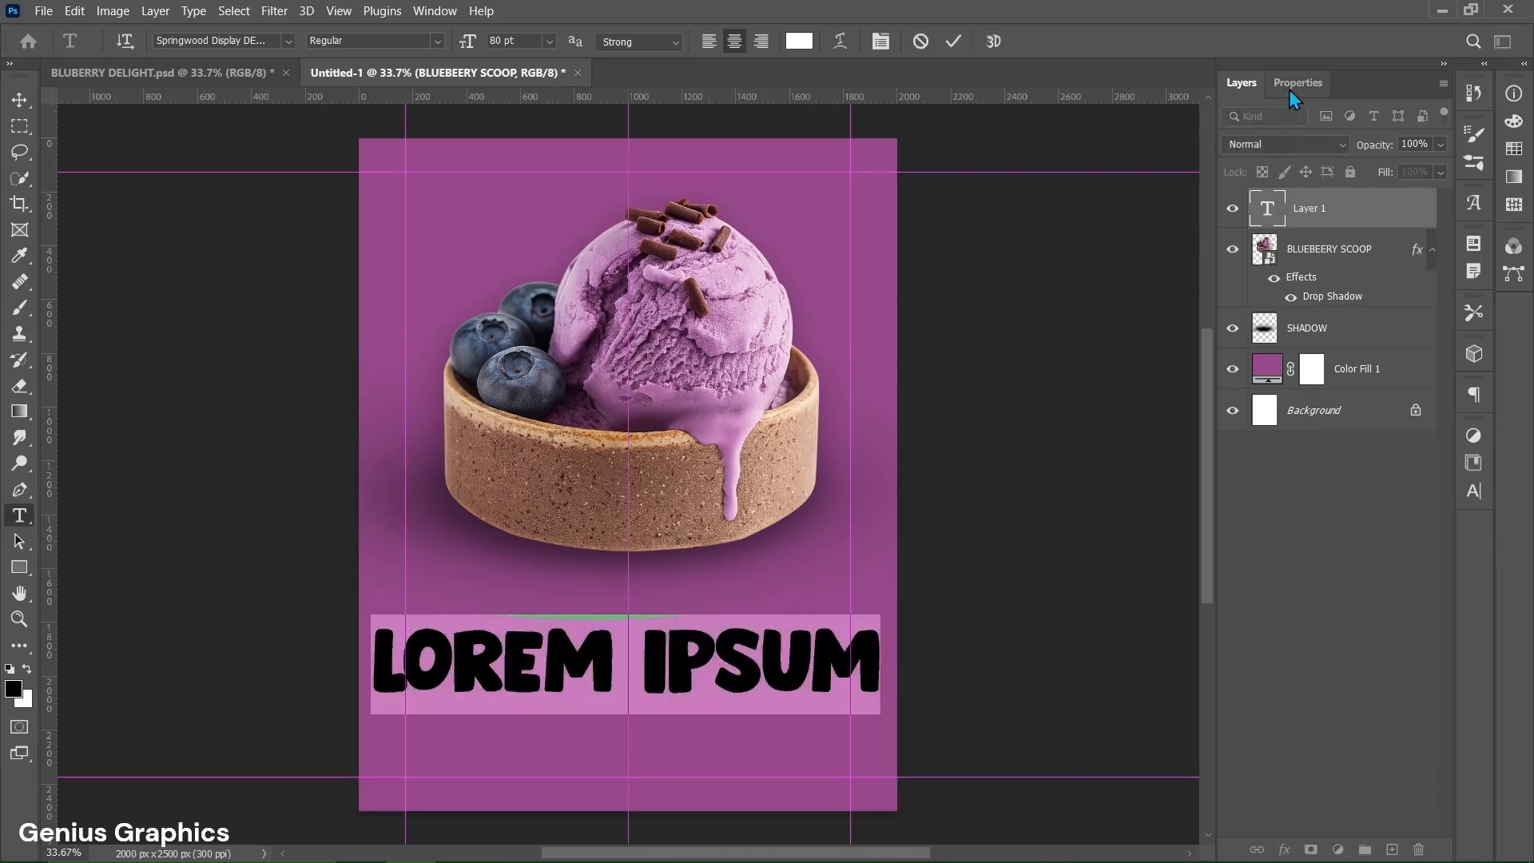
pyautogui.click(1295, 85)
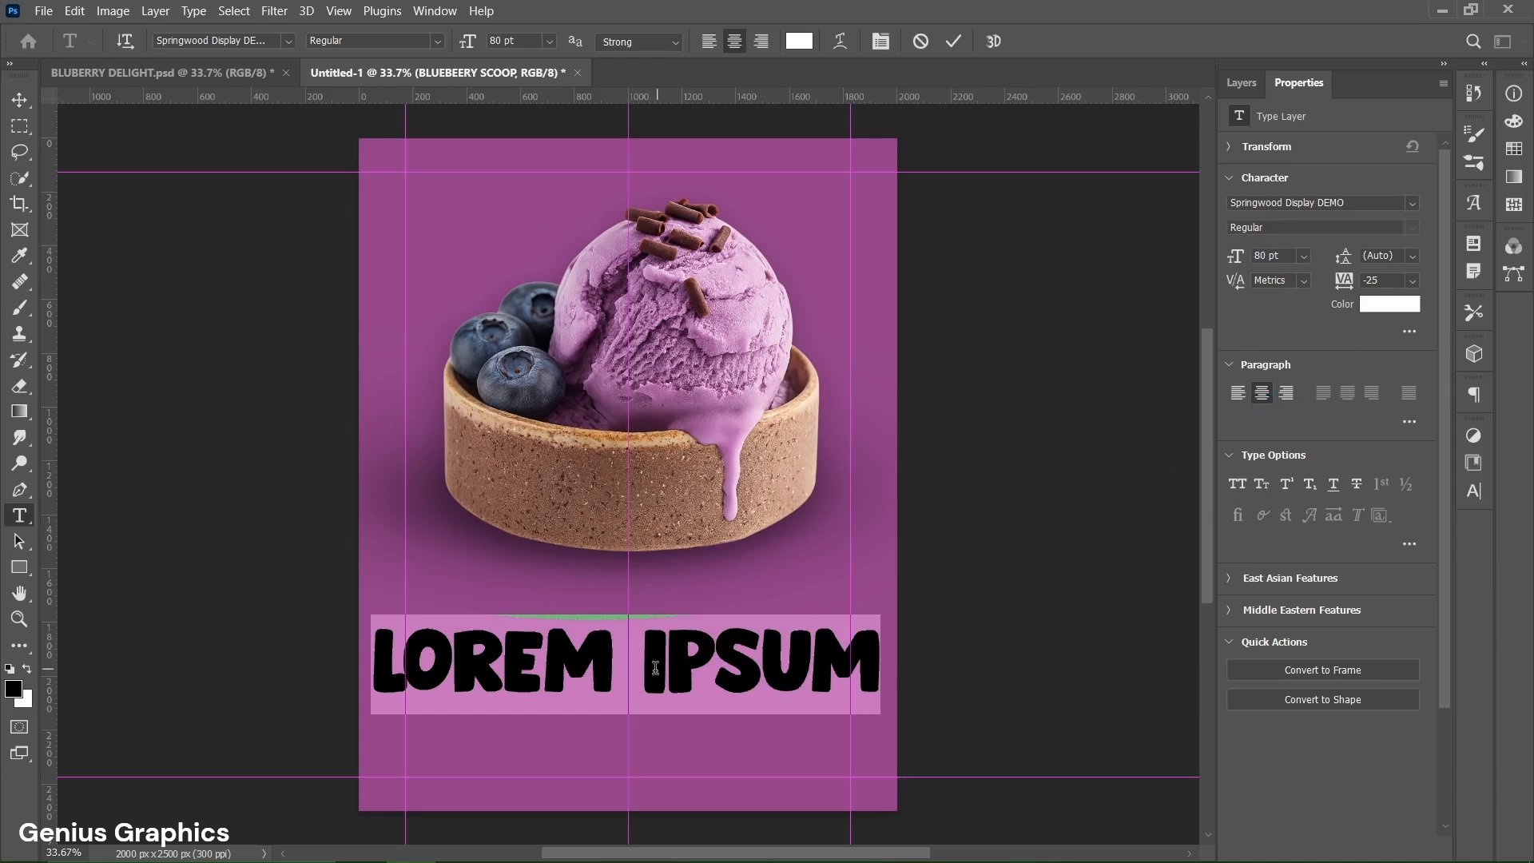
pyautogui.write('BL')
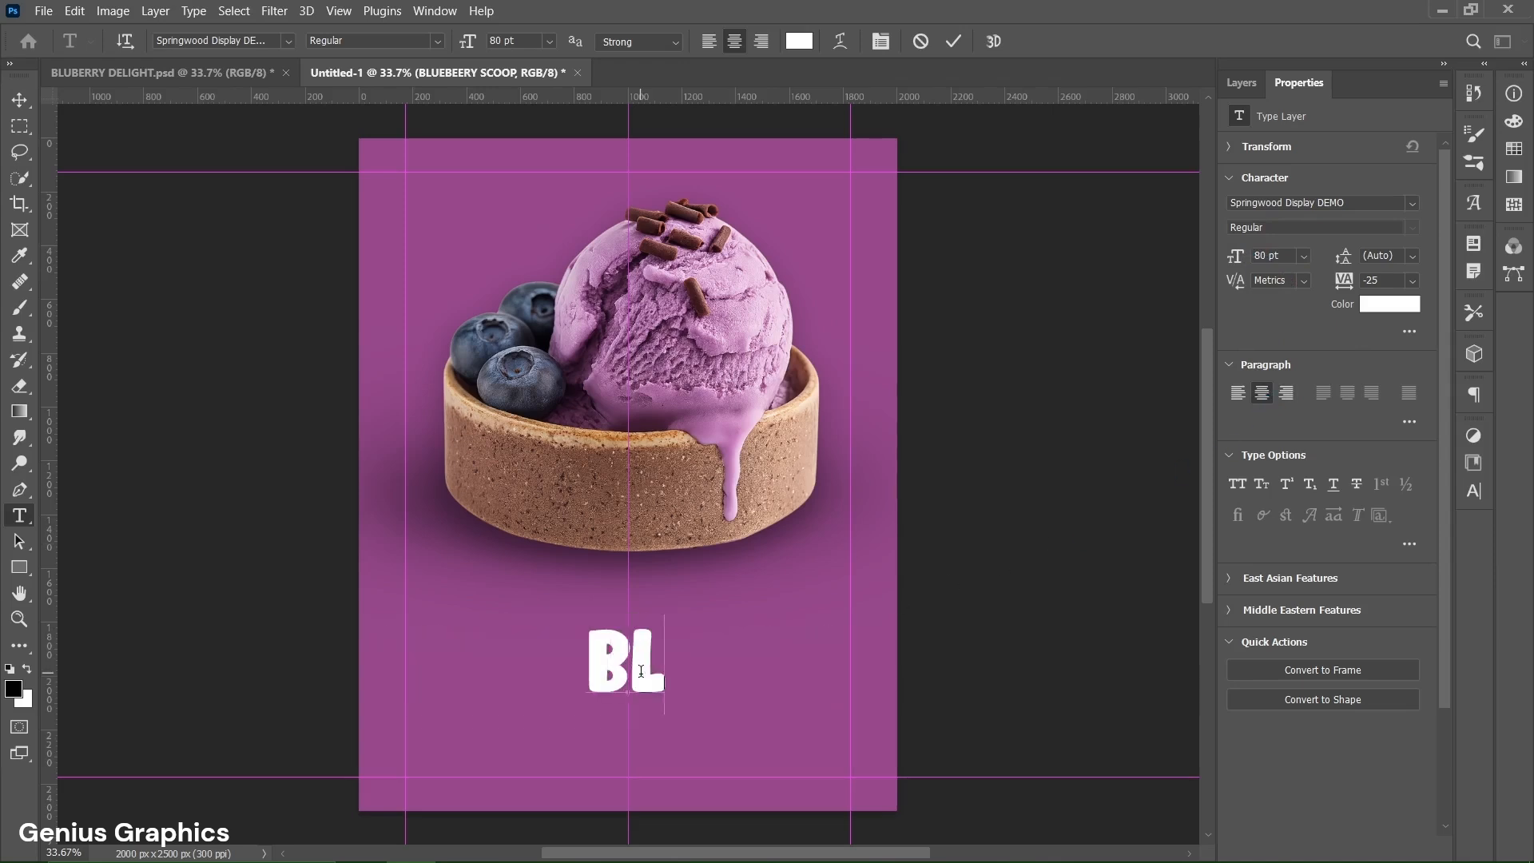
pyautogui.write('UBERRY')
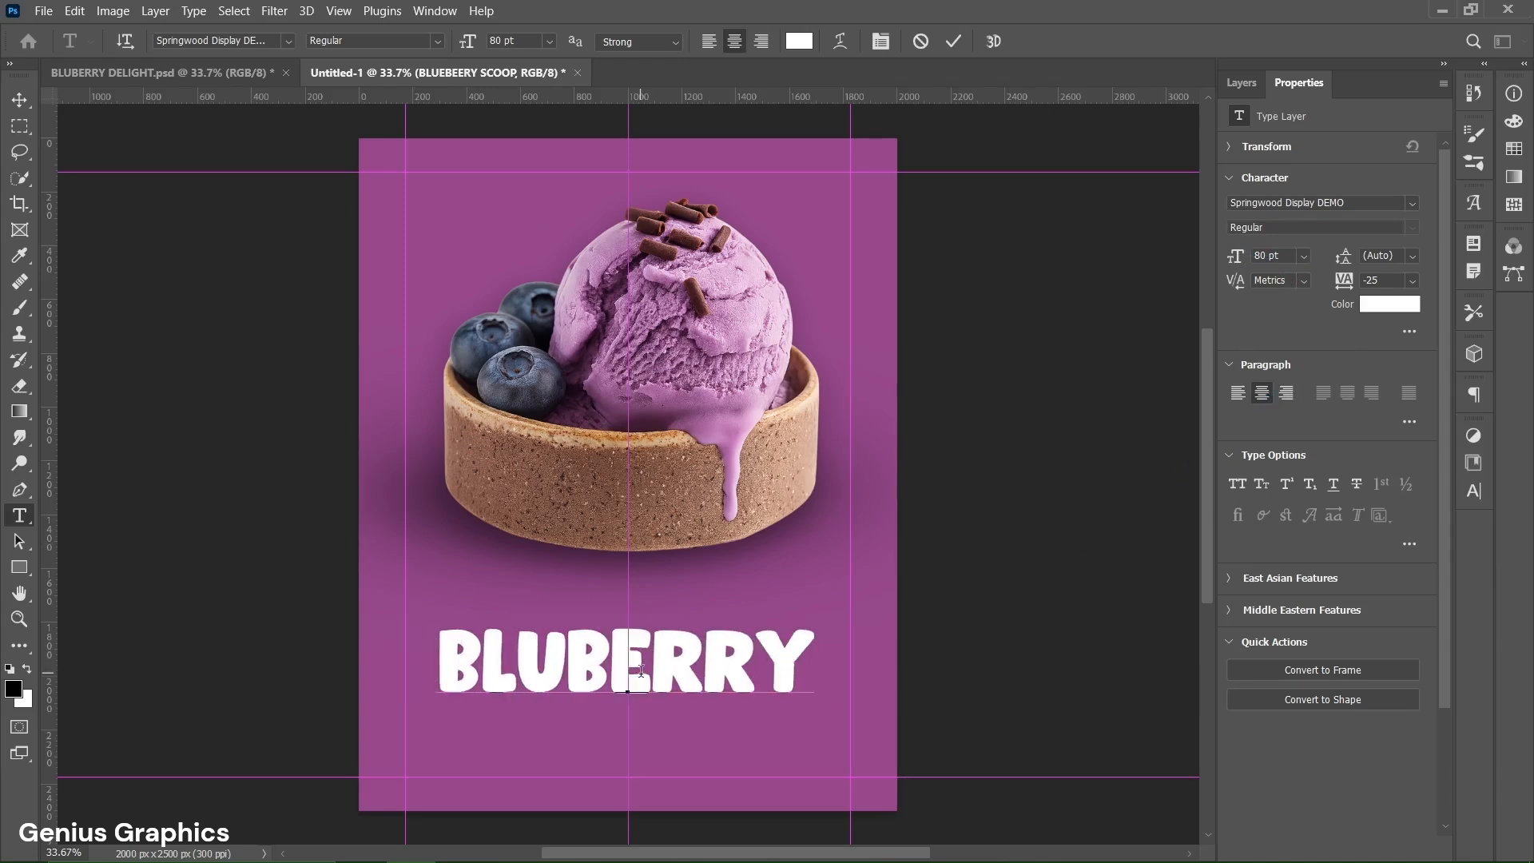
pyautogui.click(942, 45)
pyautogui.press('v')
pyautogui.moveTo(669, 673); pyautogui.dragTo(669, 562)
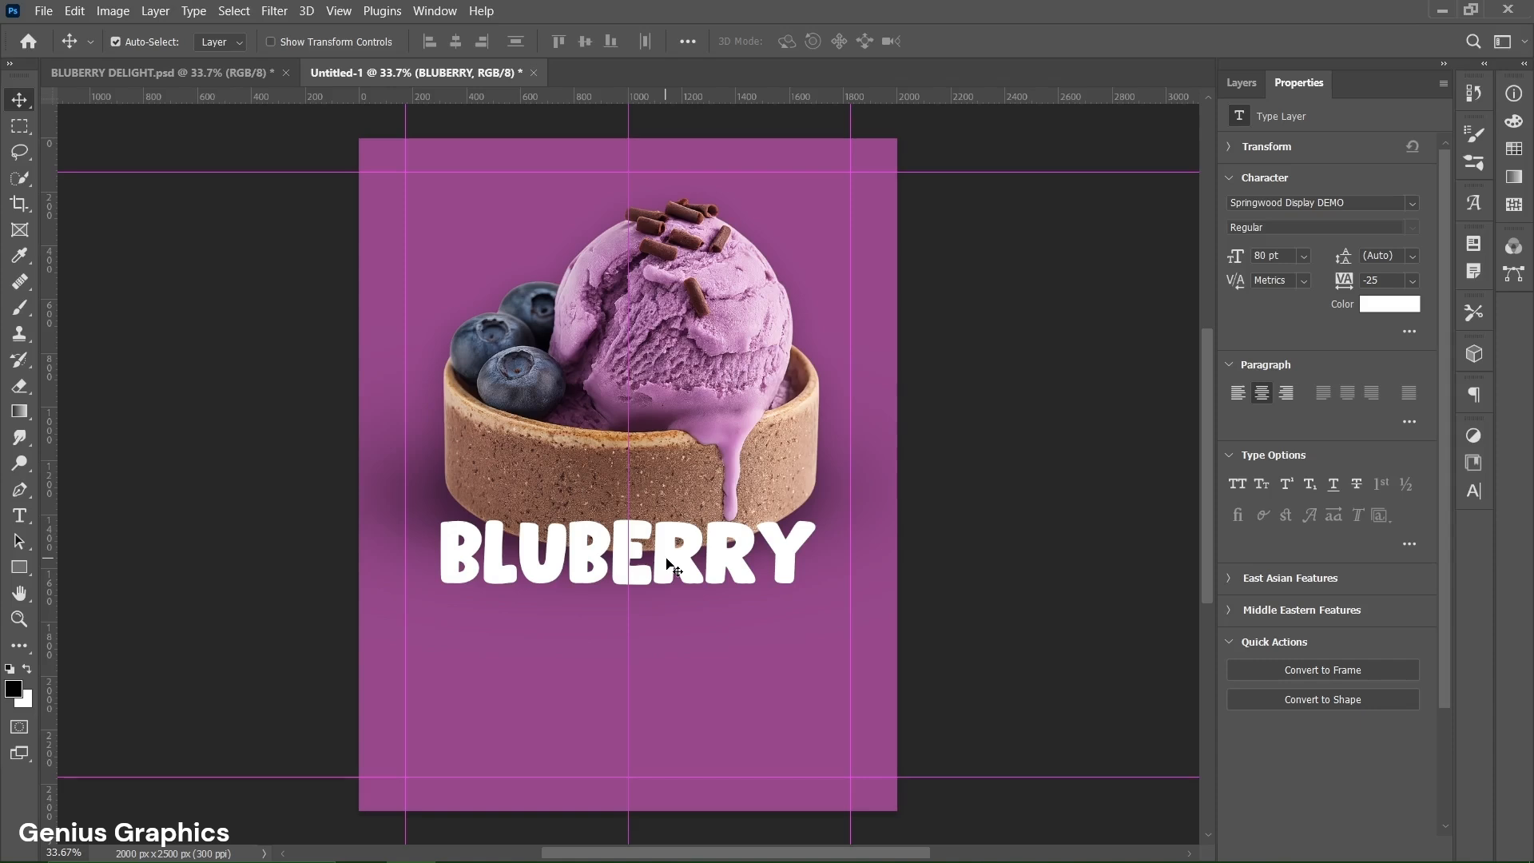
# Duplicate the BLUBERRY title directly below itself and set the copy's font size to 105 pt
pyautogui.click(1249, 85)
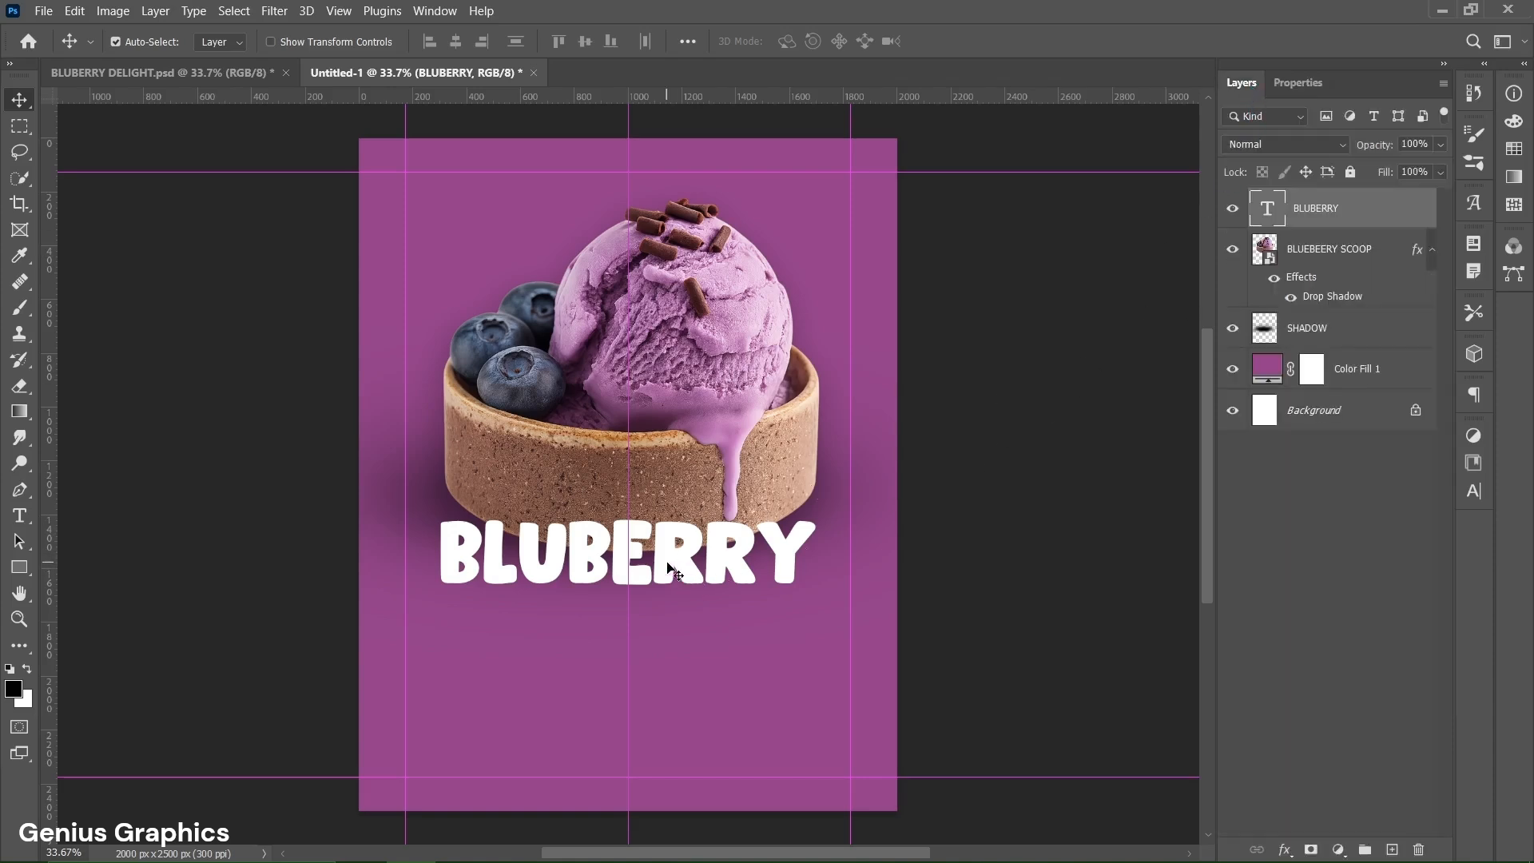
pyautogui.moveTo(669, 569); pyautogui.dragTo(667, 664)
pyautogui.doubleClick(668, 663)
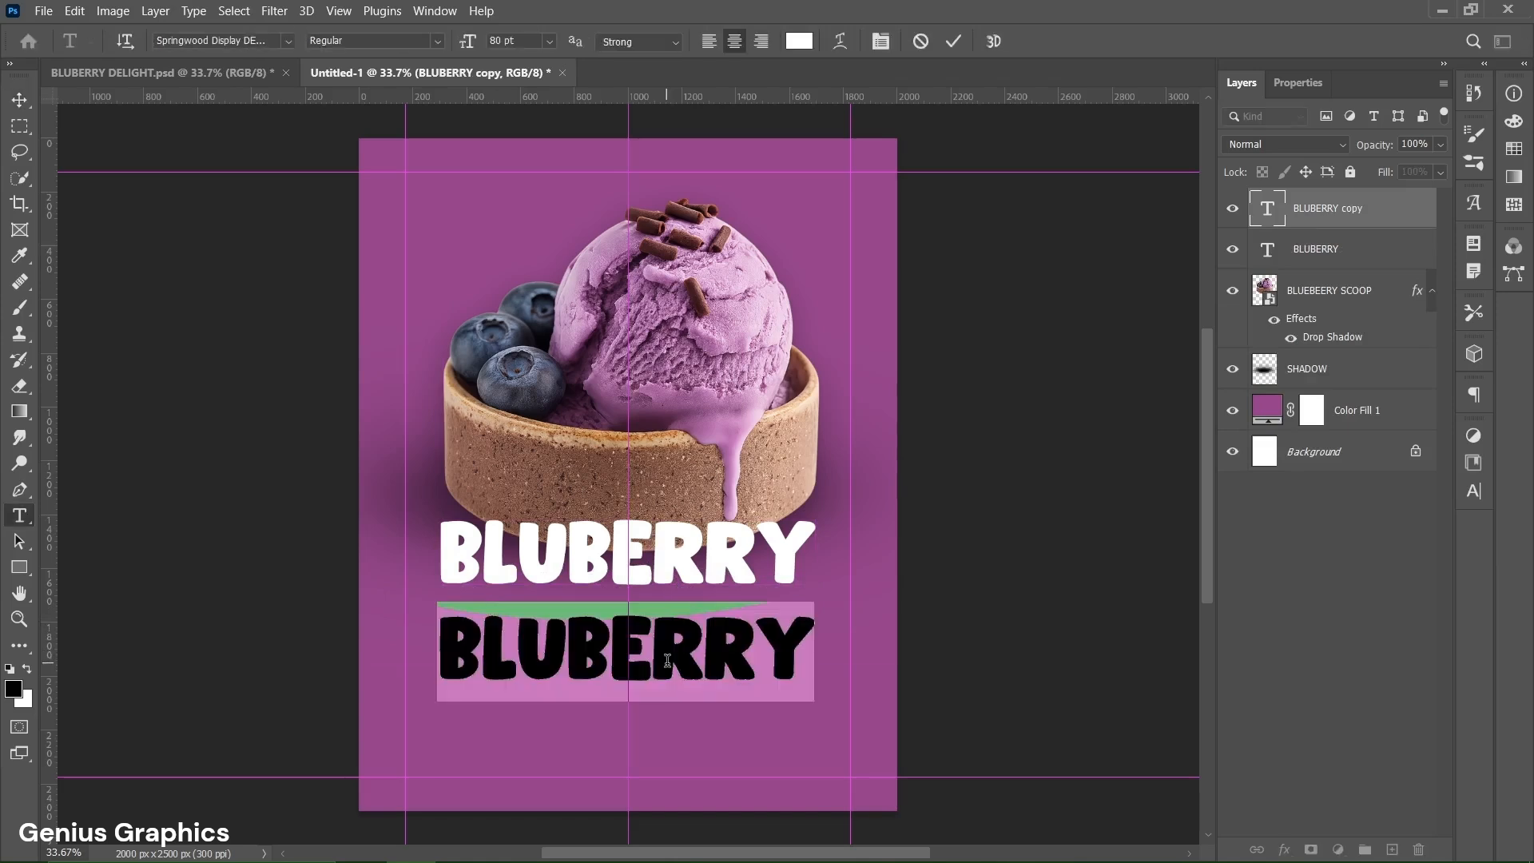
pyautogui.click(1302, 86)
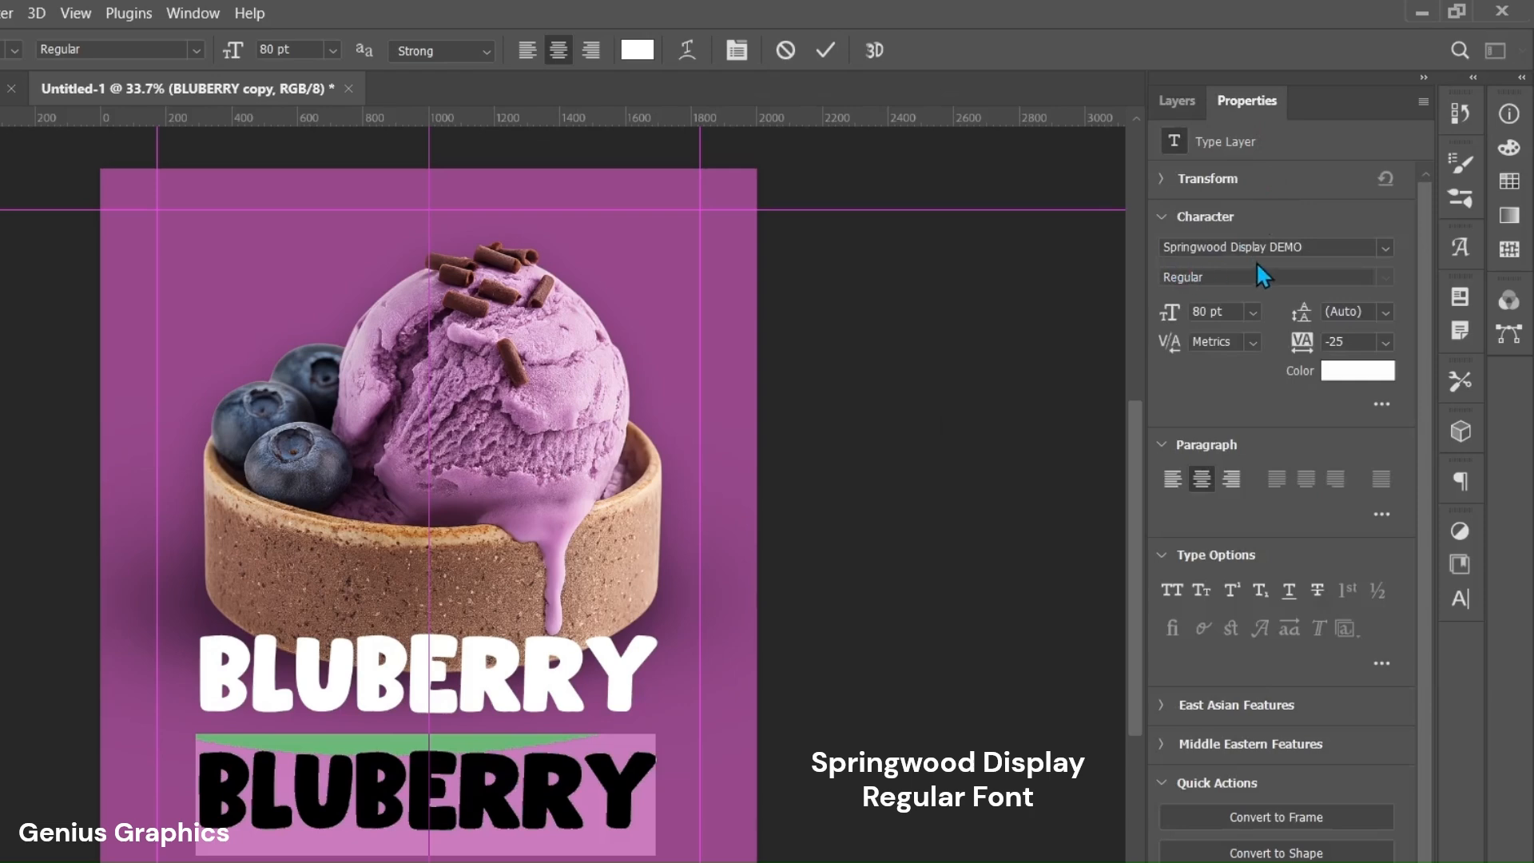
pyautogui.doubleClick(1202, 312)
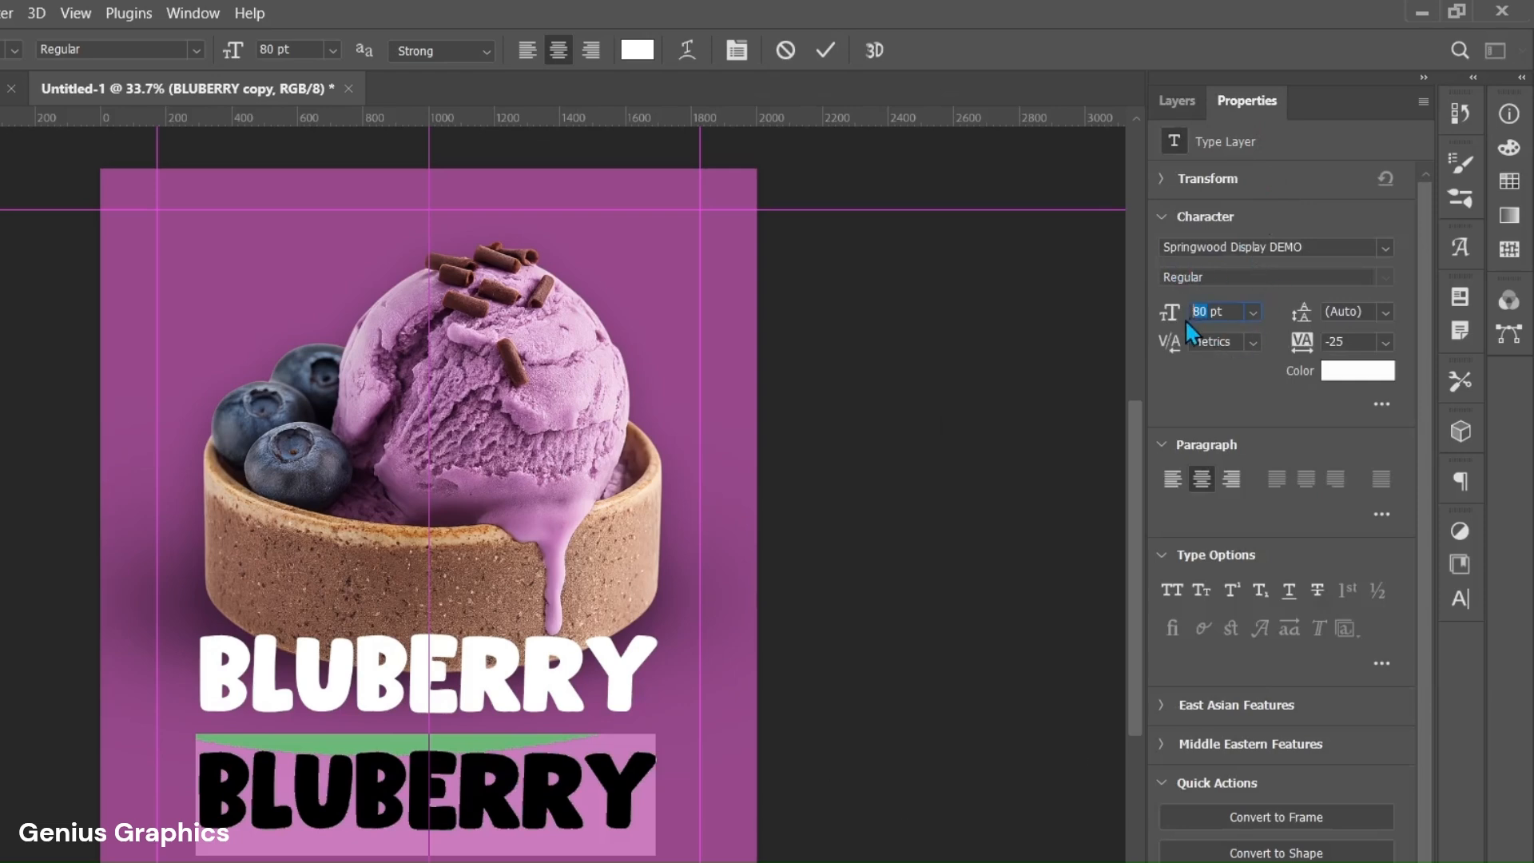
pyautogui.press('Return')
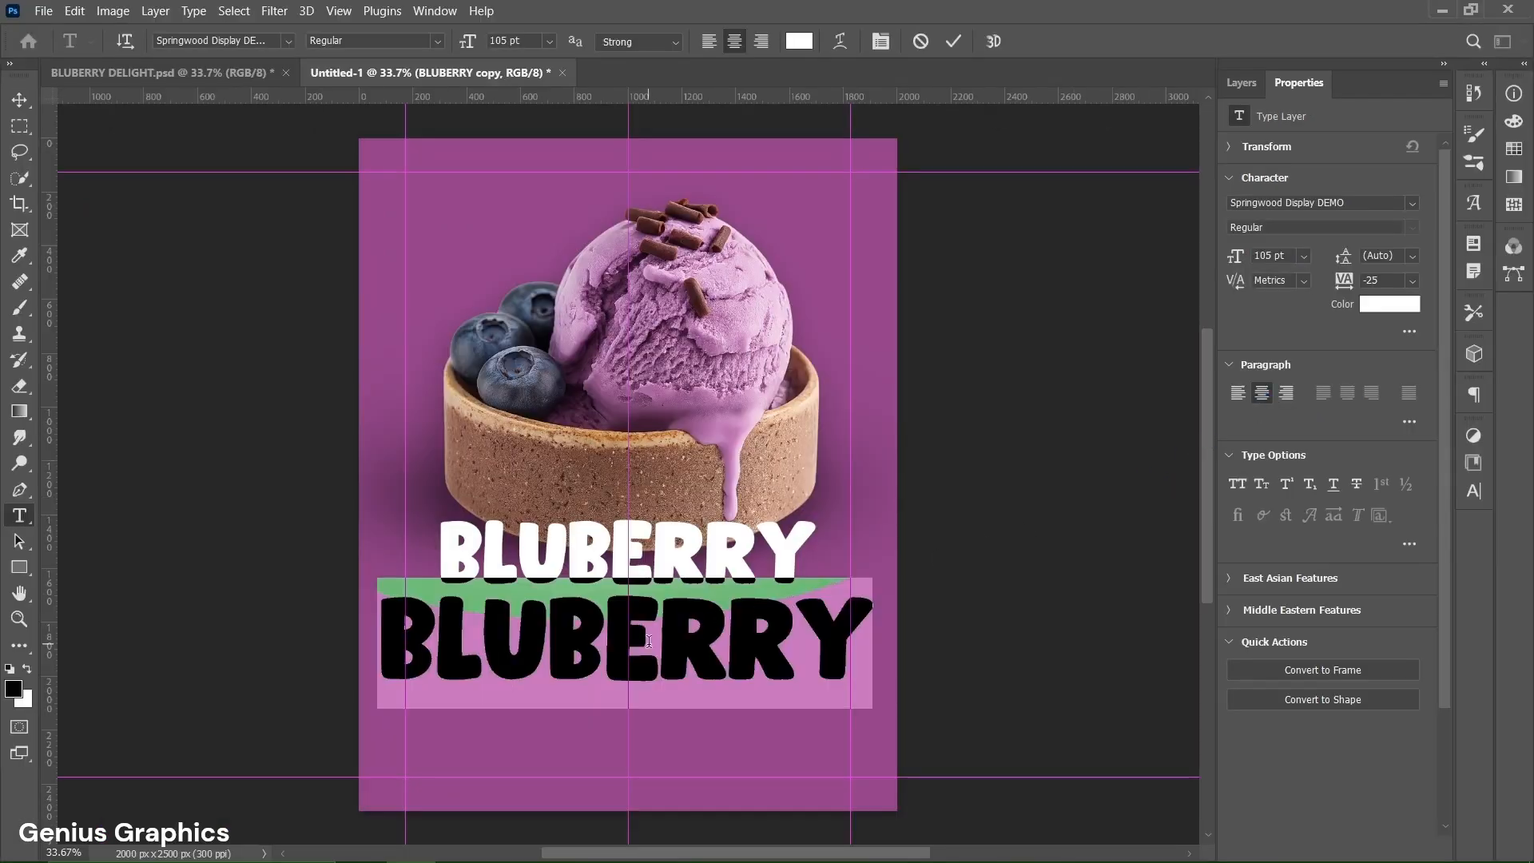
# Replace the copied title's text with DELIGHT and nudge it slightly down beneath BLUBERRY
pyautogui.write('DEL')
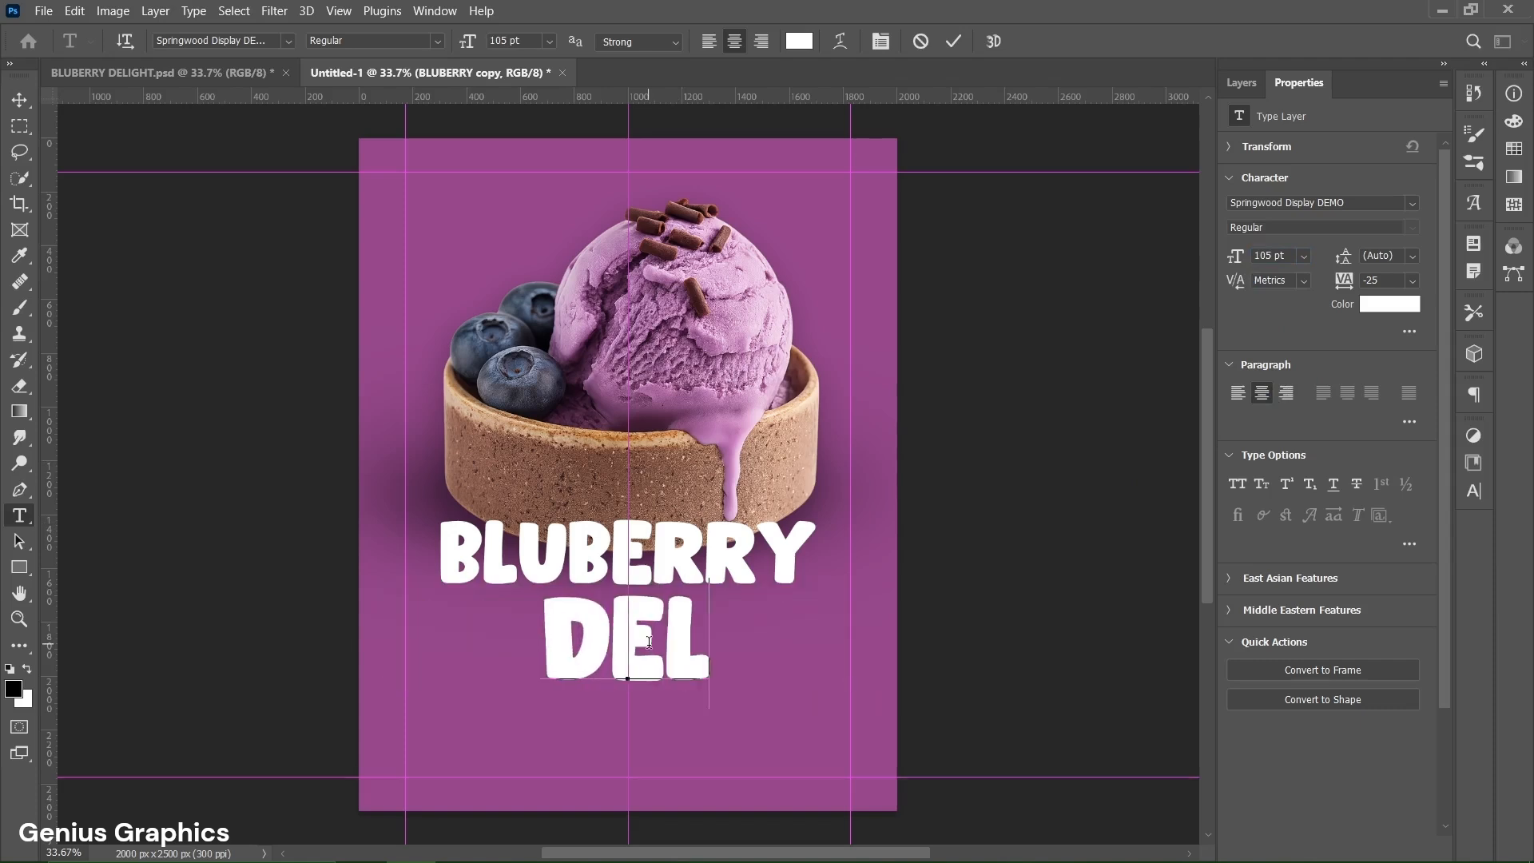
pyautogui.write('IGHT')
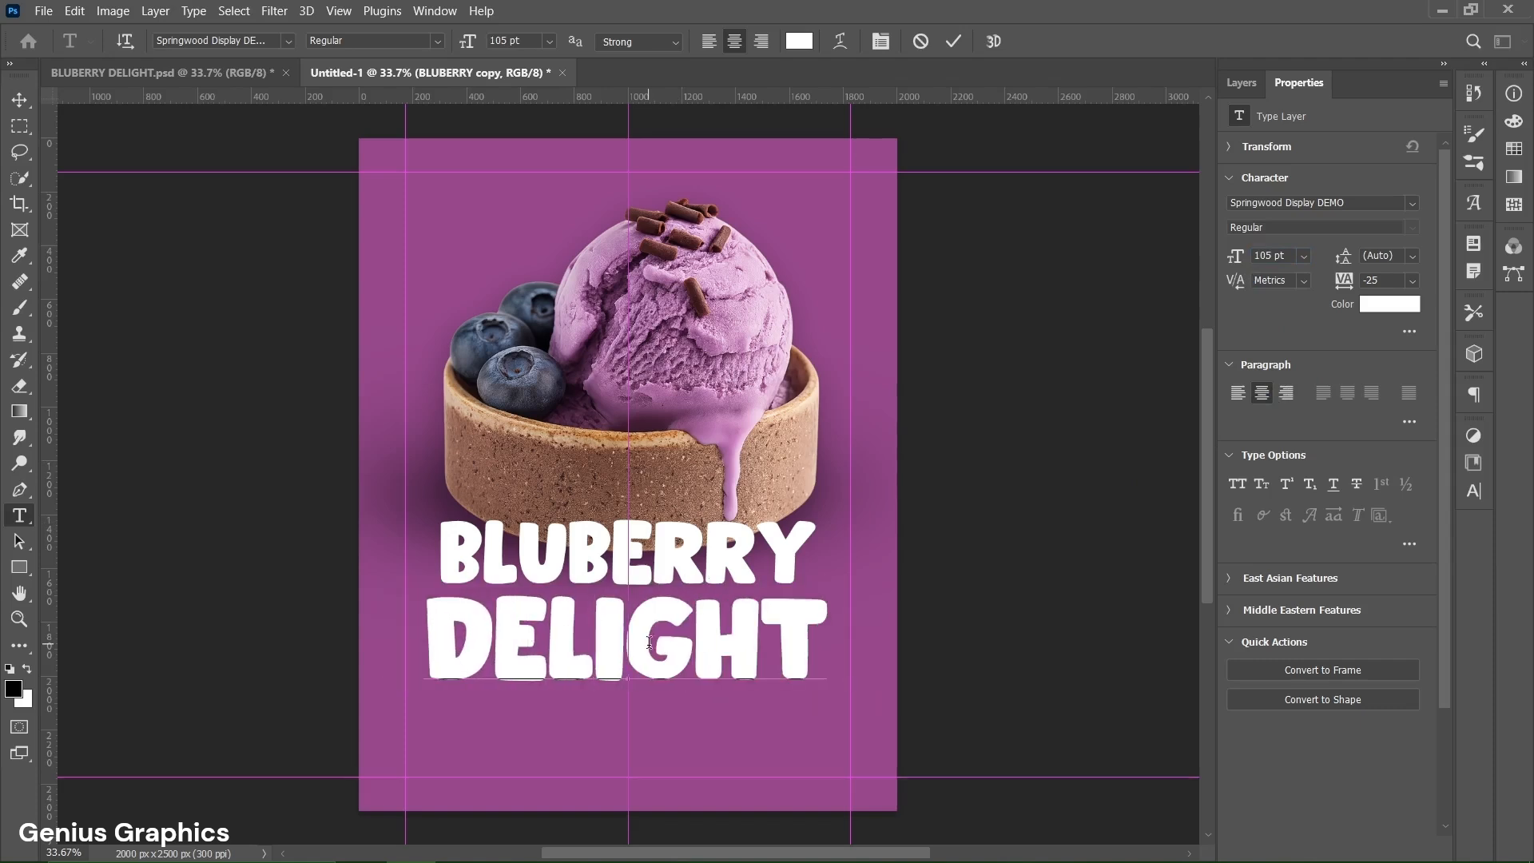
pyautogui.click(954, 42)
pyautogui.press('v')
pyautogui.moveTo(642, 636); pyautogui.dragTo(640, 640)
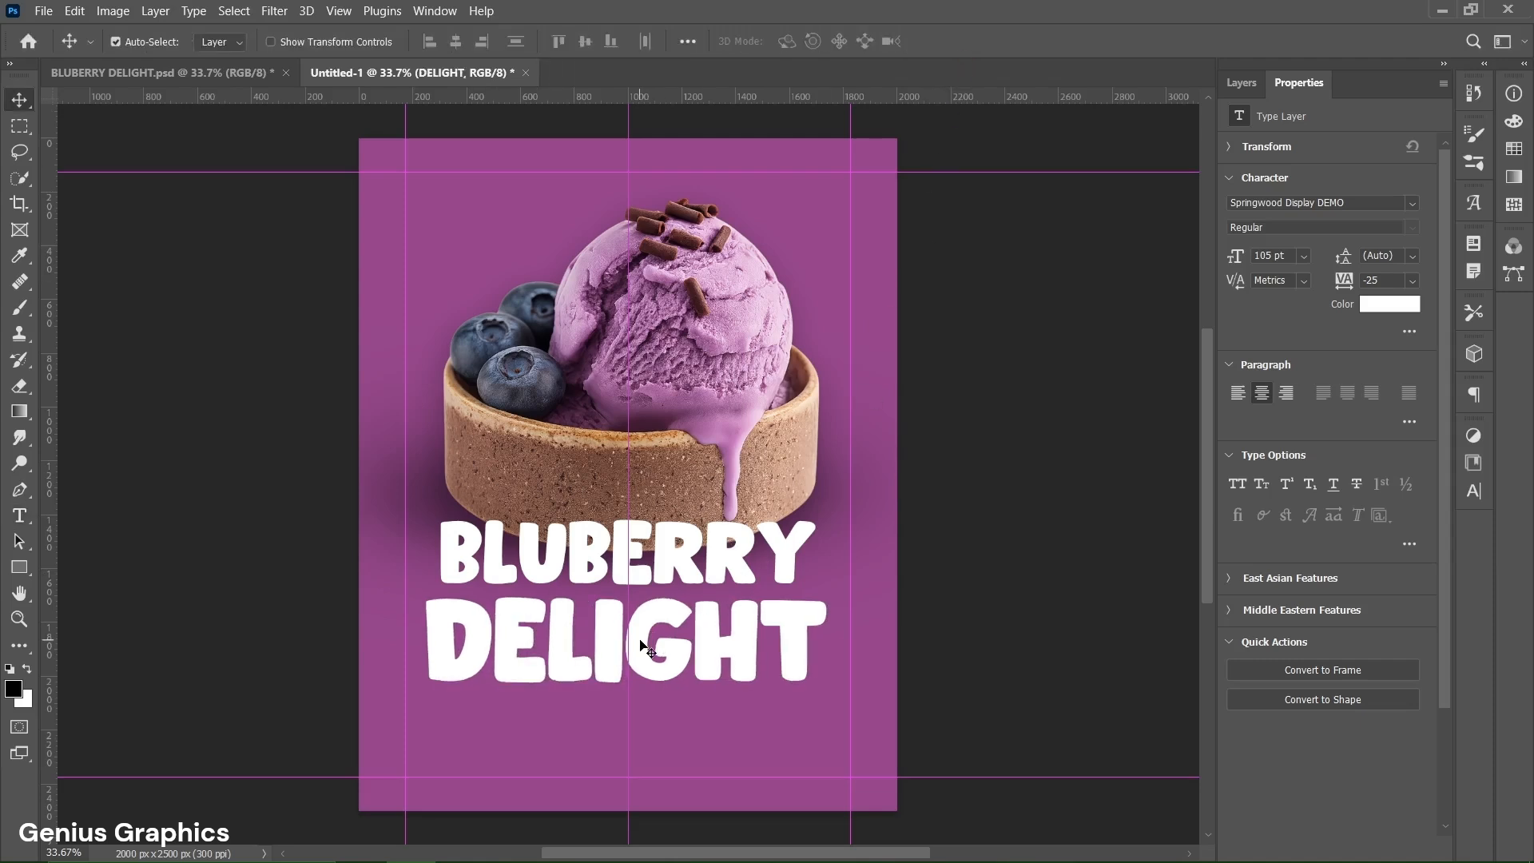
# Group the DELIGHT and BLUBERRY text layers and name the group BLUBERRY DELIGHT
pyautogui.click(1240, 85)
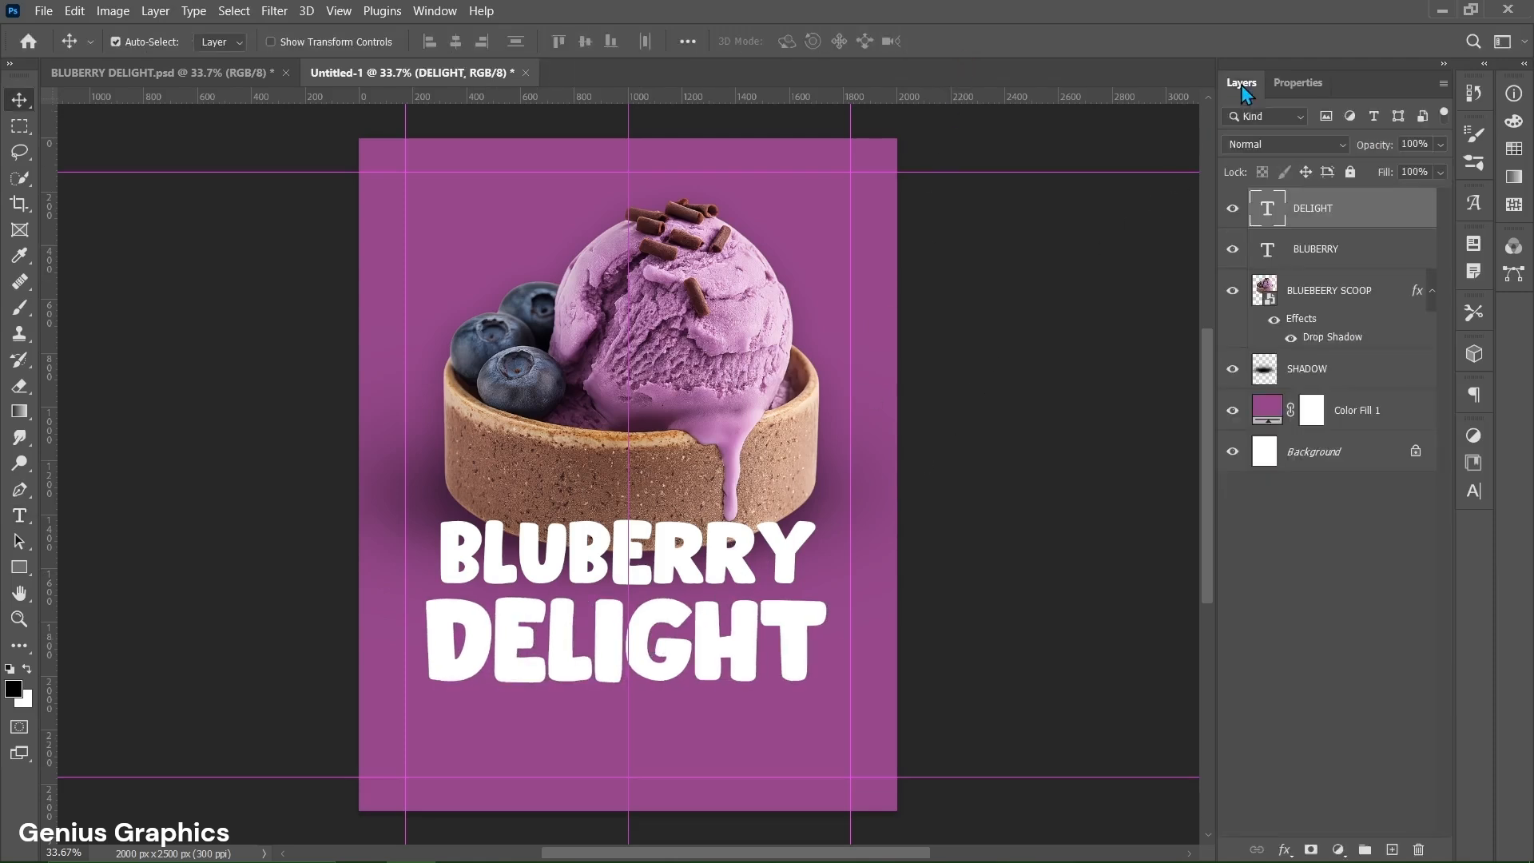
pyautogui.keyDown('shift'); pyautogui.click(1368, 263); pyautogui.keyUp('shift')
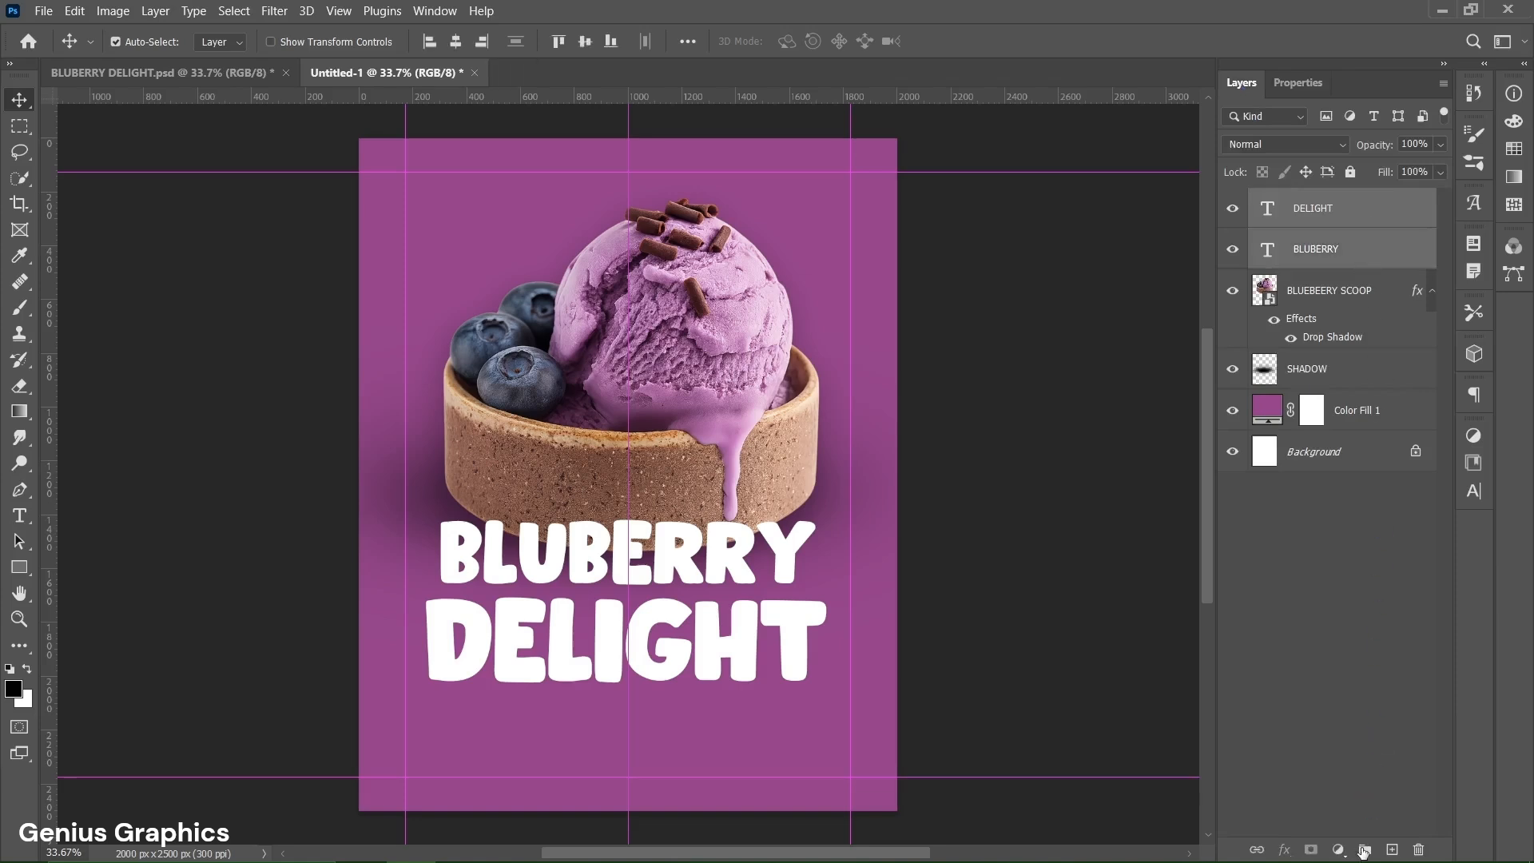
pyautogui.click(1364, 850)
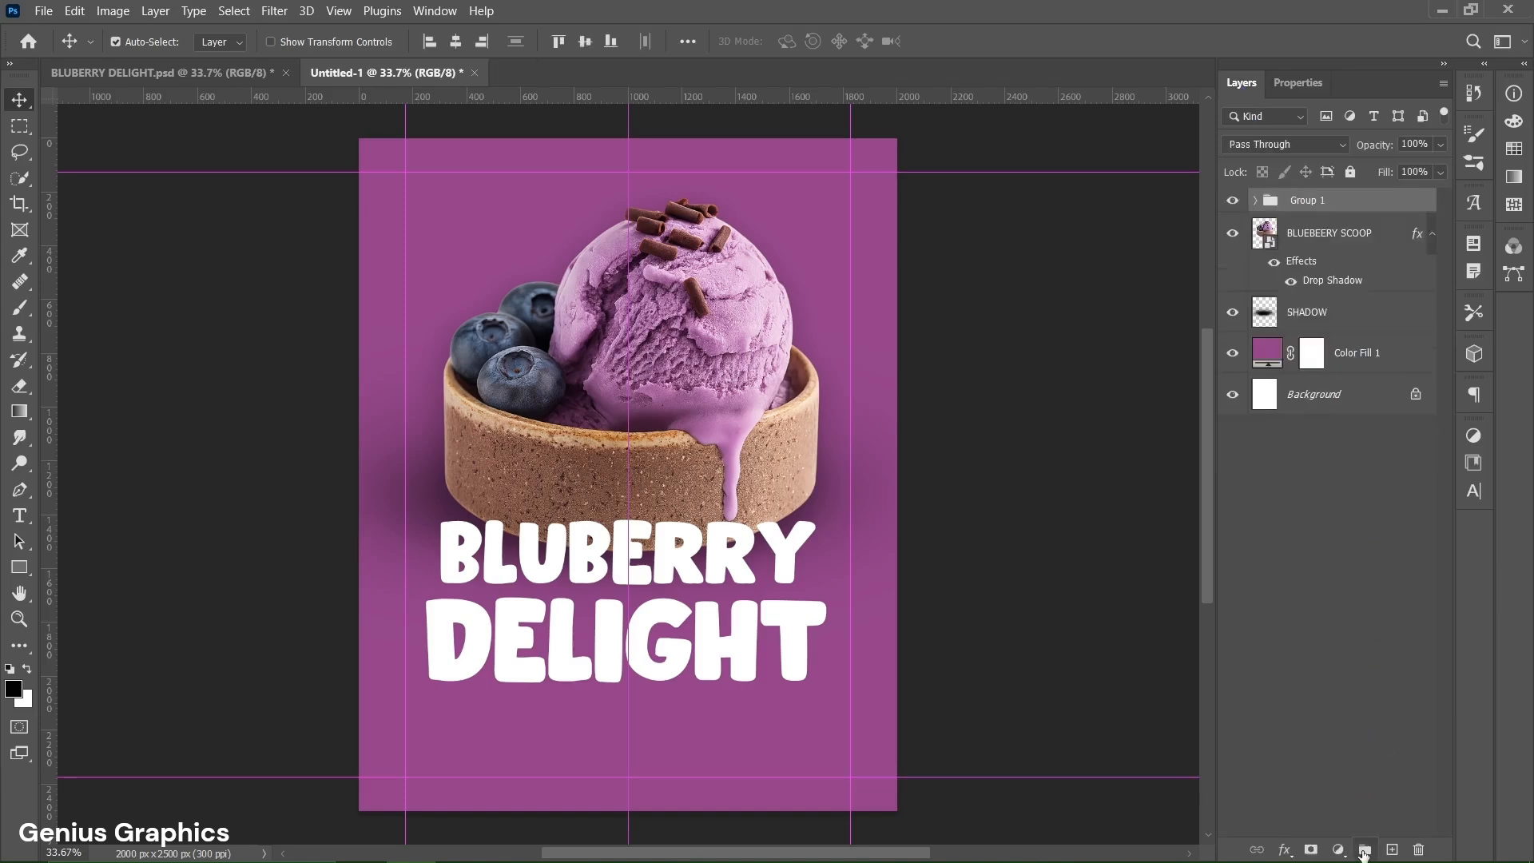
pyautogui.doubleClick(1305, 201)
pyautogui.write('B')
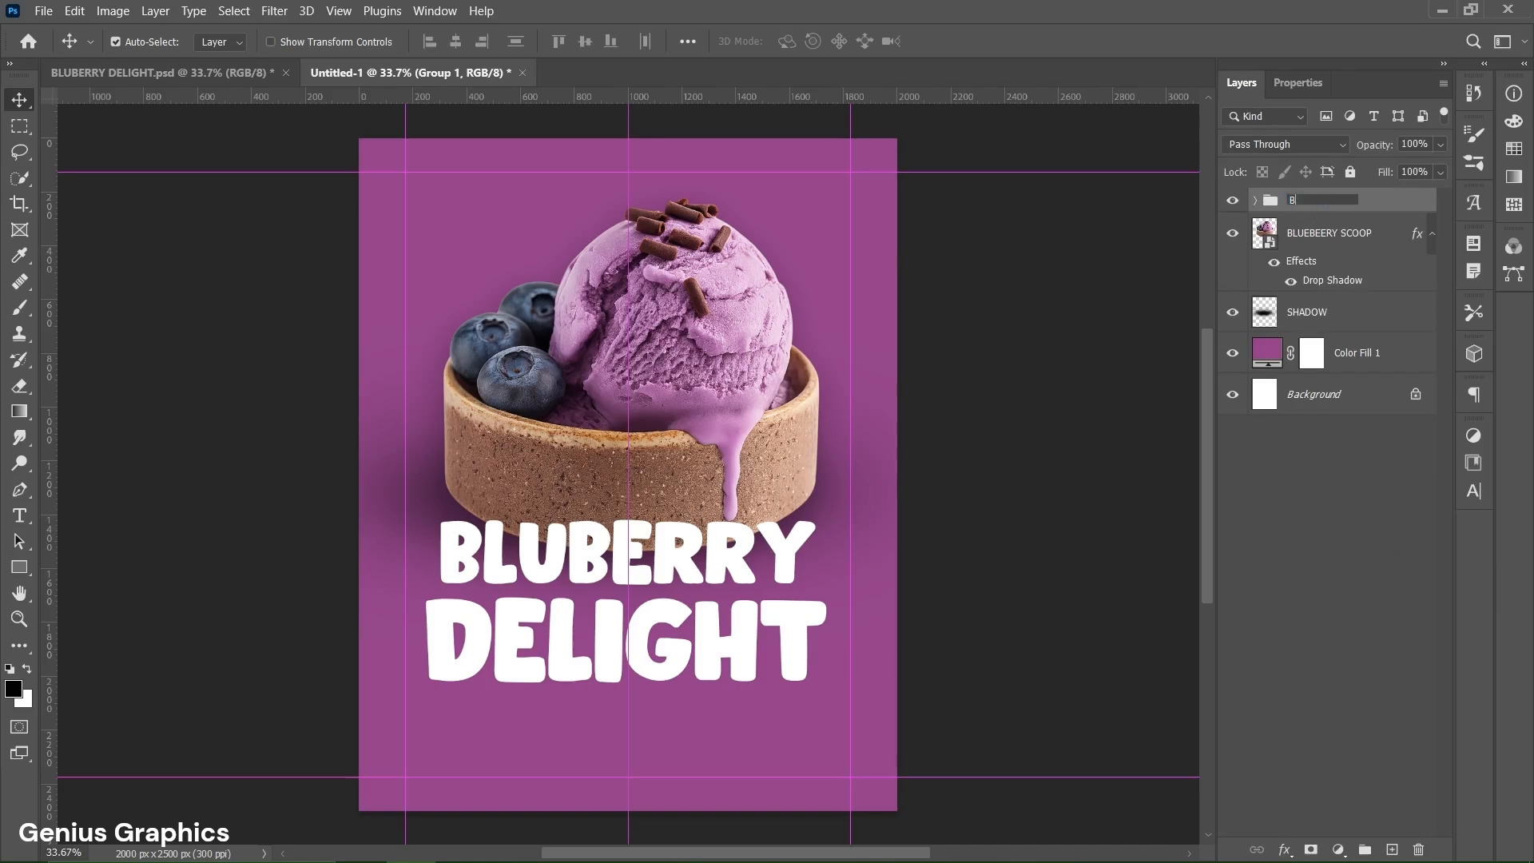
pyautogui.write('LUBERRY DELIGHT')
pyautogui.press('Return')
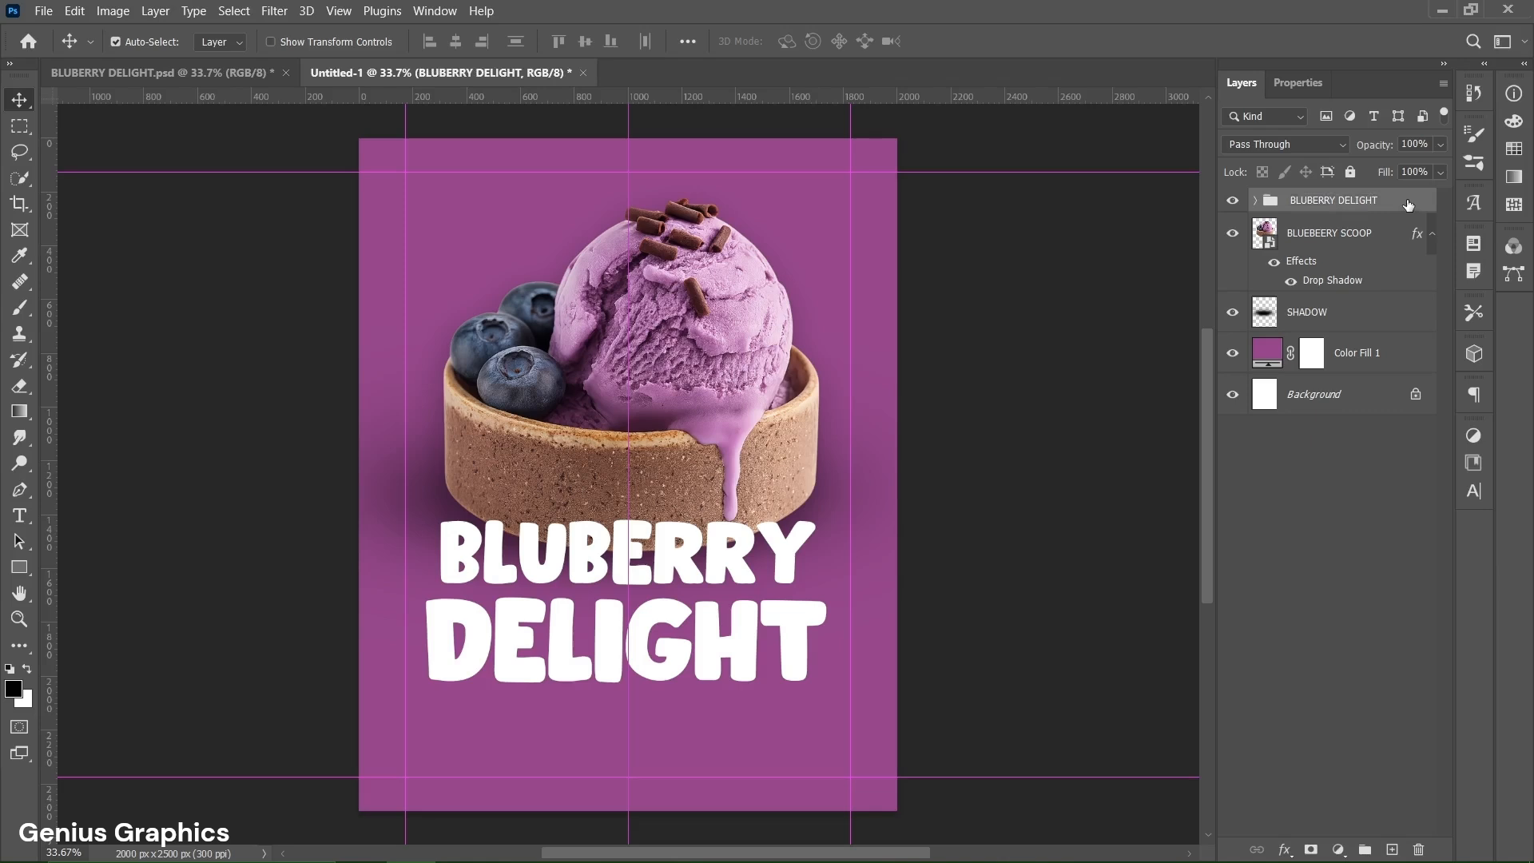
# Add TODAY'S BEST DEAL! on three lines in 20 pt Child font and align it to the poster's upper-left margin guides
pyautogui.click(20, 516)
pyautogui.click(96, 515)
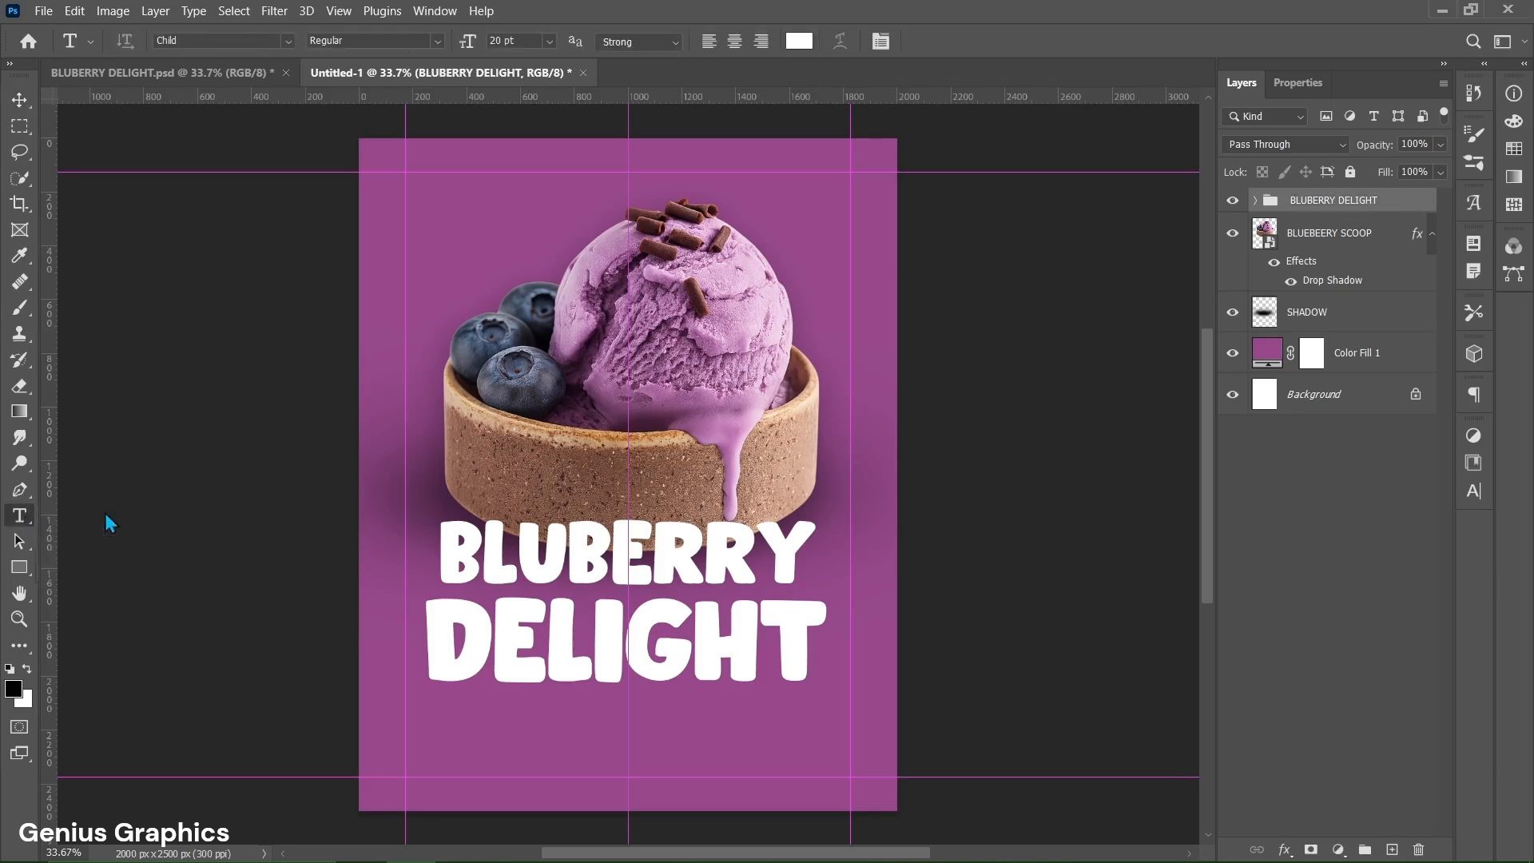
pyautogui.click(402, 220)
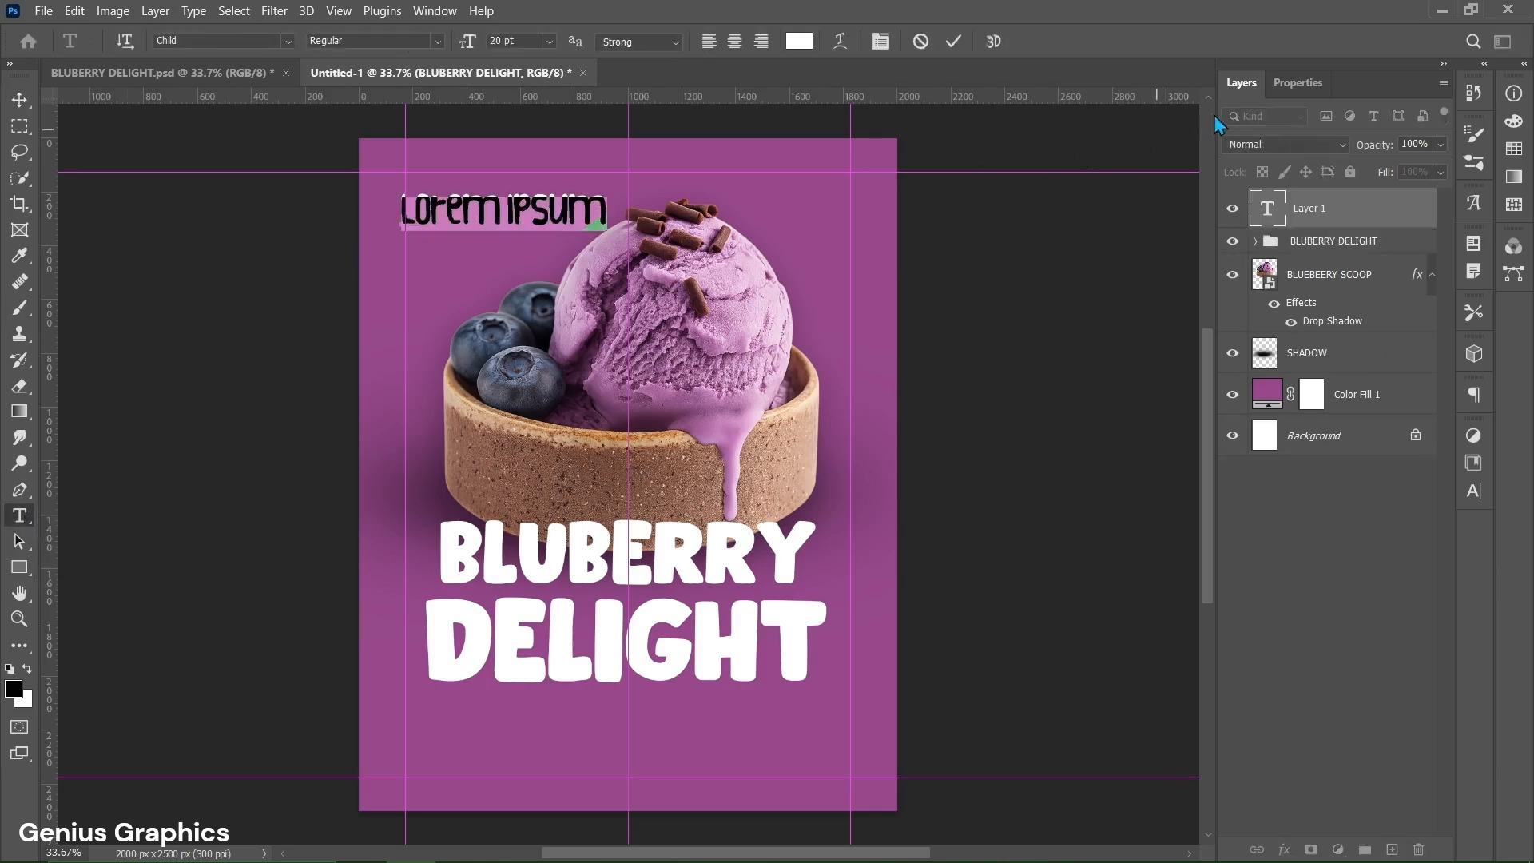
pyautogui.click(1275, 83)
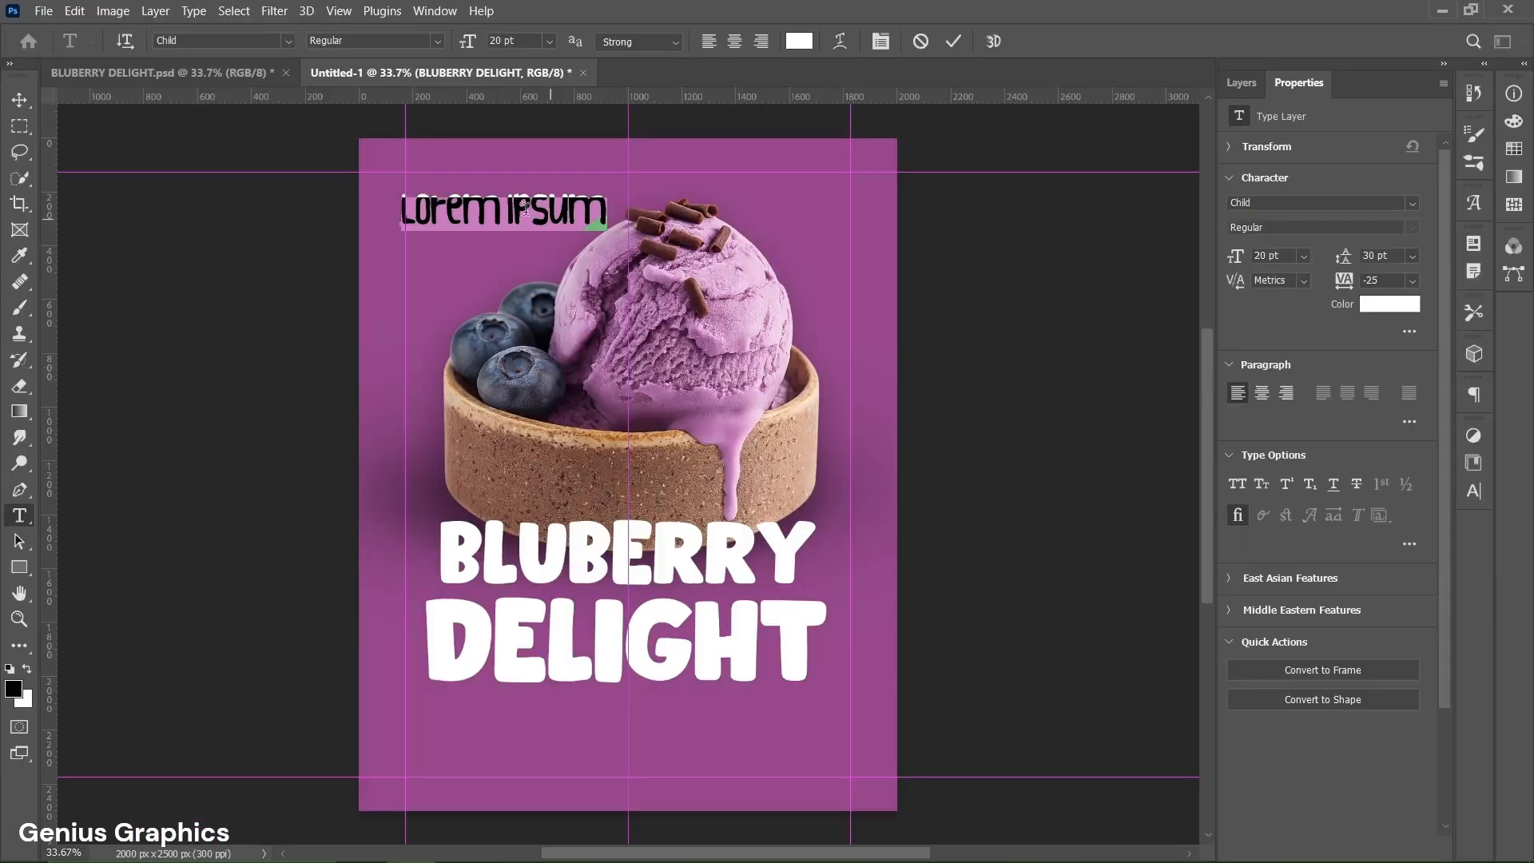
pyautogui.write('TO')
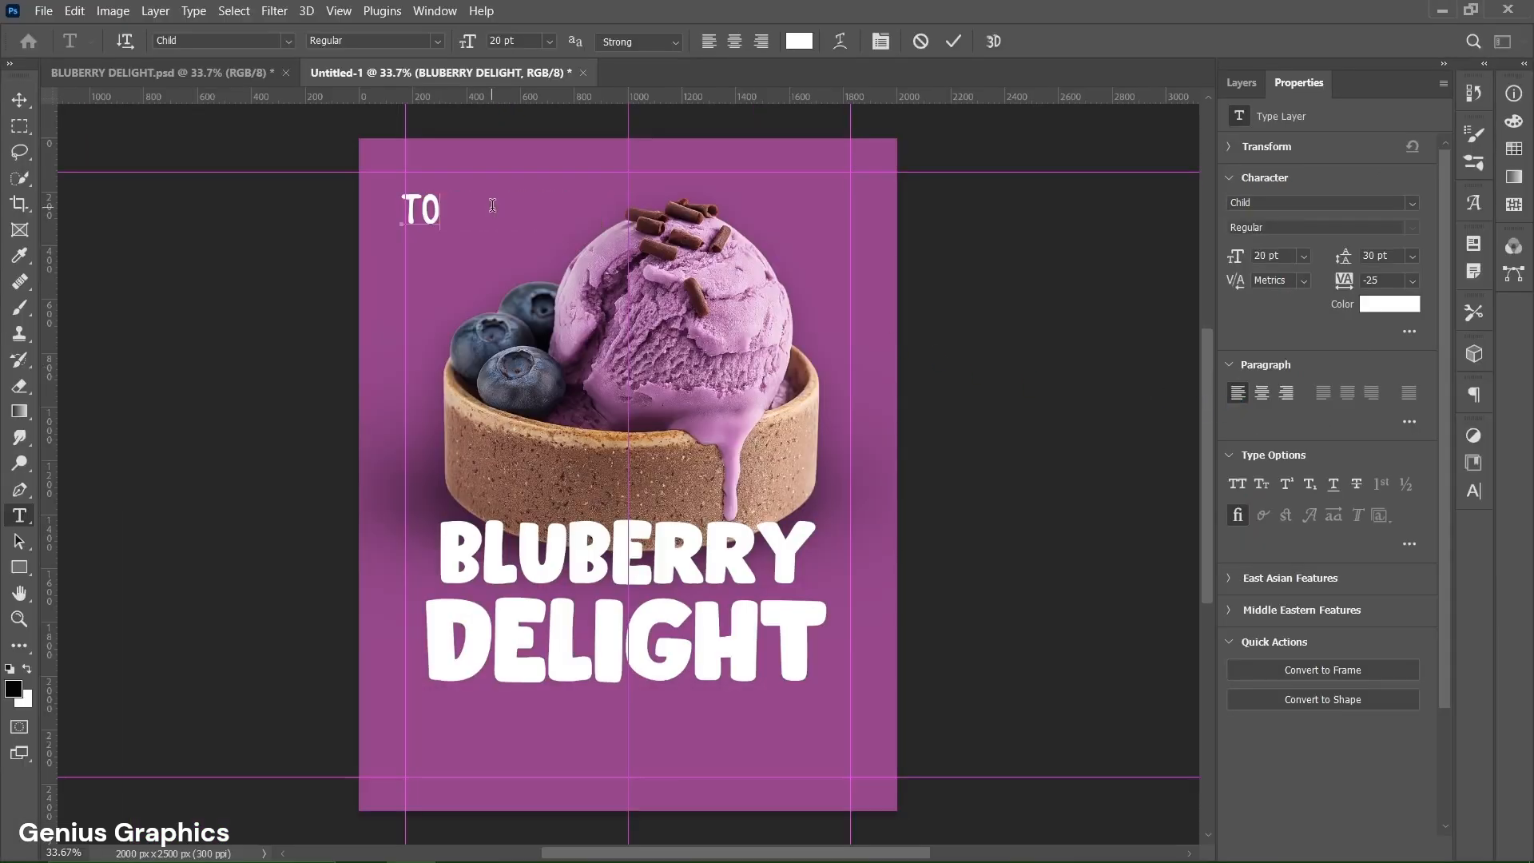
pyautogui.write("DAY'S")
pyautogui.press('Return')
pyautogui.write('BEST')
pyautogui.press('Return')
pyautogui.write('DEAL')
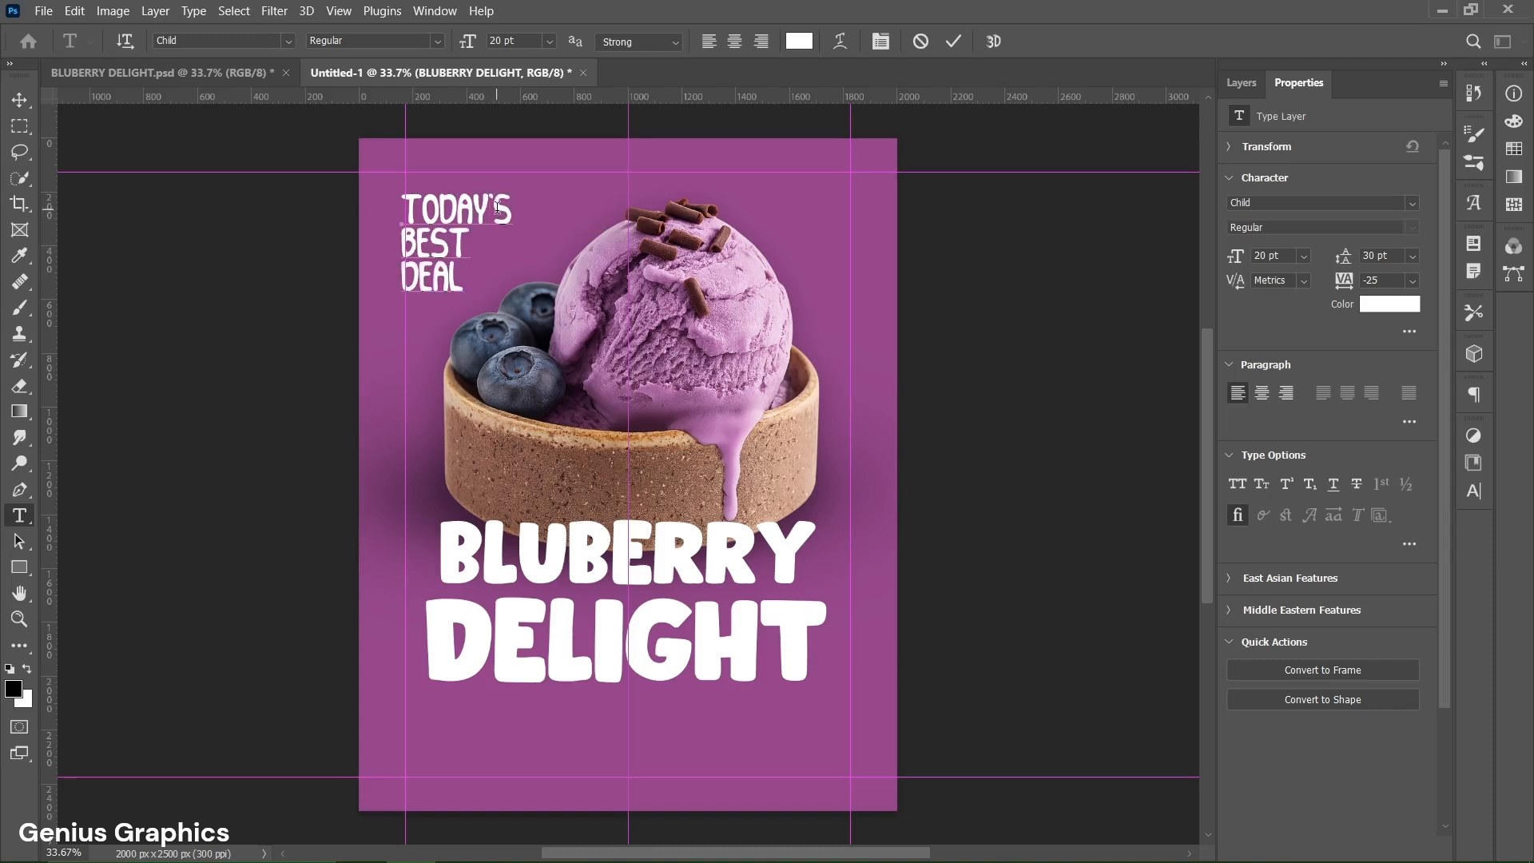
pyautogui.write('!')
pyautogui.click(950, 47)
pyautogui.press('v')
pyautogui.moveTo(427, 227); pyautogui.dragTo(431, 206)
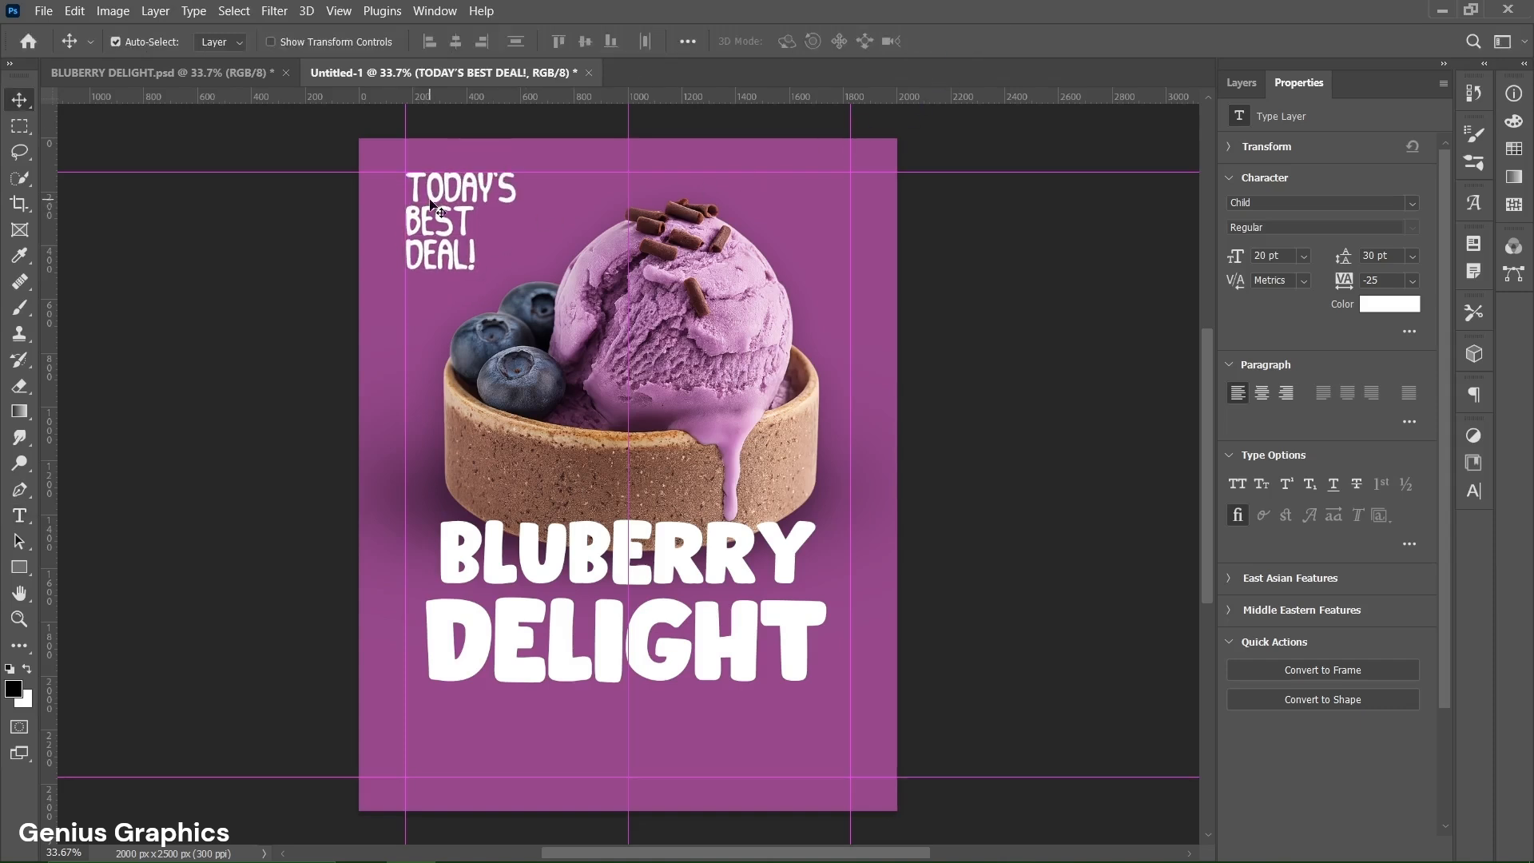
# Duplicate the TODAY'S BEST DEAL! text below DELIGHT and delete the copy's last two lines, keeping only TODAY'S
pyautogui.click(1240, 84)
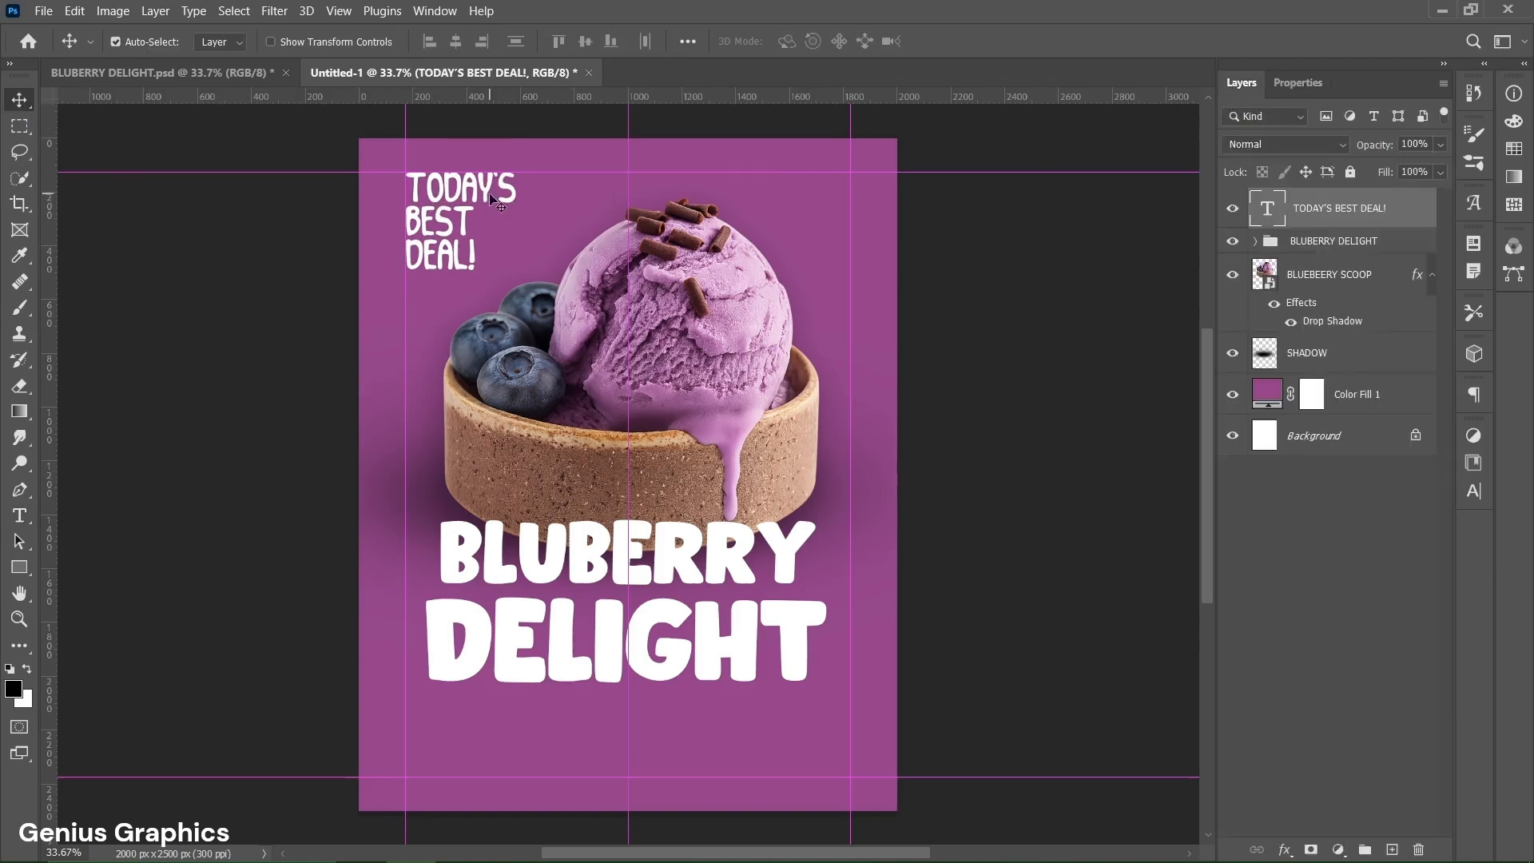
pyautogui.moveTo(493, 200); pyautogui.dragTo(587, 715)
pyautogui.doubleClick(587, 714)
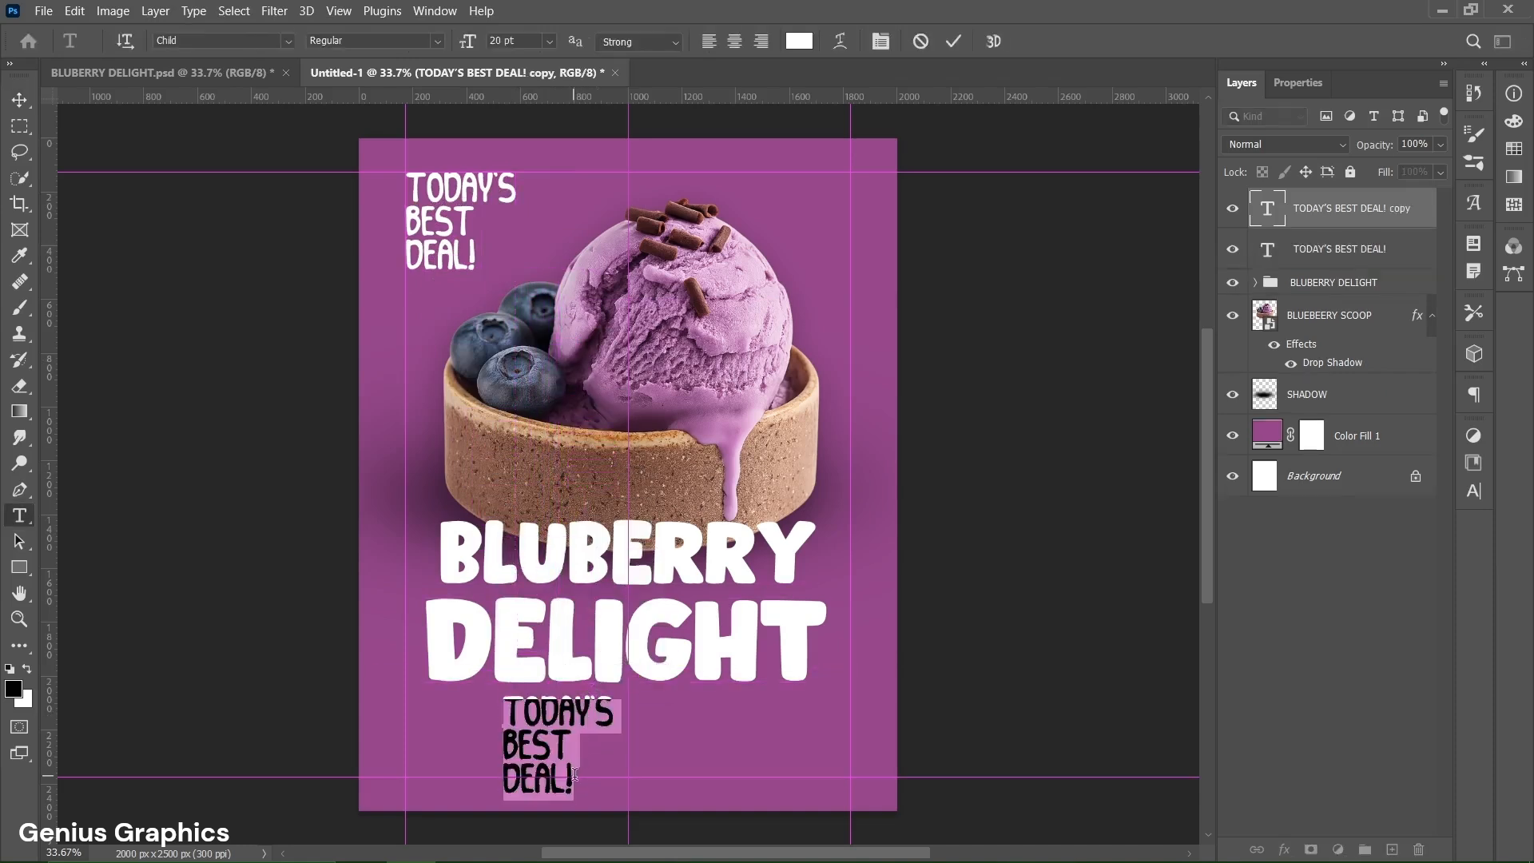
pyautogui.moveTo(574, 784); pyautogui.dragTo(497, 751)
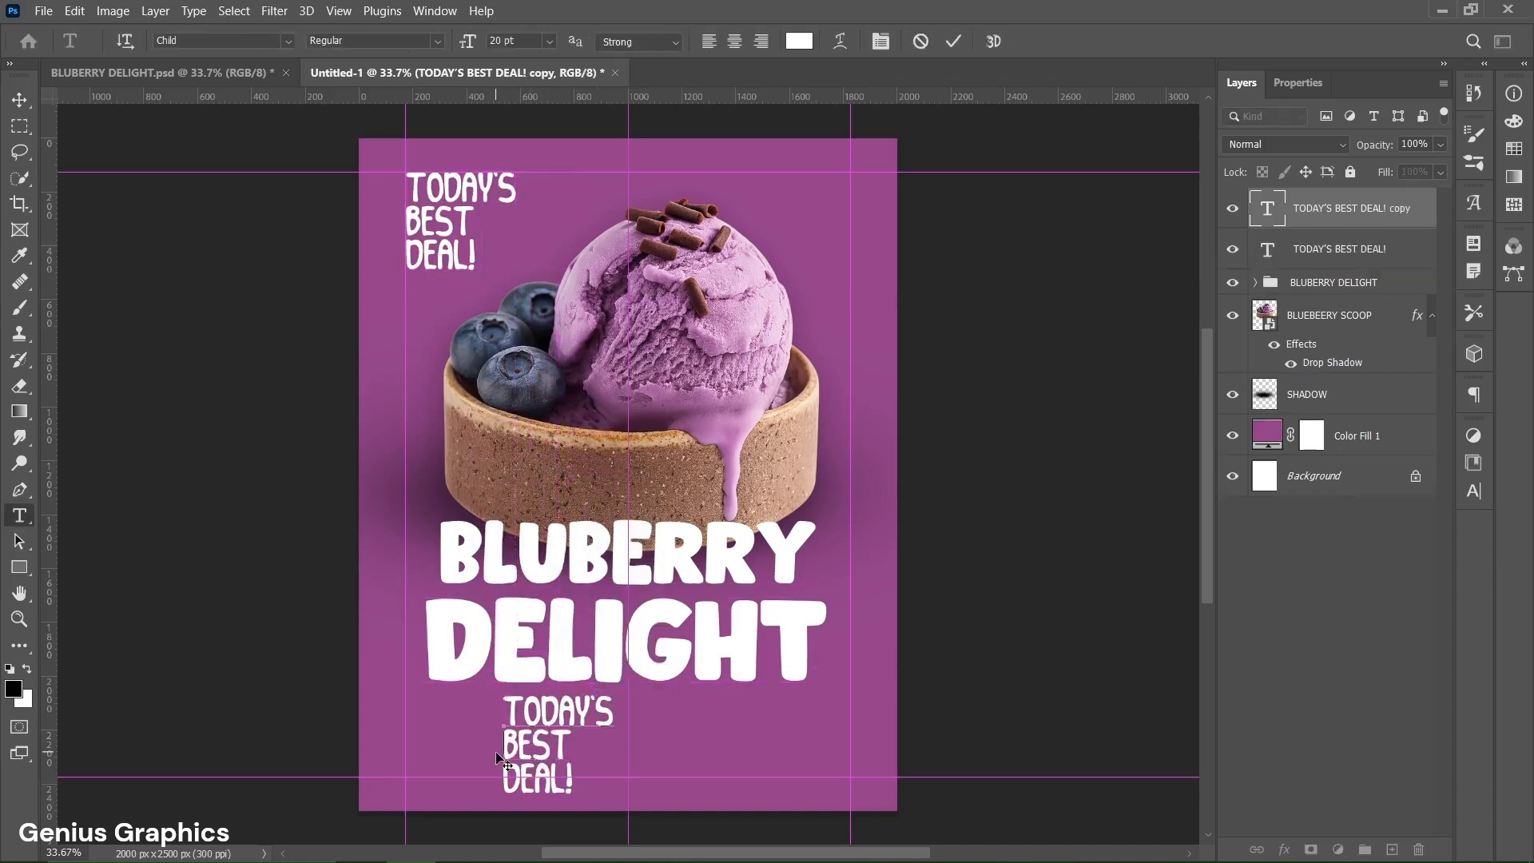
pyautogui.press('BackSpace')
pyautogui.doubleClick(534, 715)
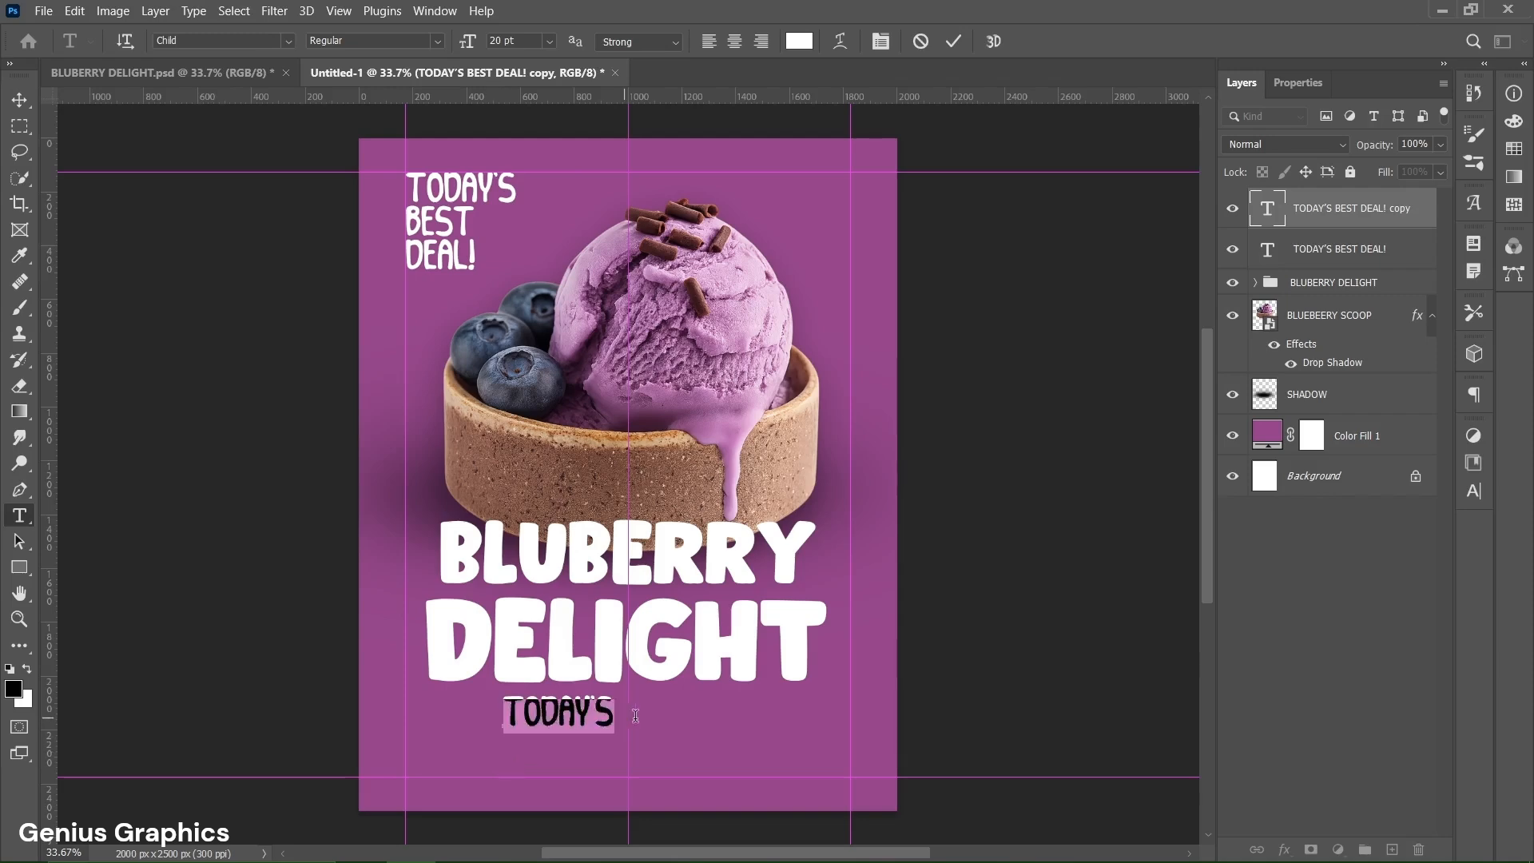
# Set the copied TODAY'S text to 10 pt size, Auto leading and 20 tracking
pyautogui.click(1297, 82)
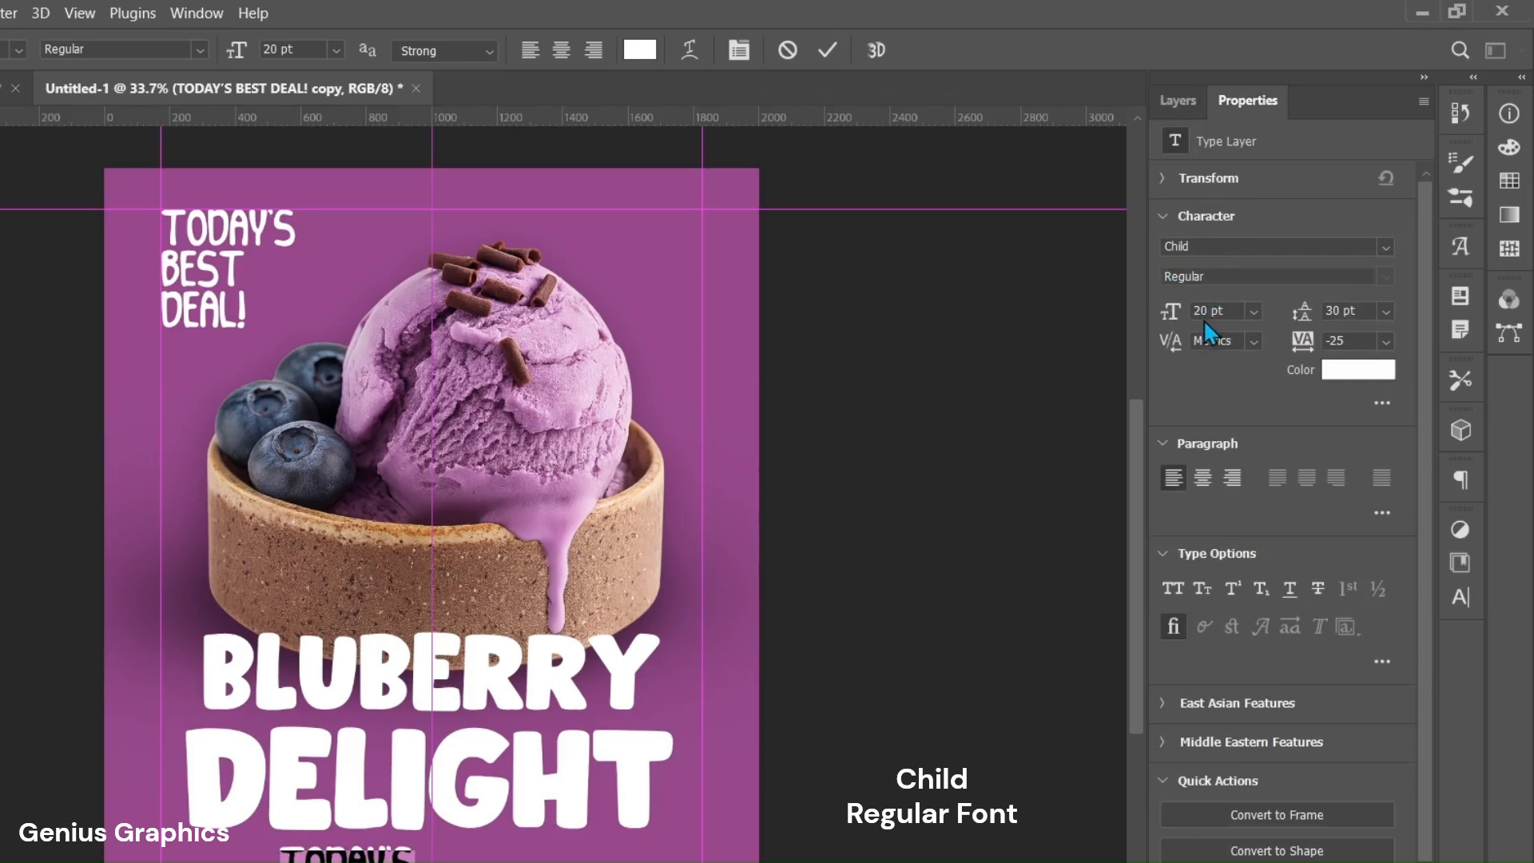
pyautogui.write('10')
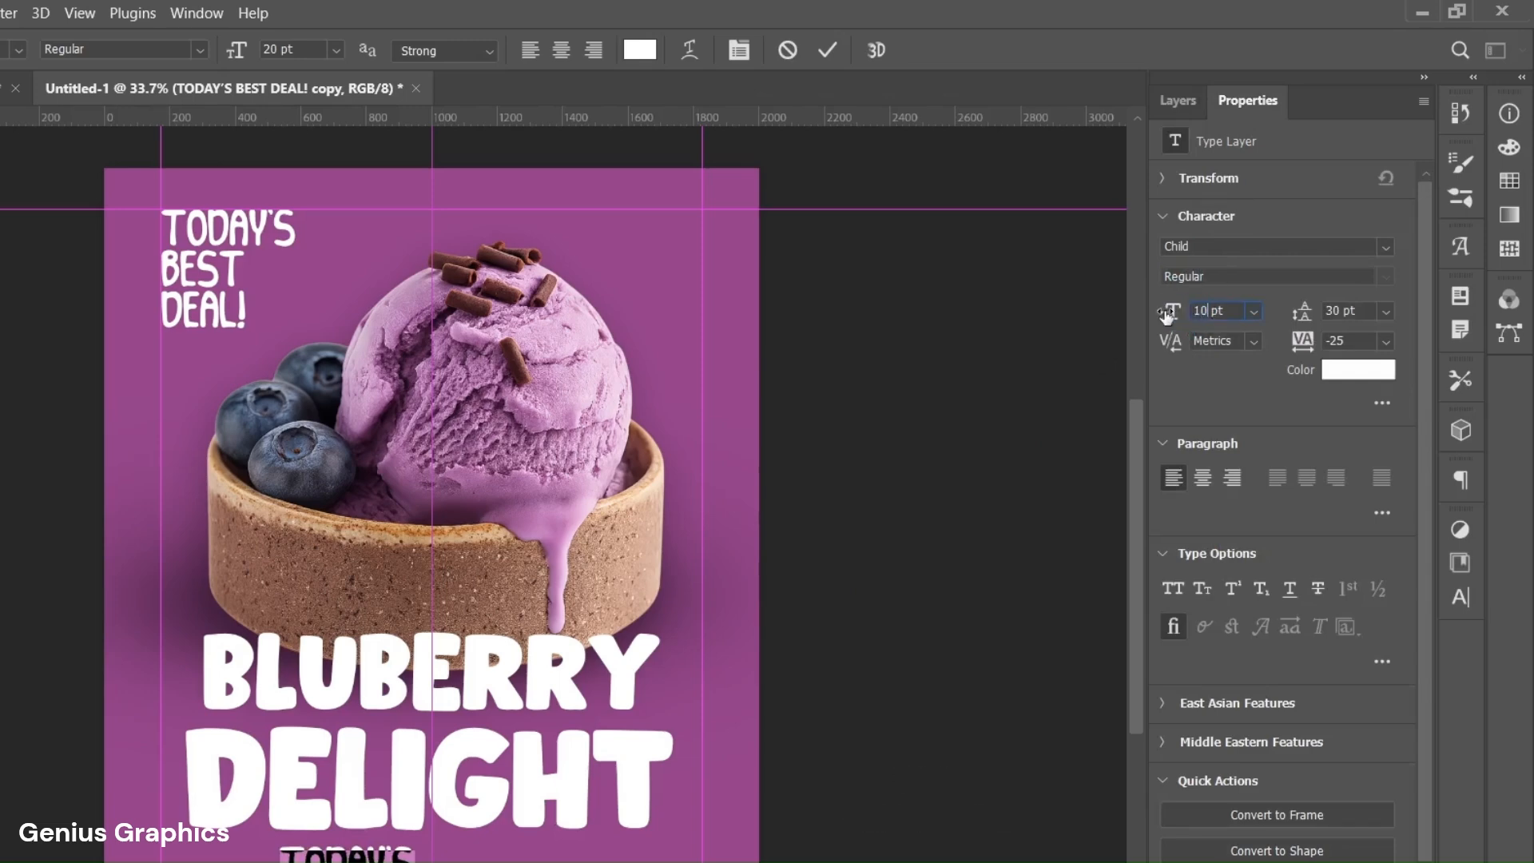
pyautogui.press('Return')
pyautogui.click(1384, 311)
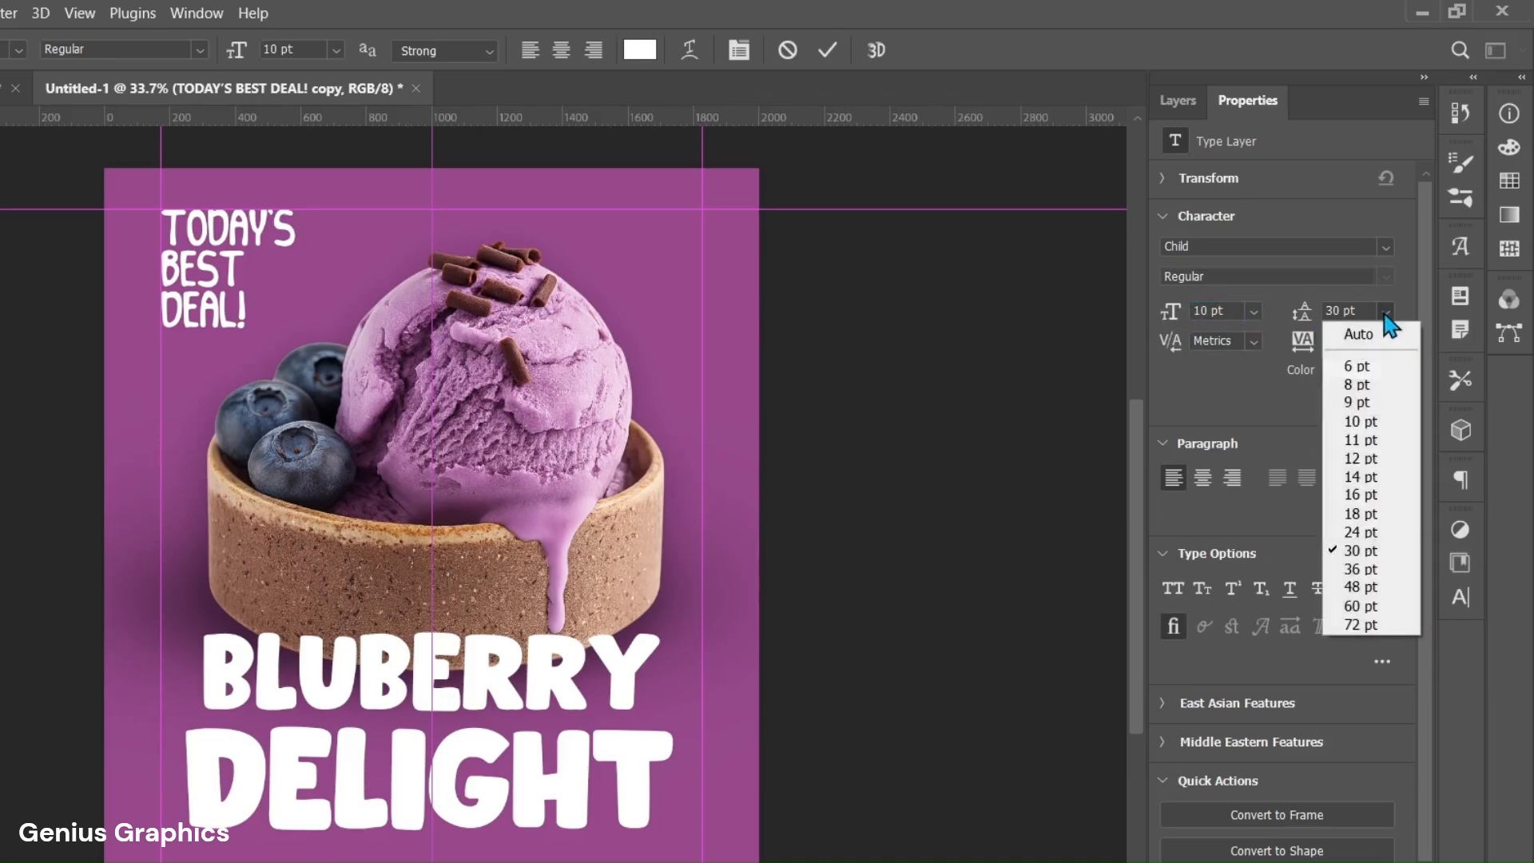
pyautogui.click(1374, 337)
pyautogui.click(1326, 344)
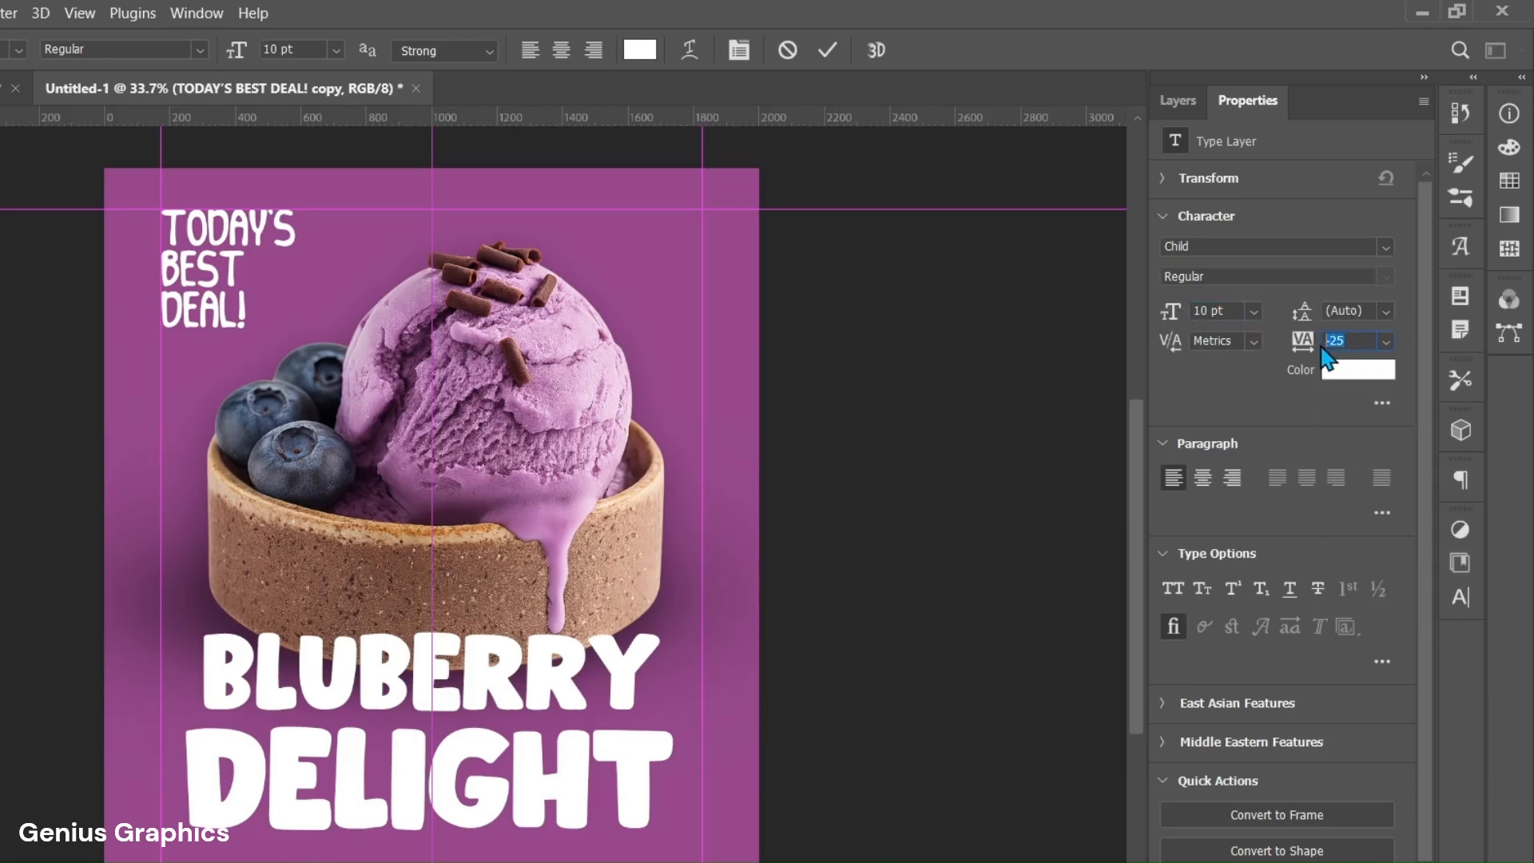
pyautogui.write('20')
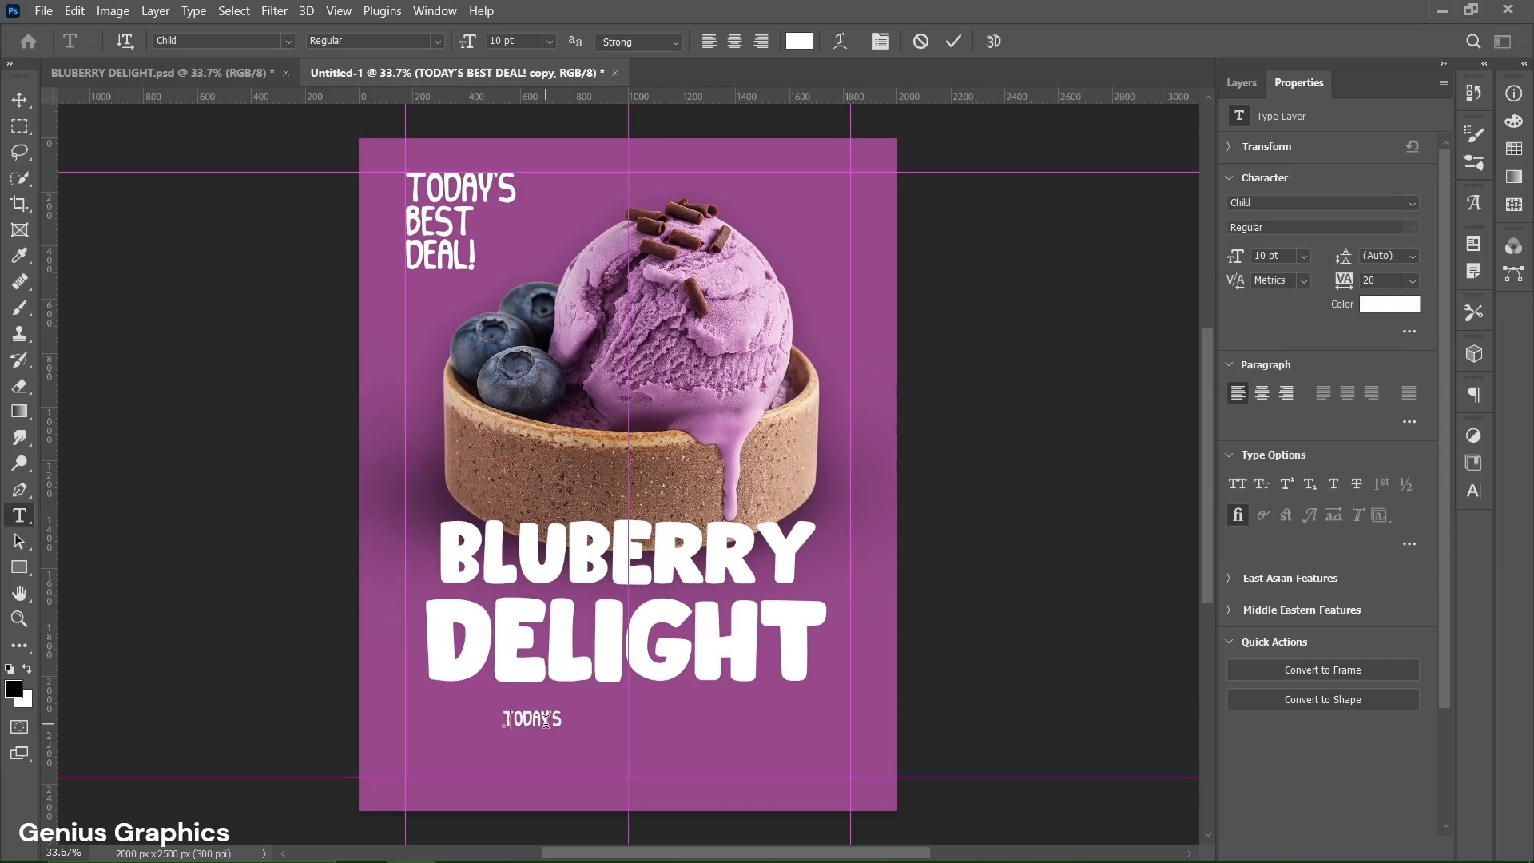
# Replace the copied TODAY'S text below DELIGHT with Japanese style | 2025
pyautogui.write('Japanese Style !')
pyautogui.write(' 2025')
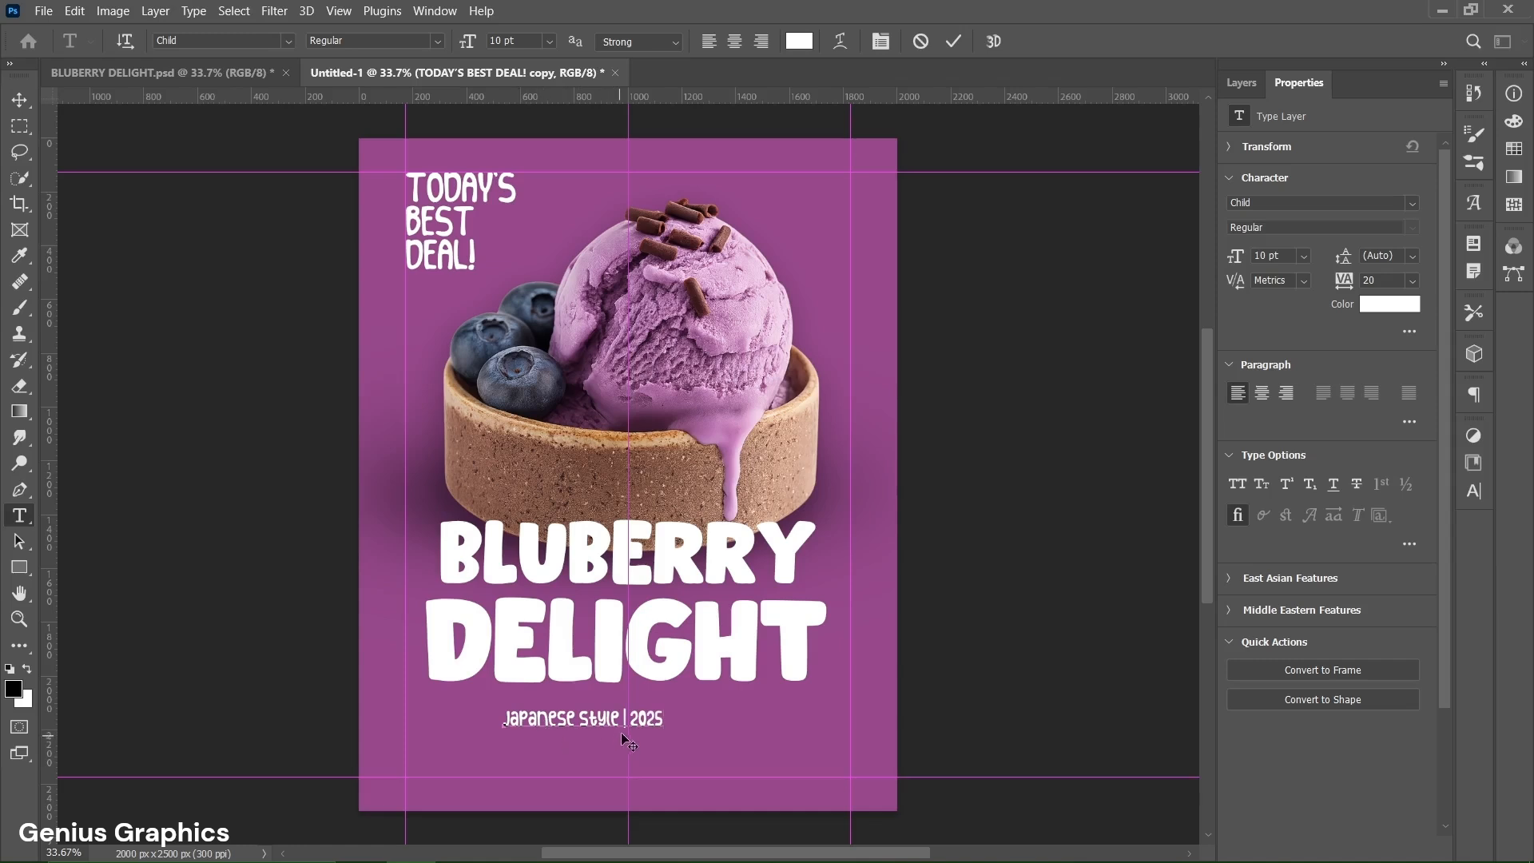
pyautogui.click(952, 44)
pyautogui.press('v')
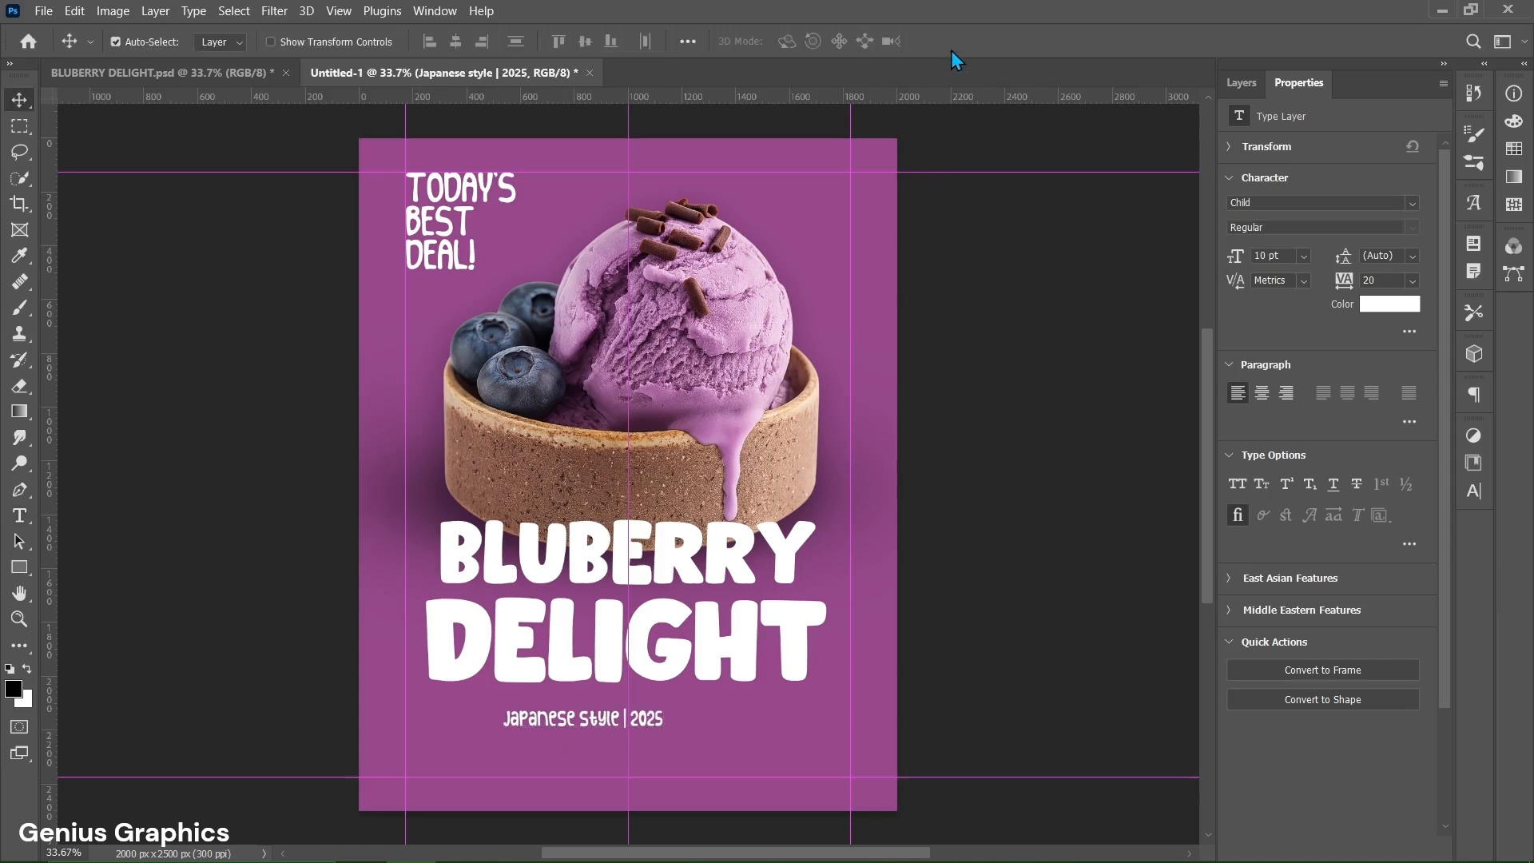
# Rotate the Japanese style | 2025 text 90° and place it vertically beside the title, along the poster's right margin guide
pyautogui.click(1240, 83)
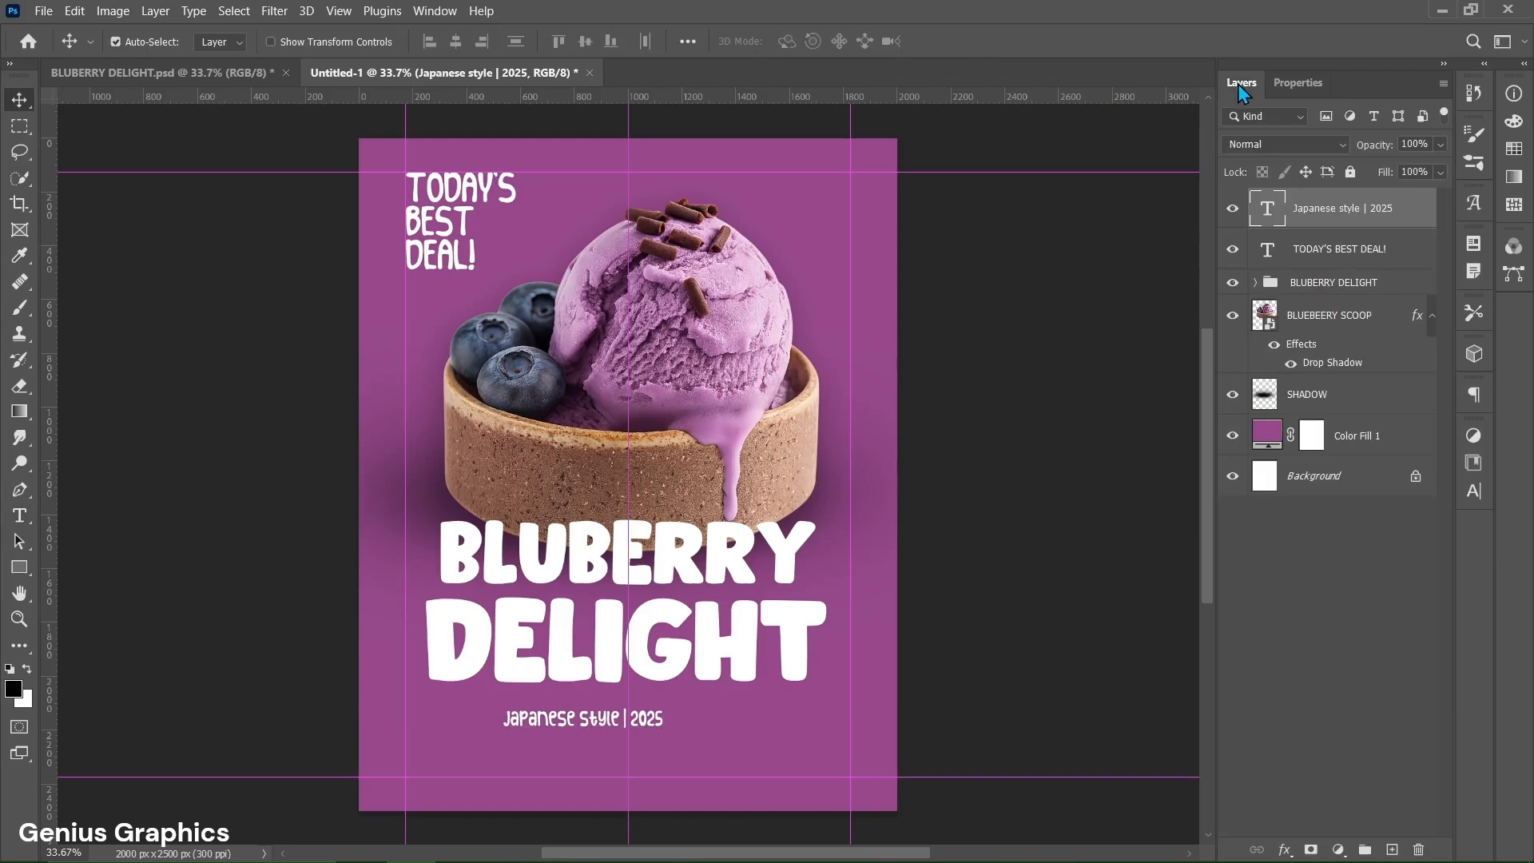
pyautogui.hotkey('ctrl', 't')
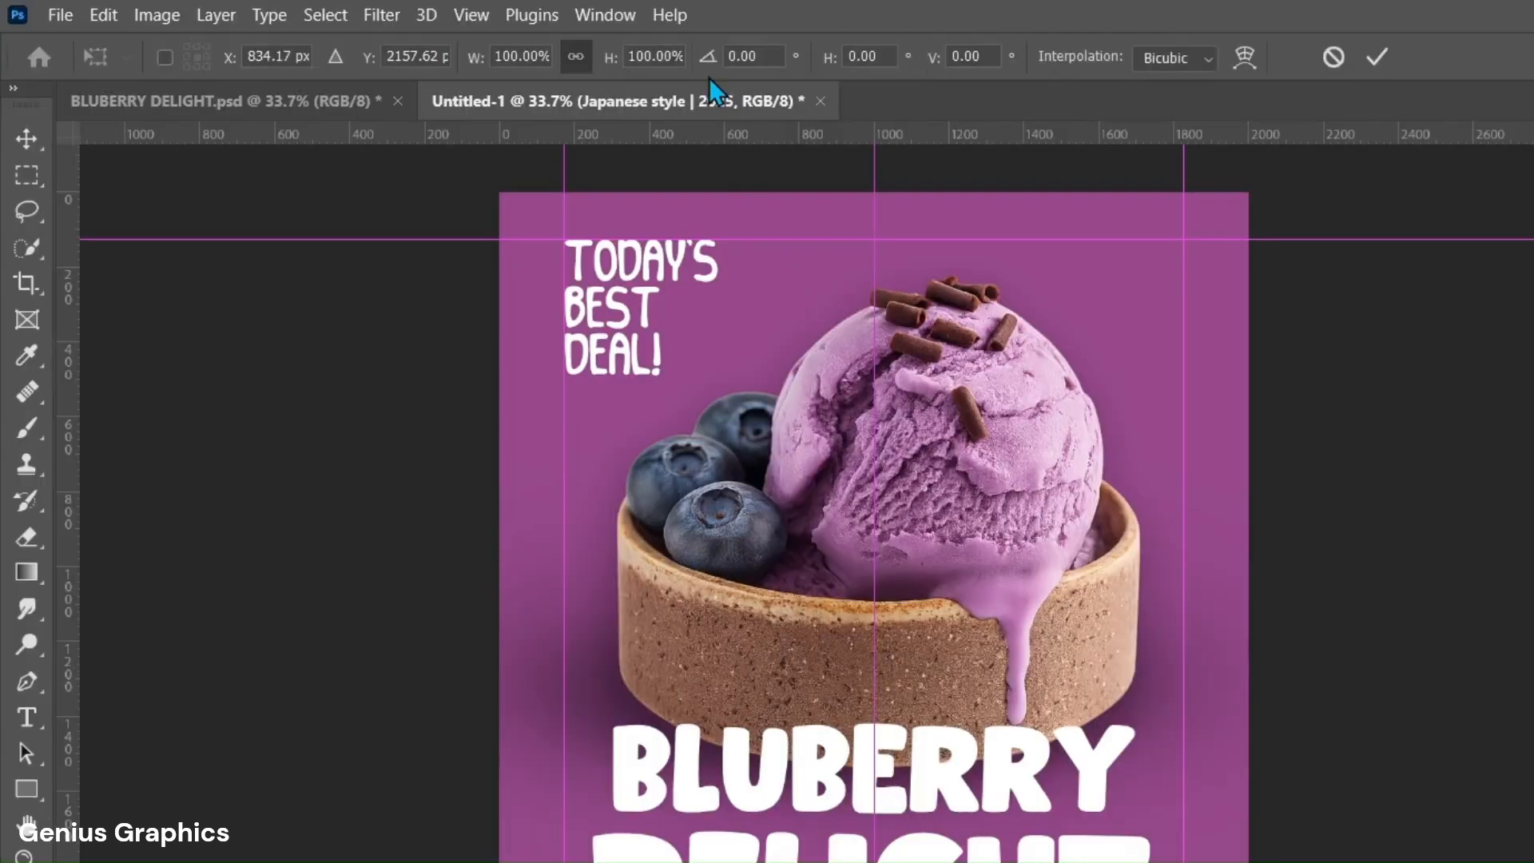
pyautogui.click(724, 57)
pyautogui.write('90')
pyautogui.press('Return')
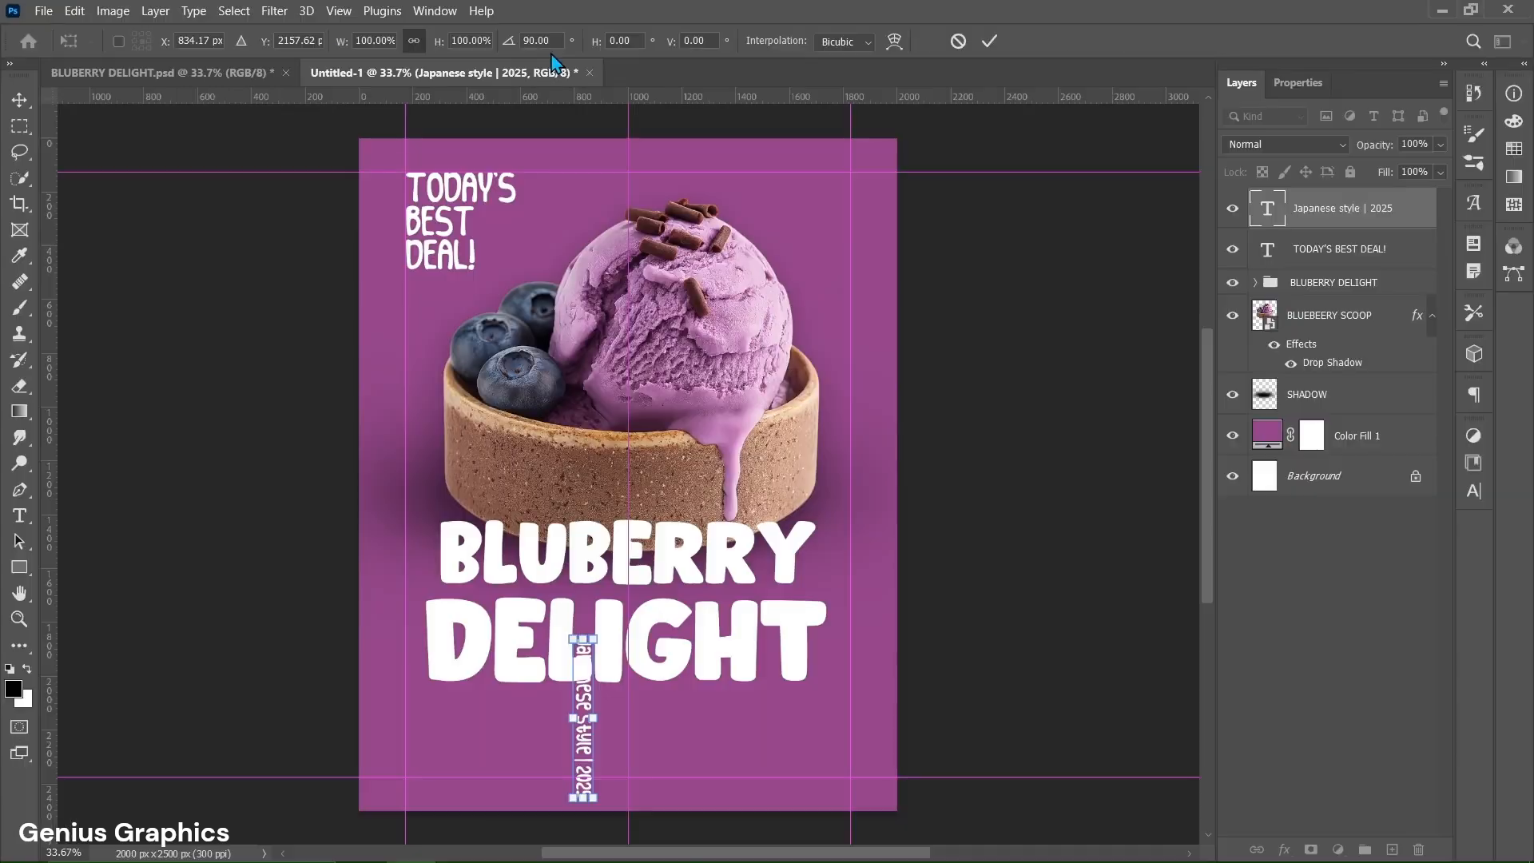
pyautogui.click(990, 48)
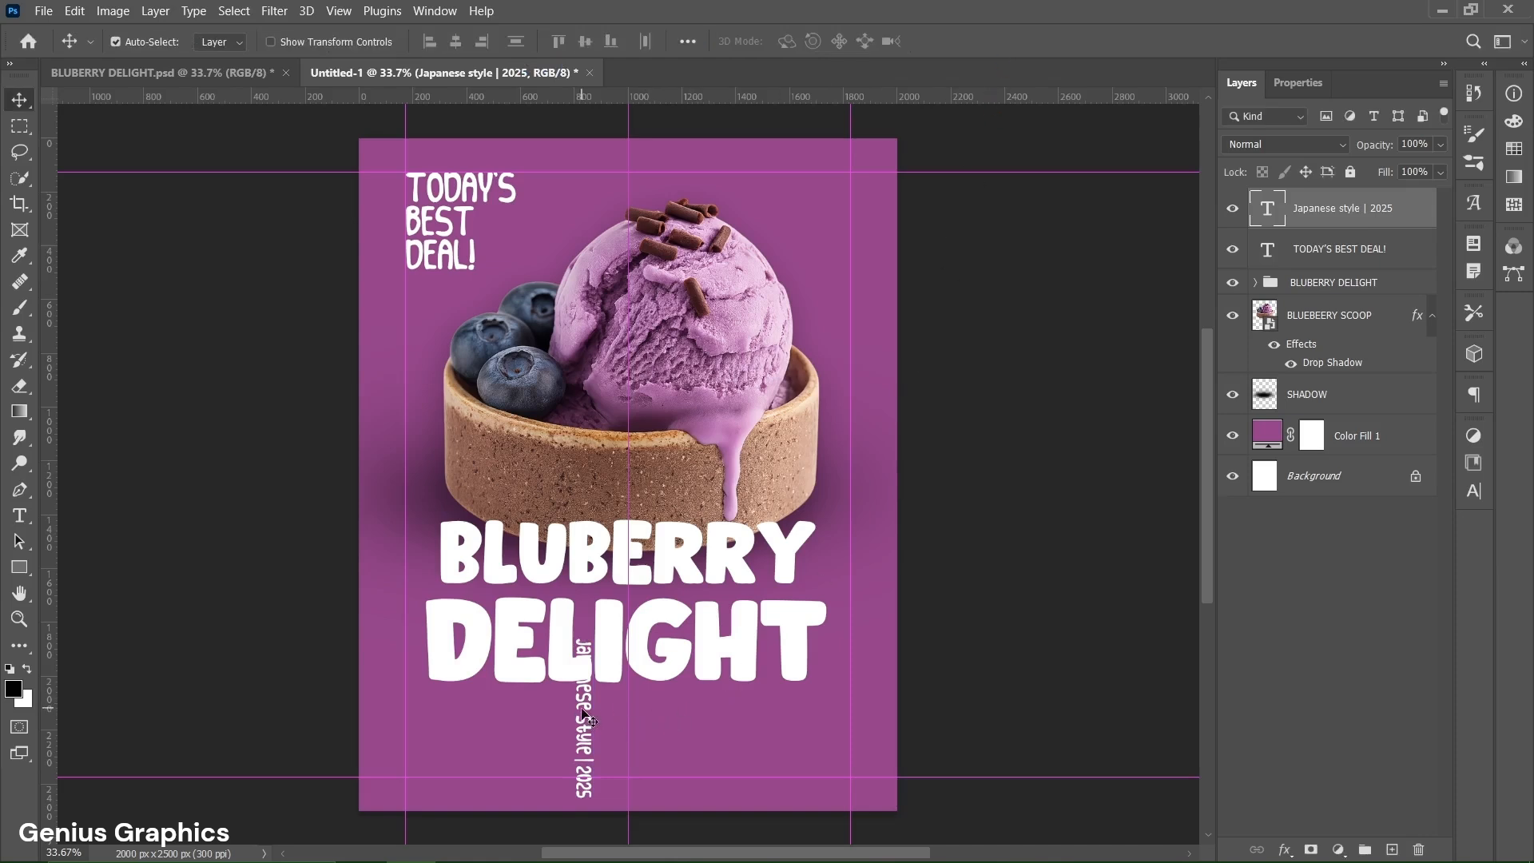
pyautogui.moveTo(591, 716); pyautogui.dragTo(851, 591)
# Nudge DELIGHT slightly left to widen its gap from the vertical Japanese style | 2025 text
pyautogui.click(802, 628)
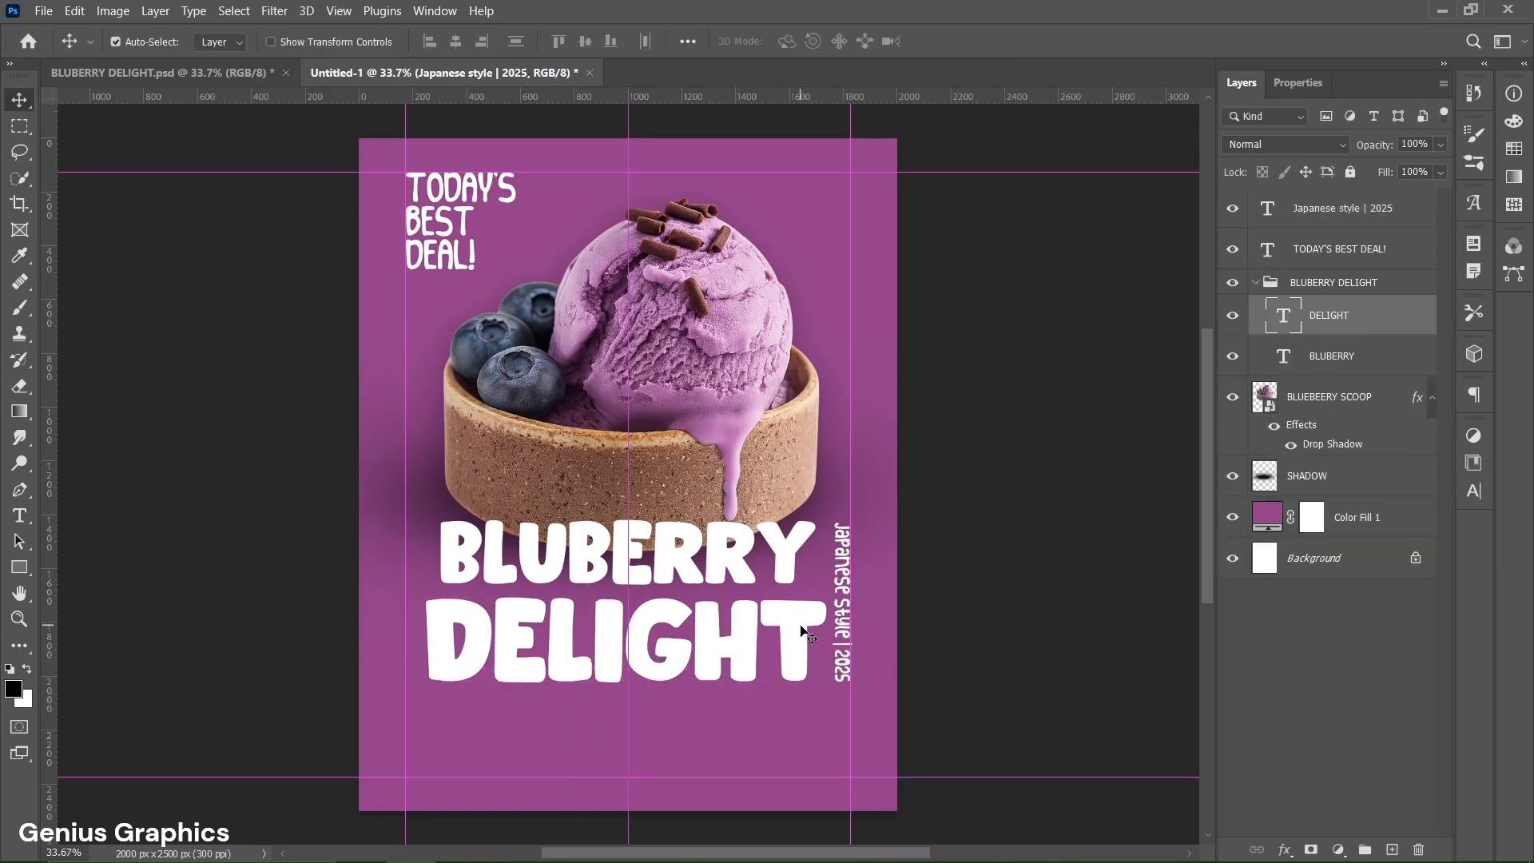
pyautogui.press('Left')
pyautogui.press('Left')
pyautogui.press('Left')
pyautogui.press('Left')
pyautogui.press('Left')
pyautogui.press('Left')
pyautogui.press('Left')
pyautogui.press('Left')
pyautogui.press('Left')
pyautogui.press('Left')
pyautogui.press('Left')
pyautogui.press('Left')
pyautogui.press('Left')
pyautogui.press('Left')
pyautogui.press('Left')
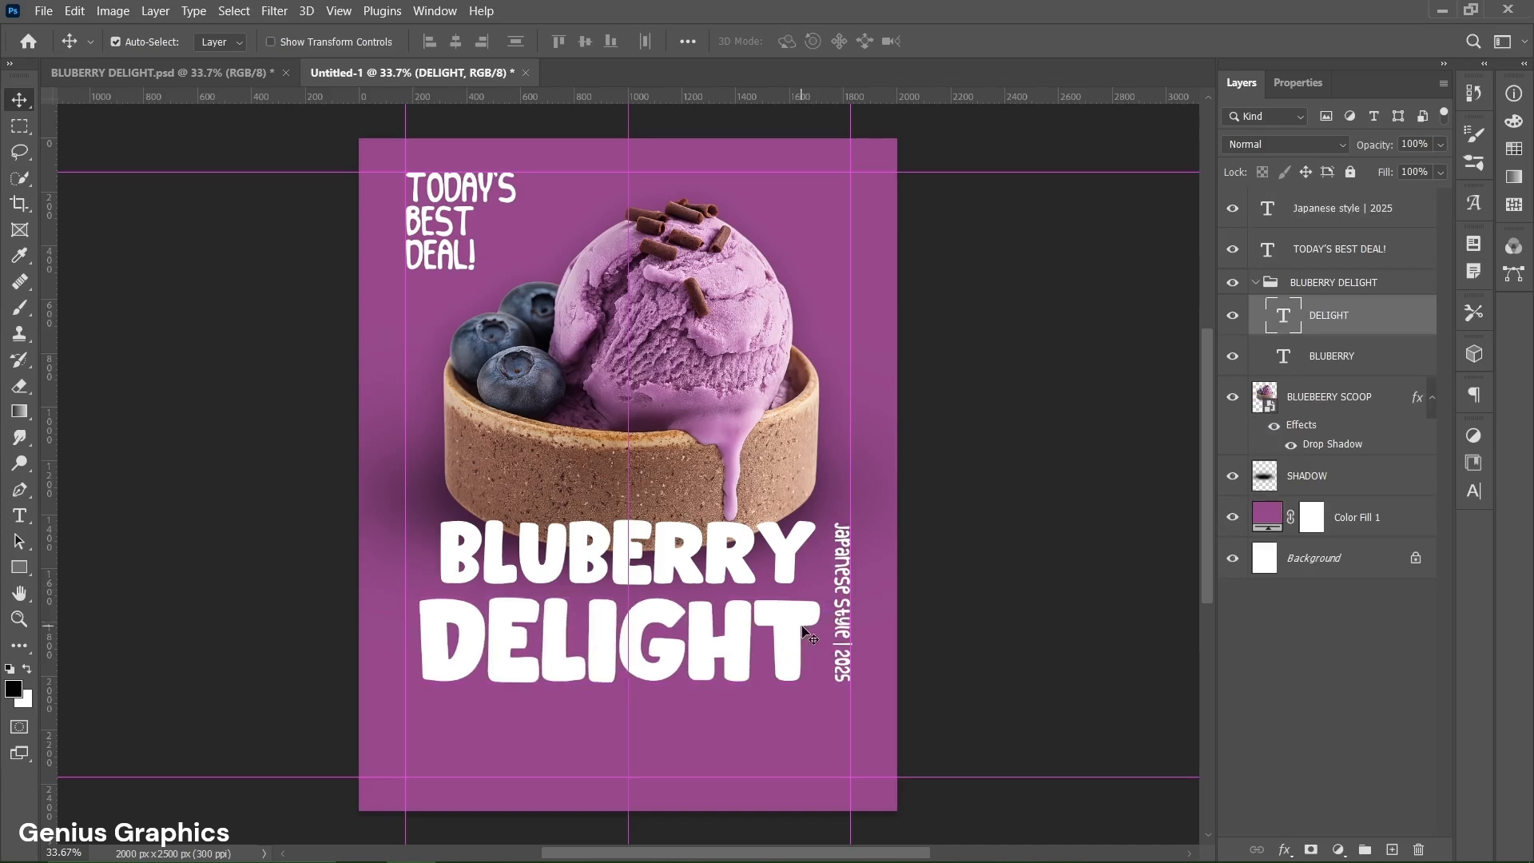
# Nudge BLUBERRY slightly right so its right end lines up better with DELIGHT
pyautogui.click(786, 569)
pyautogui.press('Right')
pyautogui.press('Right')
pyautogui.press('Right')
pyautogui.press('Right')
pyautogui.press('Right')
pyautogui.press('Right')
pyautogui.press('Right')
pyautogui.press('Right')
pyautogui.press('Right')
pyautogui.press('Right')
pyautogui.press('Right')
pyautogui.press('Right')
pyautogui.press('Right')
pyautogui.press('Right')
pyautogui.press('Right')
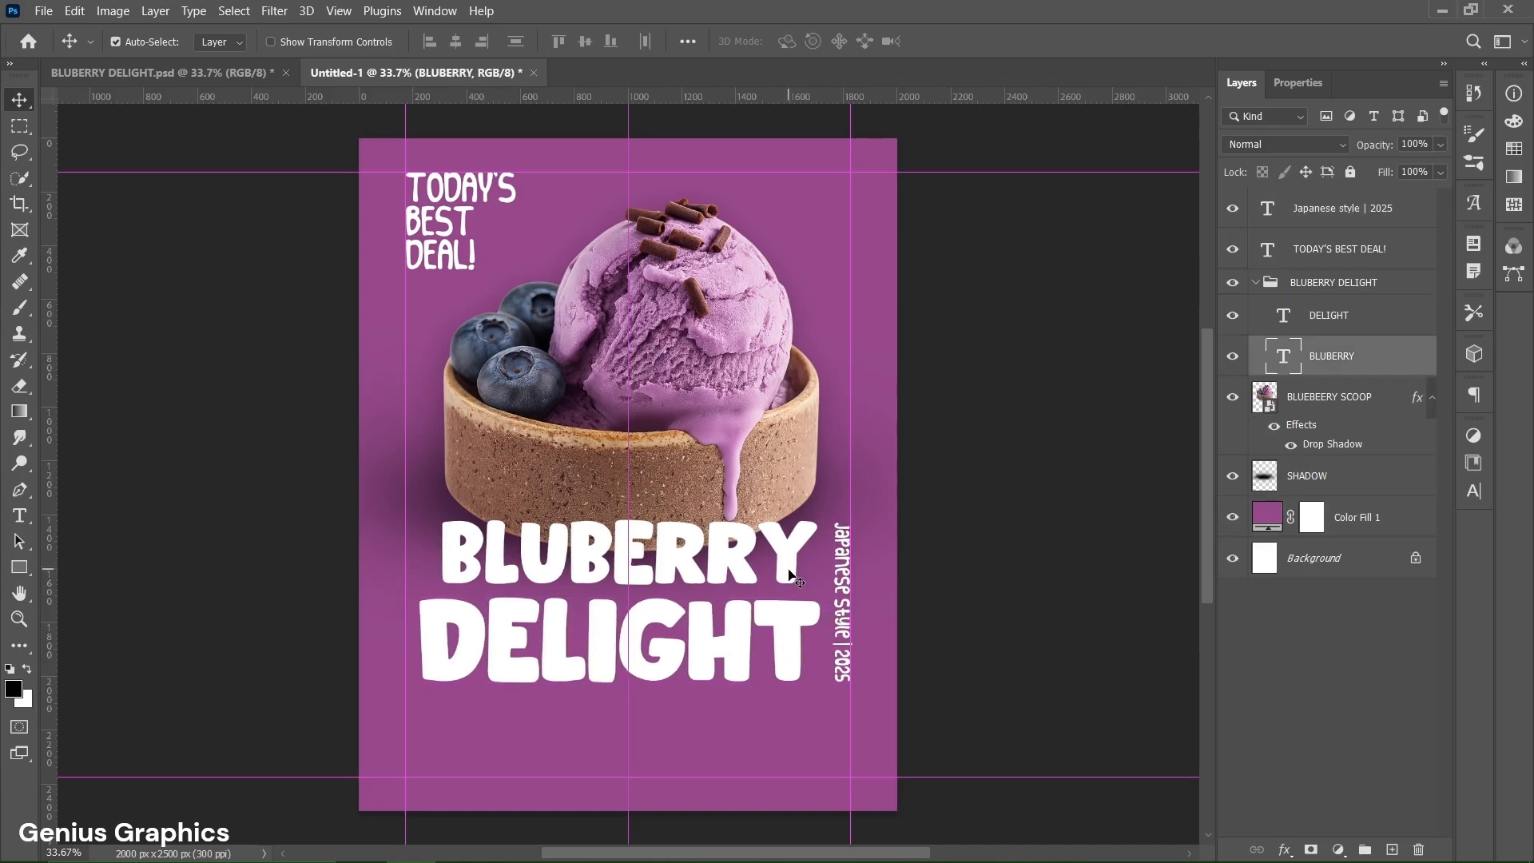
# Fine-tune DELIGHT's vertical position beneath BLUBERRY, nudging it down and back up to balance the line gap
pyautogui.click(793, 627)
pyautogui.press('Down')
pyautogui.press('Down')
pyautogui.press('Down')
pyautogui.press('Down')
pyautogui.press('Down')
pyautogui.press('Down')
pyautogui.press('Down')
pyautogui.press('Down')
pyautogui.press('Down')
pyautogui.press('Down')
pyautogui.press('Down')
pyautogui.press('Down')
pyautogui.press('Down')
pyautogui.press('Down')
pyautogui.press('Down')
pyautogui.press('Down')
pyautogui.press('Down')
pyautogui.press('Down')
pyautogui.press('Down')
pyautogui.press('Down')
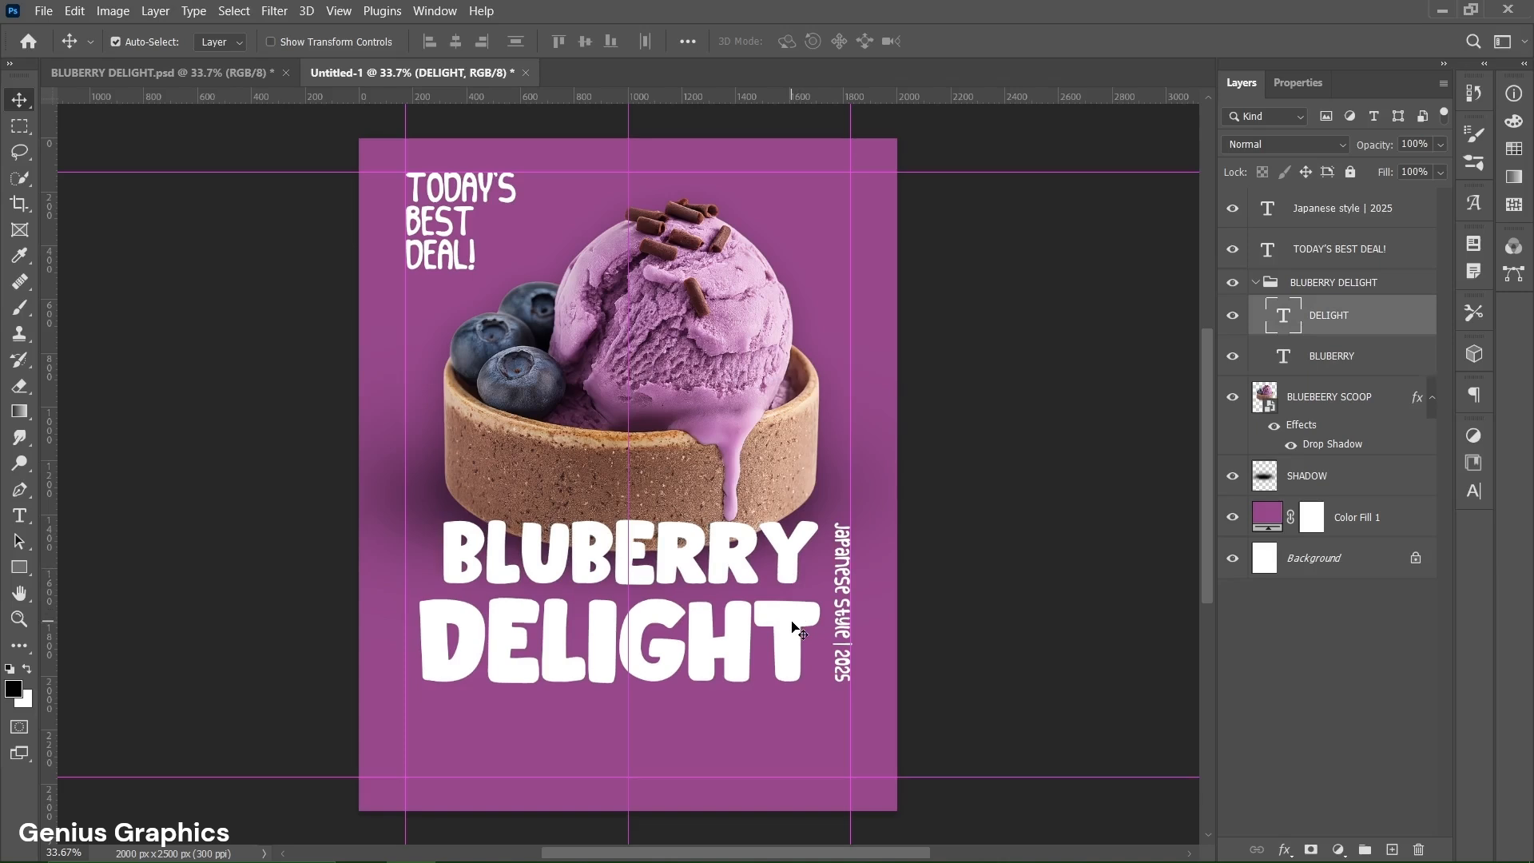
pyautogui.press('Up')
pyautogui.press('Up')
pyautogui.press('Up')
pyautogui.press('Up')
pyautogui.press('Up')
pyautogui.press('Up')
pyautogui.press('Up')
pyautogui.press('Up')
pyautogui.press('Up')
pyautogui.press('Up')
pyautogui.press('Up')
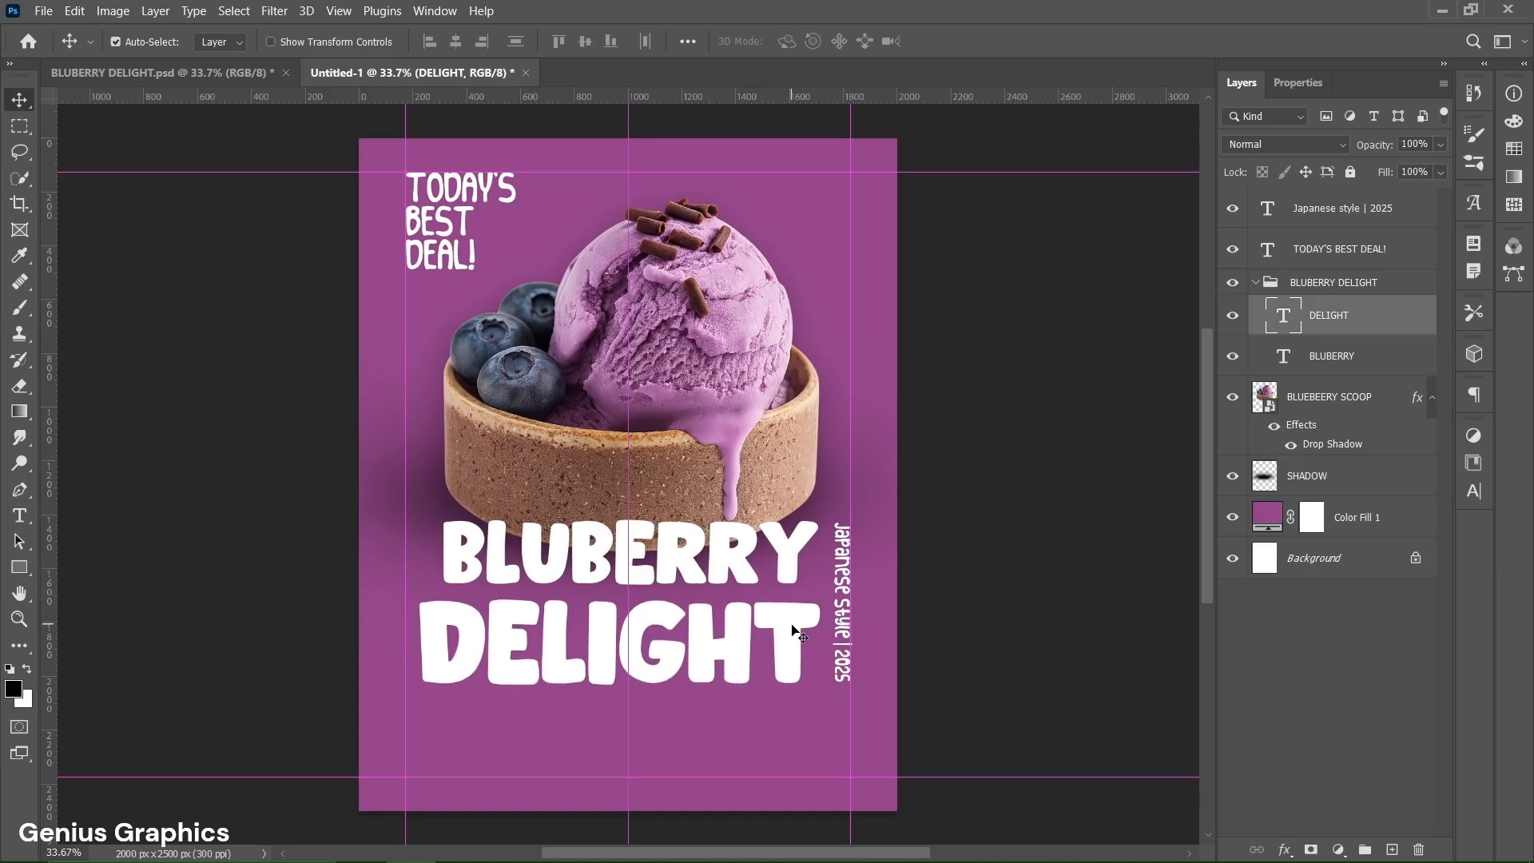
# Shift the vertical Japanese style | 2025 text slightly to match the title's height, and collapse the BLUBERRY DELIGHT group
pyautogui.click(848, 676)
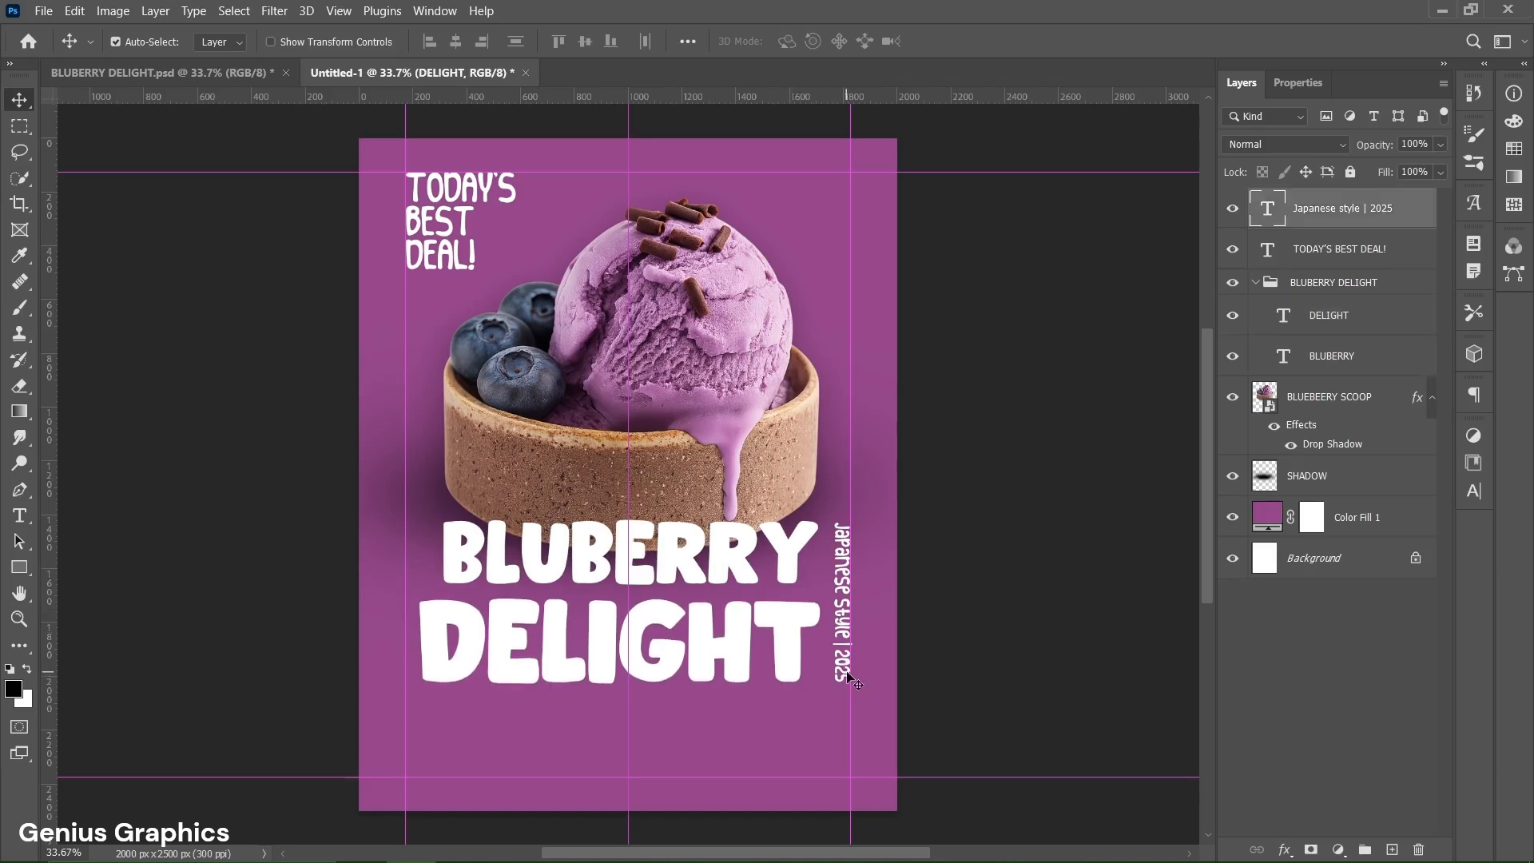
pyautogui.moveTo(846, 673); pyautogui.dragTo(849, 682)
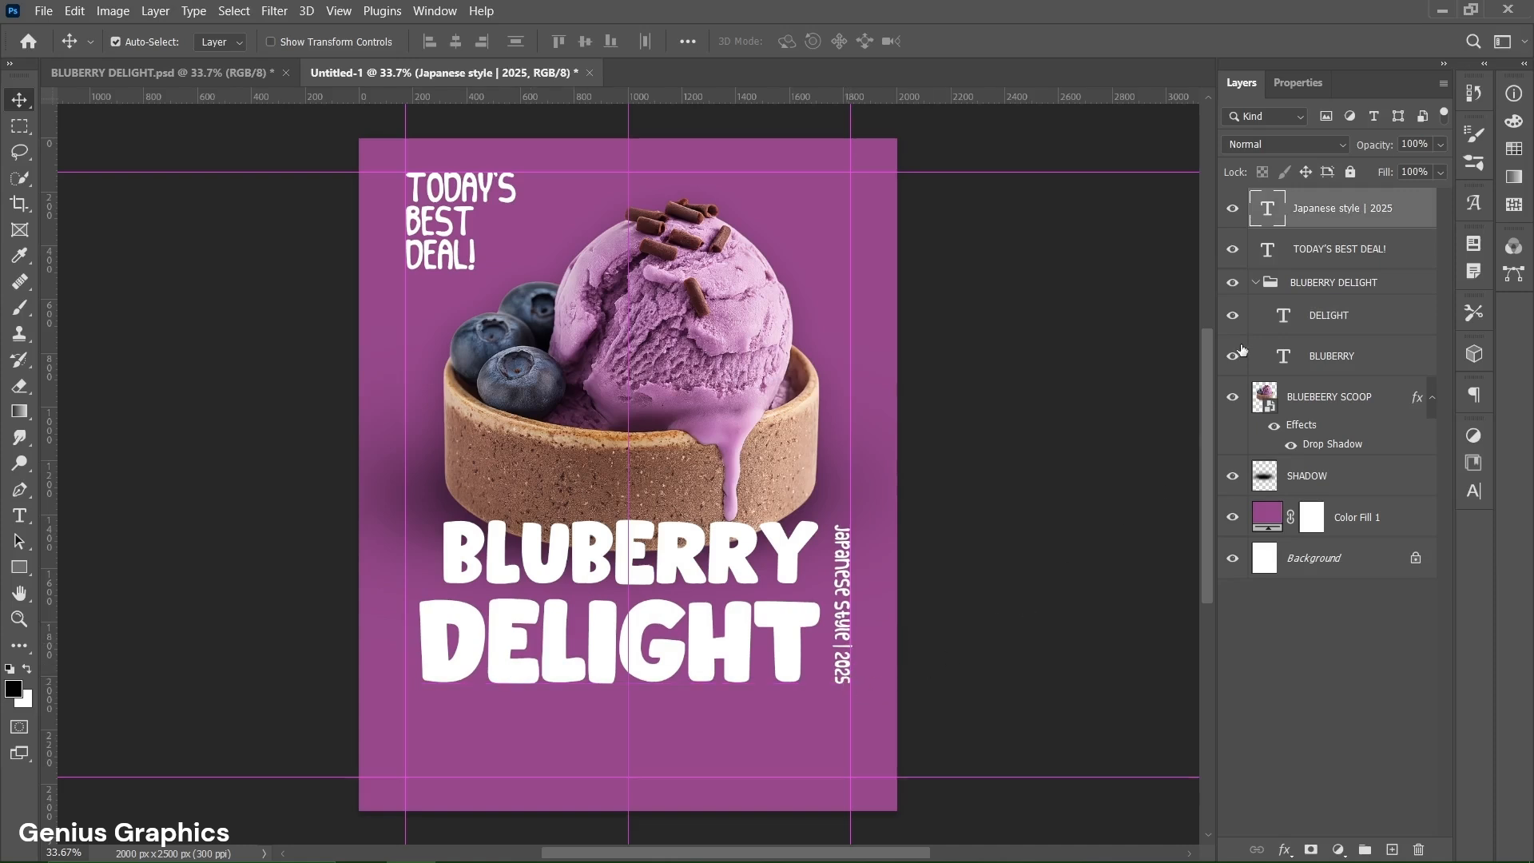
pyautogui.click(1256, 282)
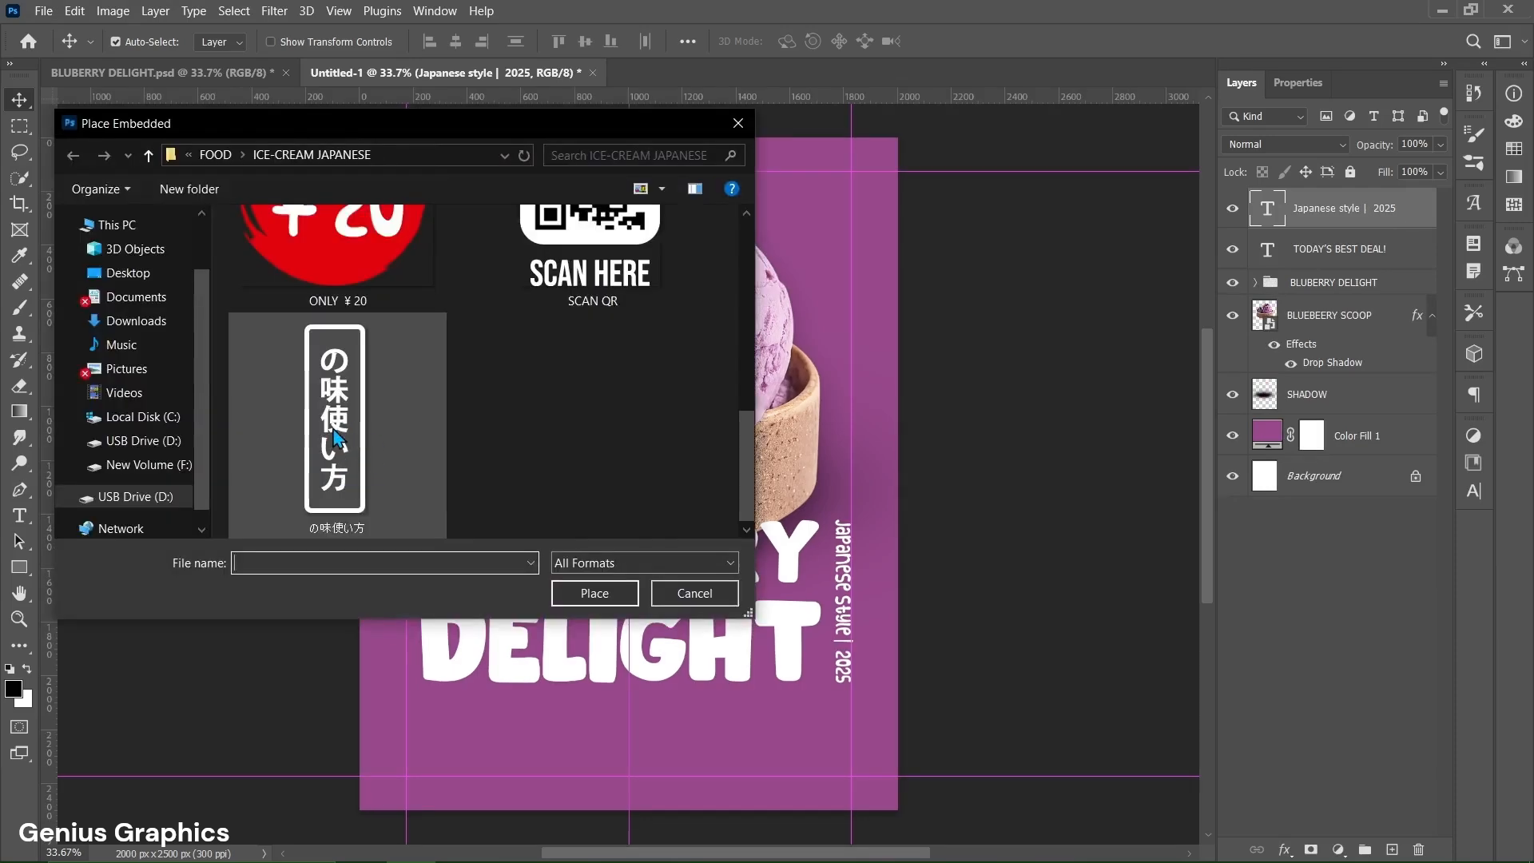
# Embed the の味使い方 graphic, scale it to about 141.55%, and position it under TODAY'S BEST DEAL! on the left margin guide
pyautogui.click(333, 430)
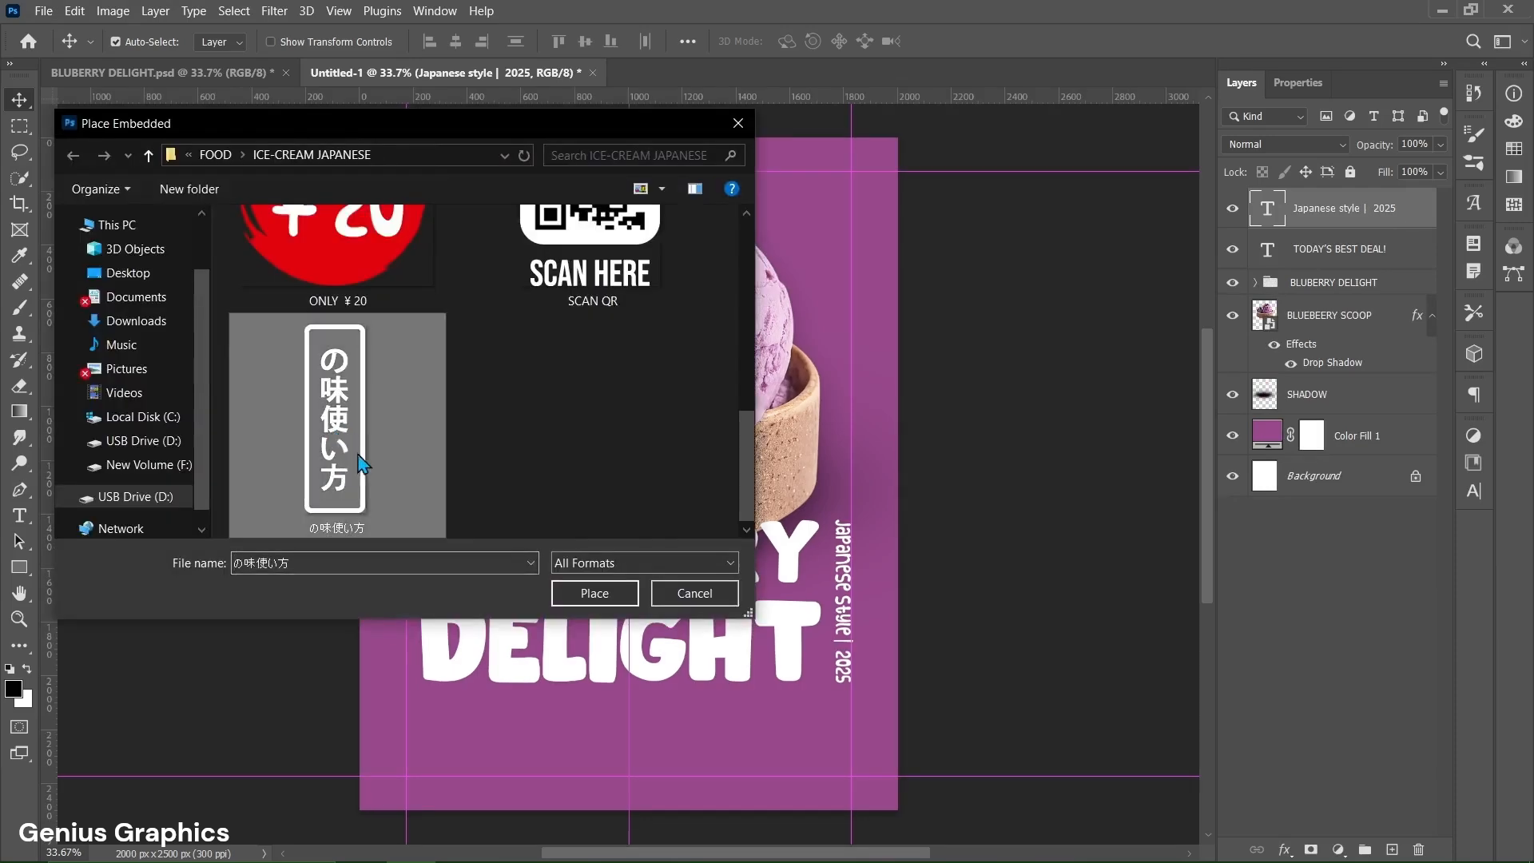
pyautogui.click(600, 598)
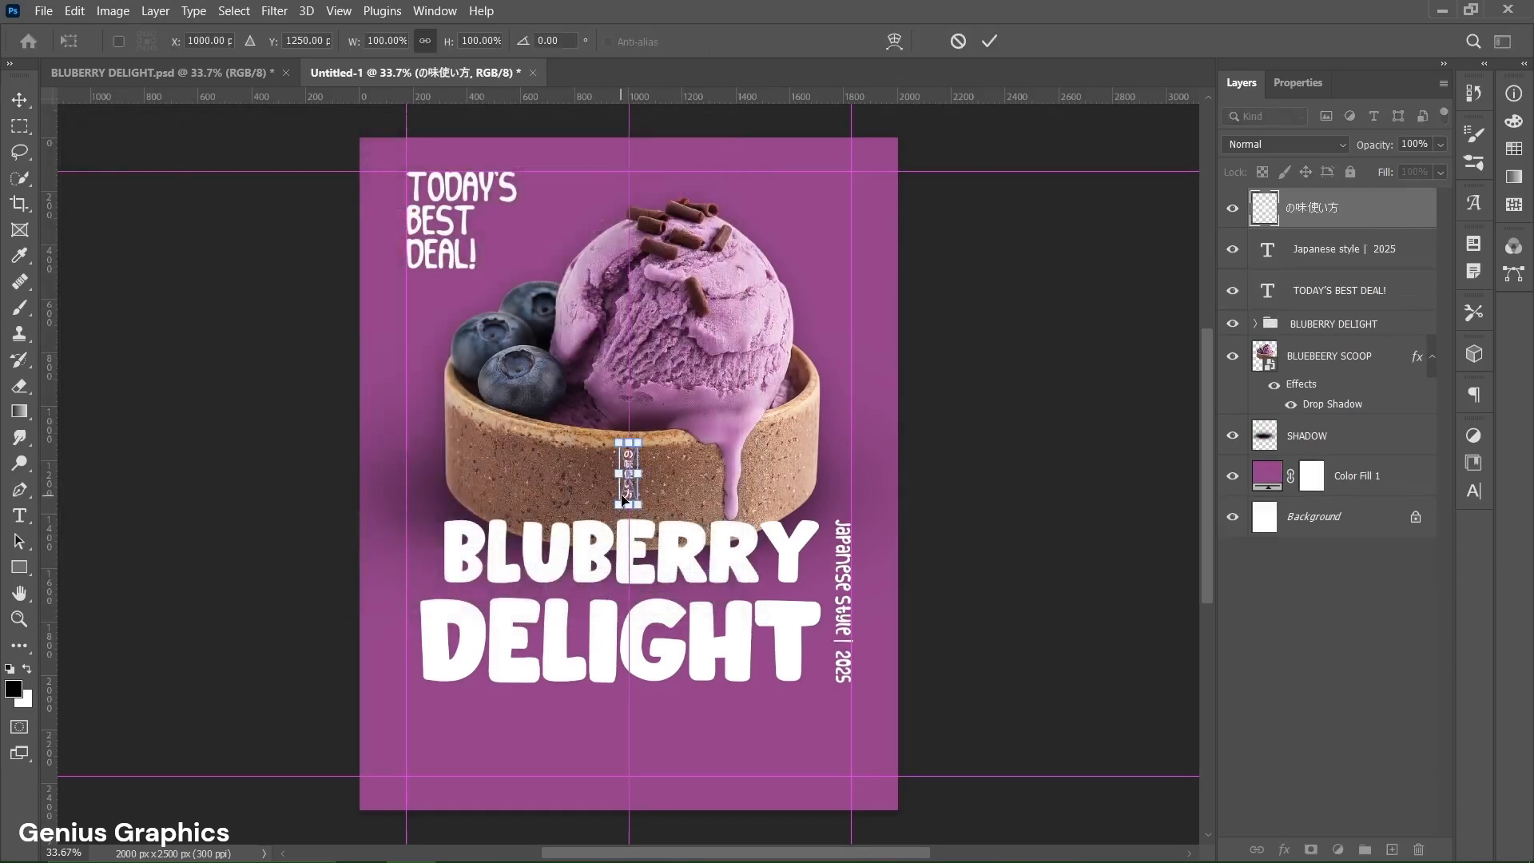
pyautogui.moveTo(623, 497); pyautogui.dragTo(411, 338)
pyautogui.moveTo(426, 346); pyautogui.dragTo(444, 373)
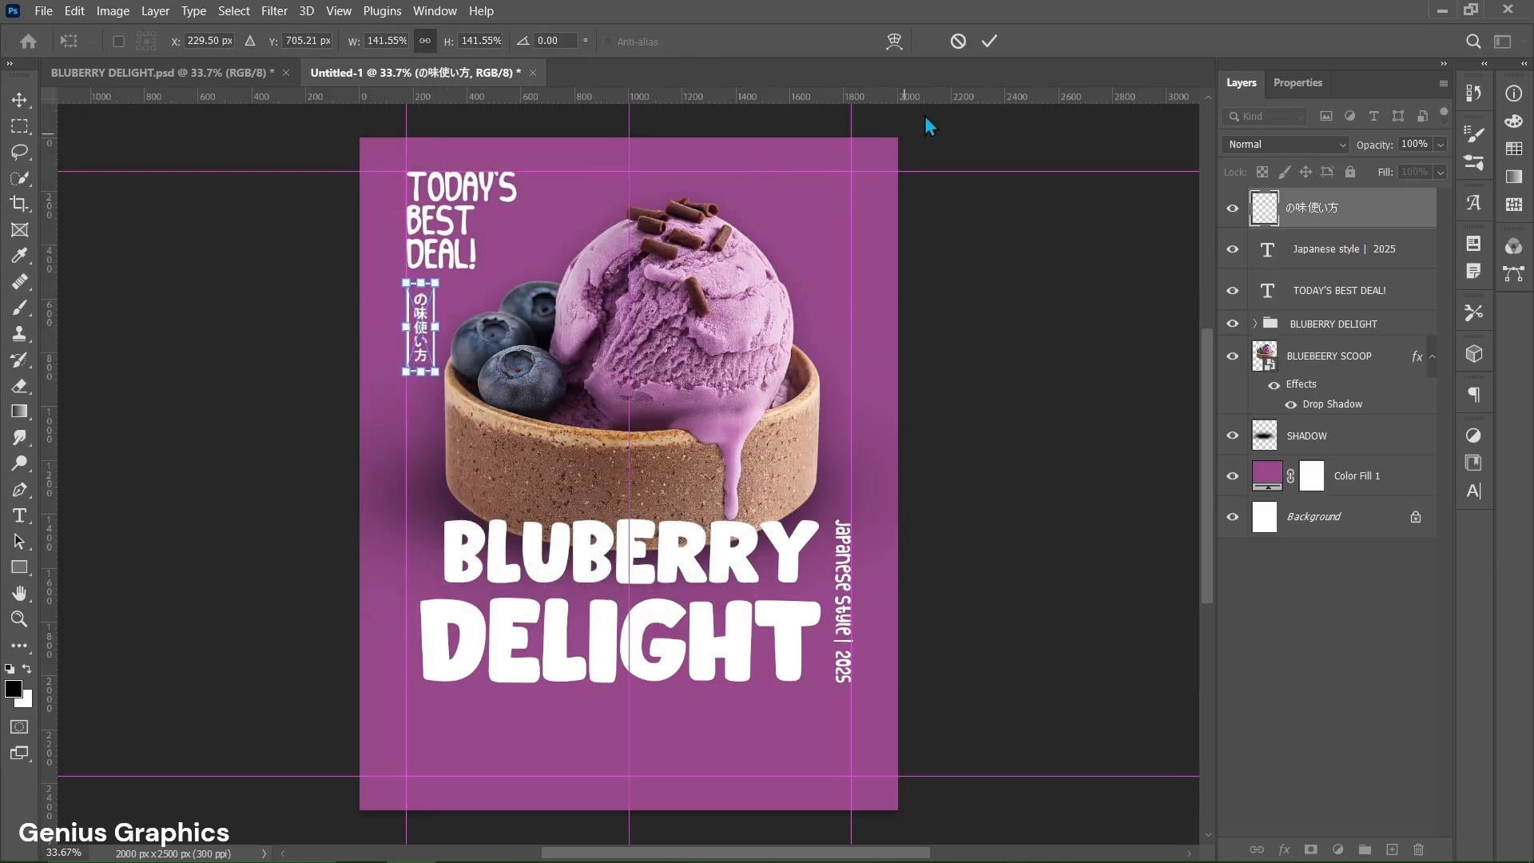
pyautogui.click(987, 42)
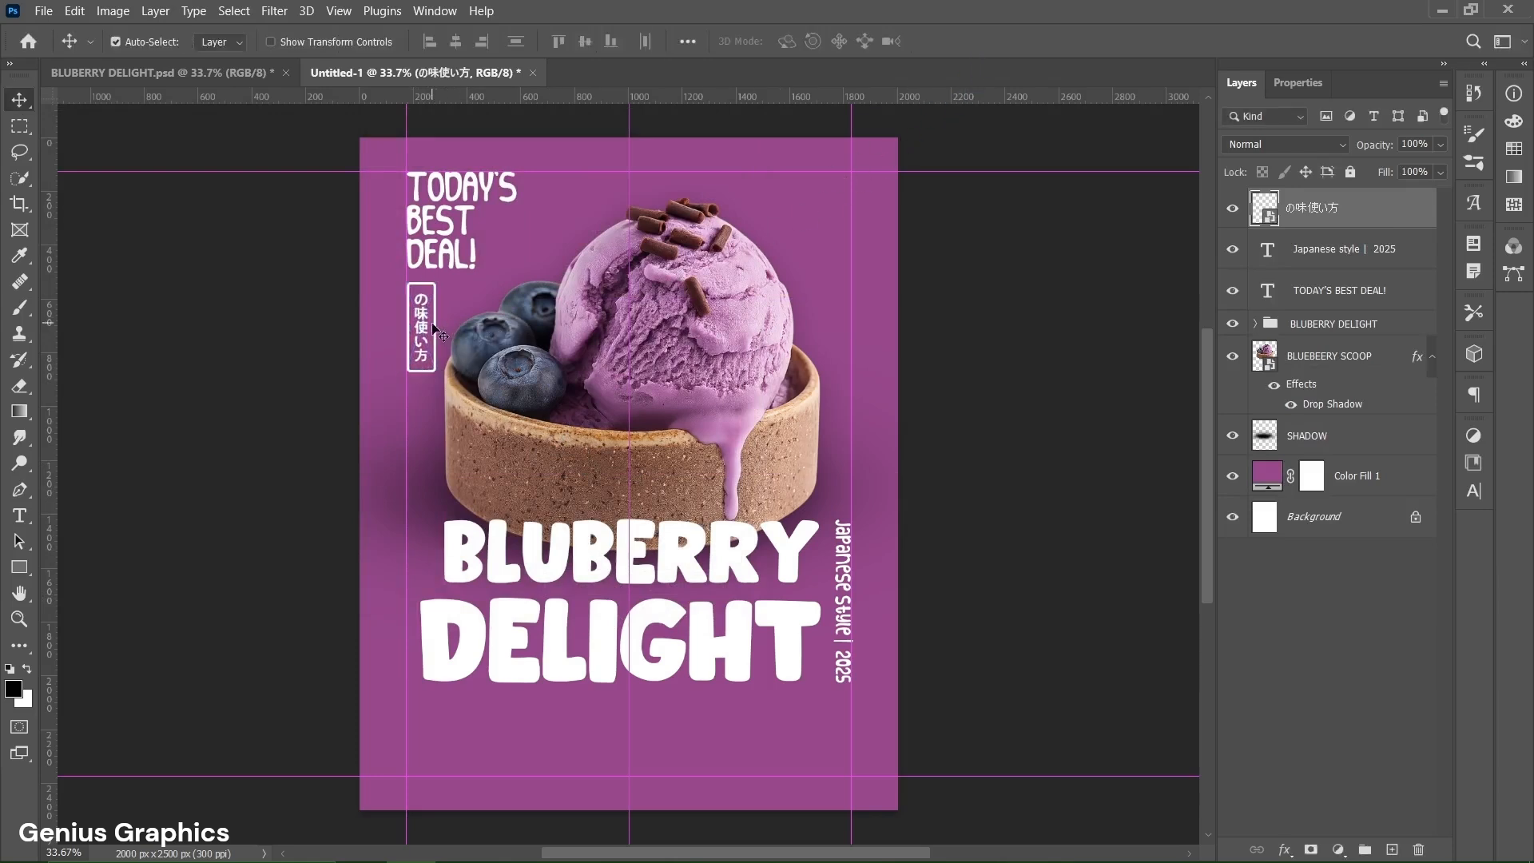
# Add GET THE PROMO TODAY! on three lines in 24 pt Bebas Neue and align it to the poster's lower-right margin guides
pyautogui.click(22, 516)
pyautogui.click(86, 516)
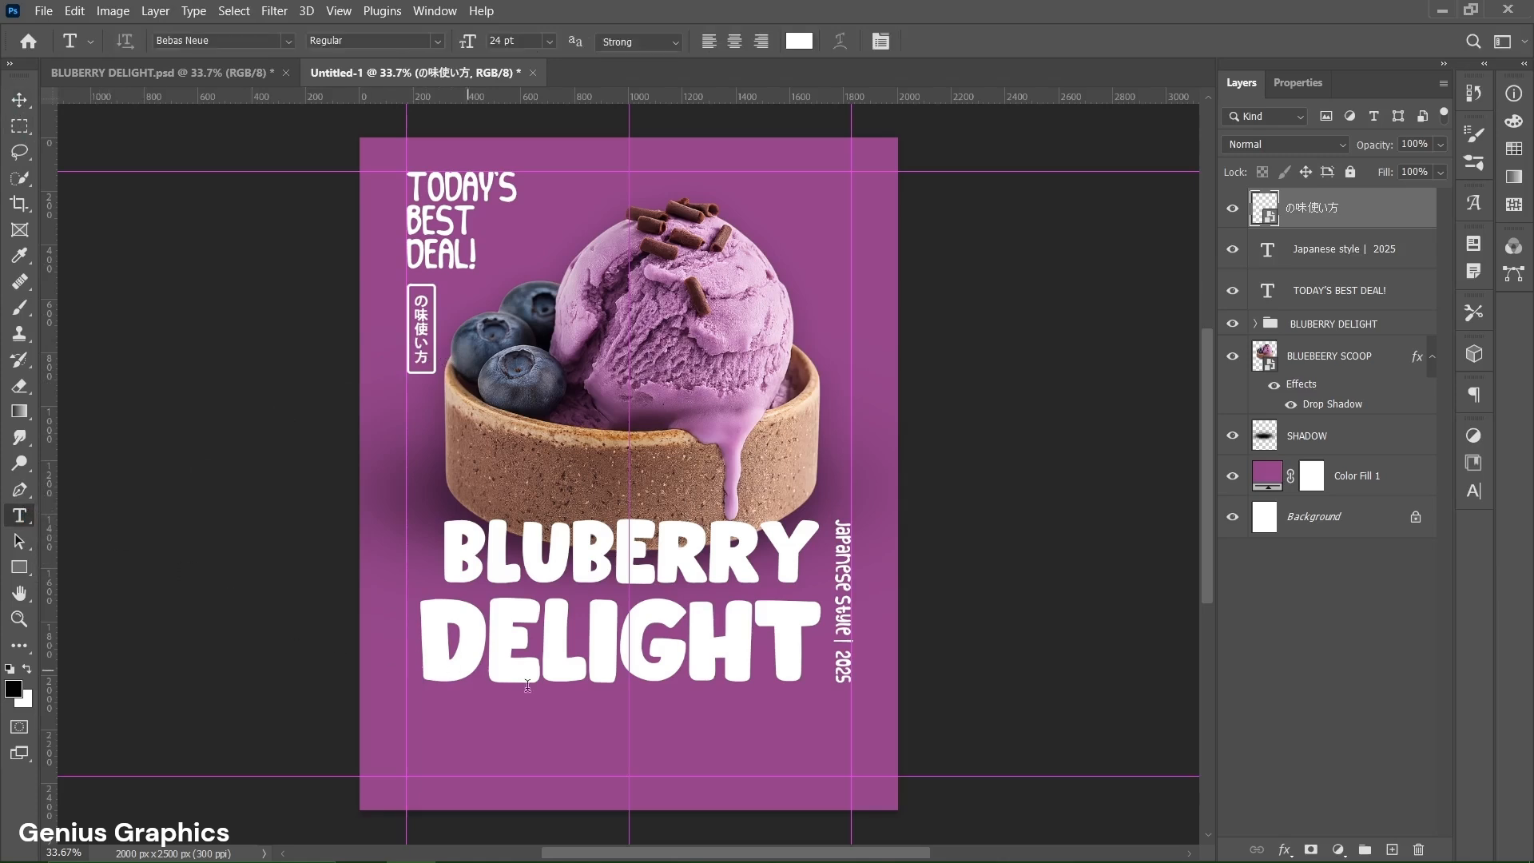
pyautogui.click(720, 719)
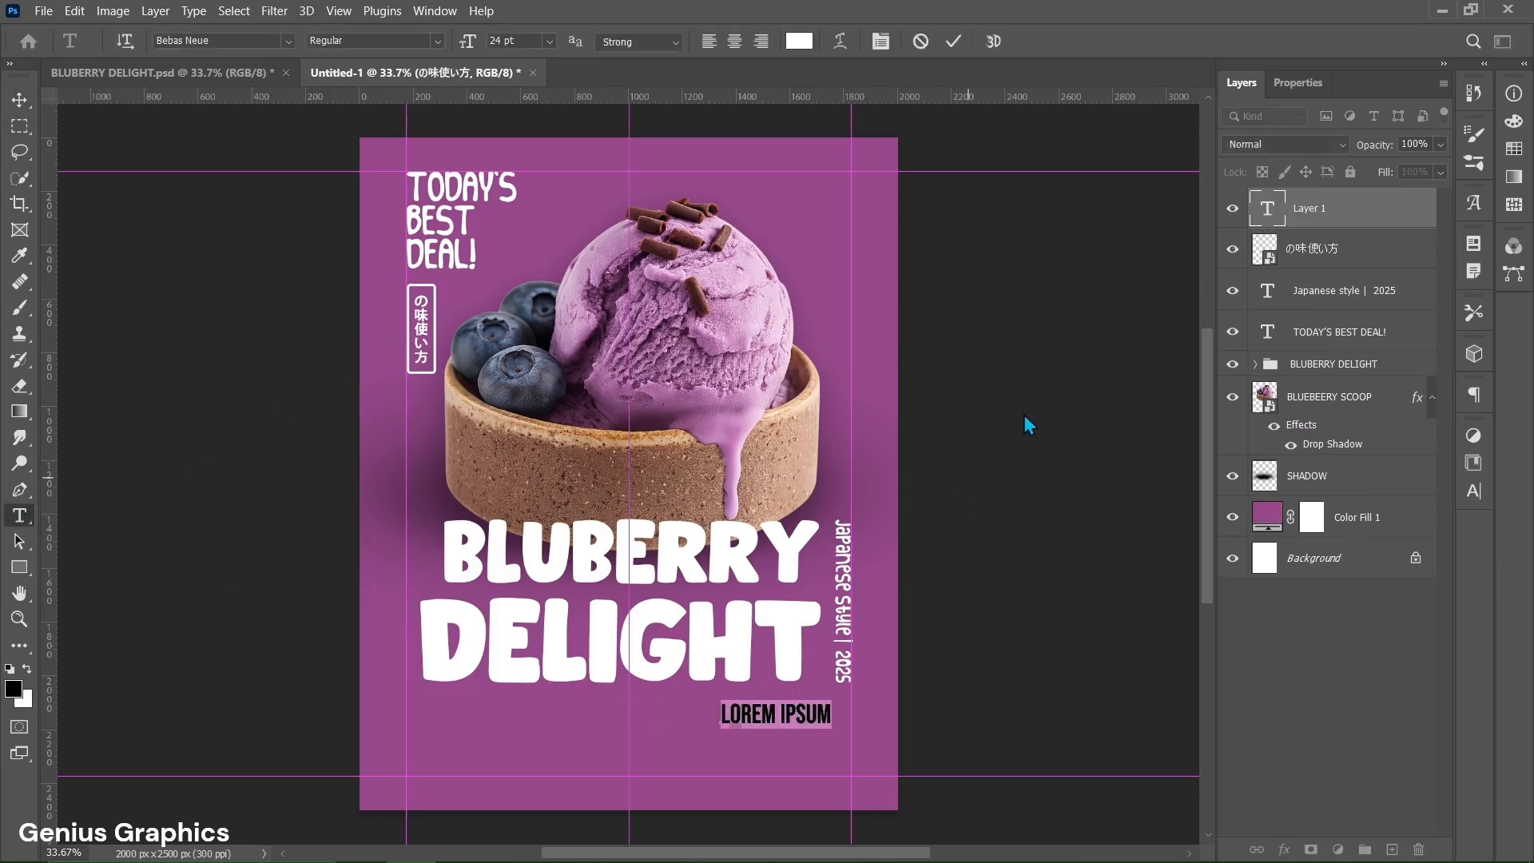
pyautogui.click(1277, 88)
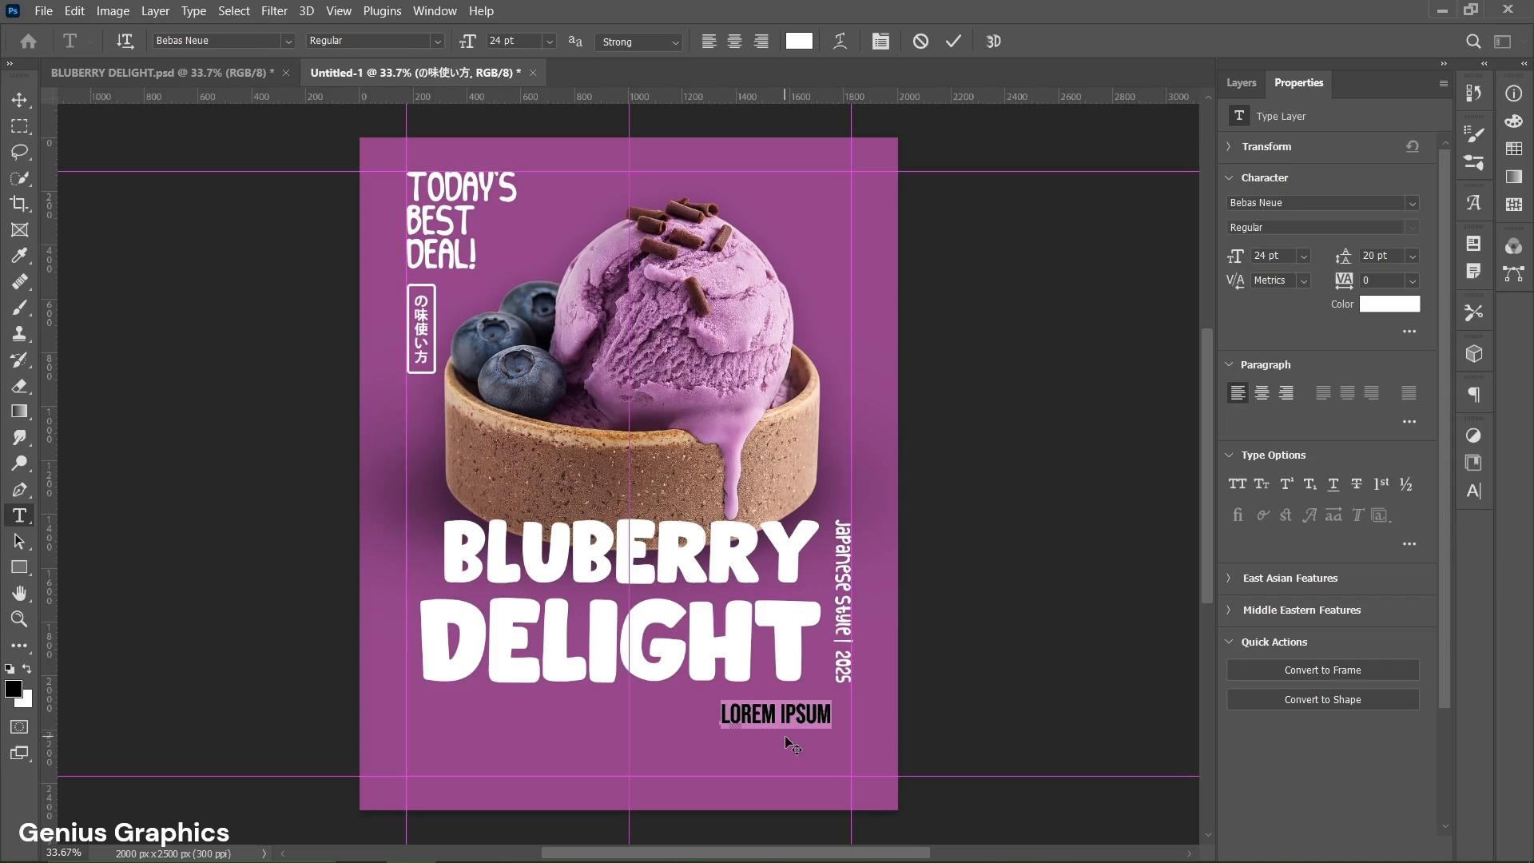
pyautogui.write('GET T')
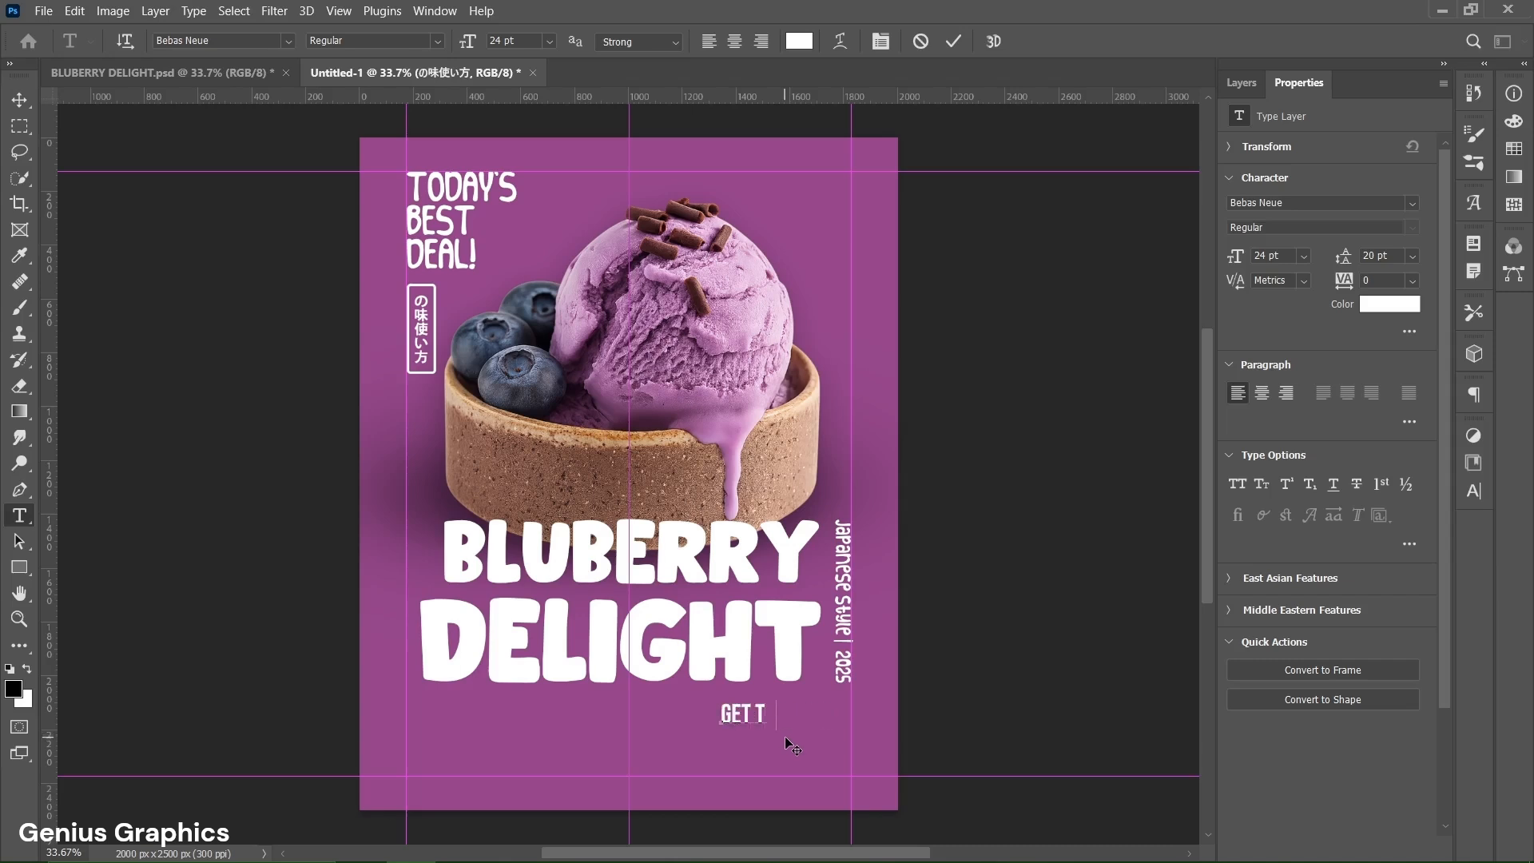
pyautogui.write('HE PROMO TODAY!')
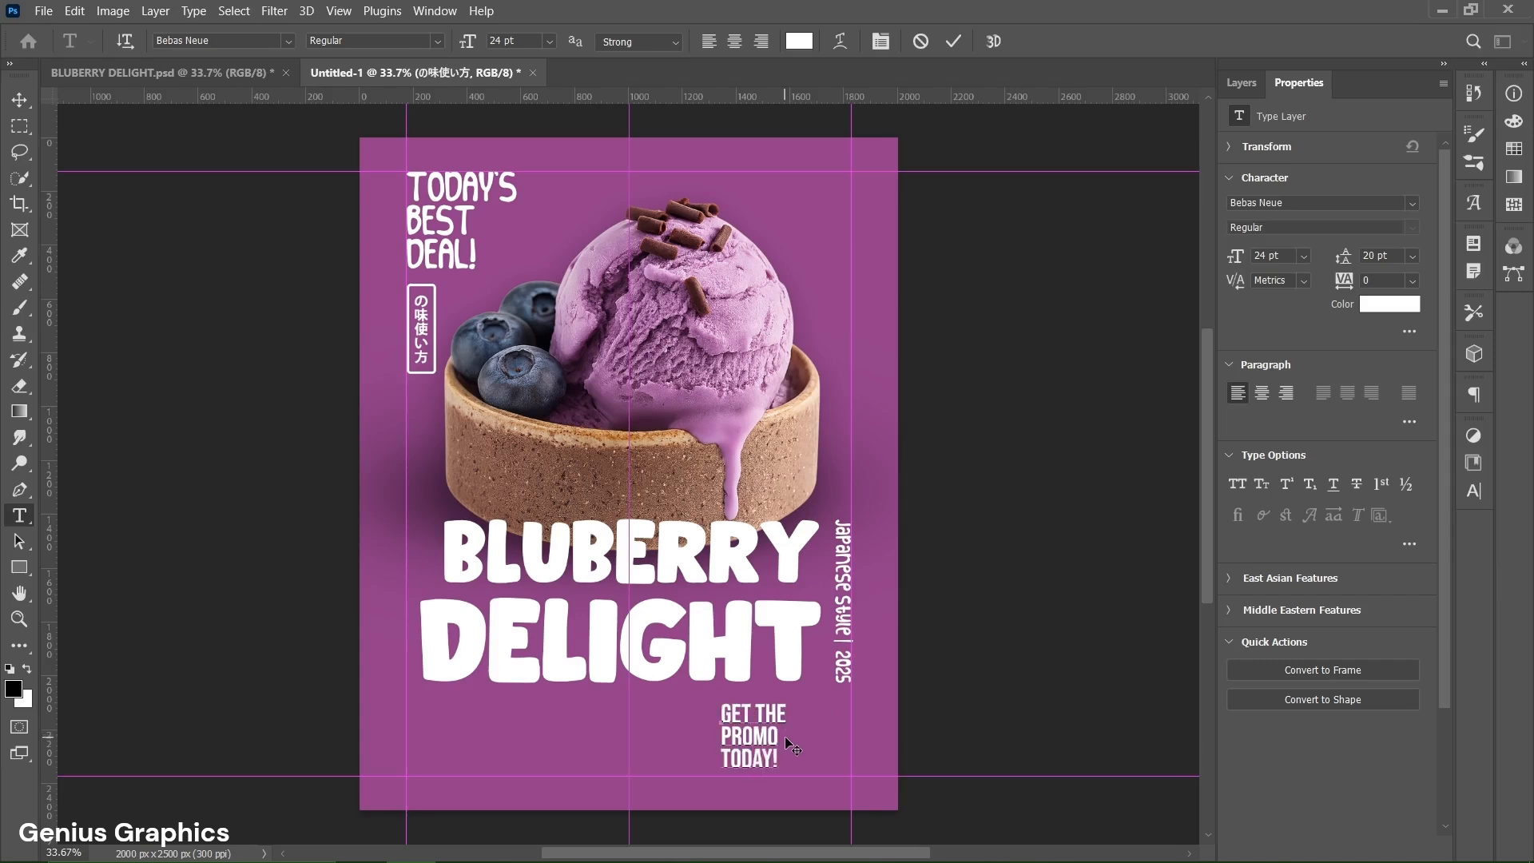
pyautogui.click(952, 50)
pyautogui.press('v')
pyautogui.moveTo(775, 717); pyautogui.dragTo(839, 727)
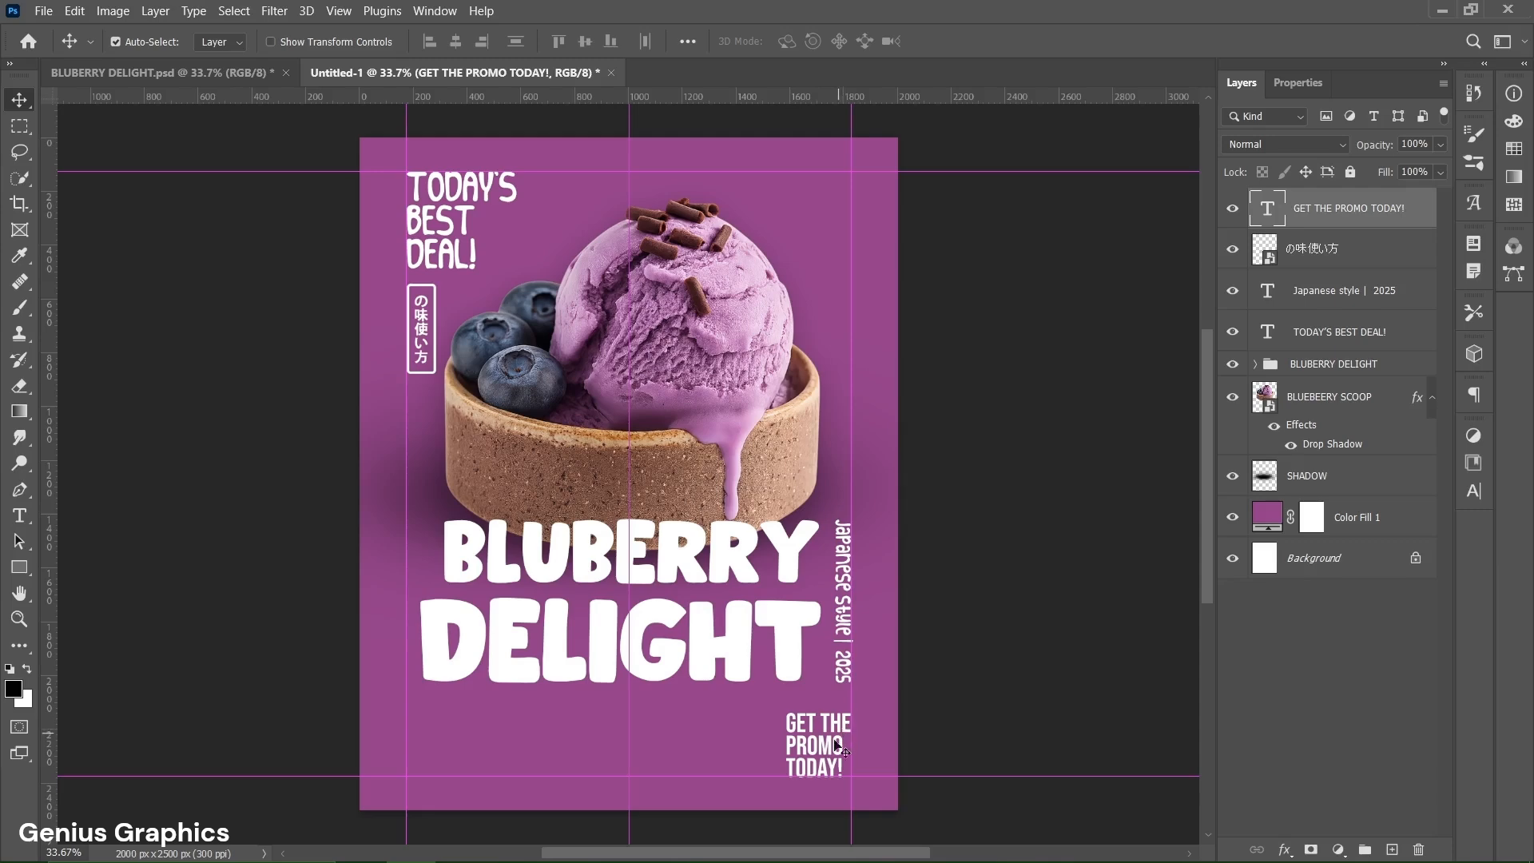
# Create a 230 × 85 px rectangle with 8 px corner radii below DELIGHT, near the GET THE PROMO TODAY! text
pyautogui.scroll(2, 815, 754)
pyautogui.scroll(5, 815, 754)
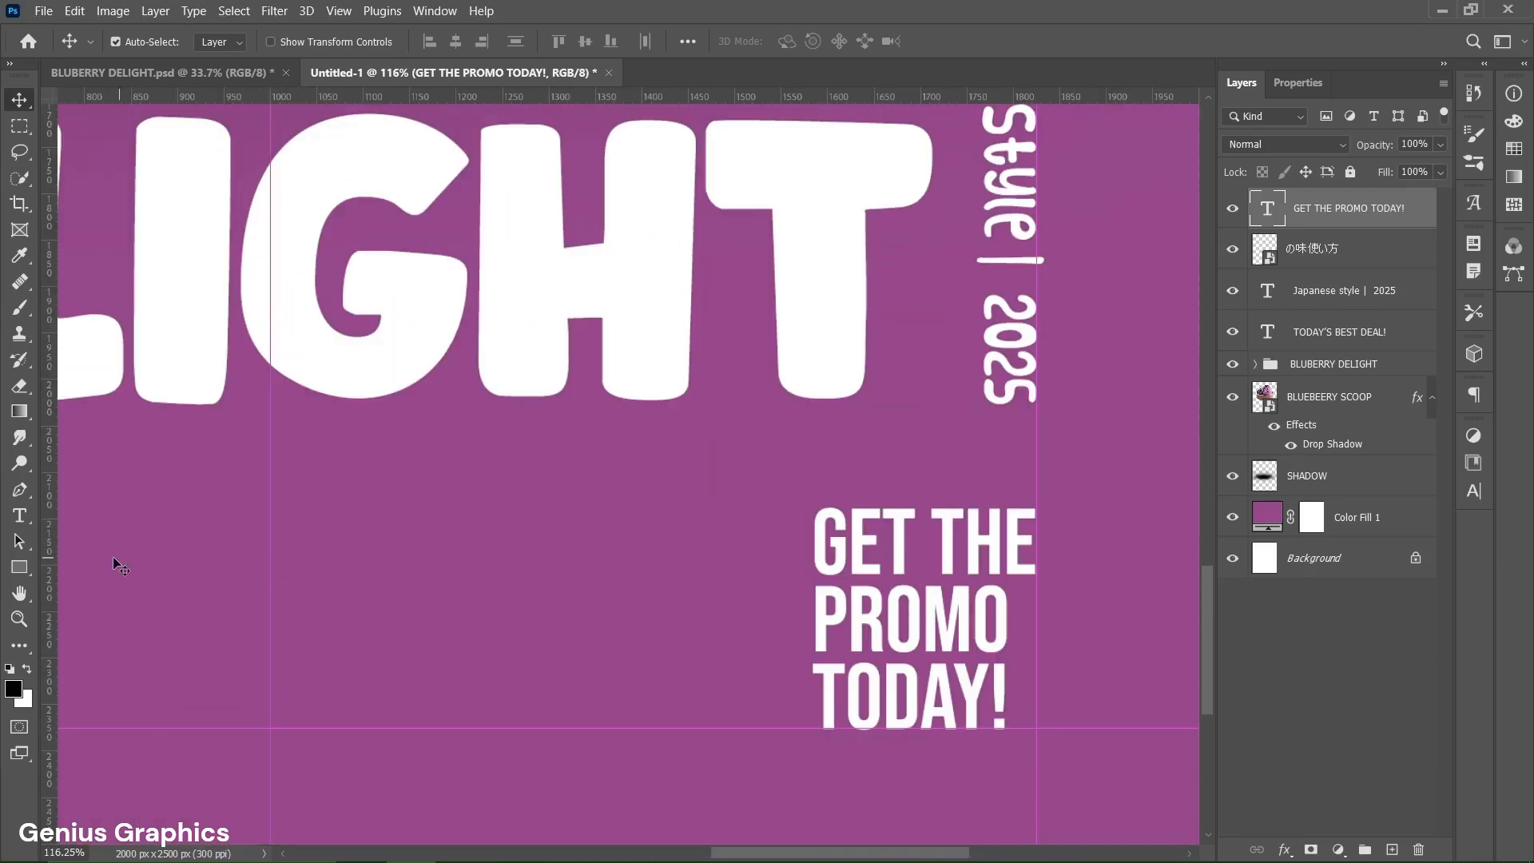
pyautogui.rightClick(21, 569)
pyautogui.click(94, 568)
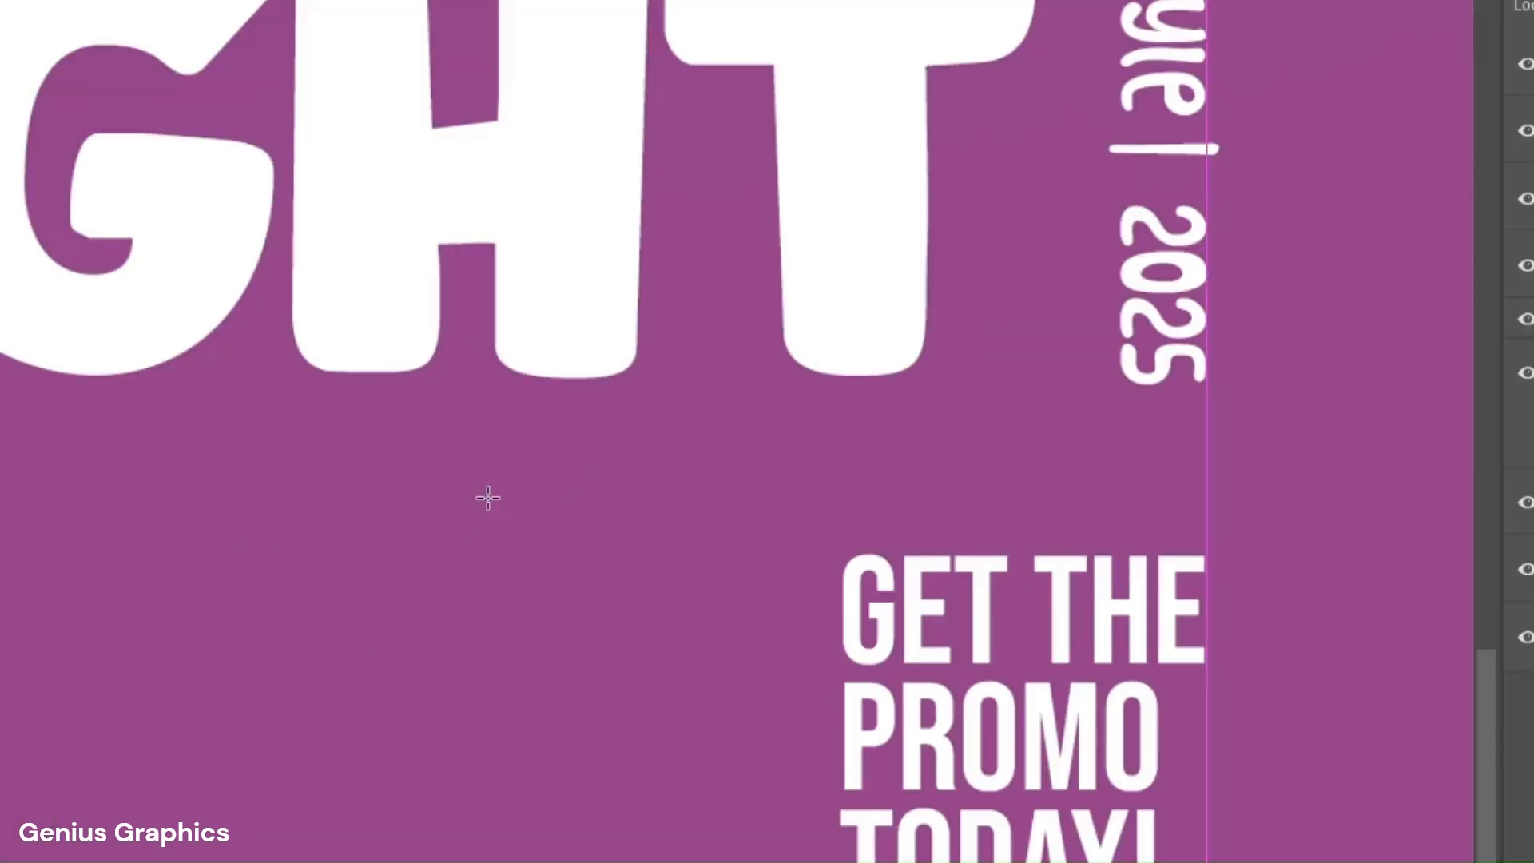
pyautogui.click(597, 477)
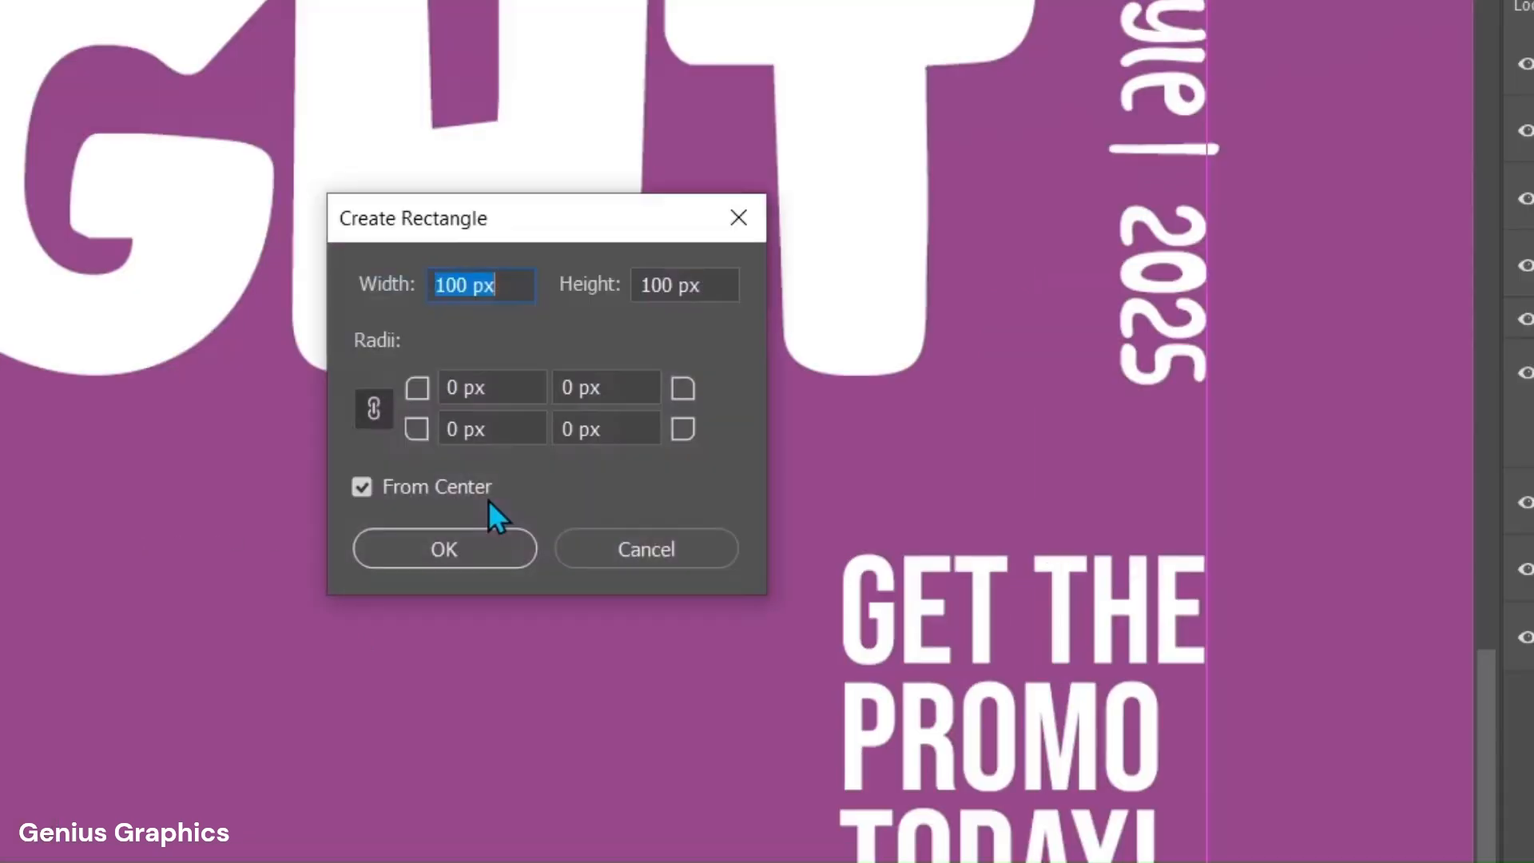
pyautogui.doubleClick(446, 286)
pyautogui.write('230')
pyautogui.doubleClick(643, 286)
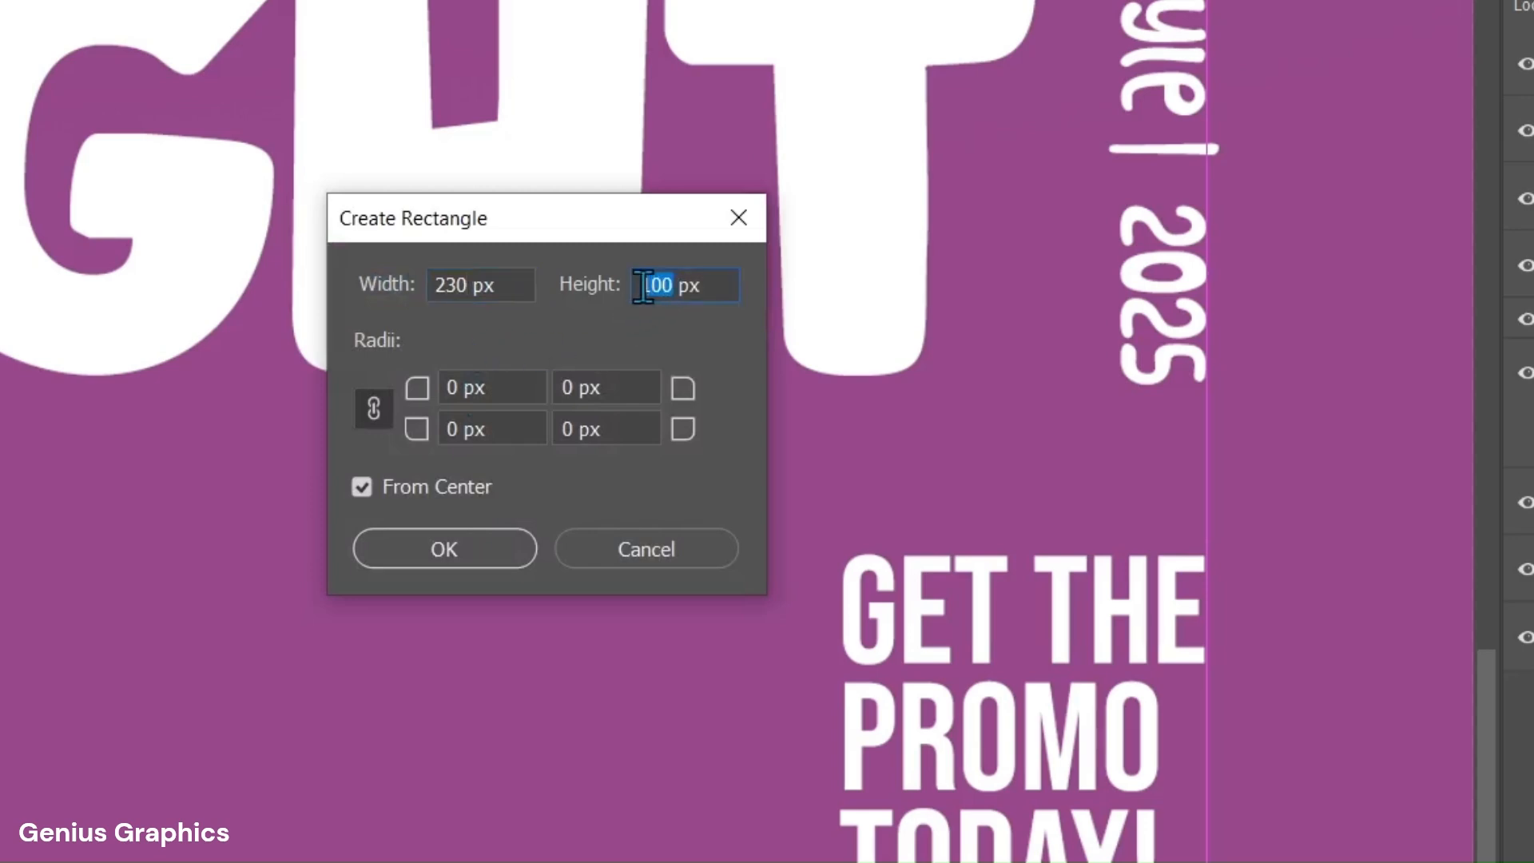
pyautogui.write('85')
pyautogui.doubleClick(443, 399)
pyautogui.write('8')
pyautogui.click(463, 544)
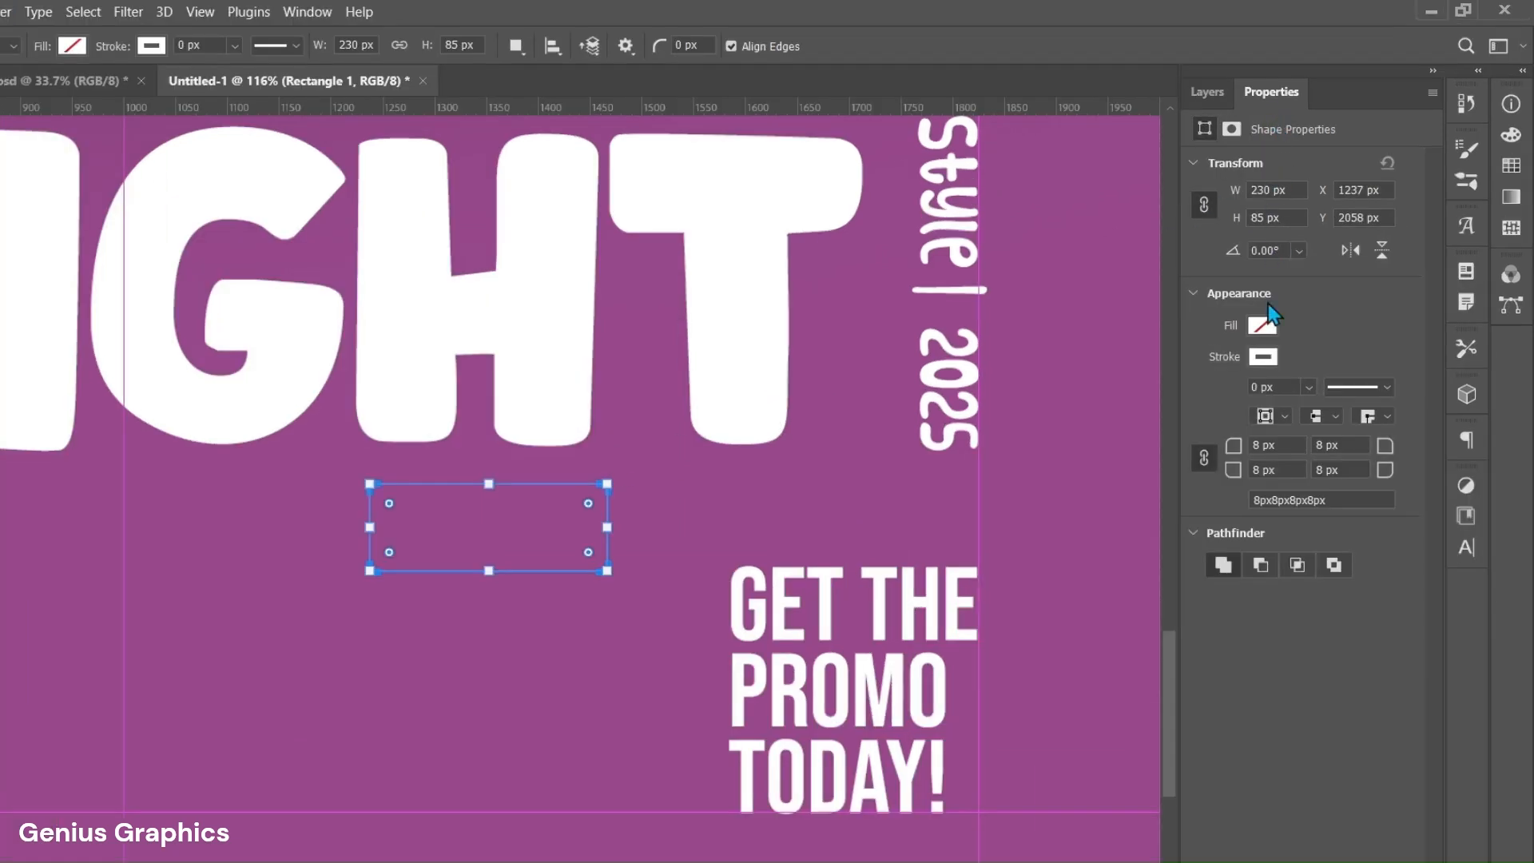
# Fill the rounded rectangle with solid black 000000 and remove its stroke
pyautogui.click(1263, 325)
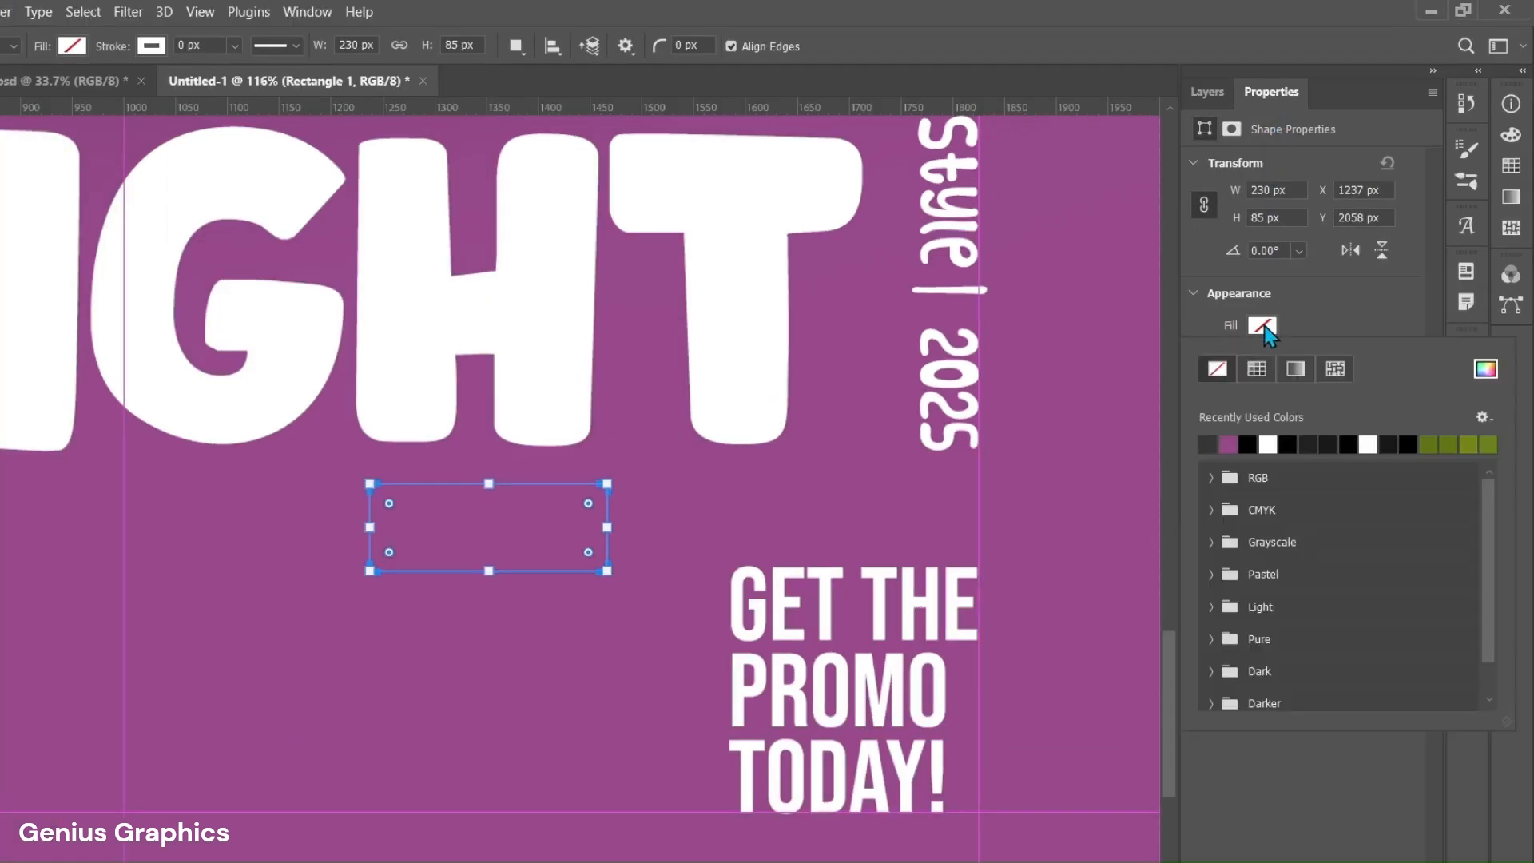
pyautogui.click(1482, 369)
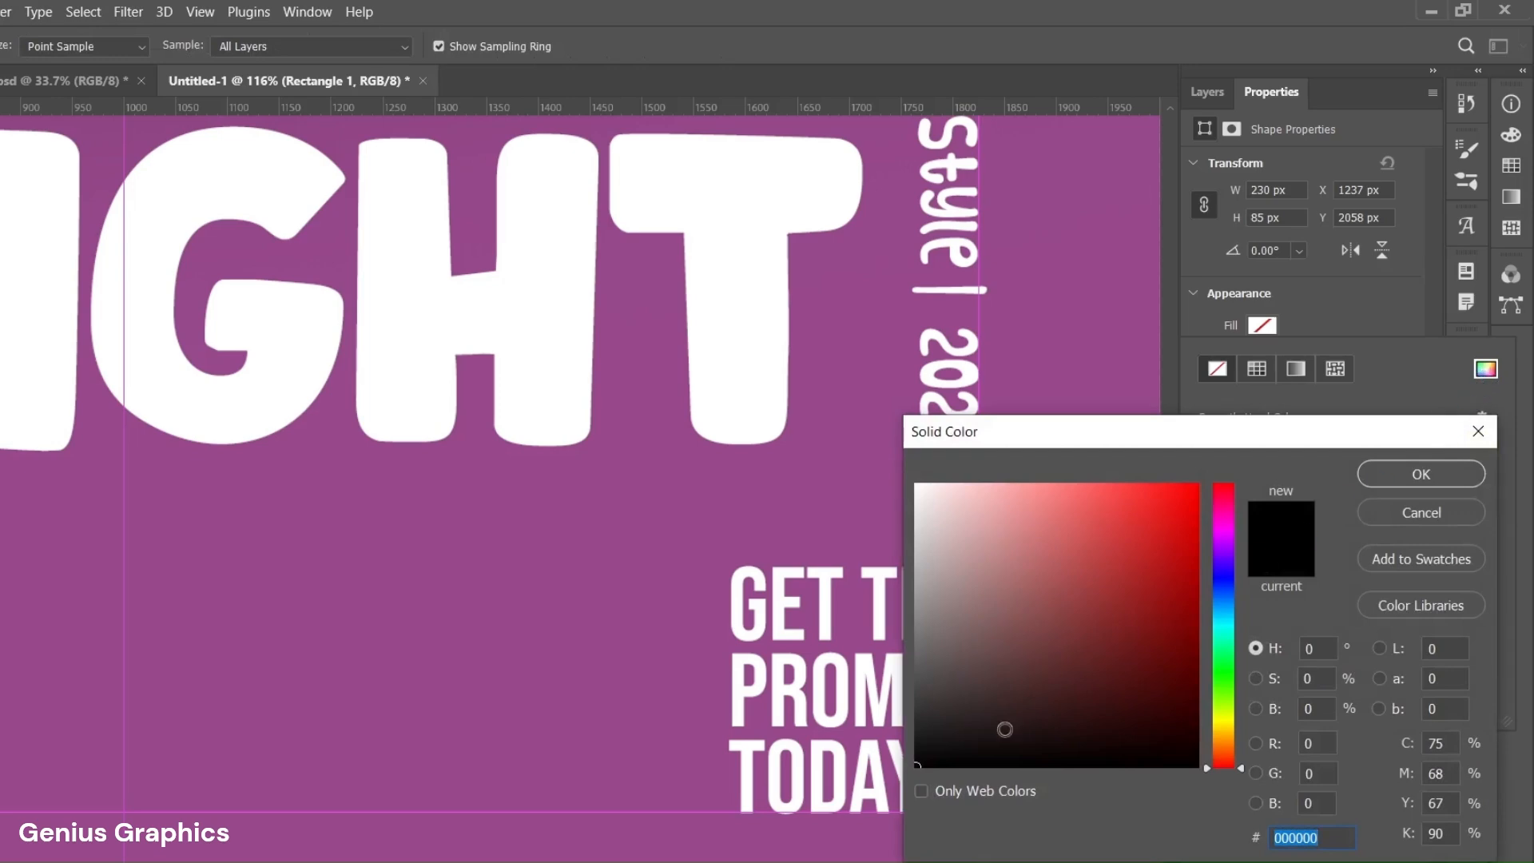
pyautogui.click(1421, 474)
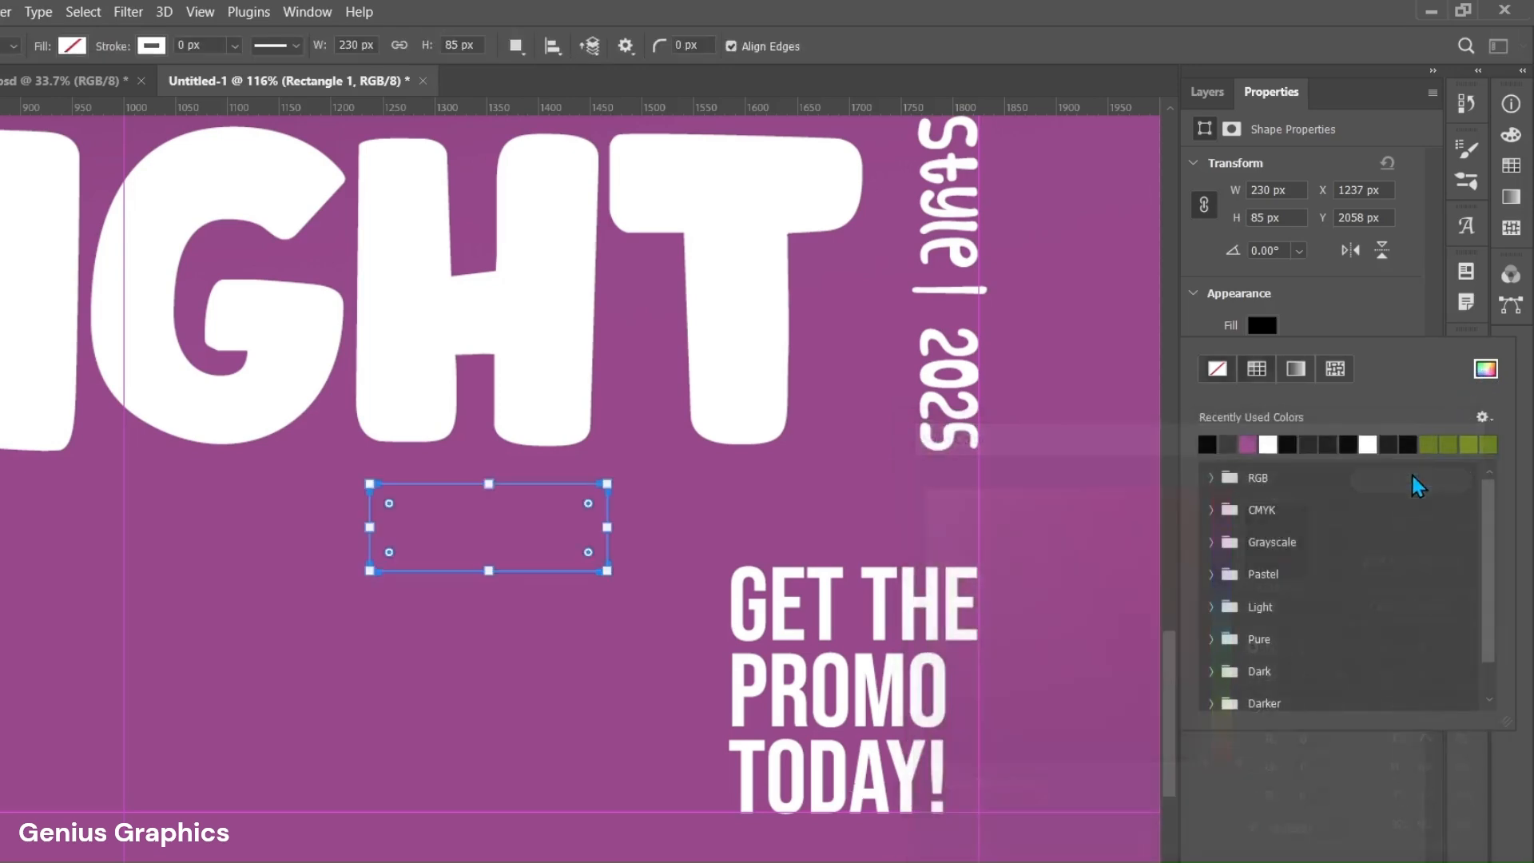
pyautogui.click(1330, 319)
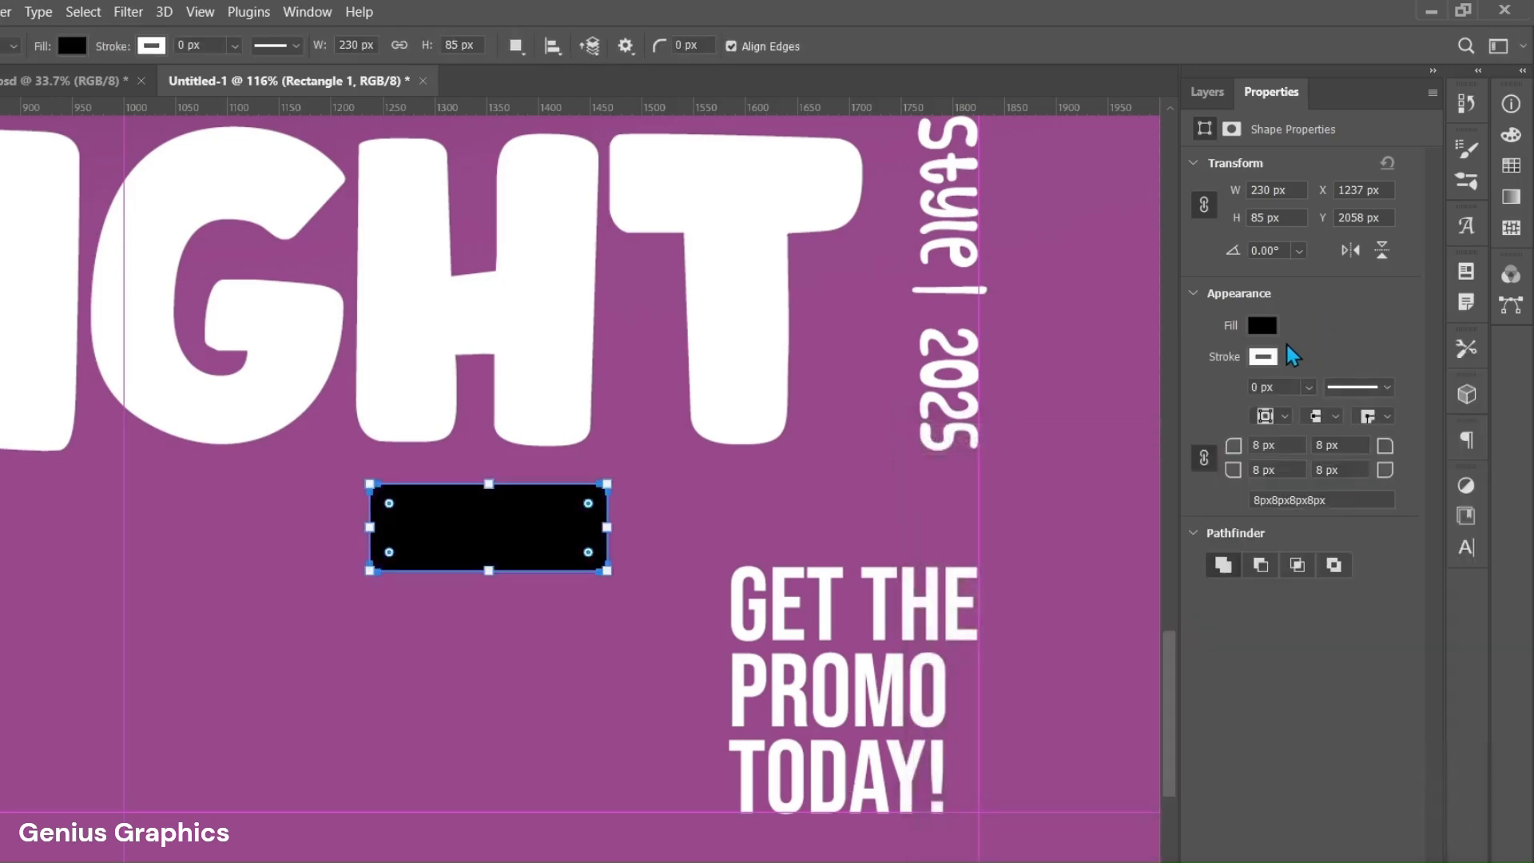
pyautogui.click(1264, 358)
pyautogui.click(1218, 399)
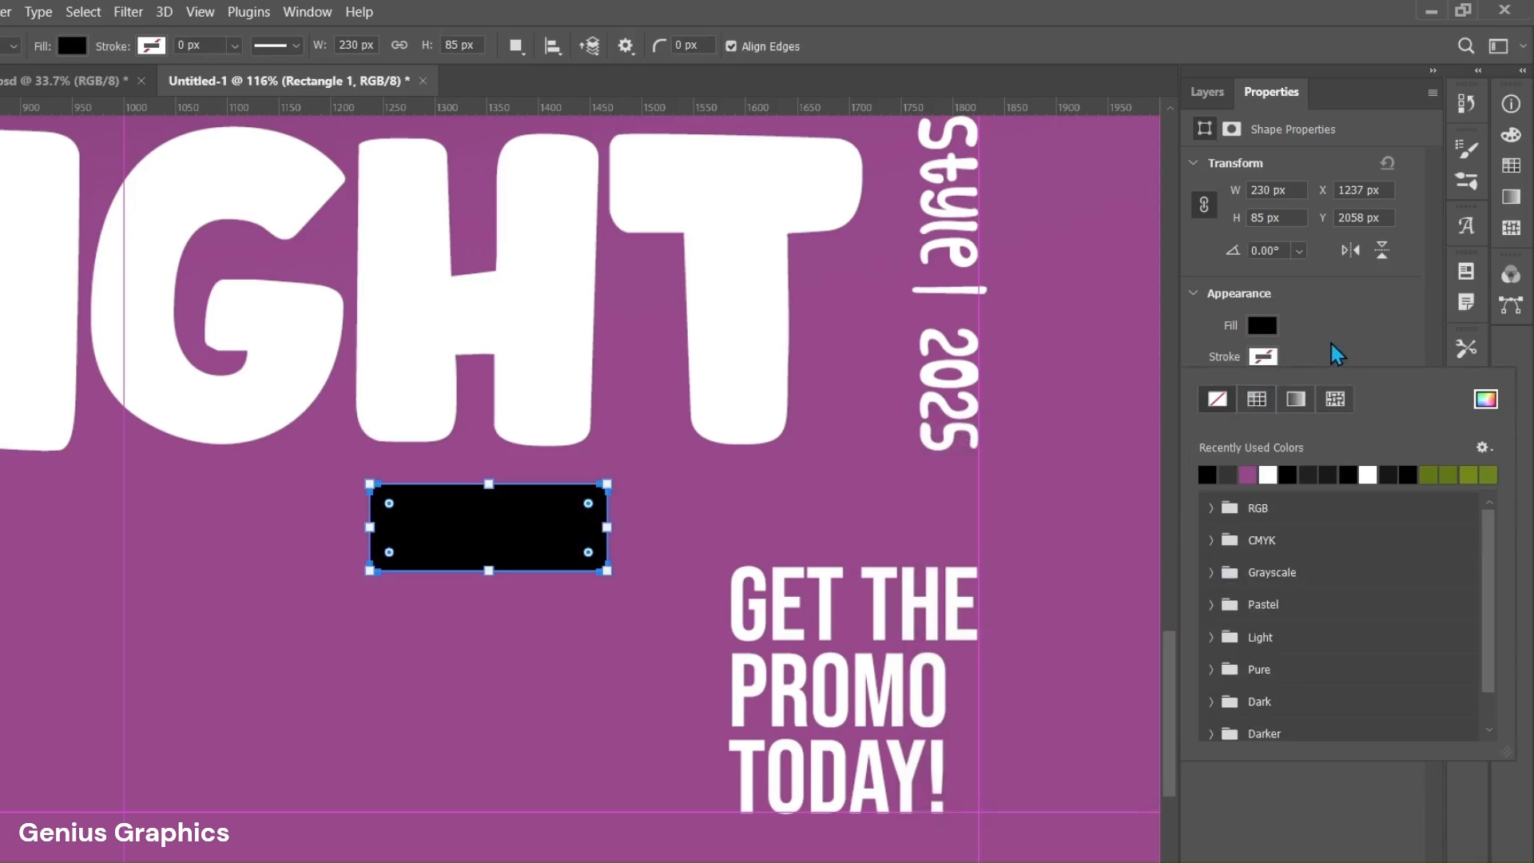
pyautogui.click(1335, 343)
pyautogui.click(1240, 83)
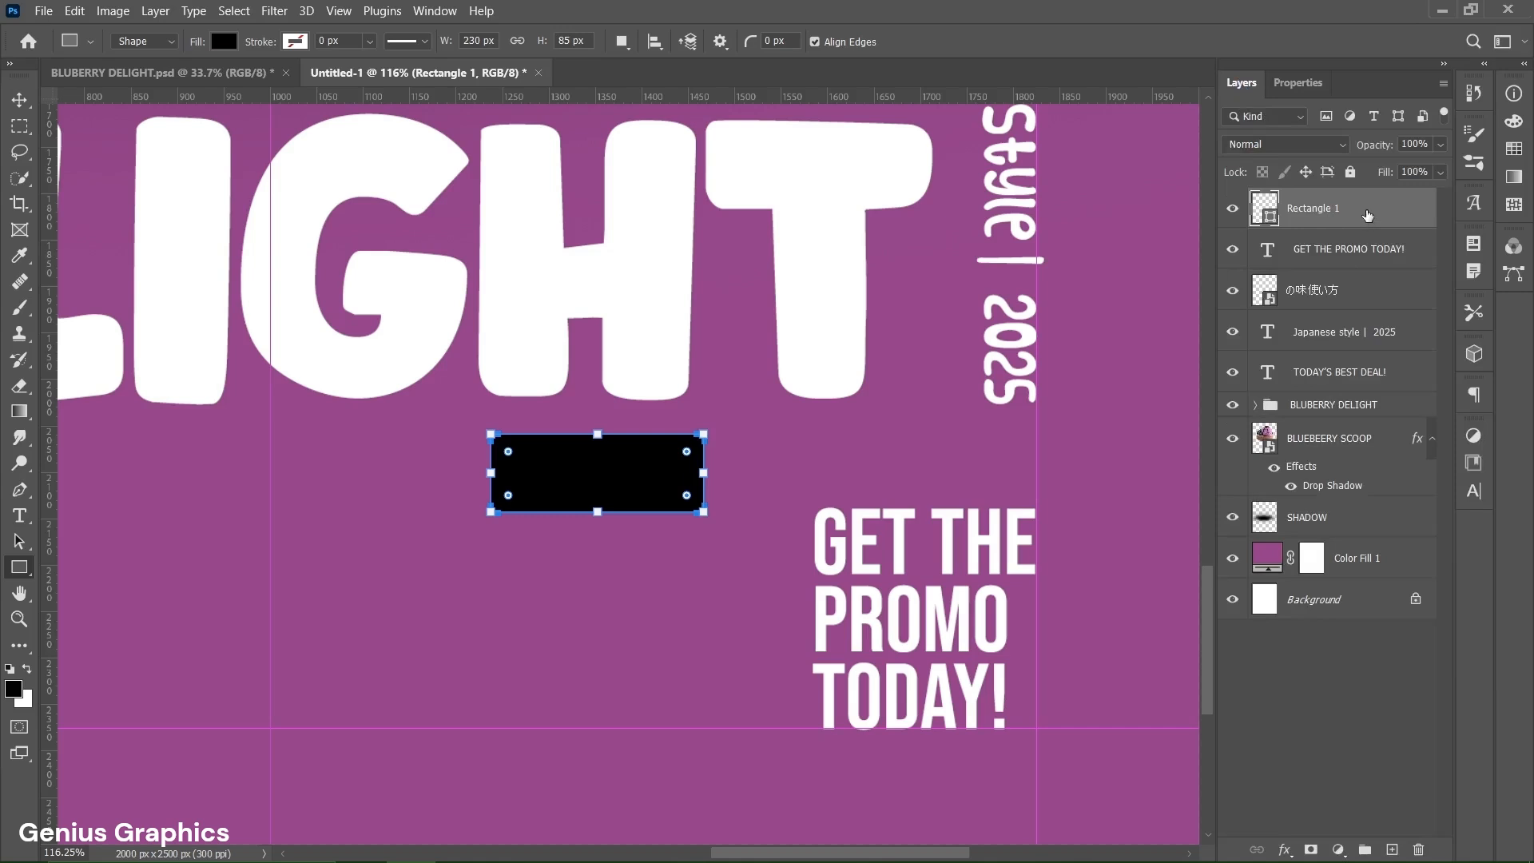
# Stack the black rounded rectangle beneath the GET THE PROMO TODAY! text, place it behind TODAY!, and nudge the text up slightly
pyautogui.moveTo(1368, 214); pyautogui.dragTo(1362, 264)
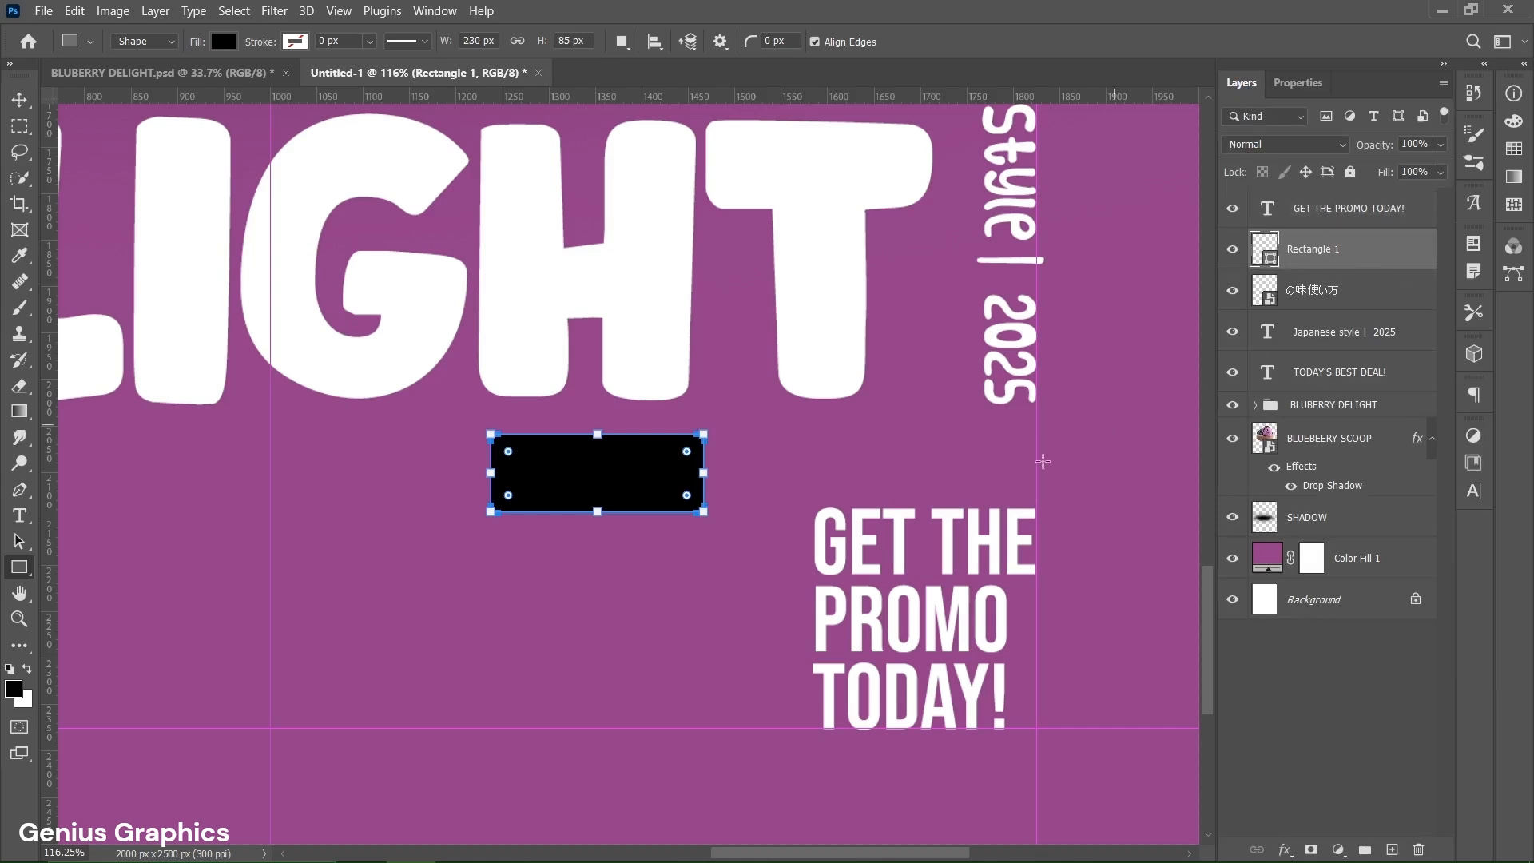
pyautogui.press('v')
pyautogui.moveTo(650, 527); pyautogui.dragTo(939, 717)
pyautogui.moveTo(964, 617); pyautogui.dragTo(964, 609)
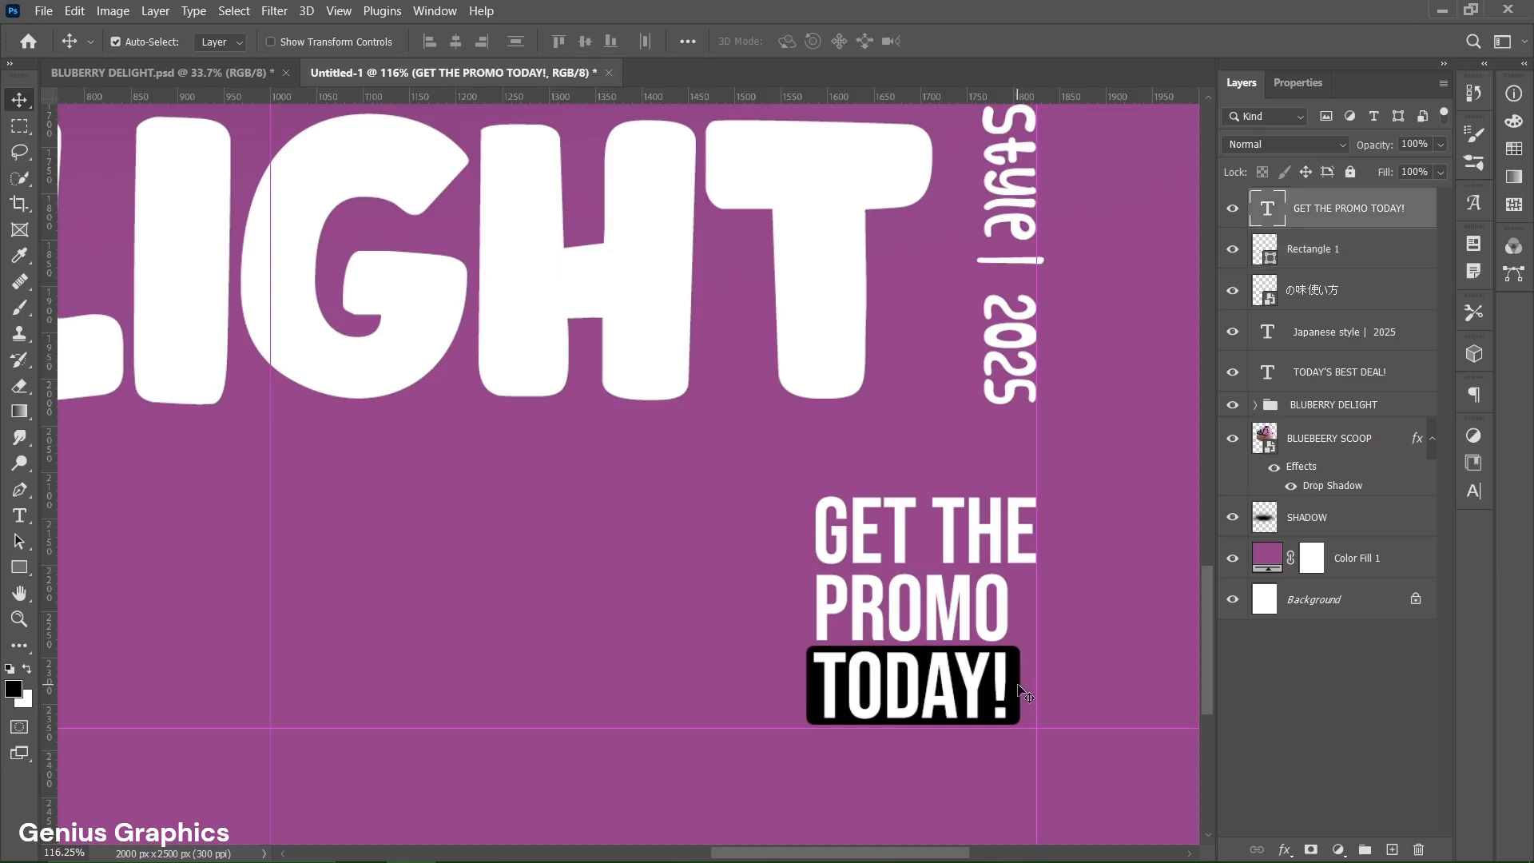
# Convert the GET THE PROMO TODAY! text and its black rectangle together into one smart object
pyautogui.keyDown('shift'); pyautogui.click(1302, 248); pyautogui.keyUp('shift')
pyautogui.rightClick(1302, 257)
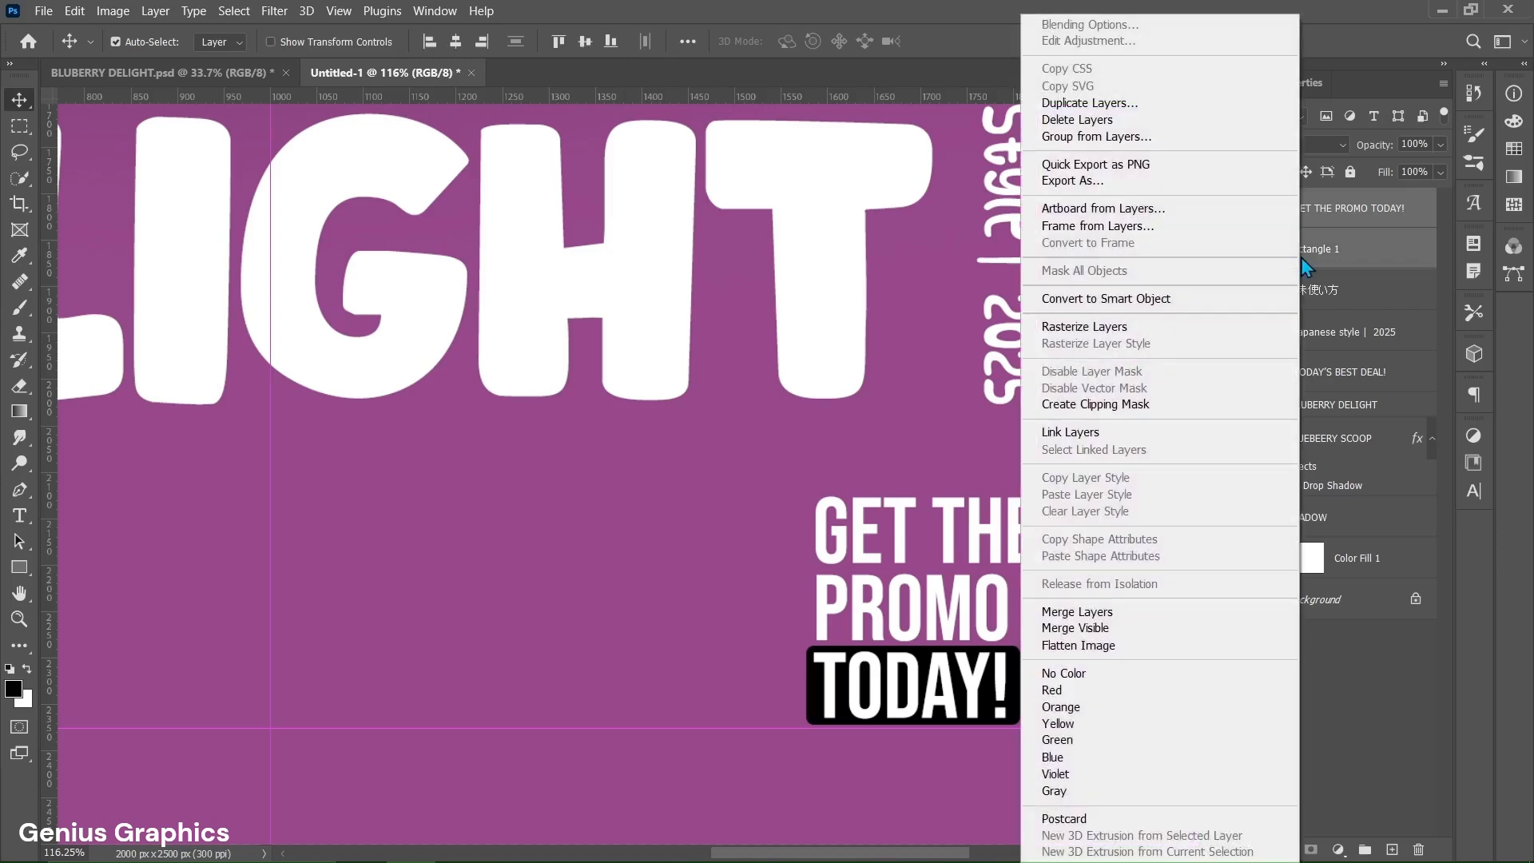
pyautogui.click(1239, 298)
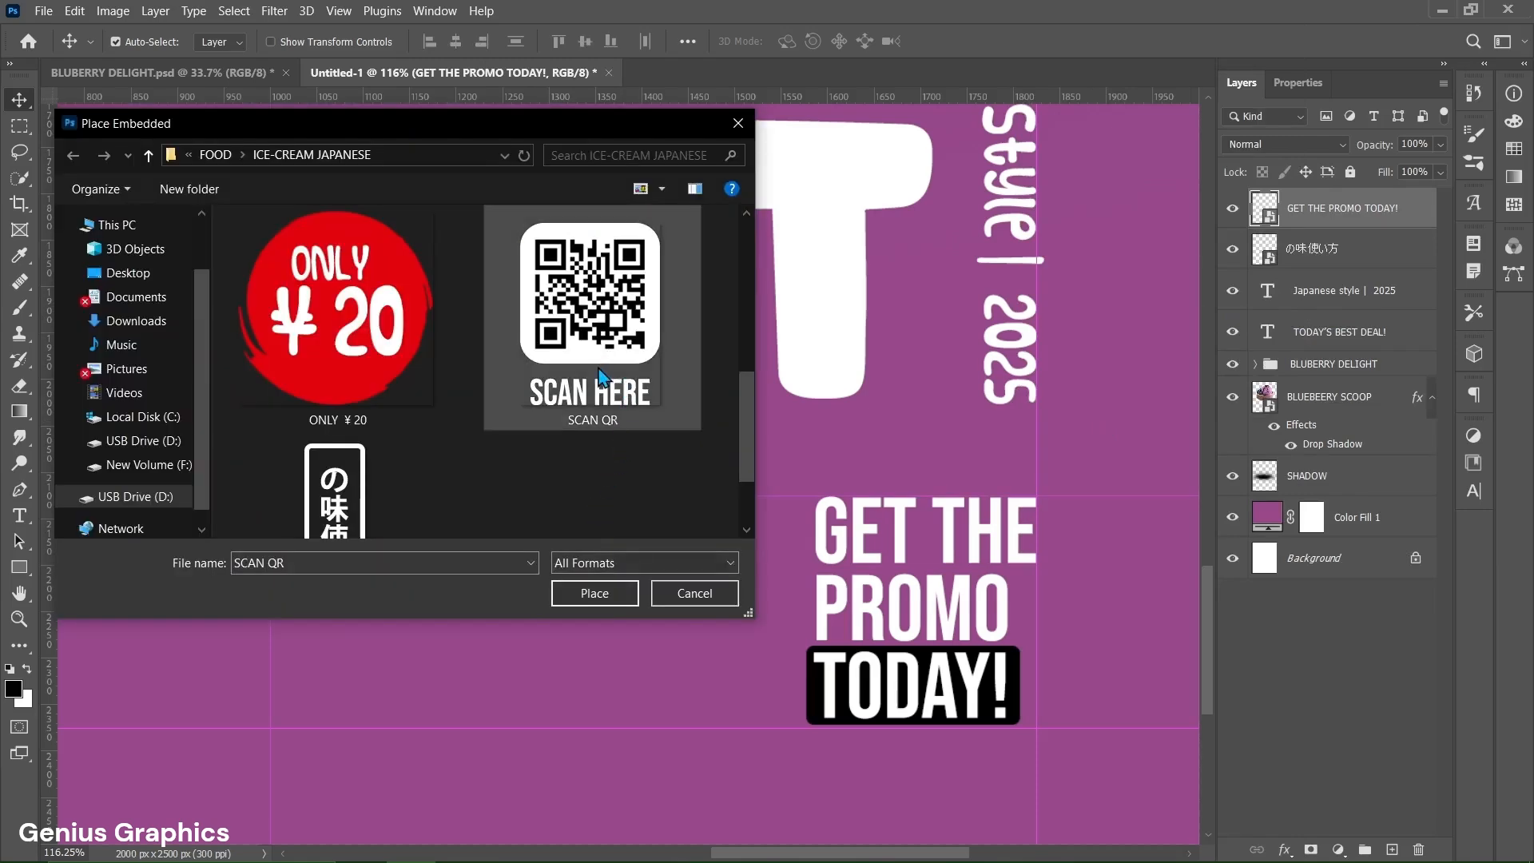
# Embed the SCAN QR graphic at 100% scale and place it just left of GET THE PROMO TODAY!, its upper edge on the guide
pyautogui.click(599, 368)
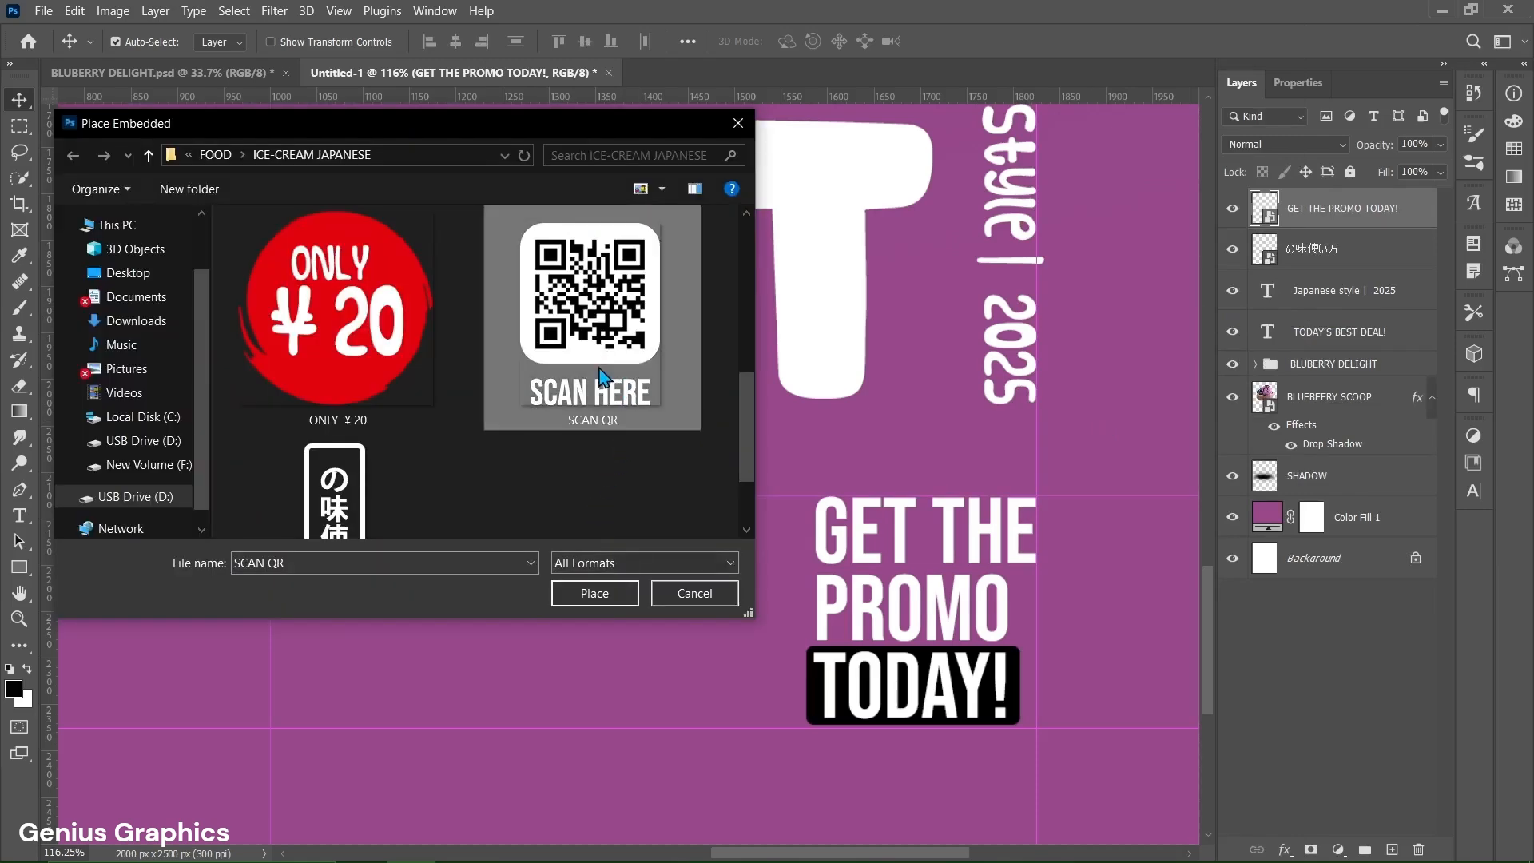
pyautogui.click(611, 586)
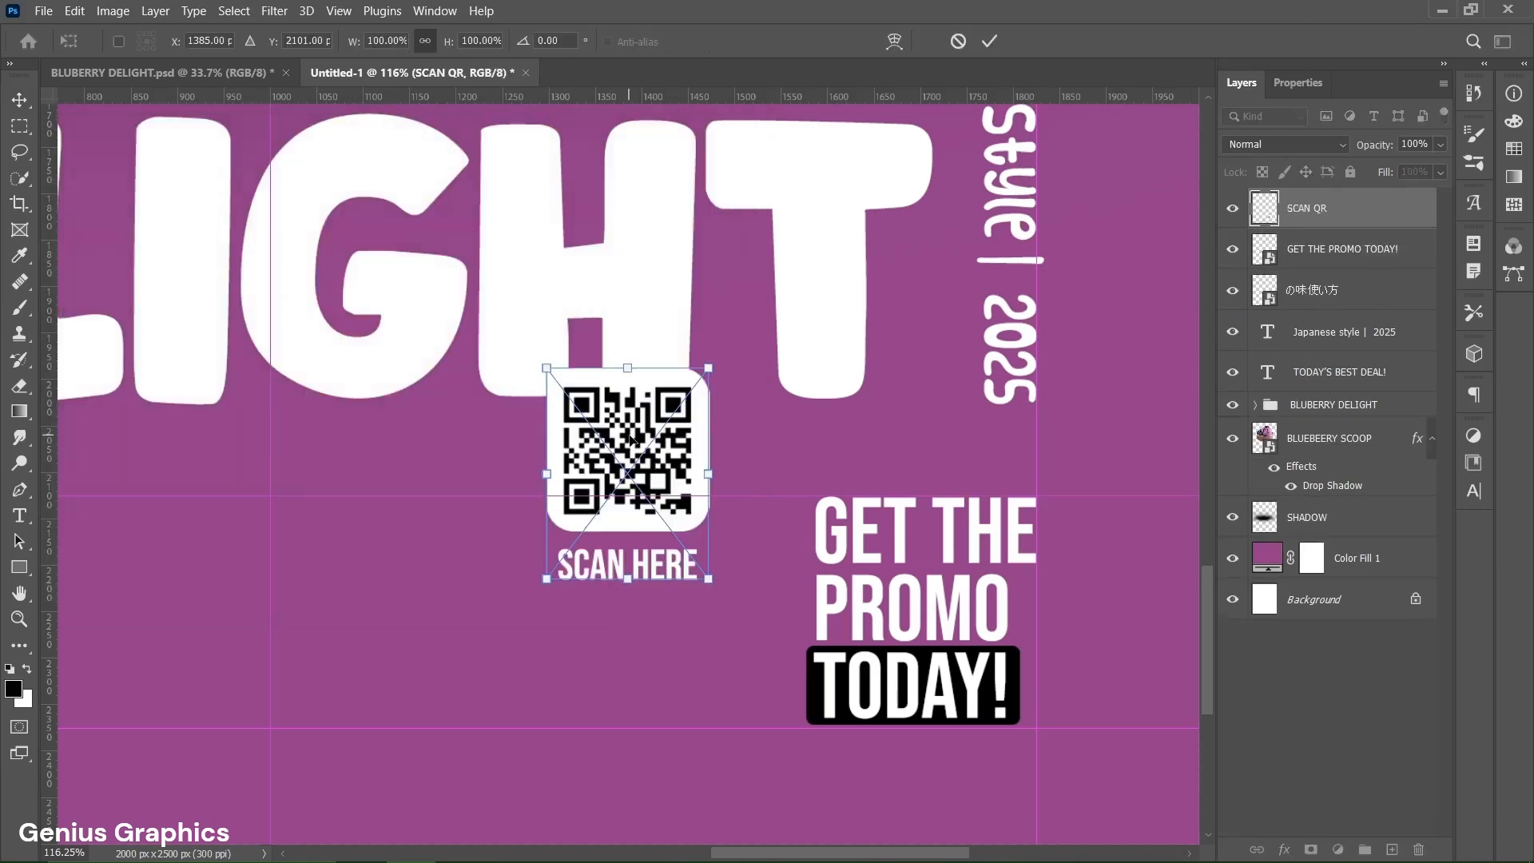
pyautogui.moveTo(631, 440); pyautogui.dragTo(719, 566)
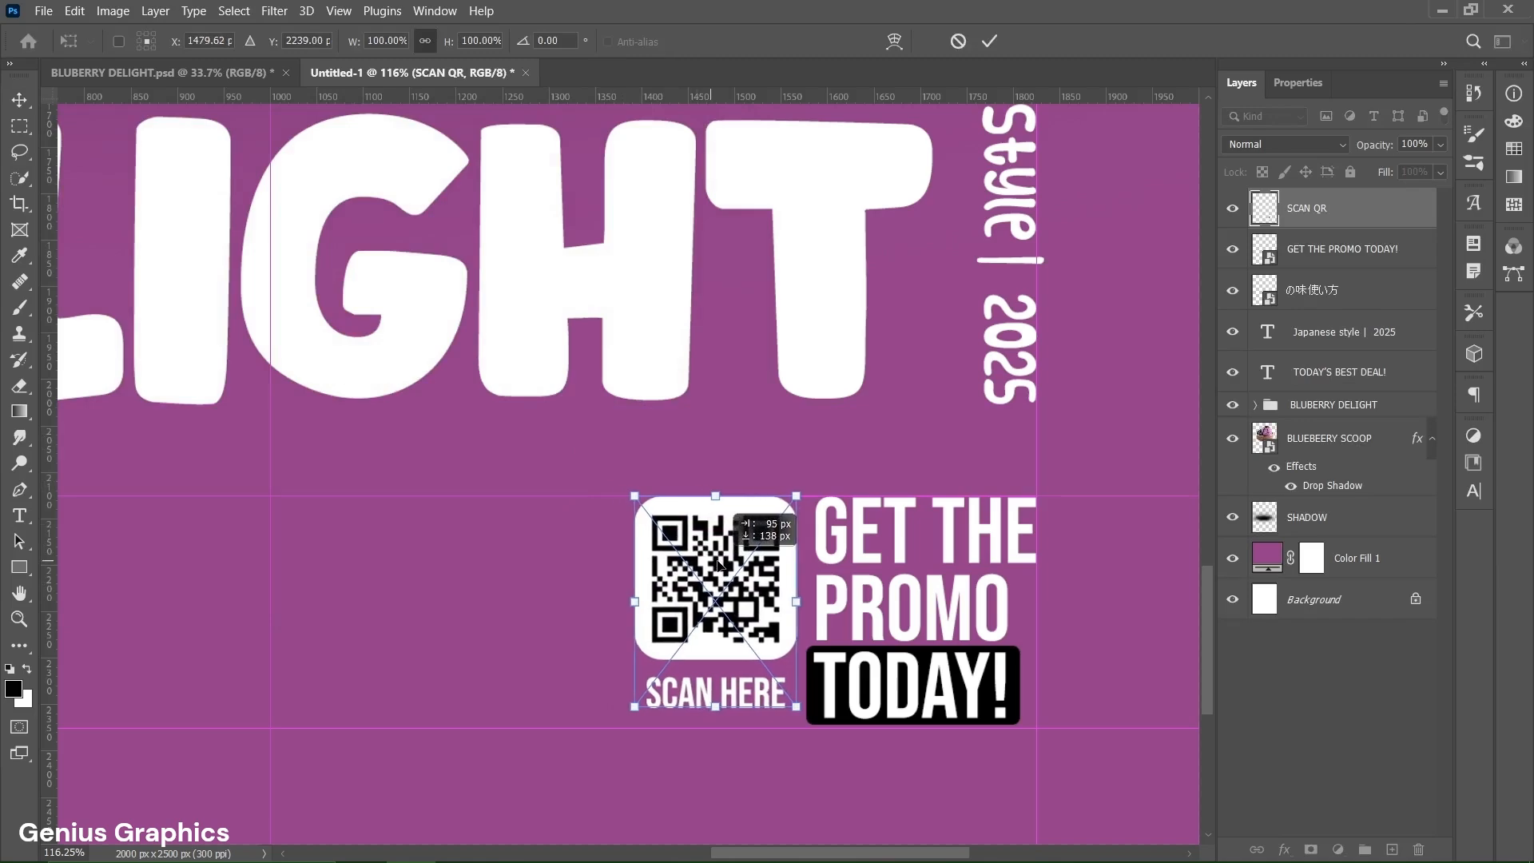
pyautogui.press('Return')
pyautogui.hotkey('ctrl', '0')
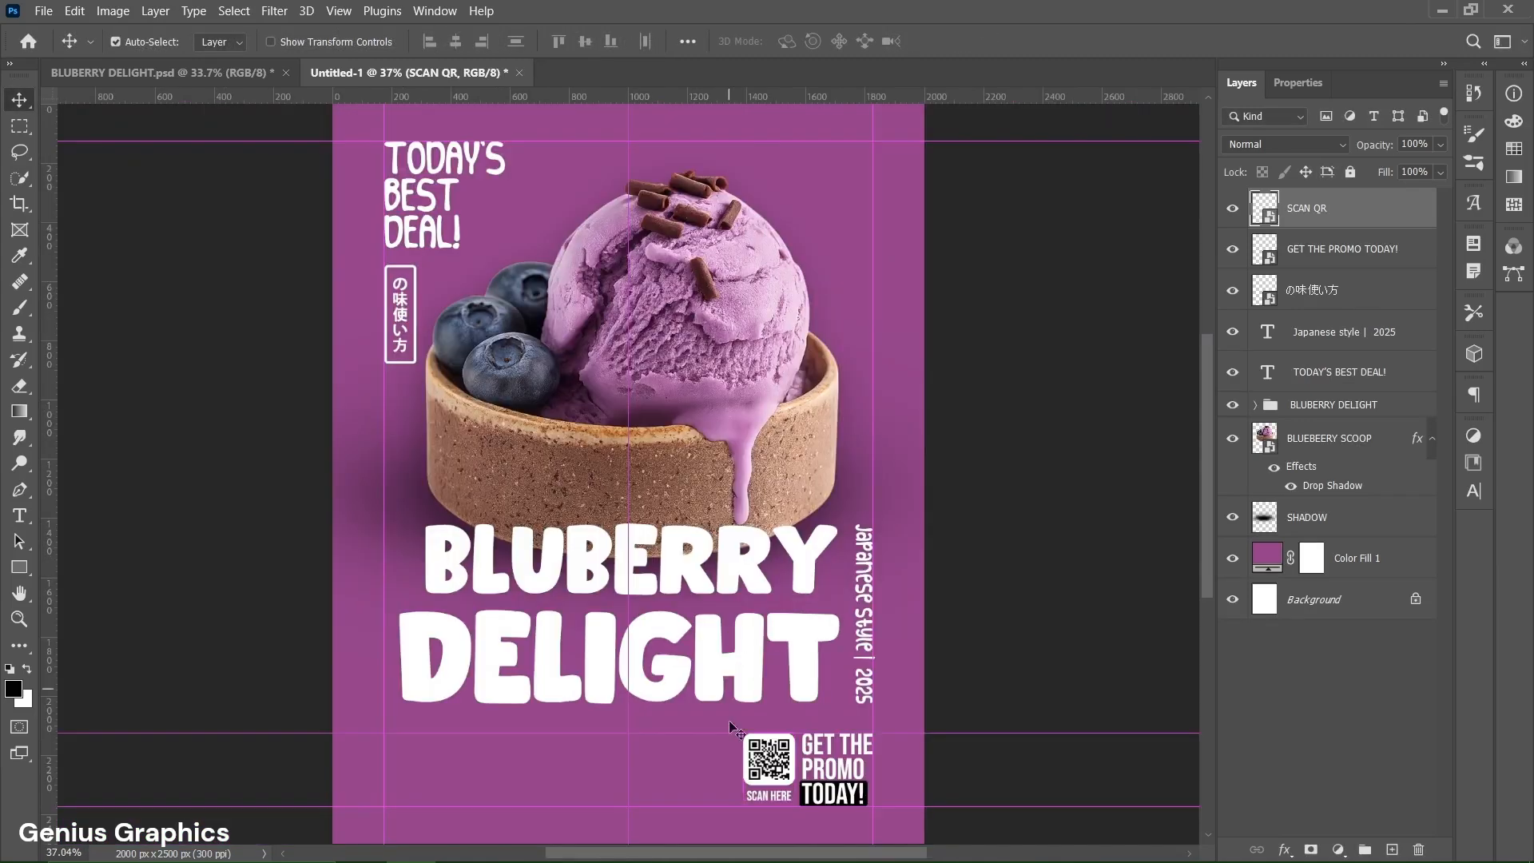
pyautogui.moveTo(766, 786); pyautogui.dragTo(765, 787)
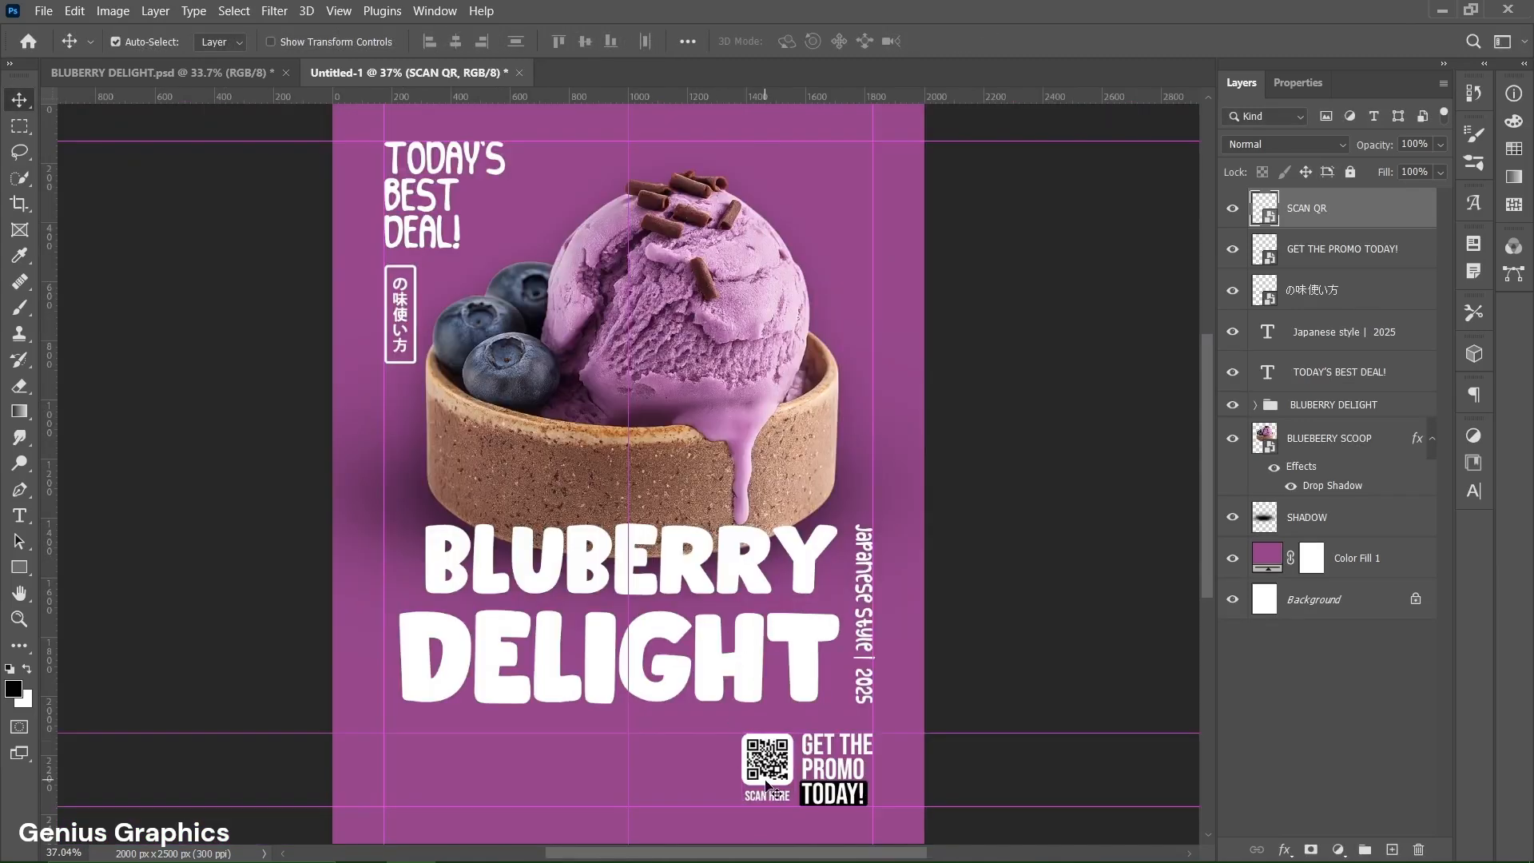
# Create a 415 × 65 px rectangle with 8 px corner radii, centred on the poster's vertical centre guide over the BLUBERRY title
pyautogui.click(20, 569)
pyautogui.click(92, 567)
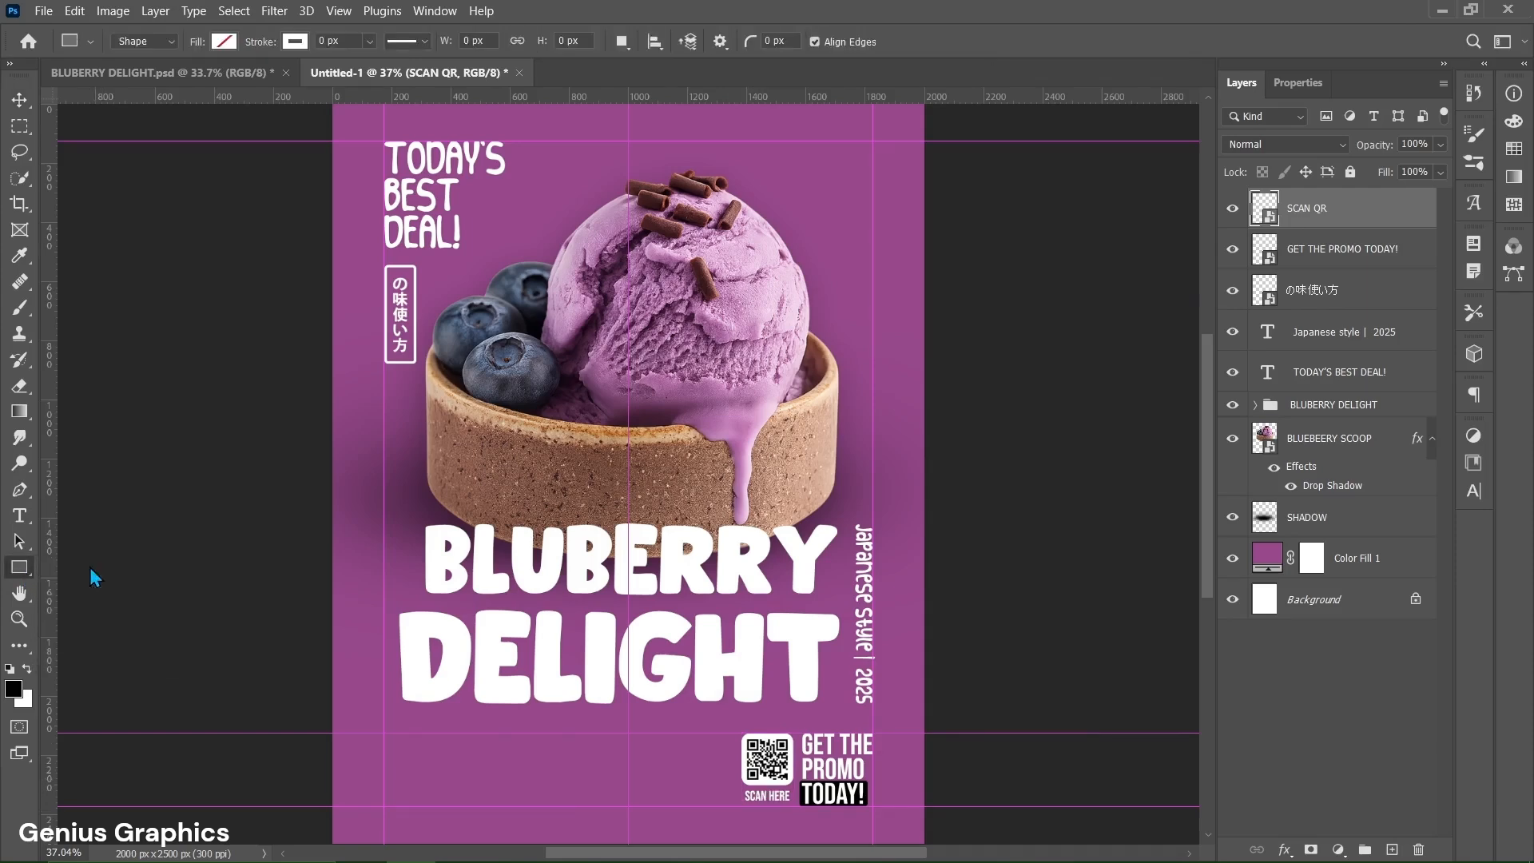
pyautogui.click(629, 573)
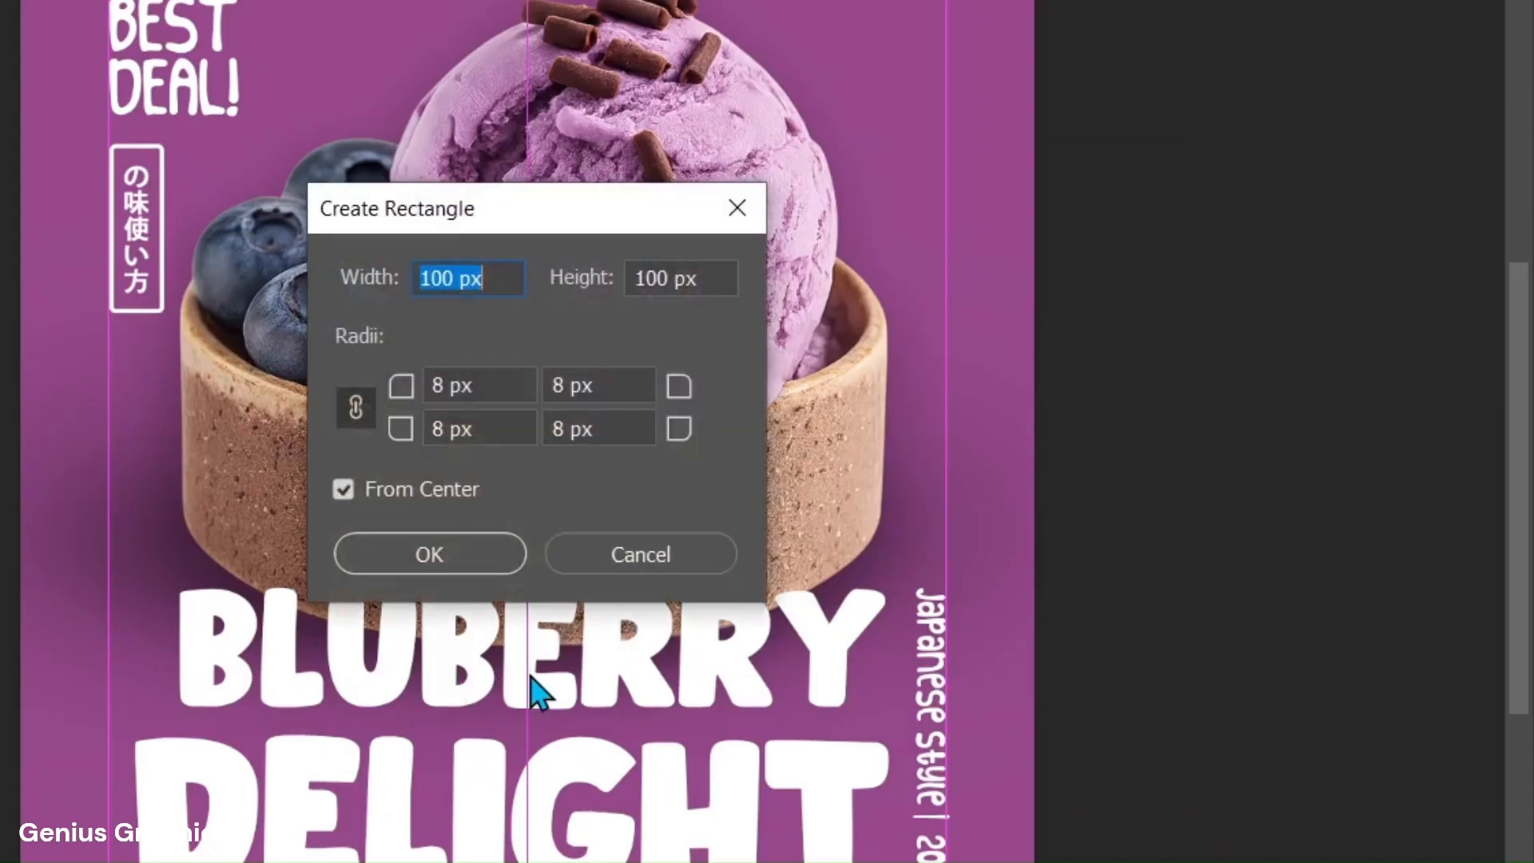
pyautogui.doubleClick(563, 344)
pyautogui.write('415')
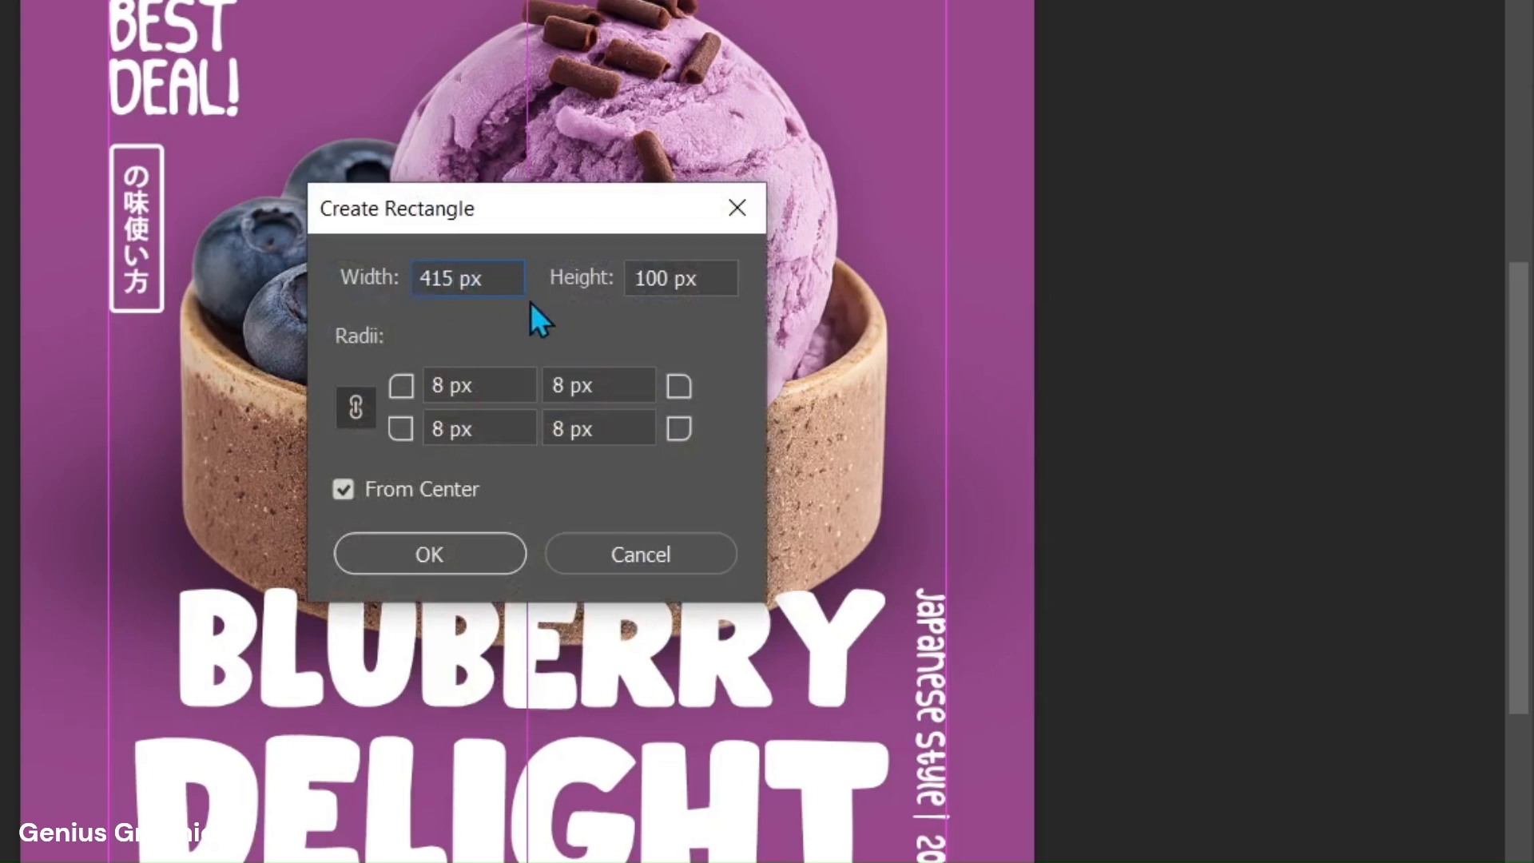
pyautogui.doubleClick(664, 279)
pyautogui.write('65')
pyautogui.click(453, 553)
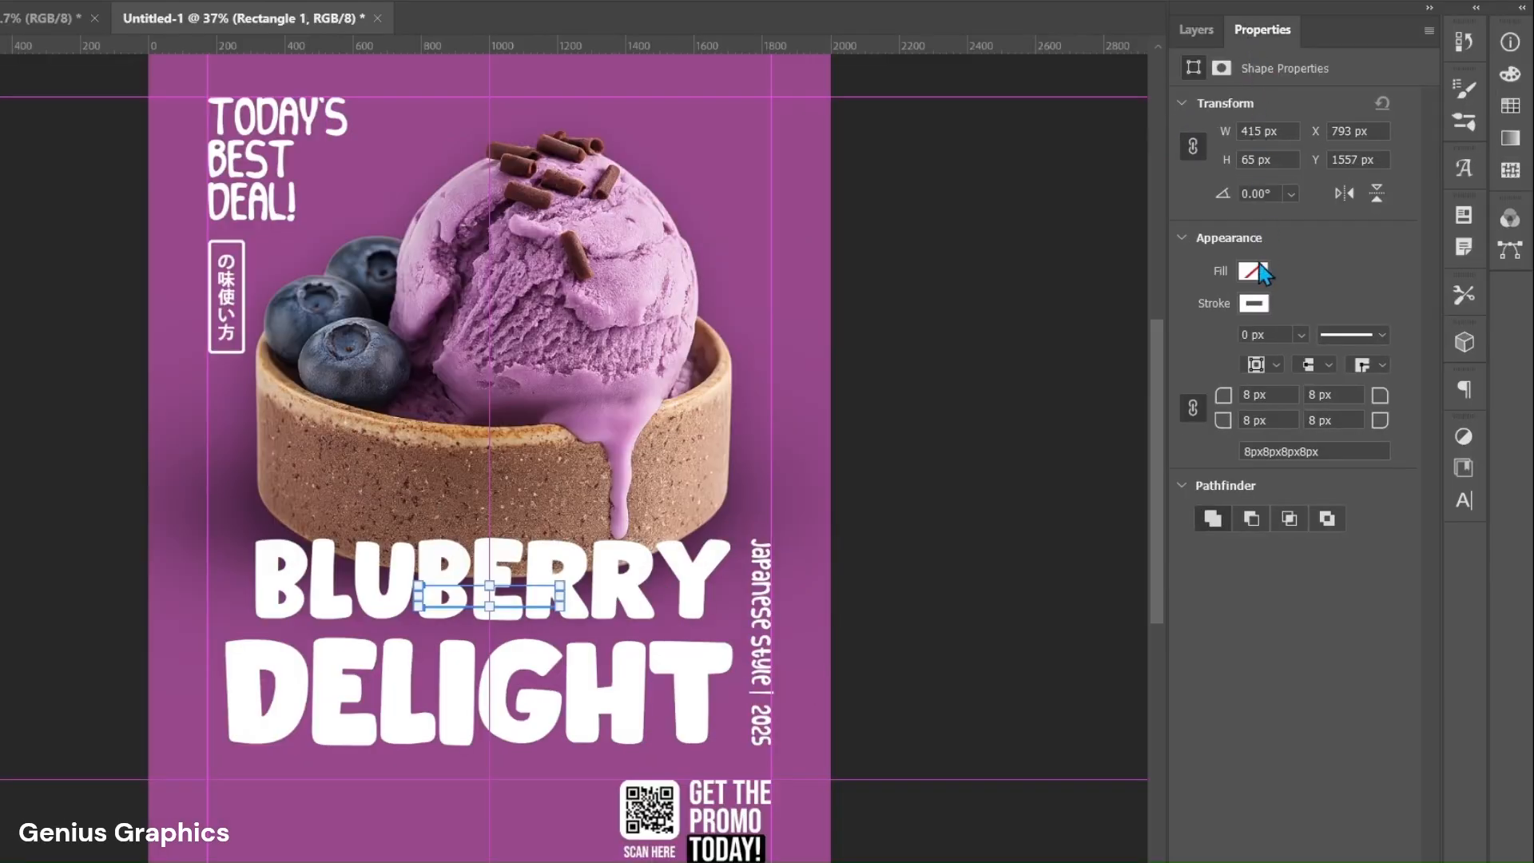
# Fill the 415 × 65 px rectangle with dark grey 2e2d2d and remove its stroke
pyautogui.click(1256, 271)
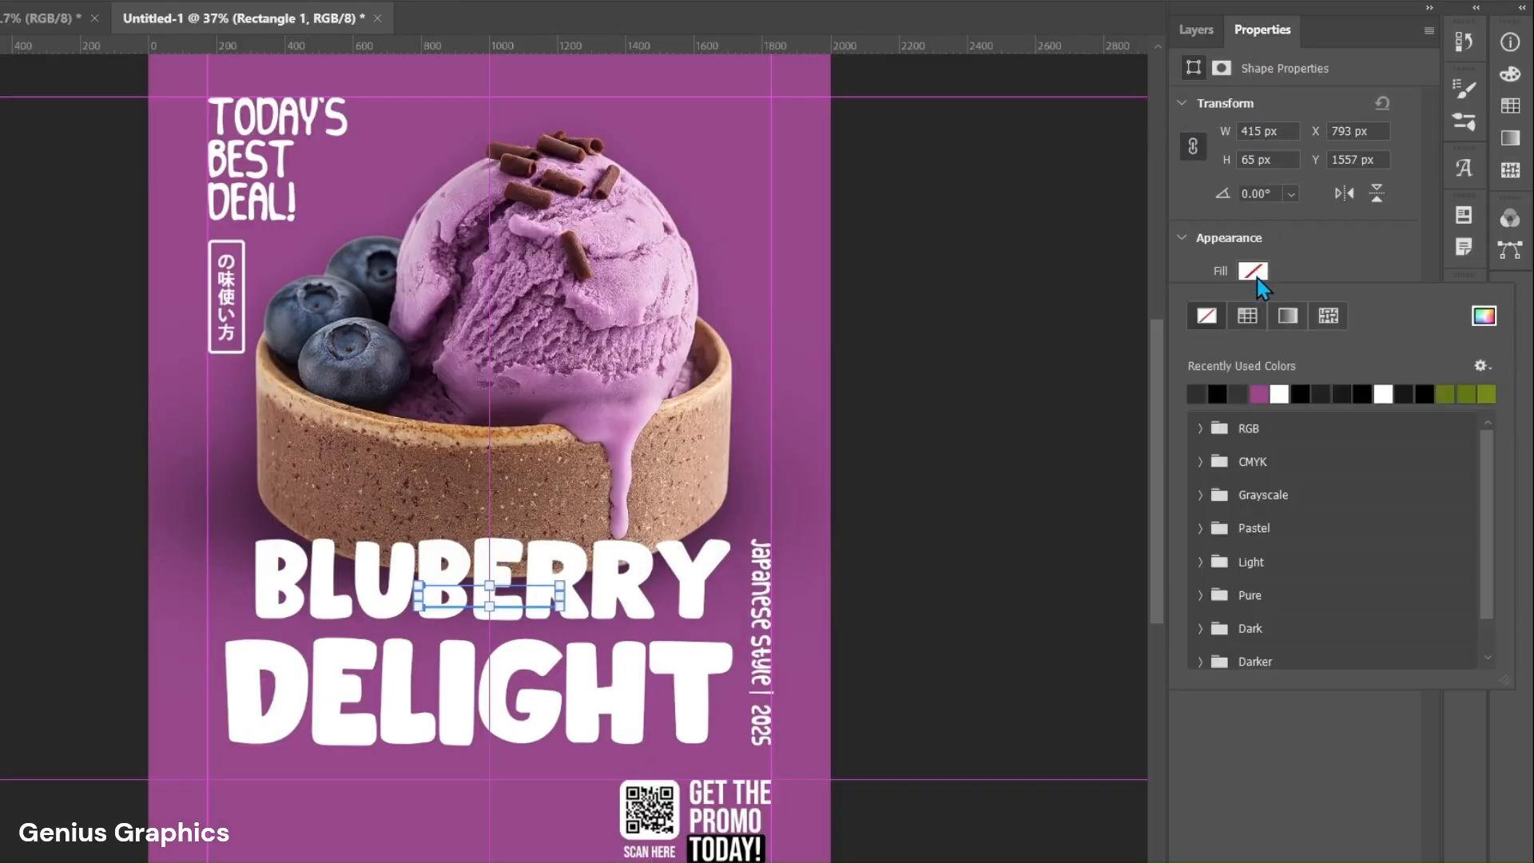
pyautogui.click(1481, 316)
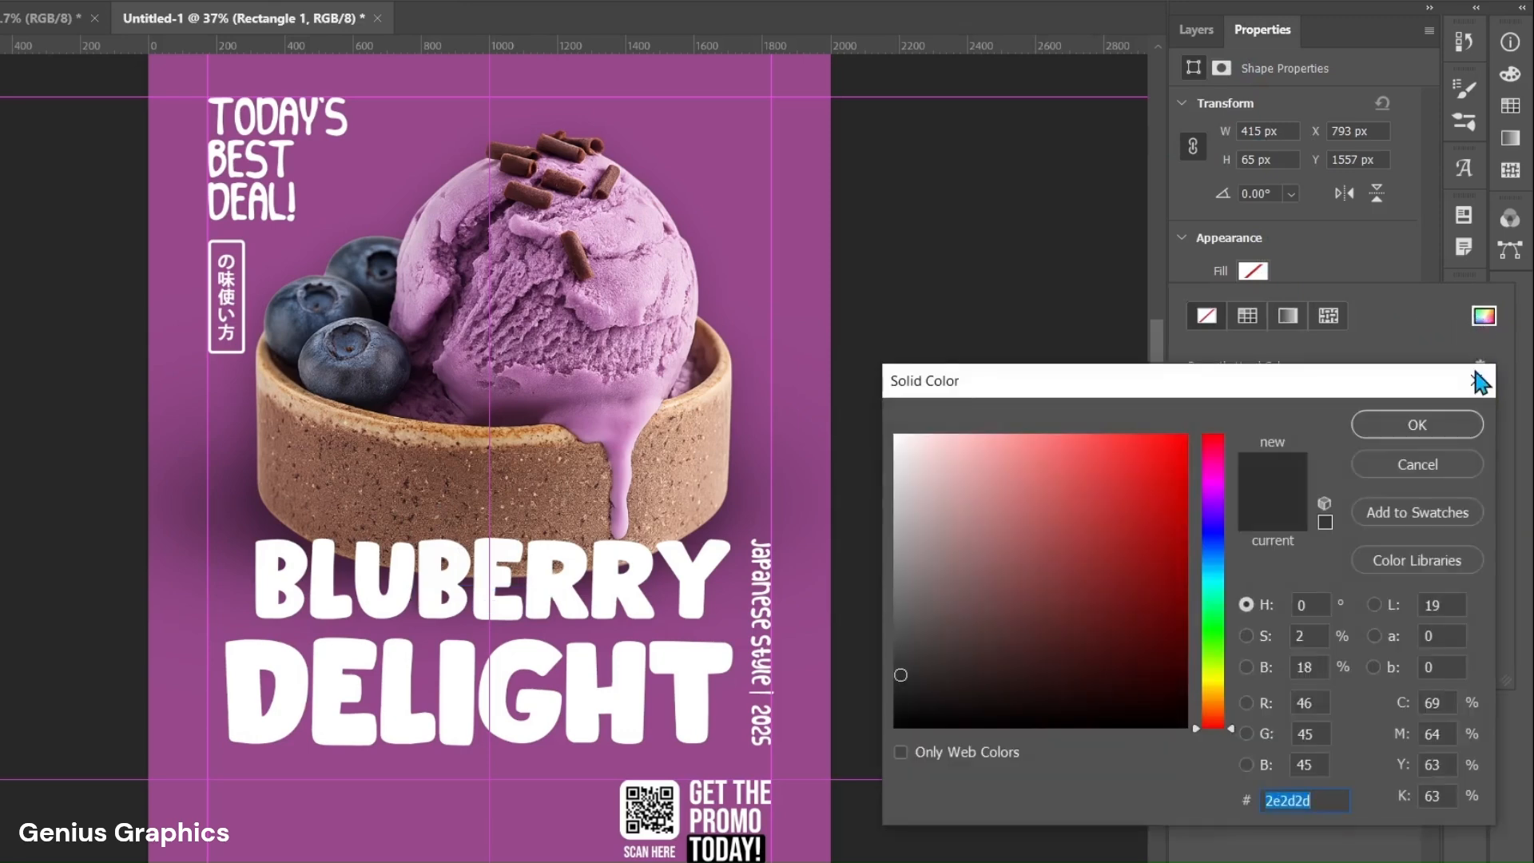
pyautogui.click(1331, 805)
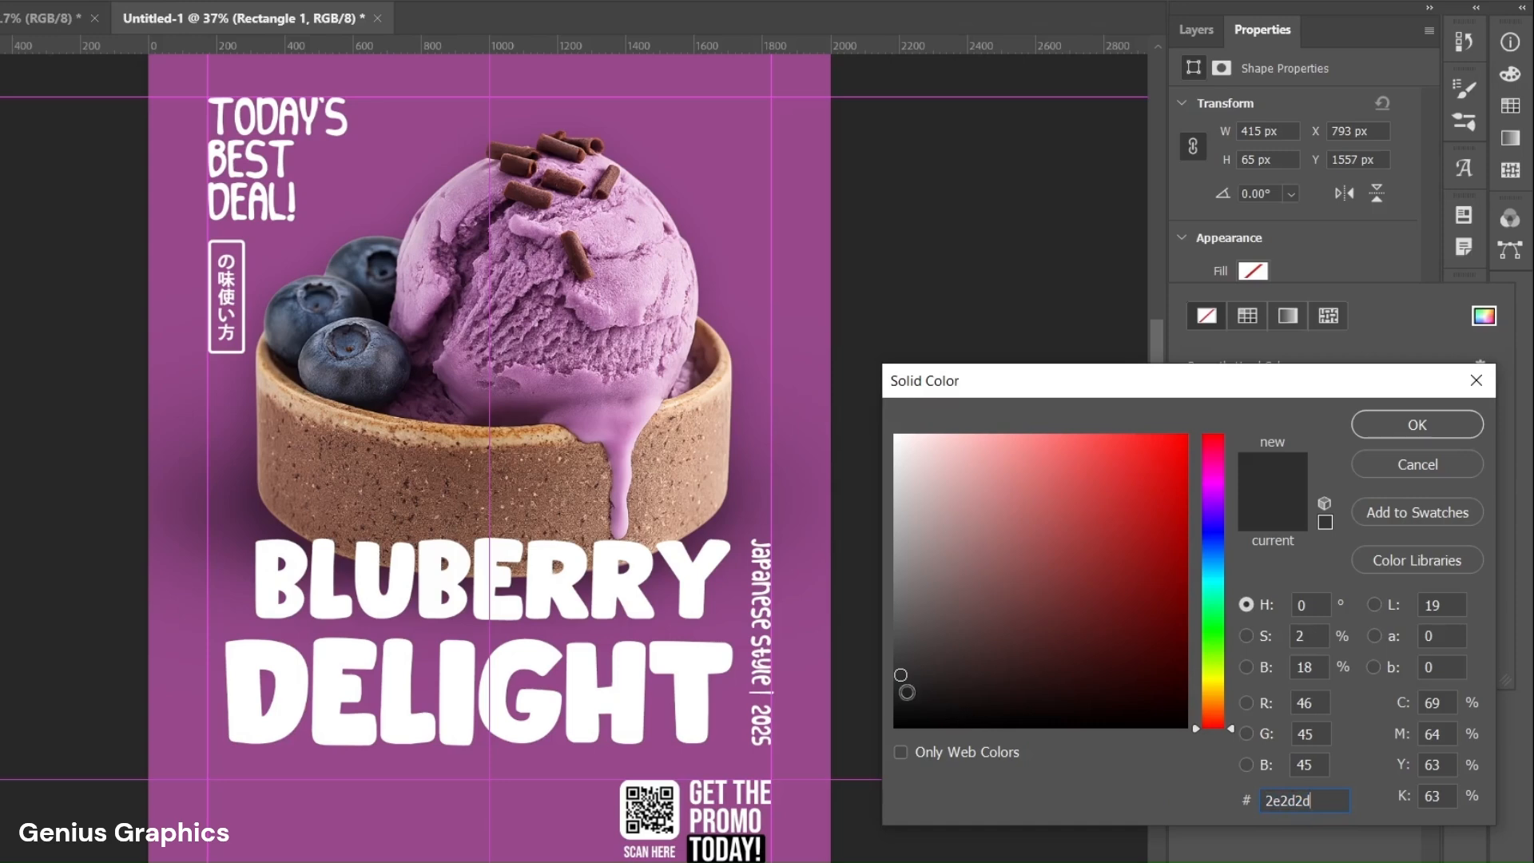
pyautogui.click(1408, 438)
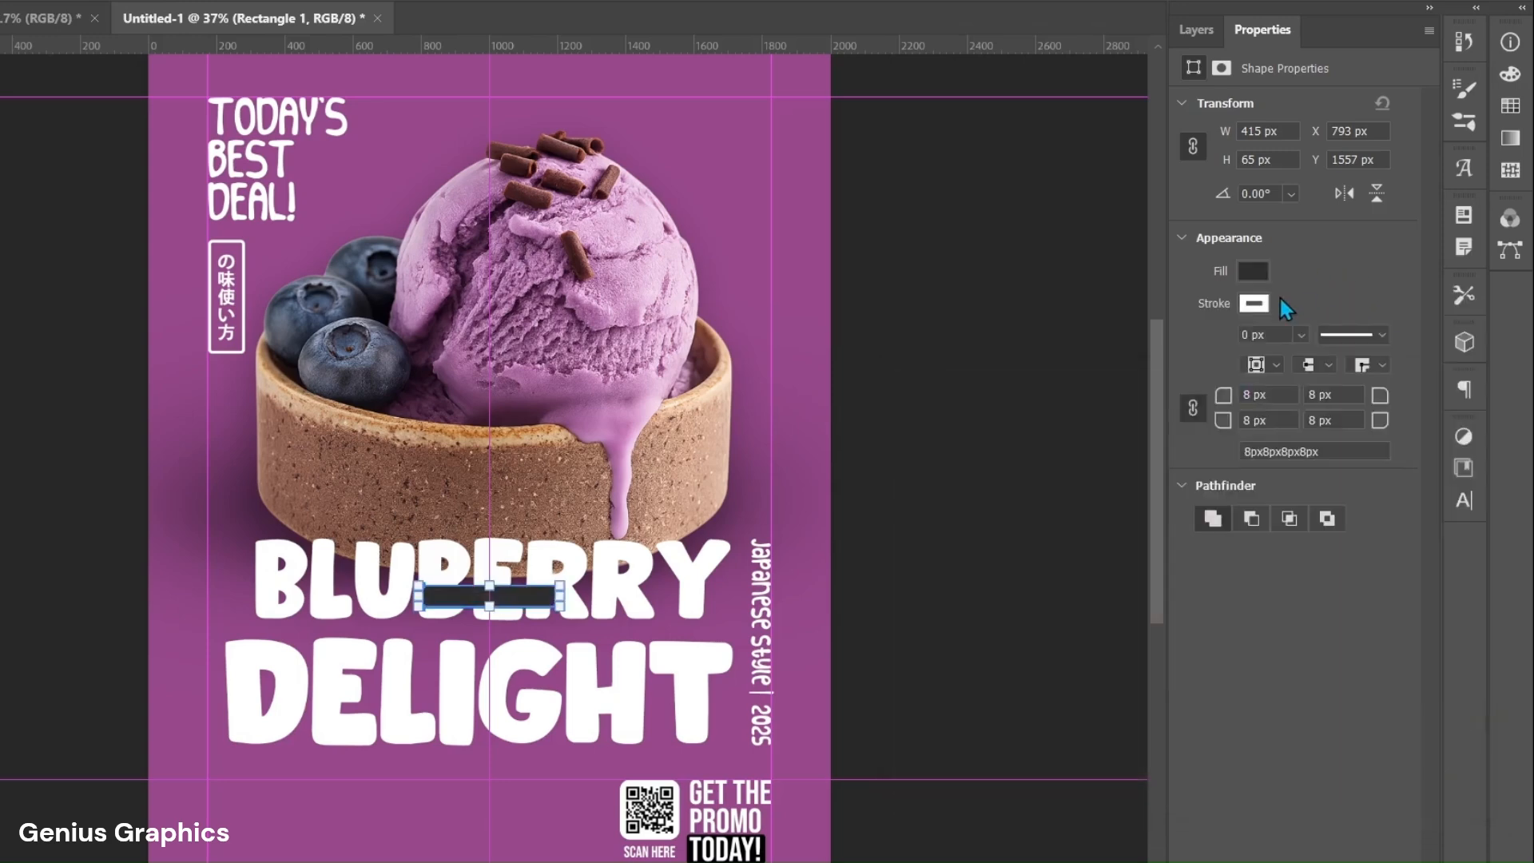
pyautogui.click(1252, 306)
pyautogui.click(1205, 346)
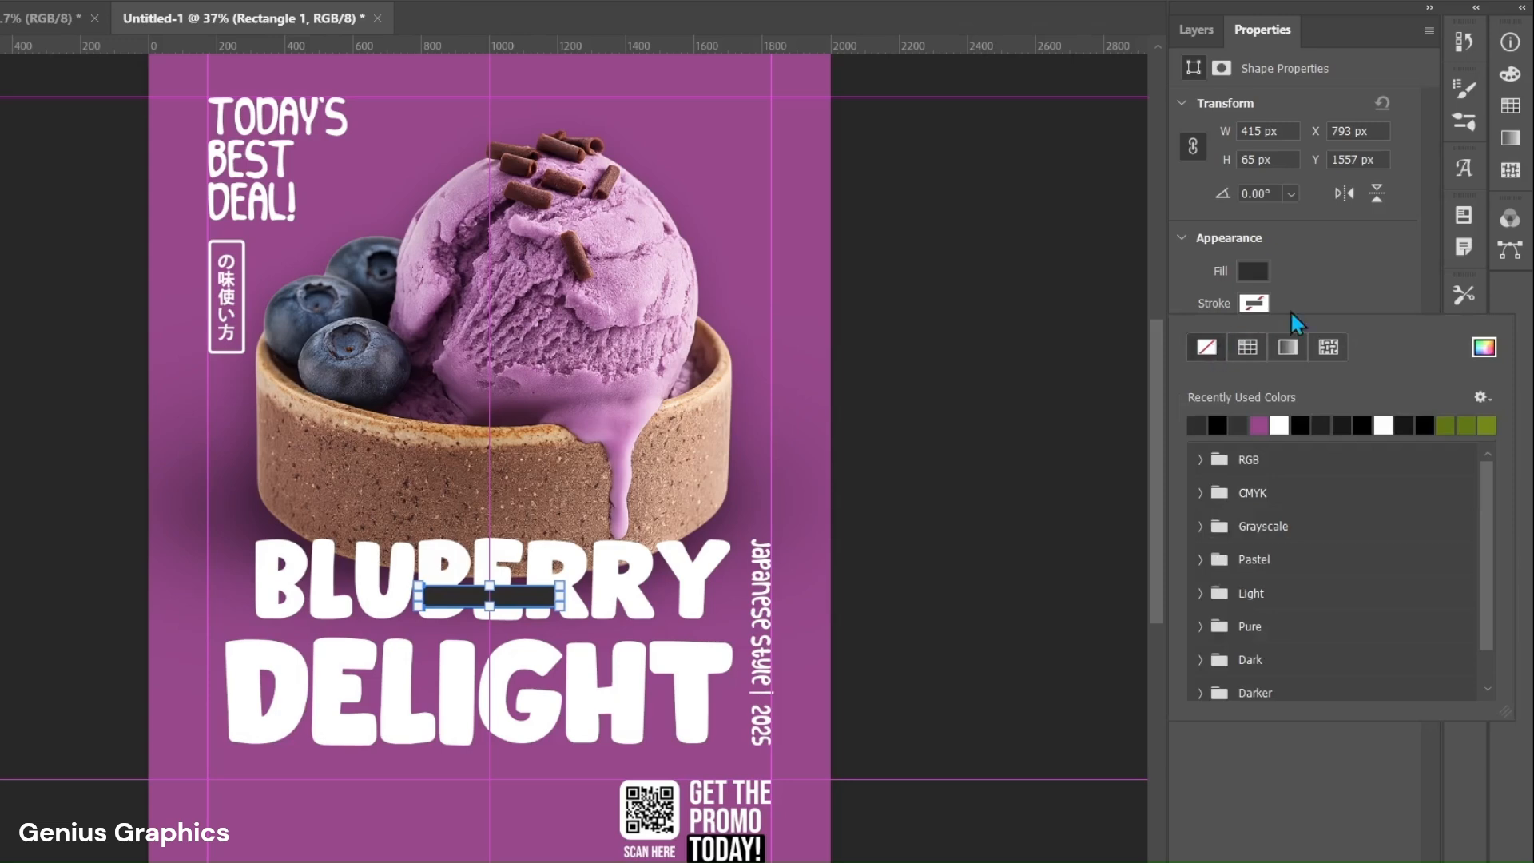
pyautogui.click(1358, 286)
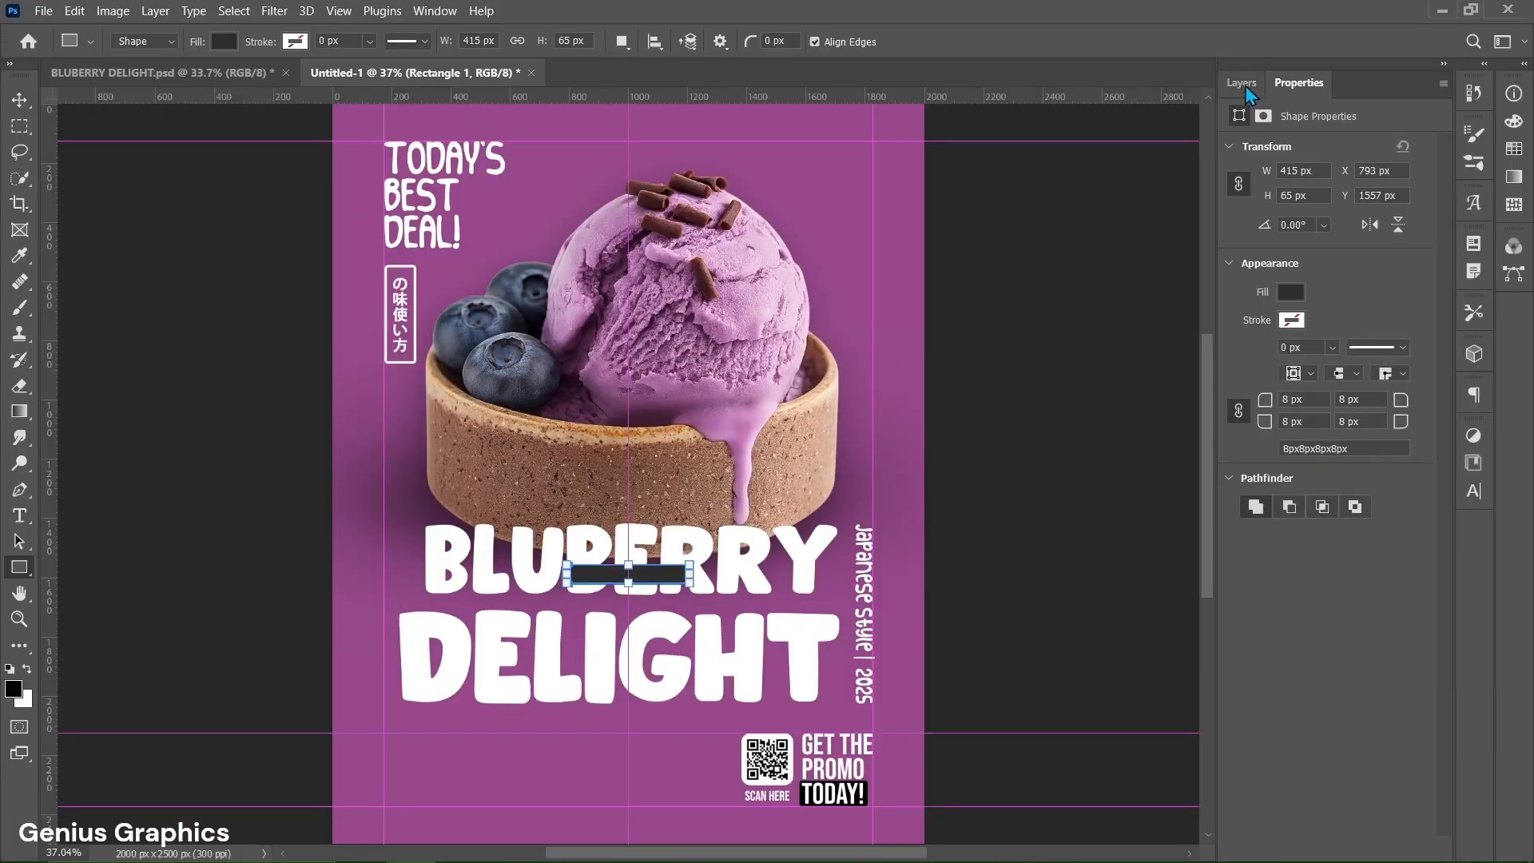
# Move the dark grey bar below DELIGHT, snapped to the left margin guide and the horizontal guide level with the QR code
pyautogui.click(1200, 40)
pyautogui.press('v')
pyautogui.moveTo(644, 577); pyautogui.dragTo(462, 747)
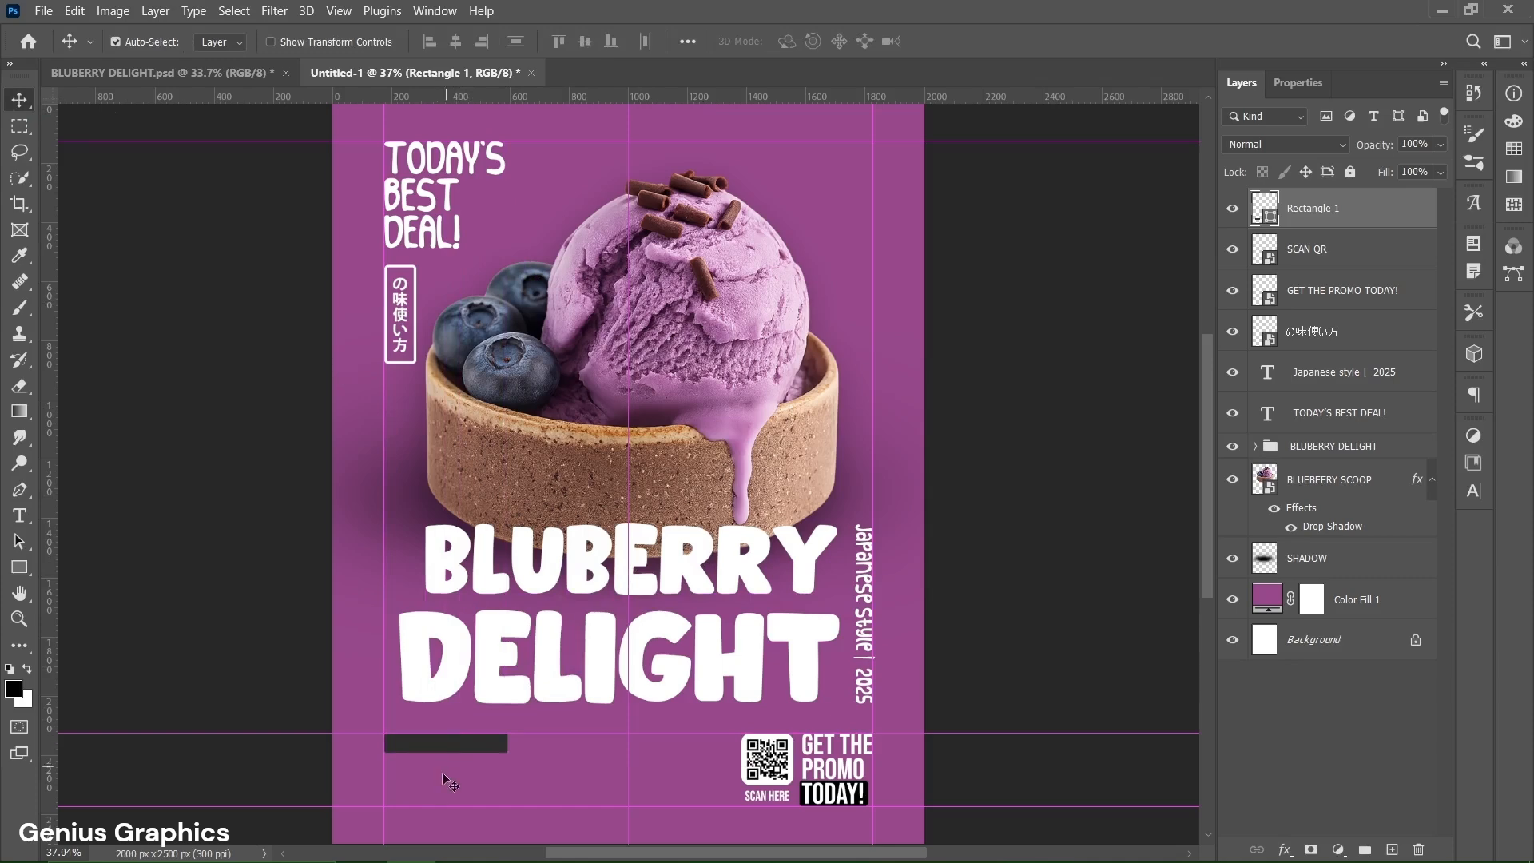
# Create a 104 × 104 px circle below DELIGHT, to the right of the dark grey bar
pyautogui.scroll(5, 427, 778)
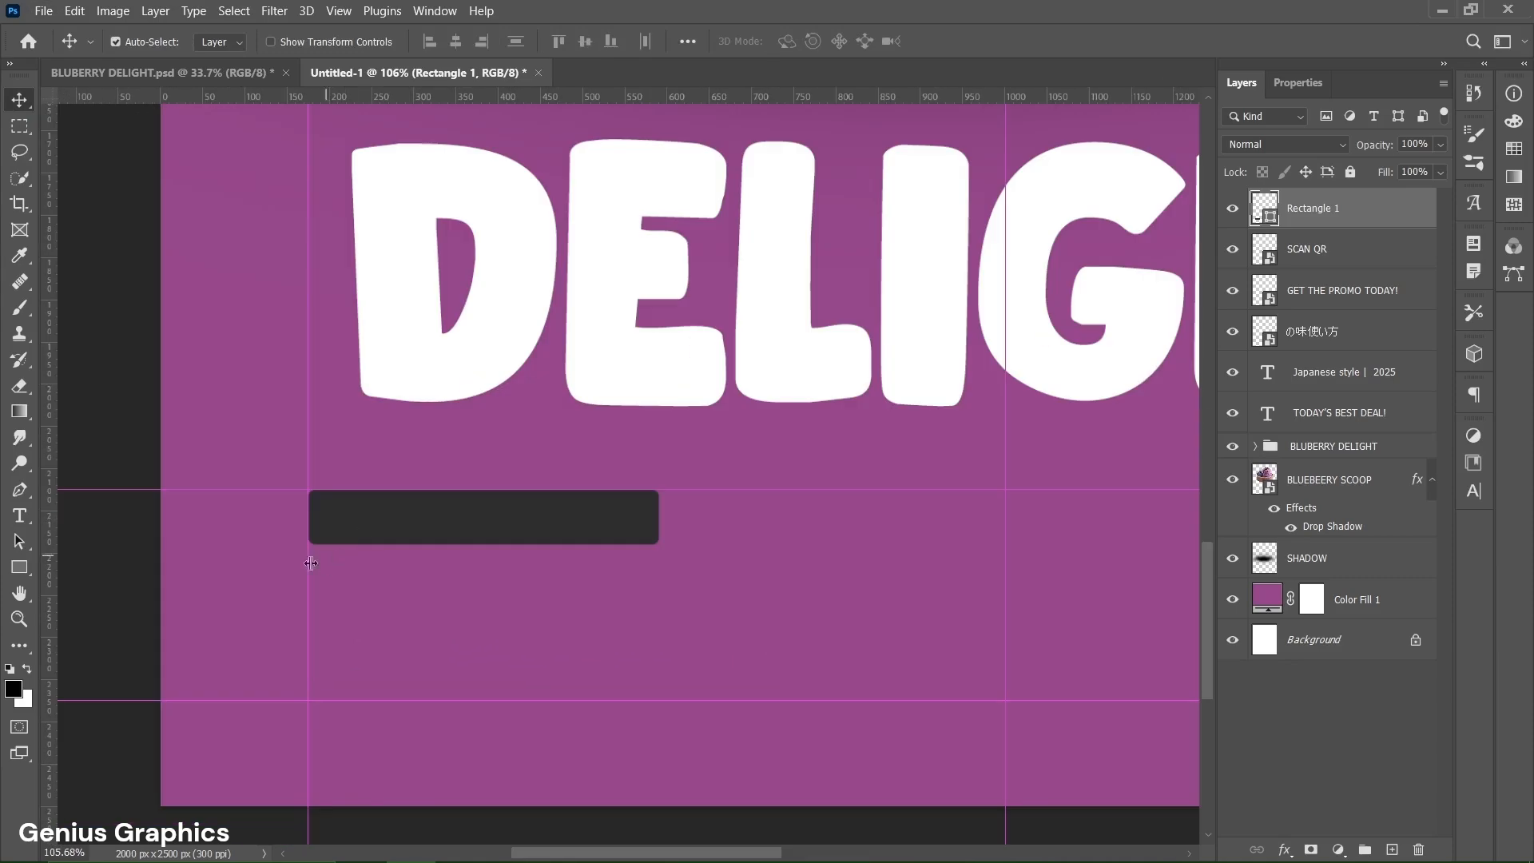
pyautogui.click(19, 567)
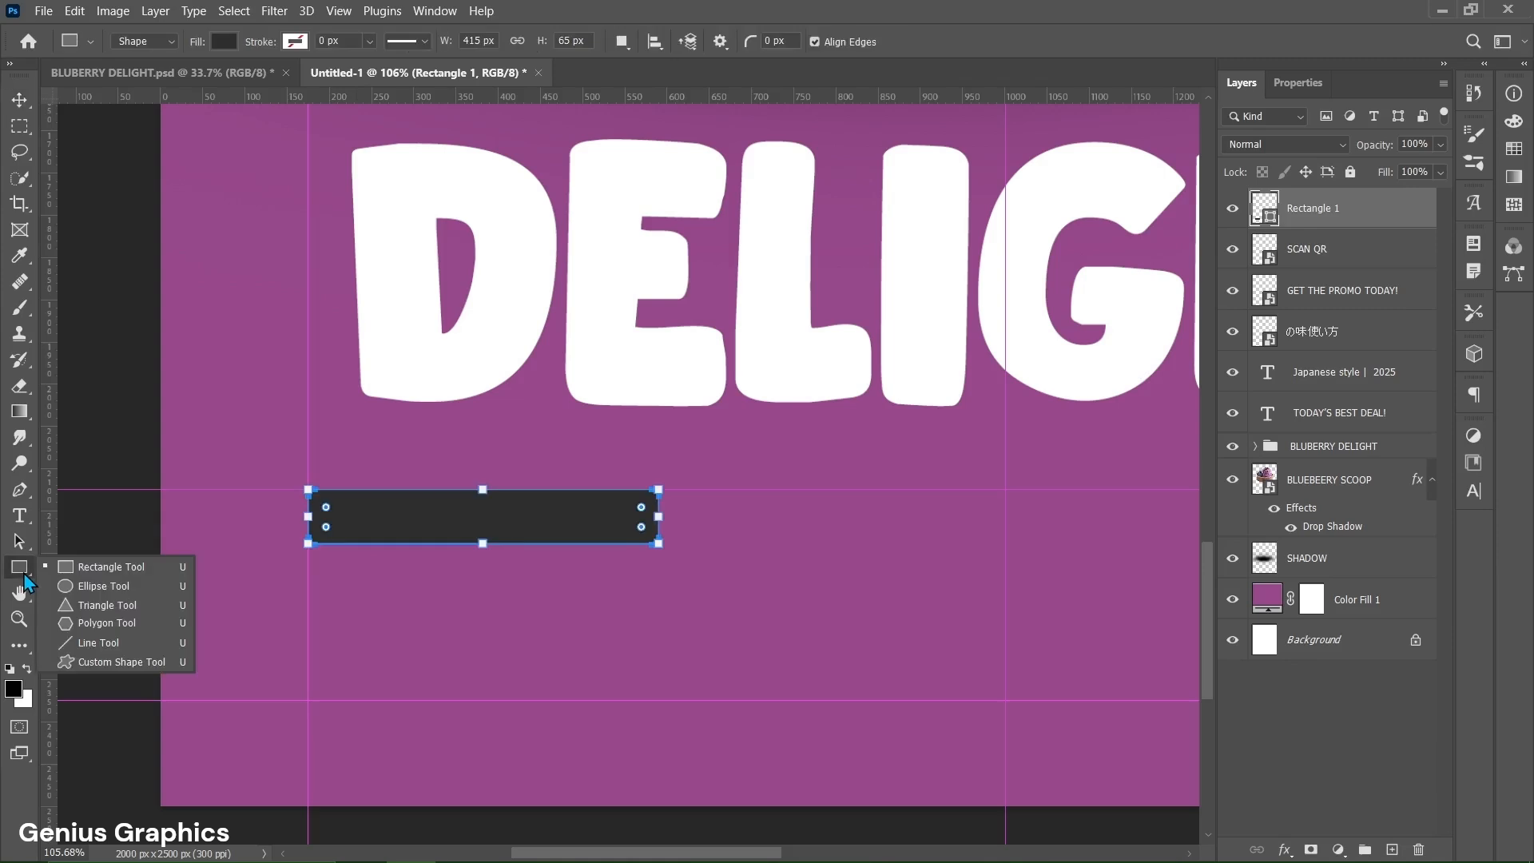
pyautogui.click(104, 587)
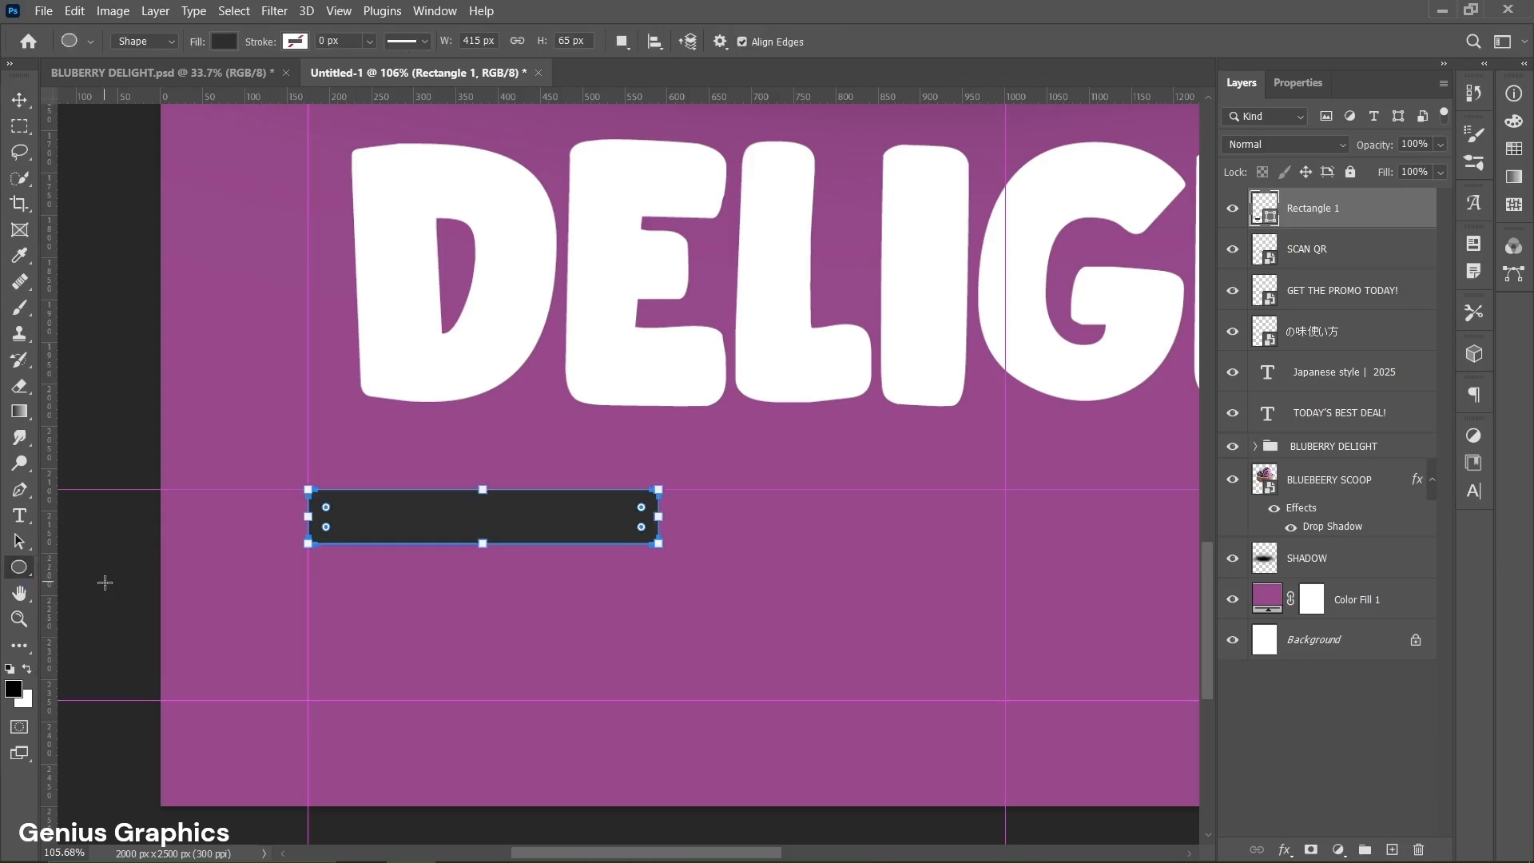
pyautogui.click(813, 531)
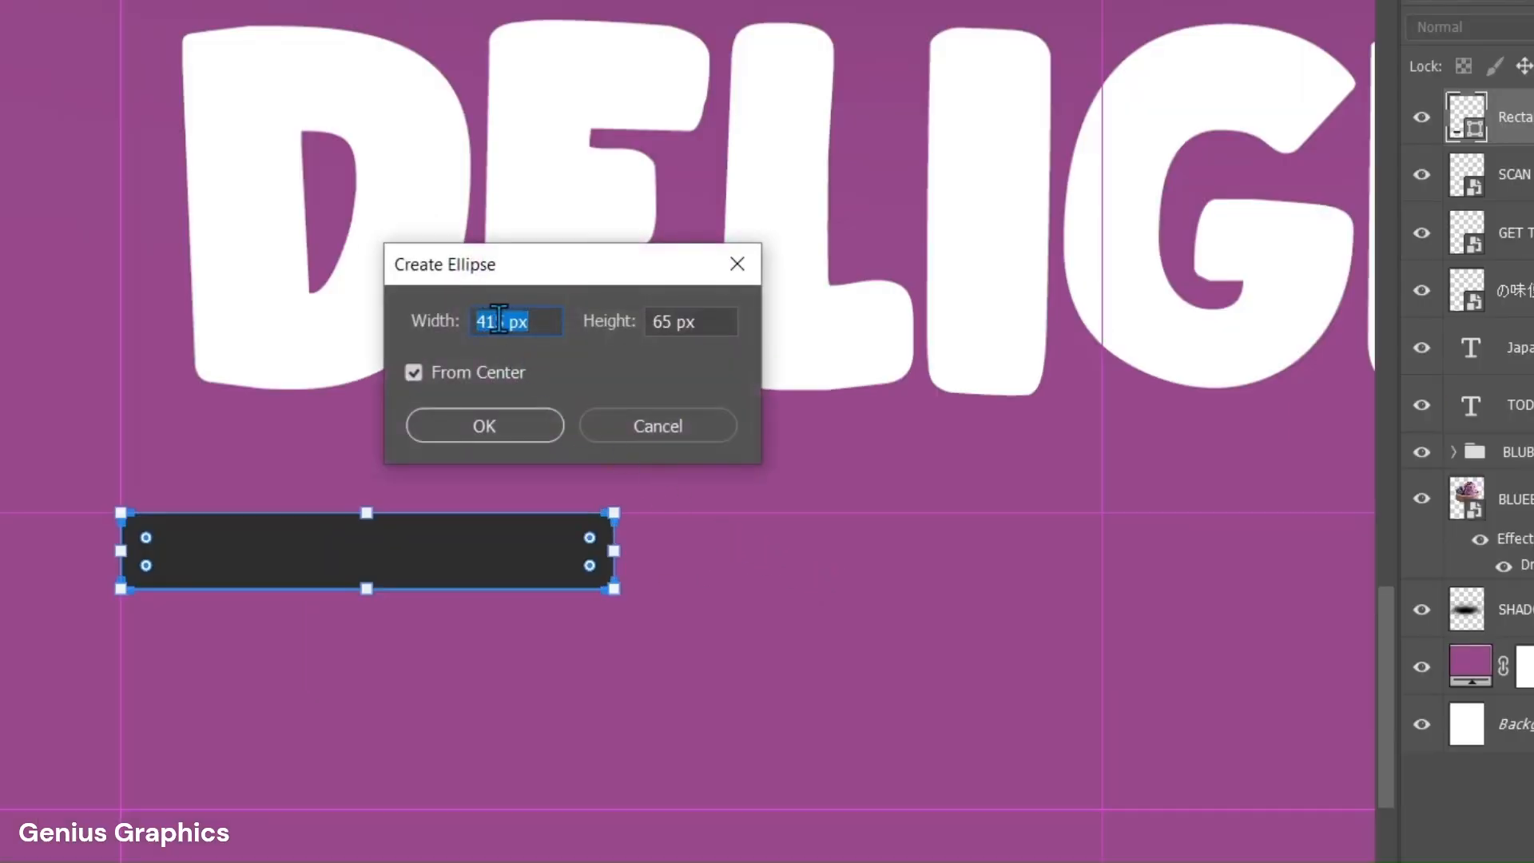
pyautogui.write('104')
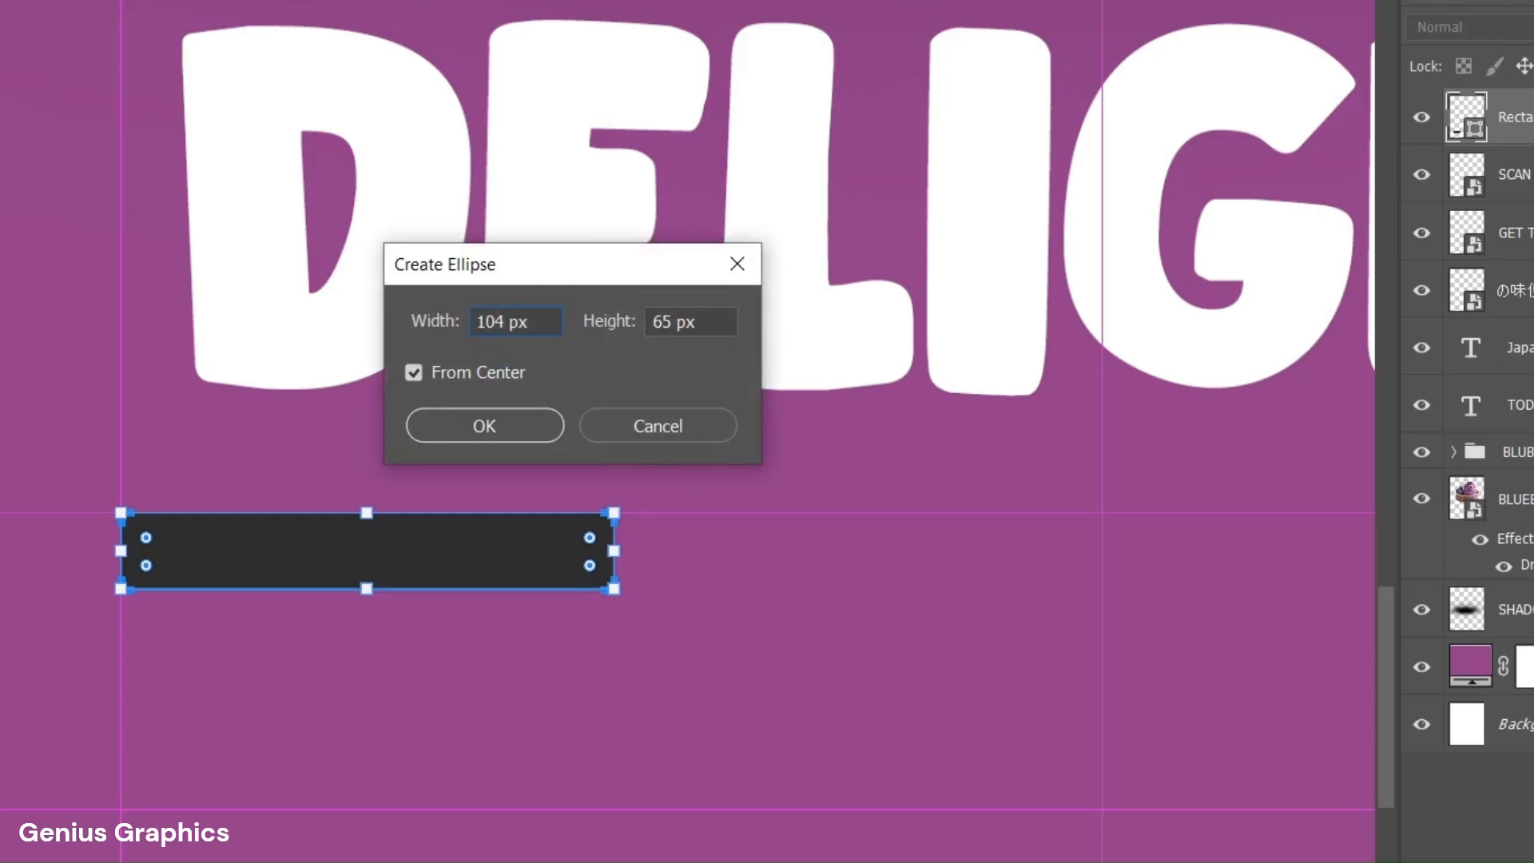
pyautogui.doubleClick(662, 321)
pyautogui.write('104')
pyautogui.click(520, 423)
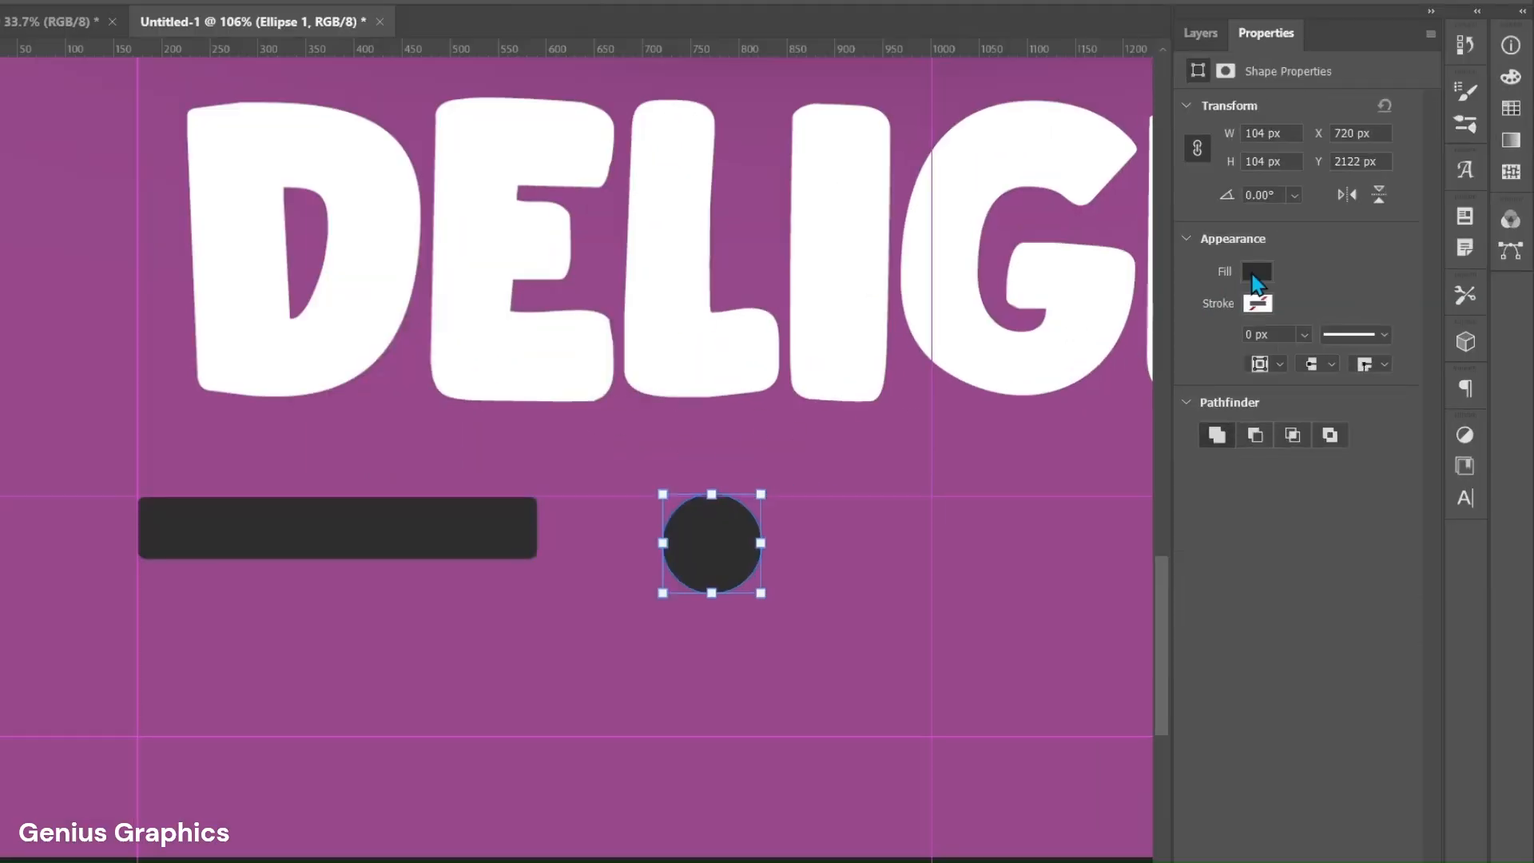
# Fill the 104 px circle with solid white ffffff and no stroke
pyautogui.click(1291, 291)
pyautogui.click(1483, 317)
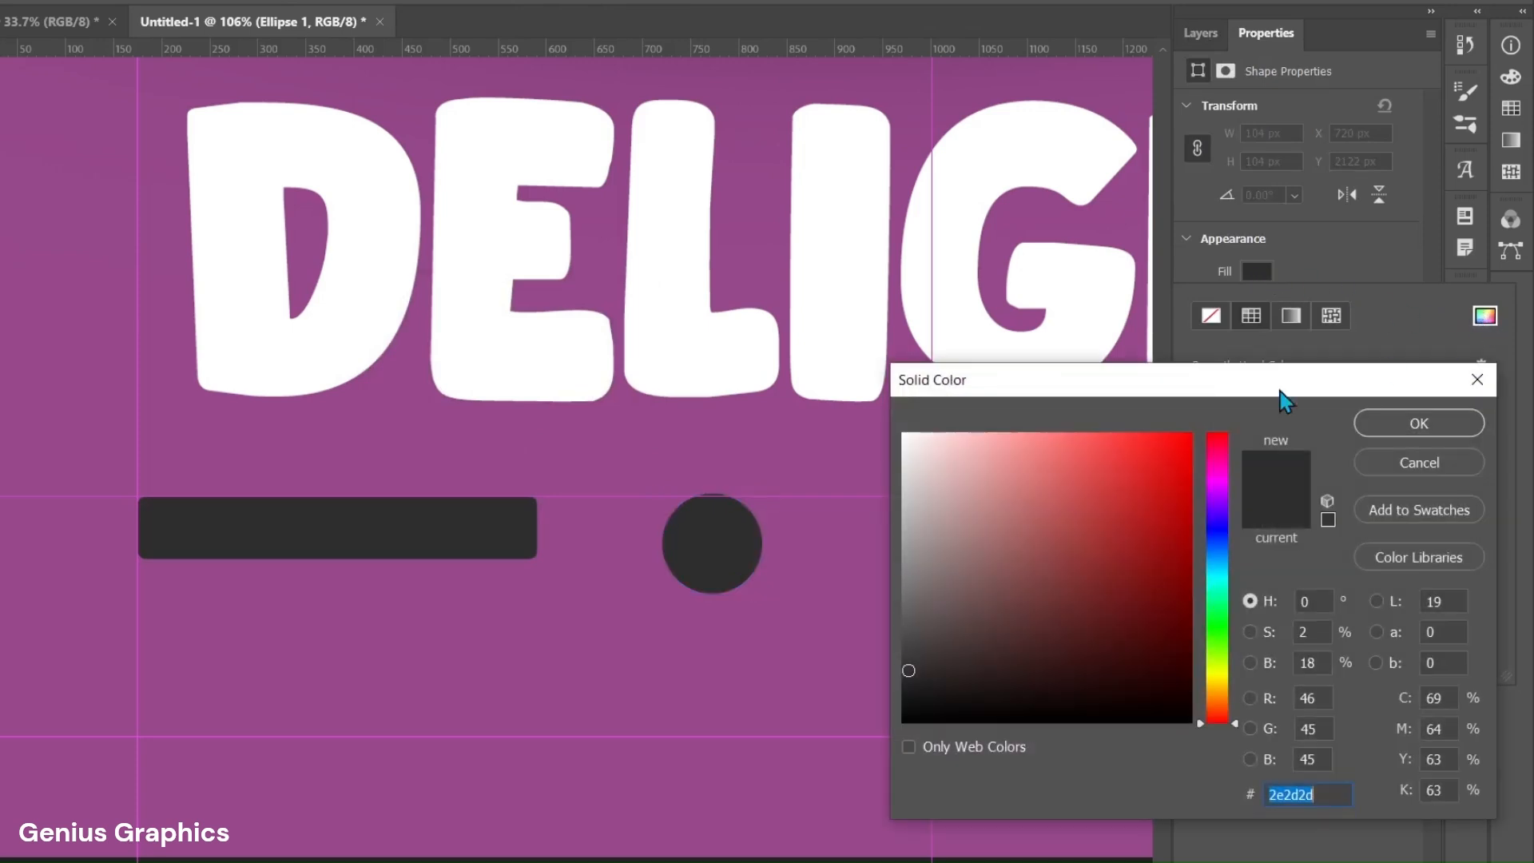
pyautogui.write('ffffff')
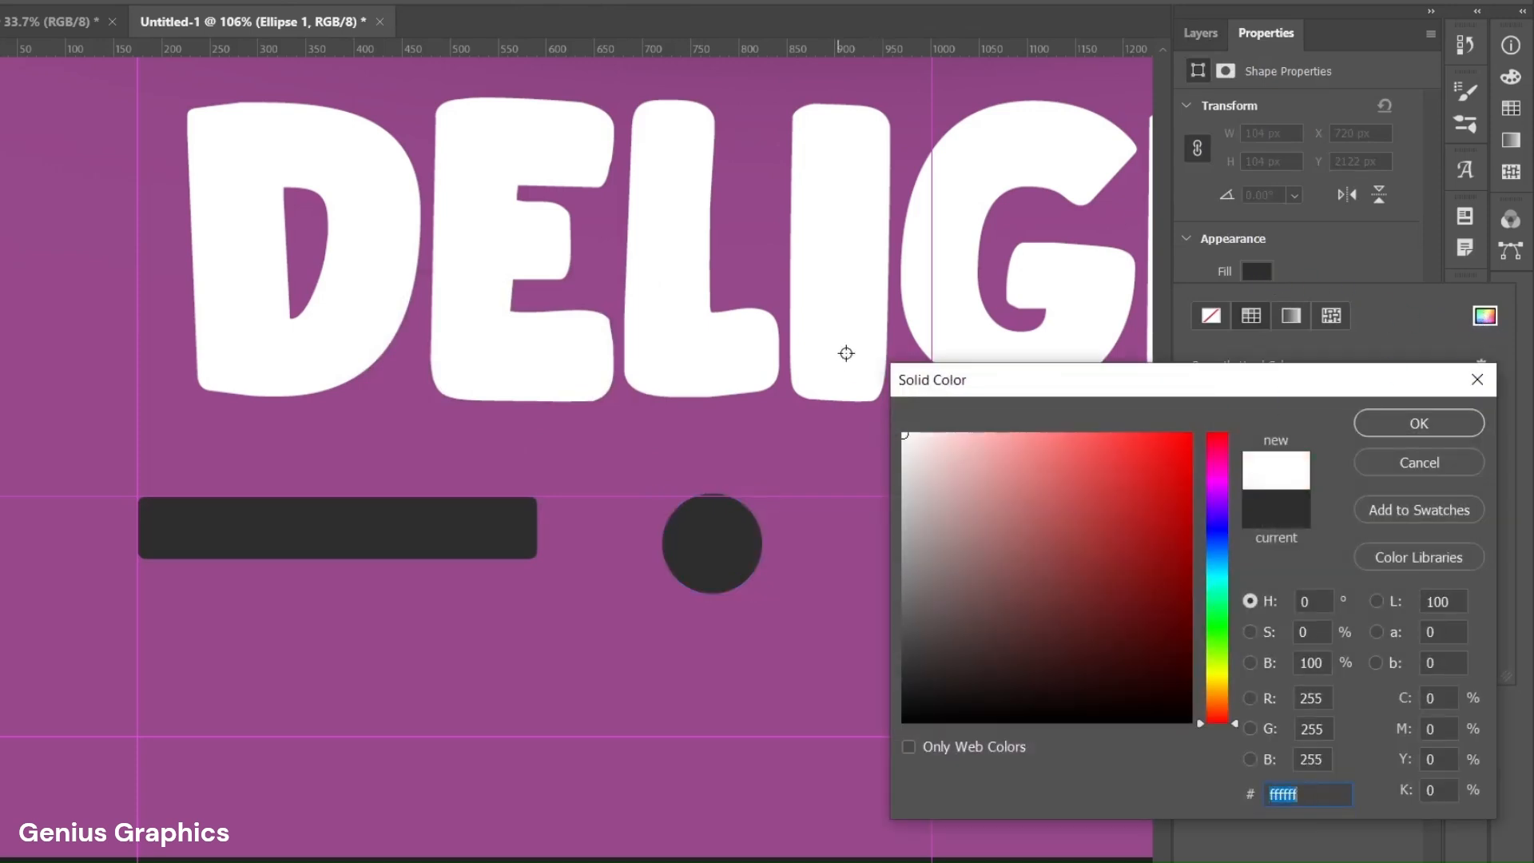
pyautogui.click(1309, 794)
pyautogui.click(1419, 423)
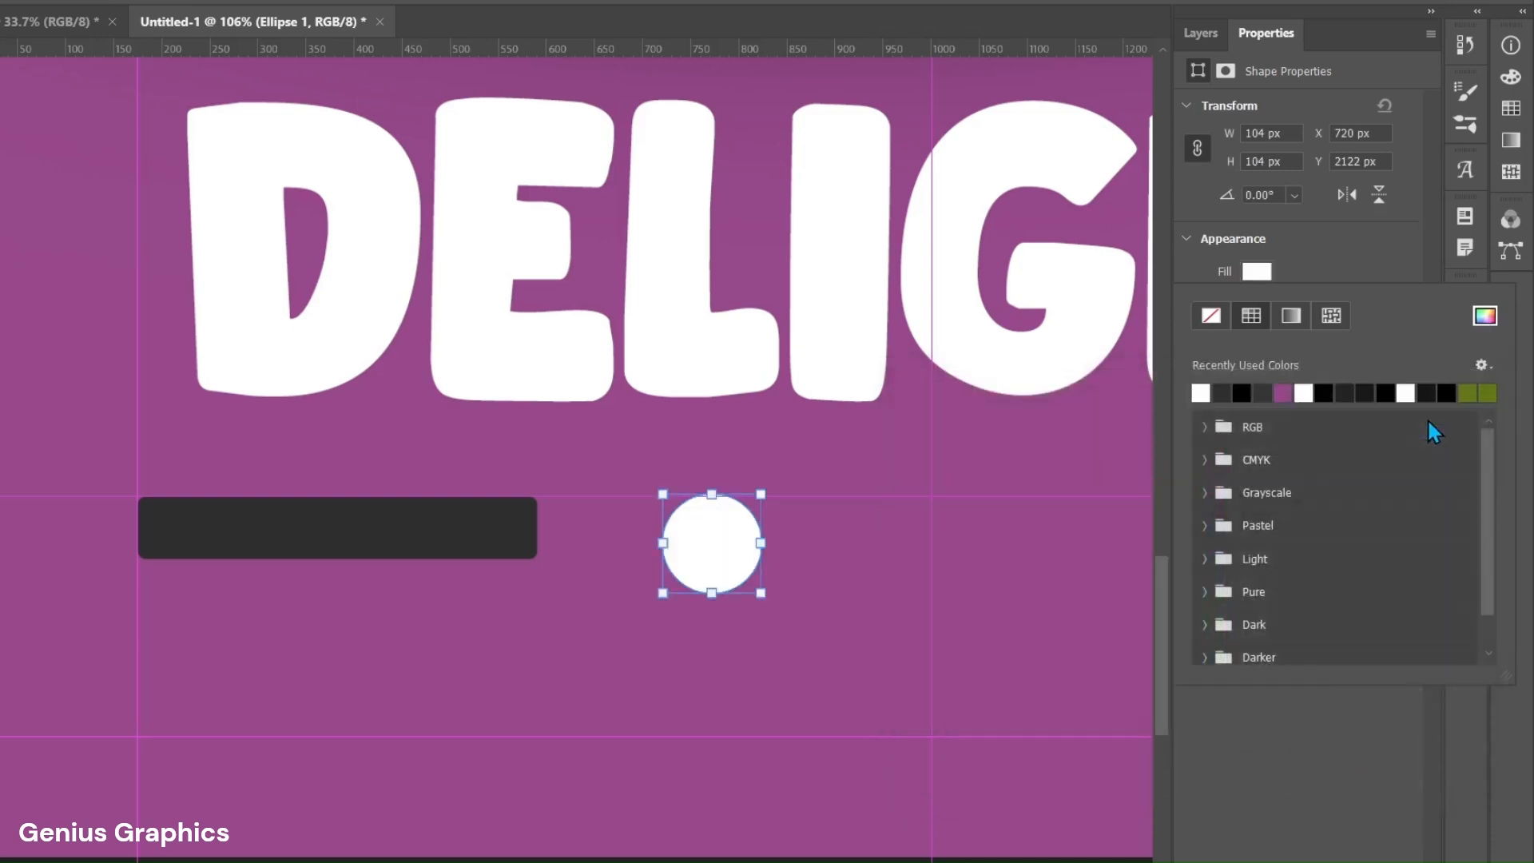
pyautogui.click(1375, 261)
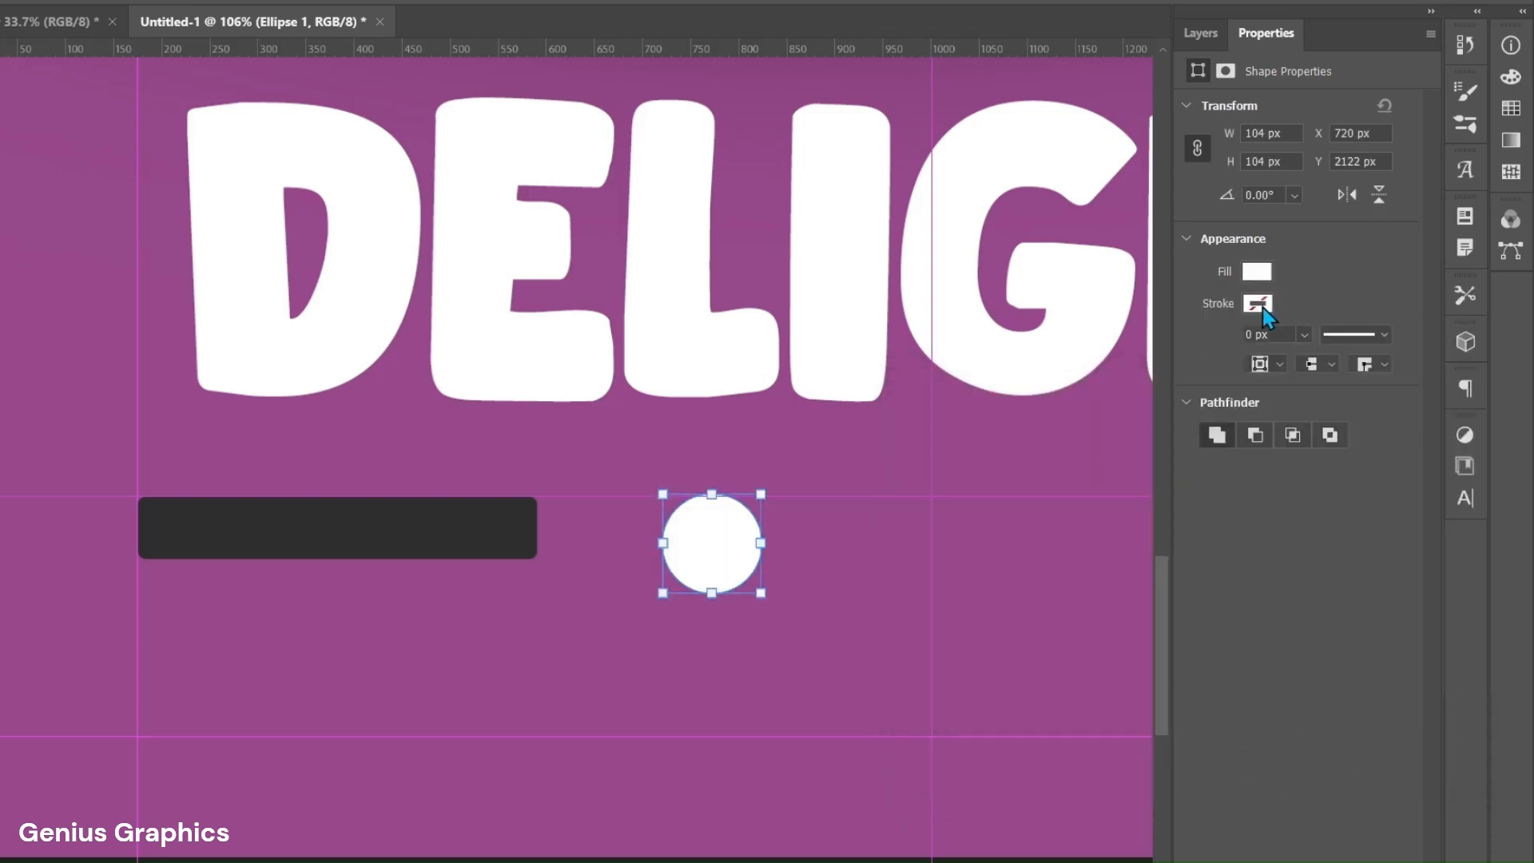
pyautogui.click(1258, 304)
pyautogui.click(1330, 280)
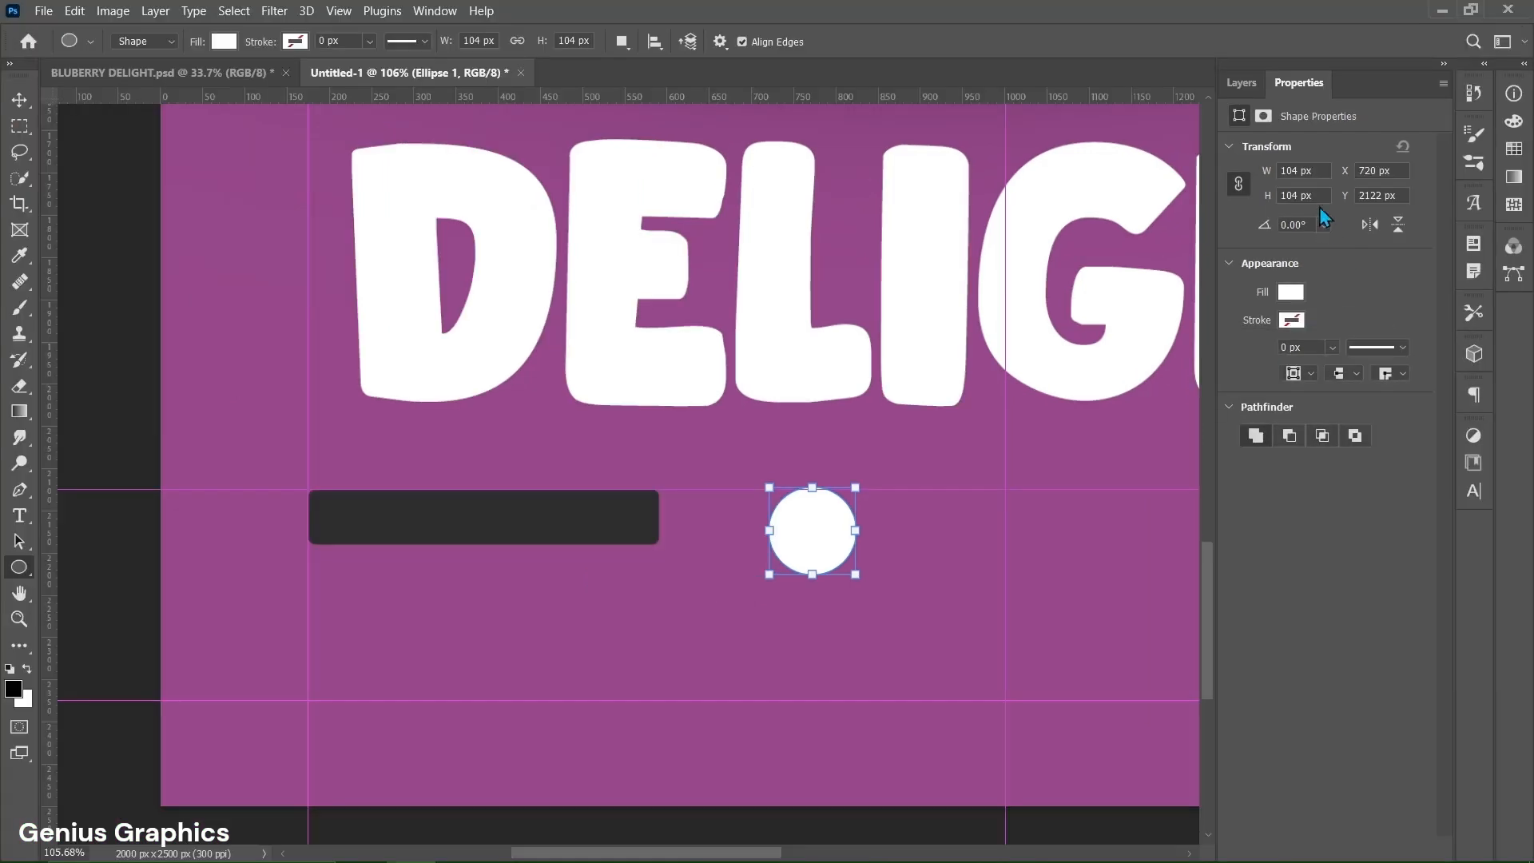
# Move the white circle onto the right end of the dark grey bar, centred on the bar's height
pyautogui.click(1240, 83)
pyautogui.press('v')
pyautogui.moveTo(814, 540); pyautogui.dragTo(595, 527)
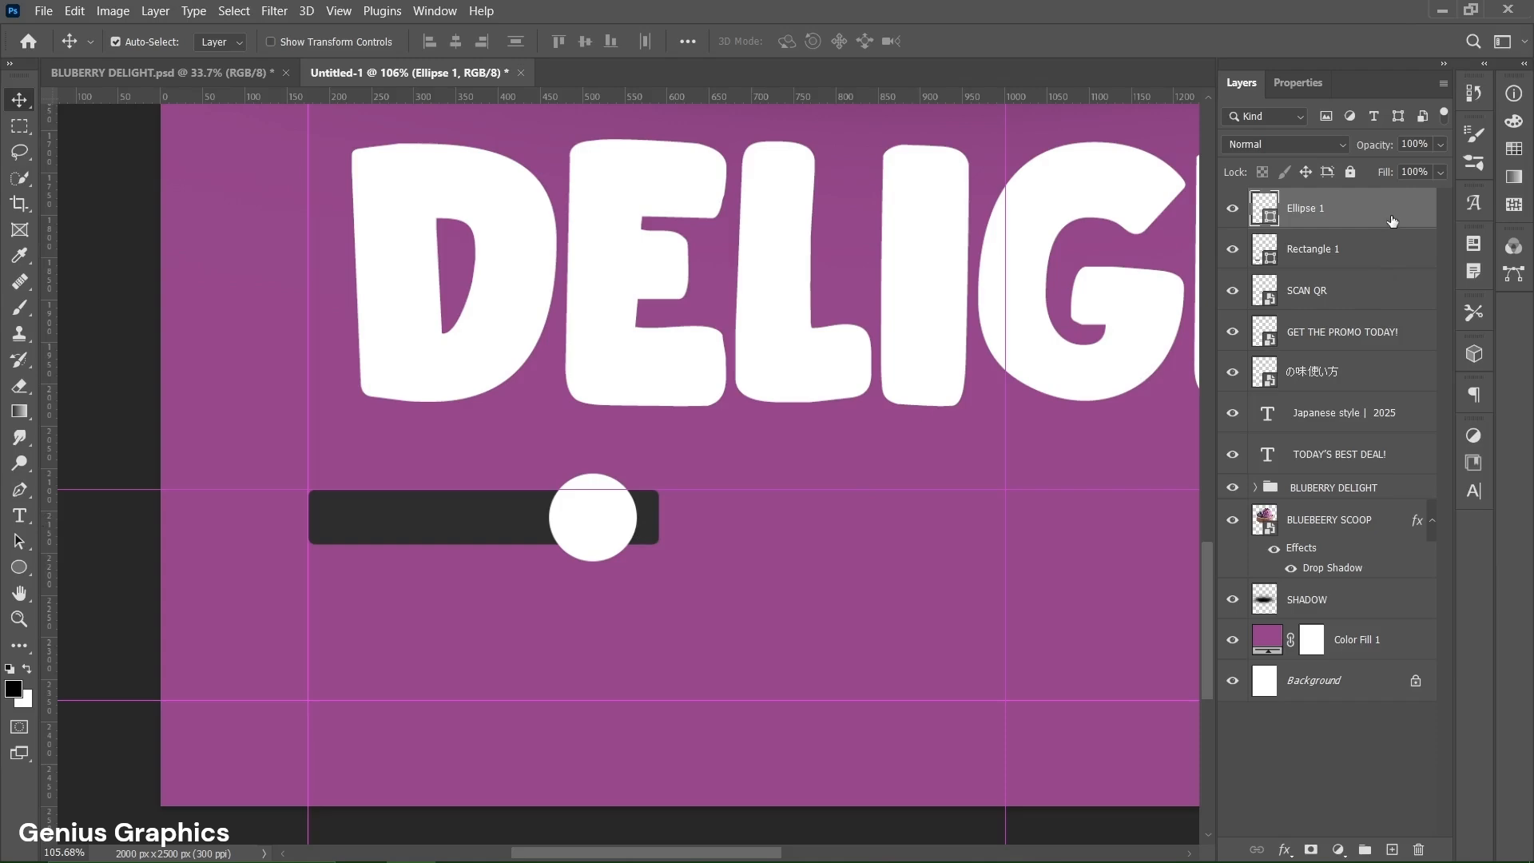
# Convert the white circle and the dark grey bar together into one smart object
pyautogui.keyDown('shift'); pyautogui.click(1396, 246); pyautogui.keyUp('shift')
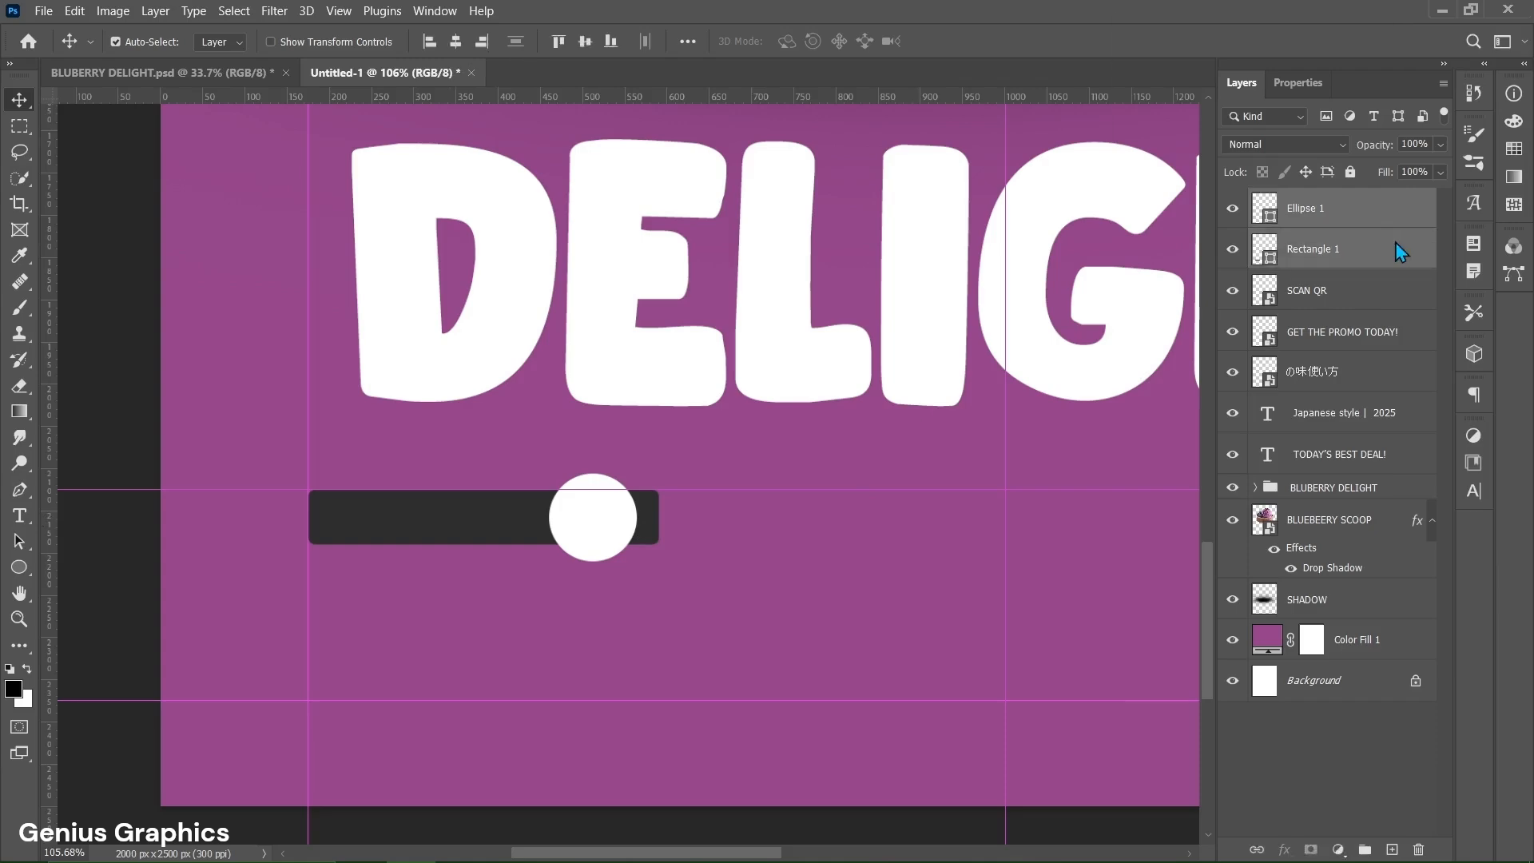
pyautogui.rightClick(1395, 246)
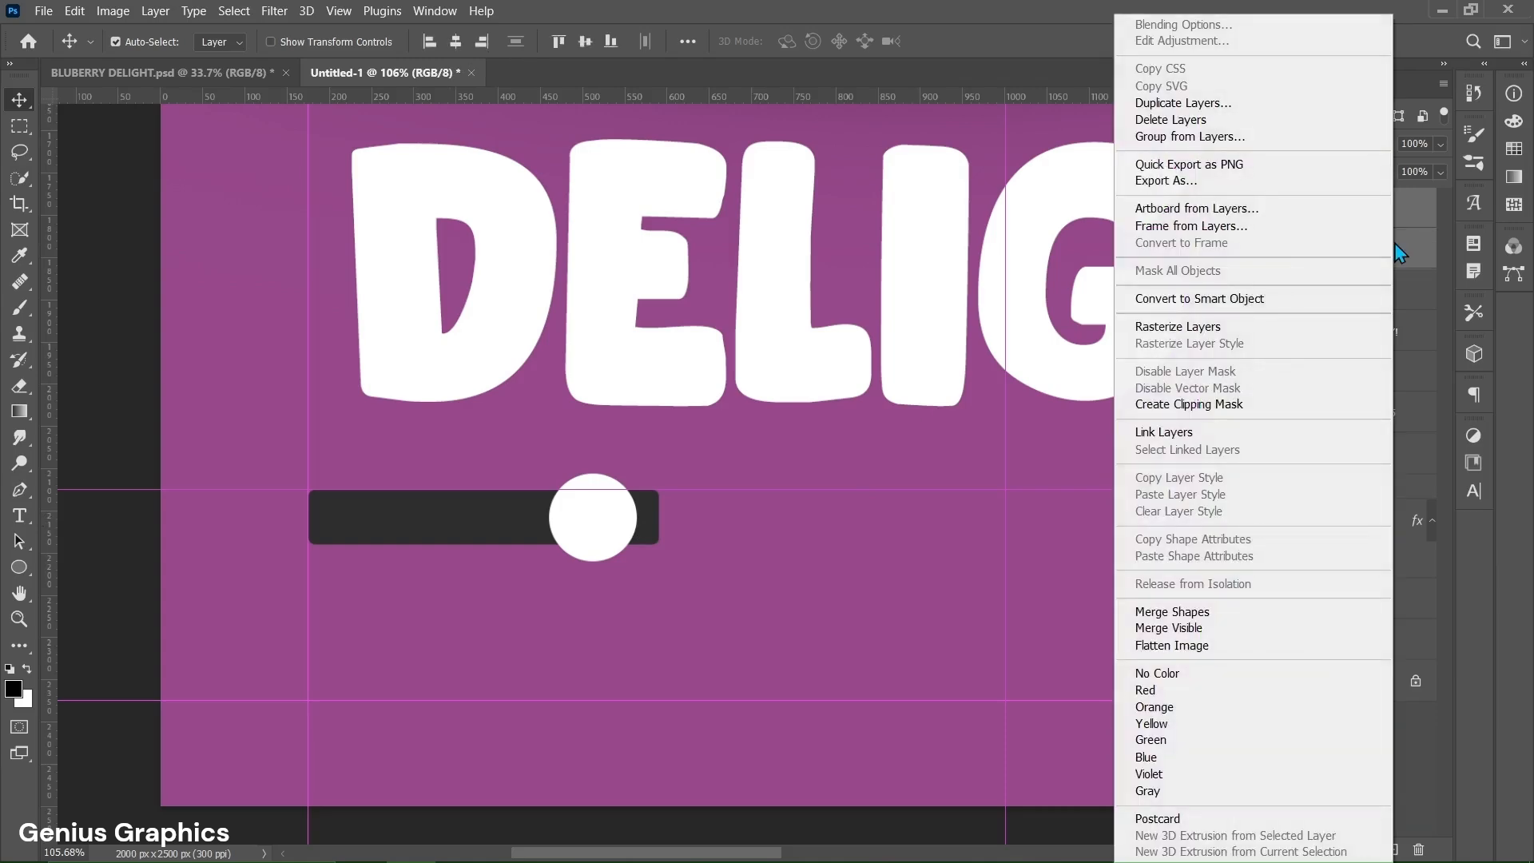
pyautogui.click(1324, 300)
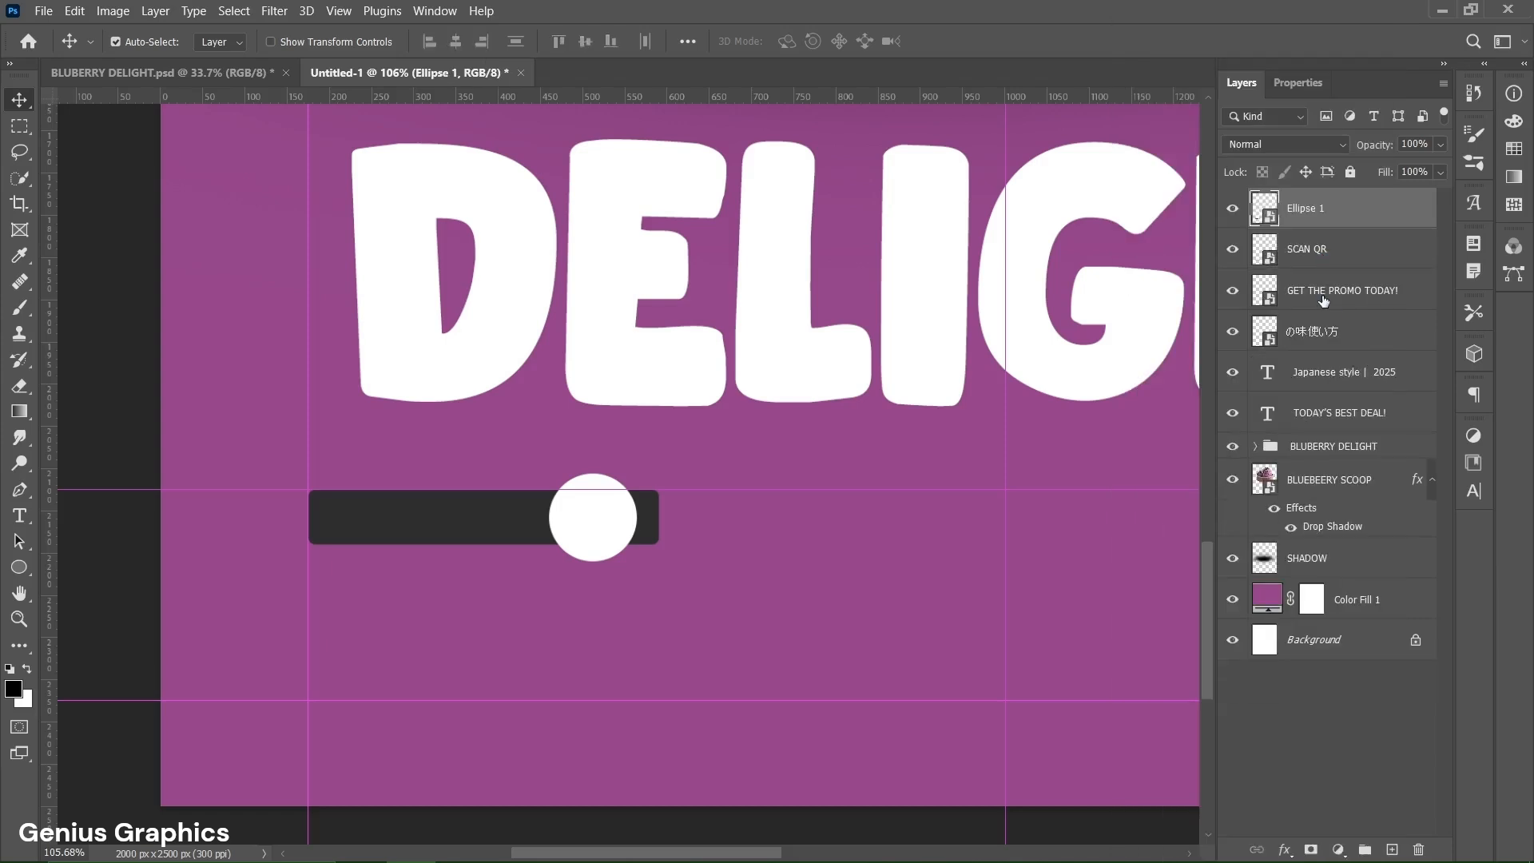
# Rename the smart object layer holding the bar and circle as SHAPES
pyautogui.doubleClick(1320, 208)
pyautogui.write('SHAPES')
pyautogui.press('Return')
pyautogui.moveTo(679, 383); pyautogui.dragTo(662, 426)
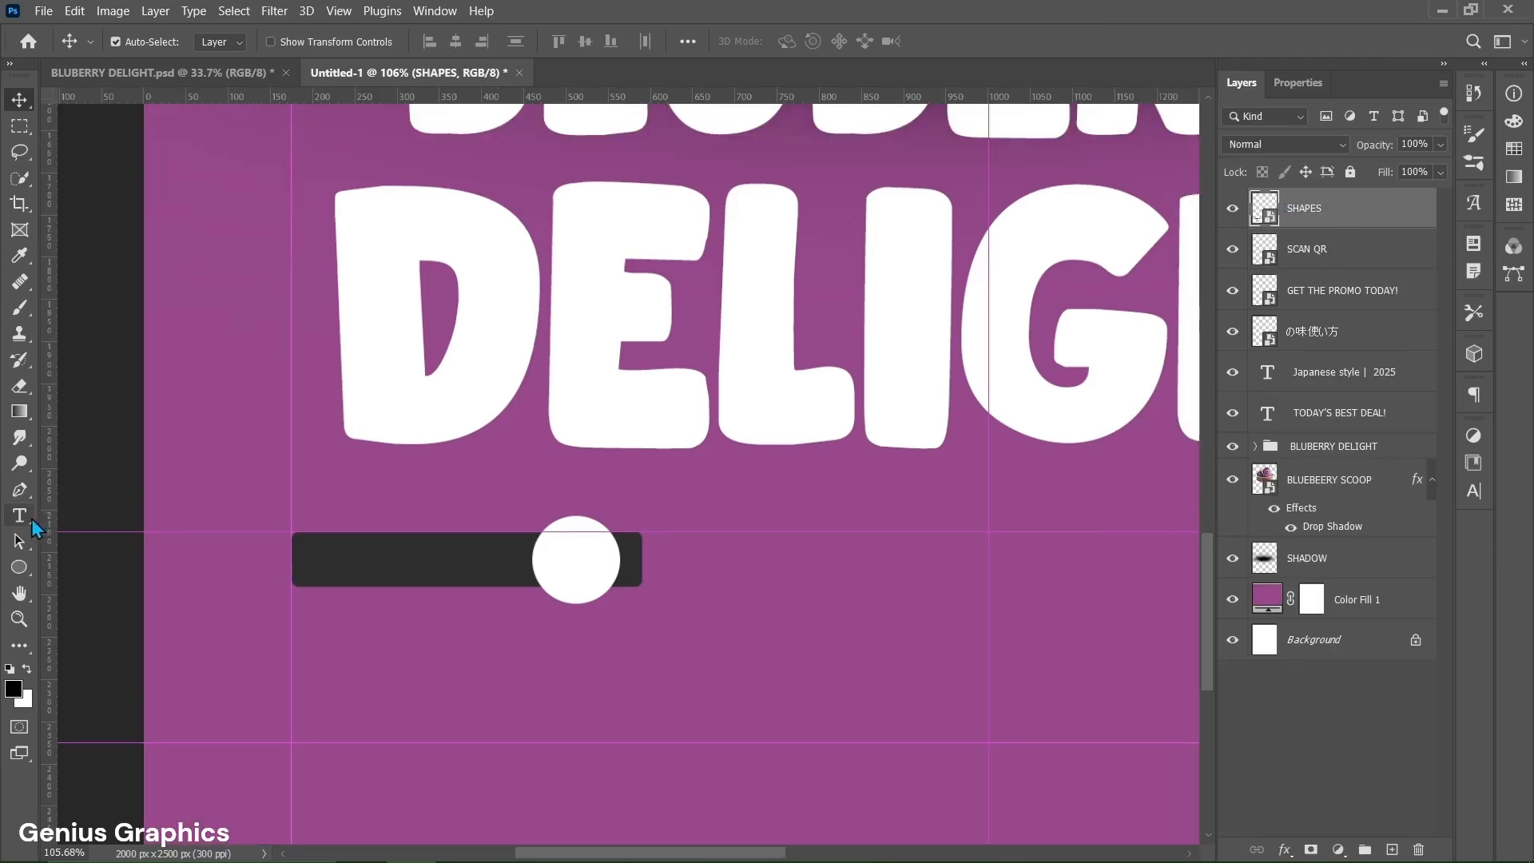
# Add white FOOD DELIVERY text in Bebas Neue Regular, 12 pt, on the dark grey bar beside the white circle
pyautogui.rightClick(29, 519)
pyautogui.click(107, 518)
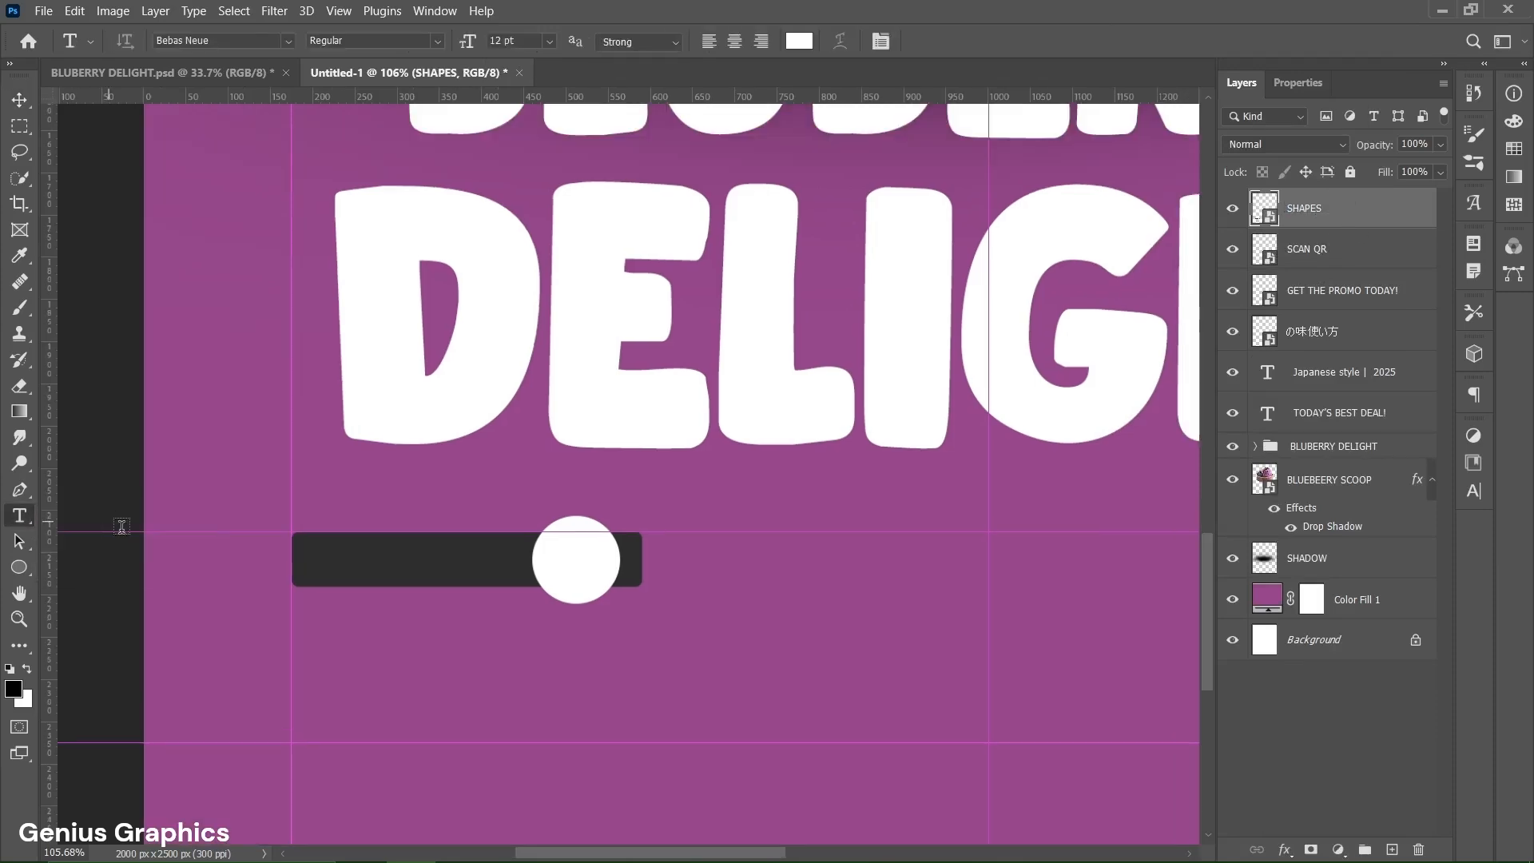
pyautogui.click(354, 562)
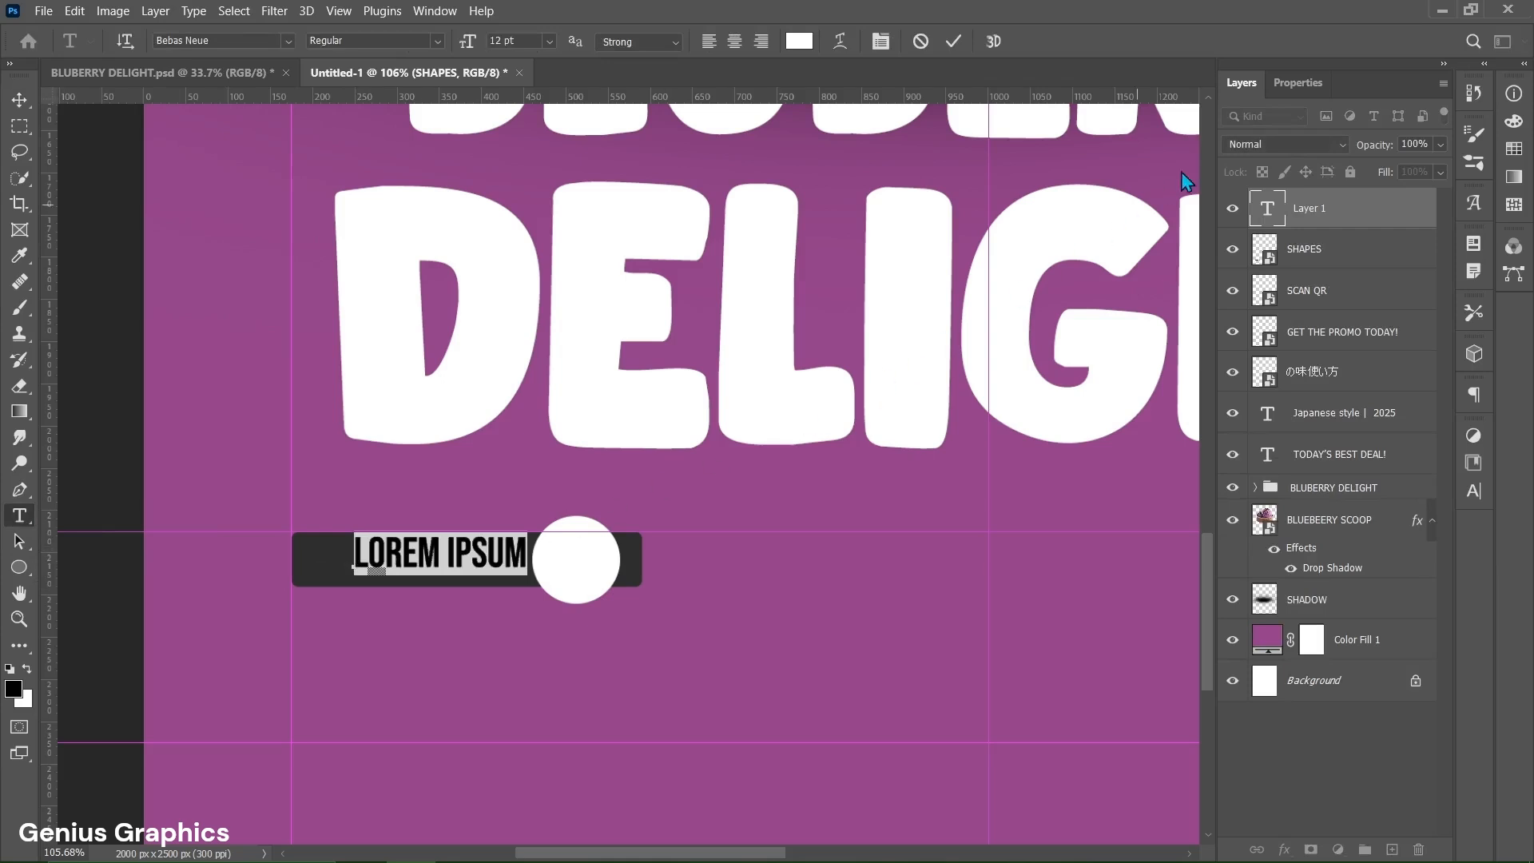
pyautogui.click(1282, 95)
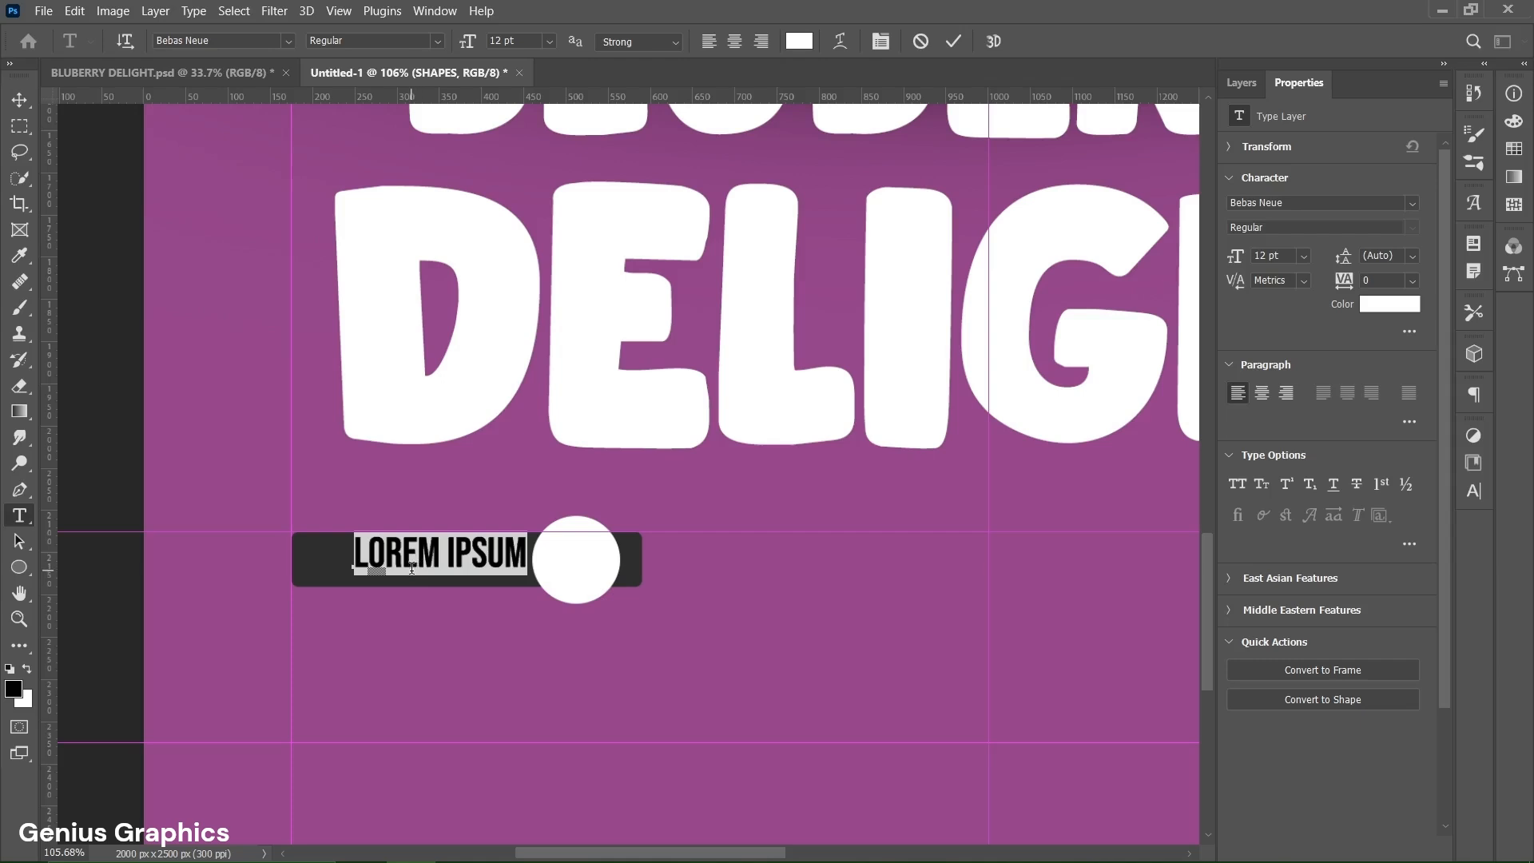
pyautogui.write('FOOD DELIVERY')
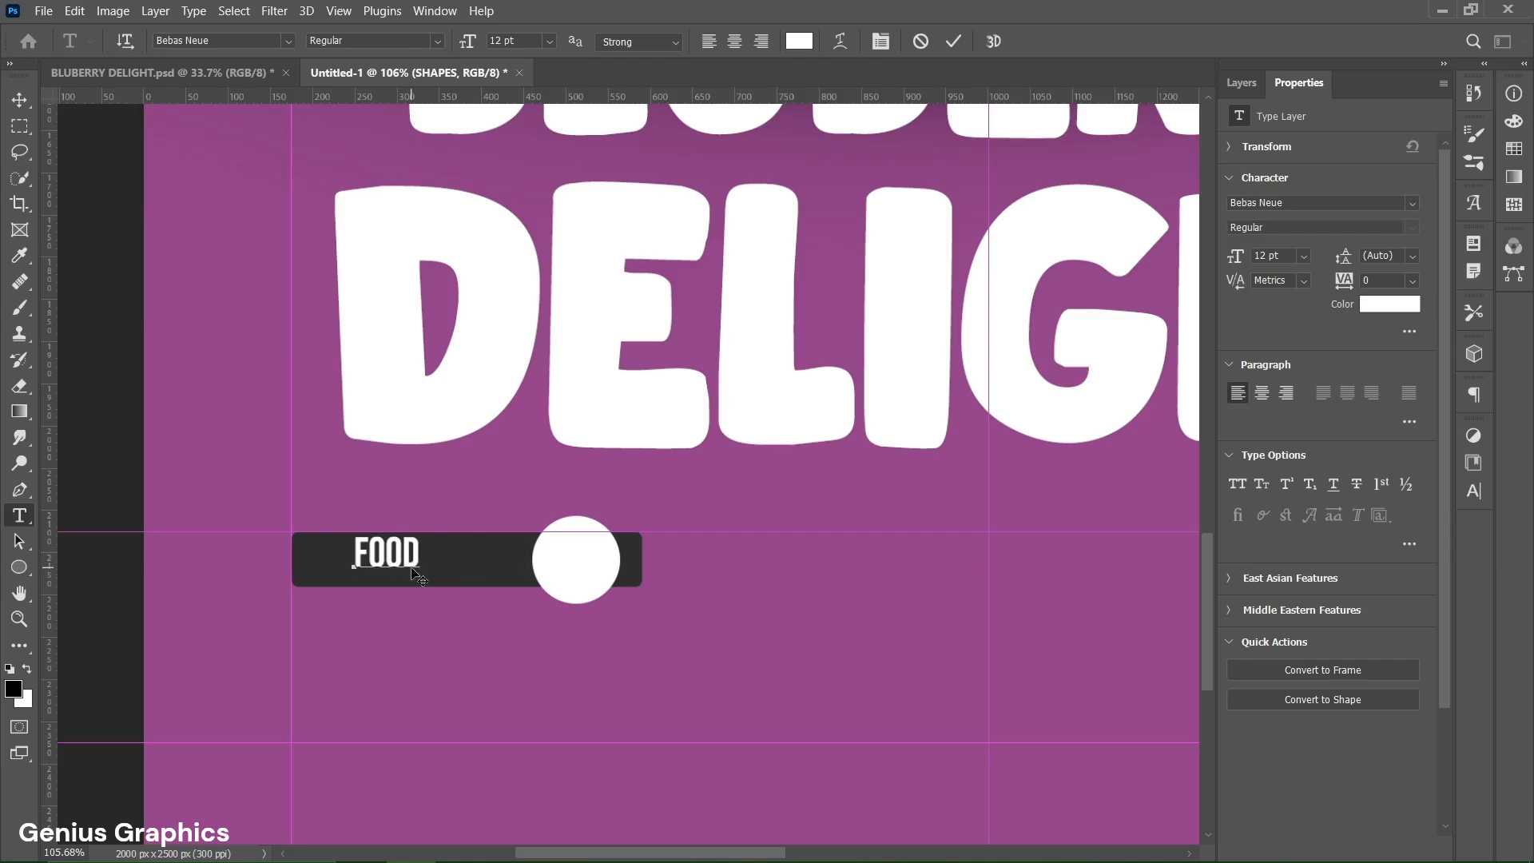
pyautogui.click(954, 41)
# Duplicate the FOOD DELIVERY text below the bar and format the copy in Child Regular, tracking 25, centre-aligned
pyautogui.press('v')
pyautogui.moveTo(433, 562); pyautogui.dragTo(452, 653)
pyautogui.doubleClick(452, 652)
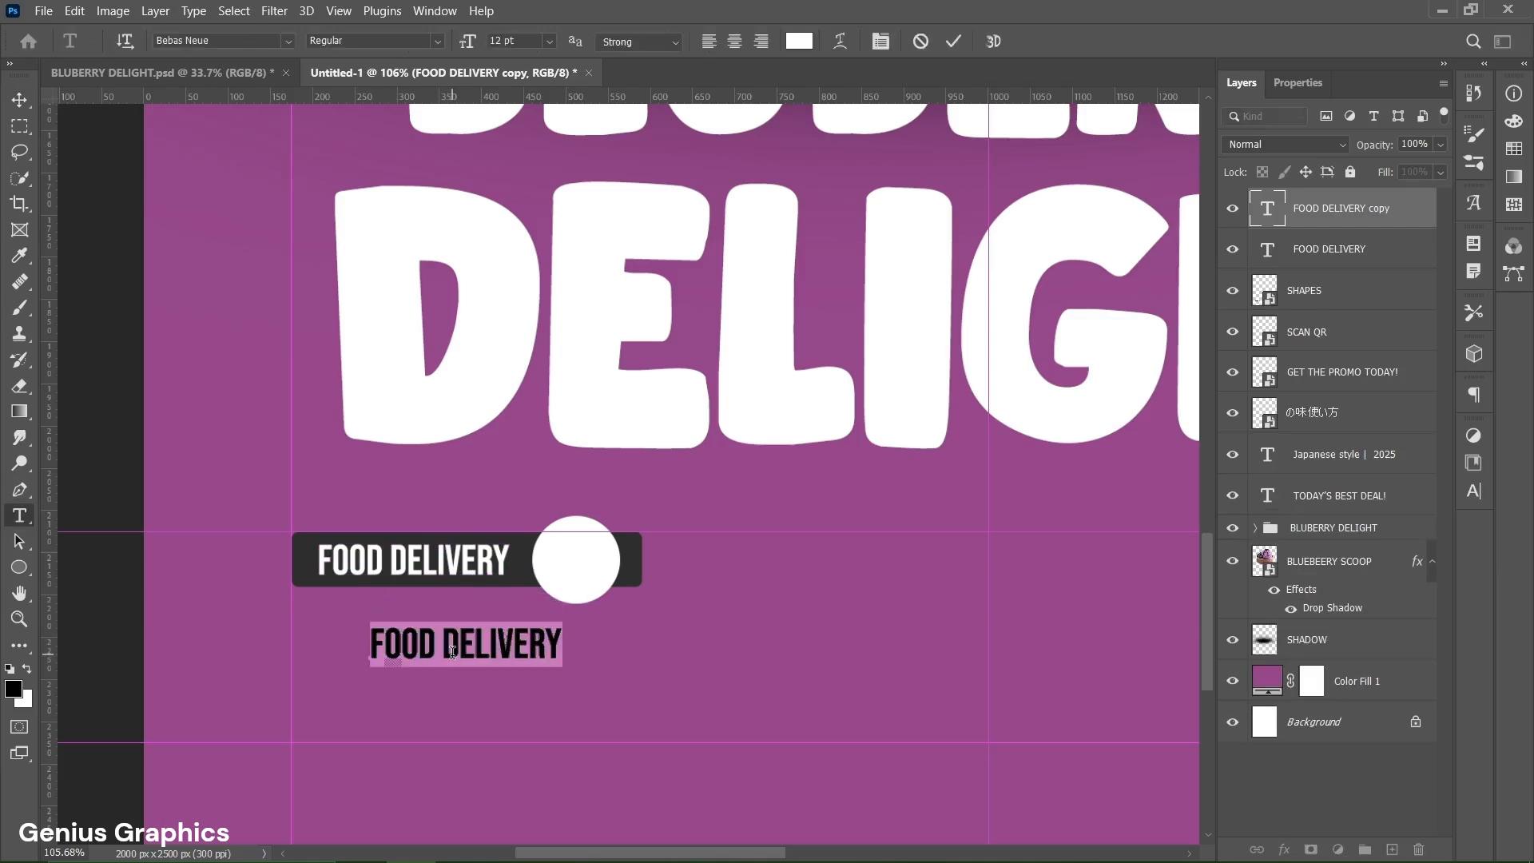
pyautogui.click(1316, 85)
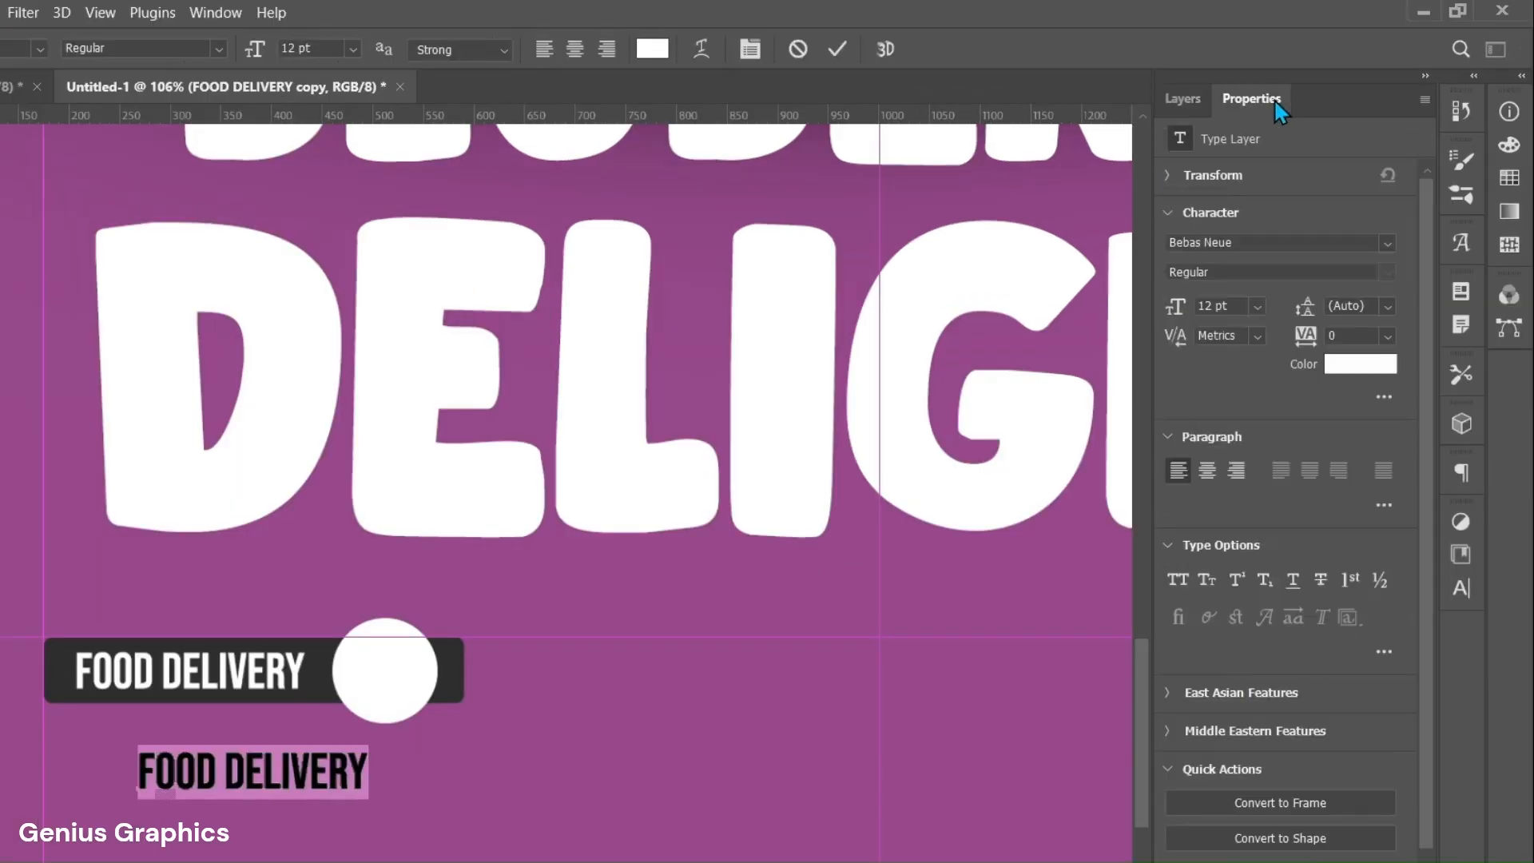
pyautogui.click(1386, 242)
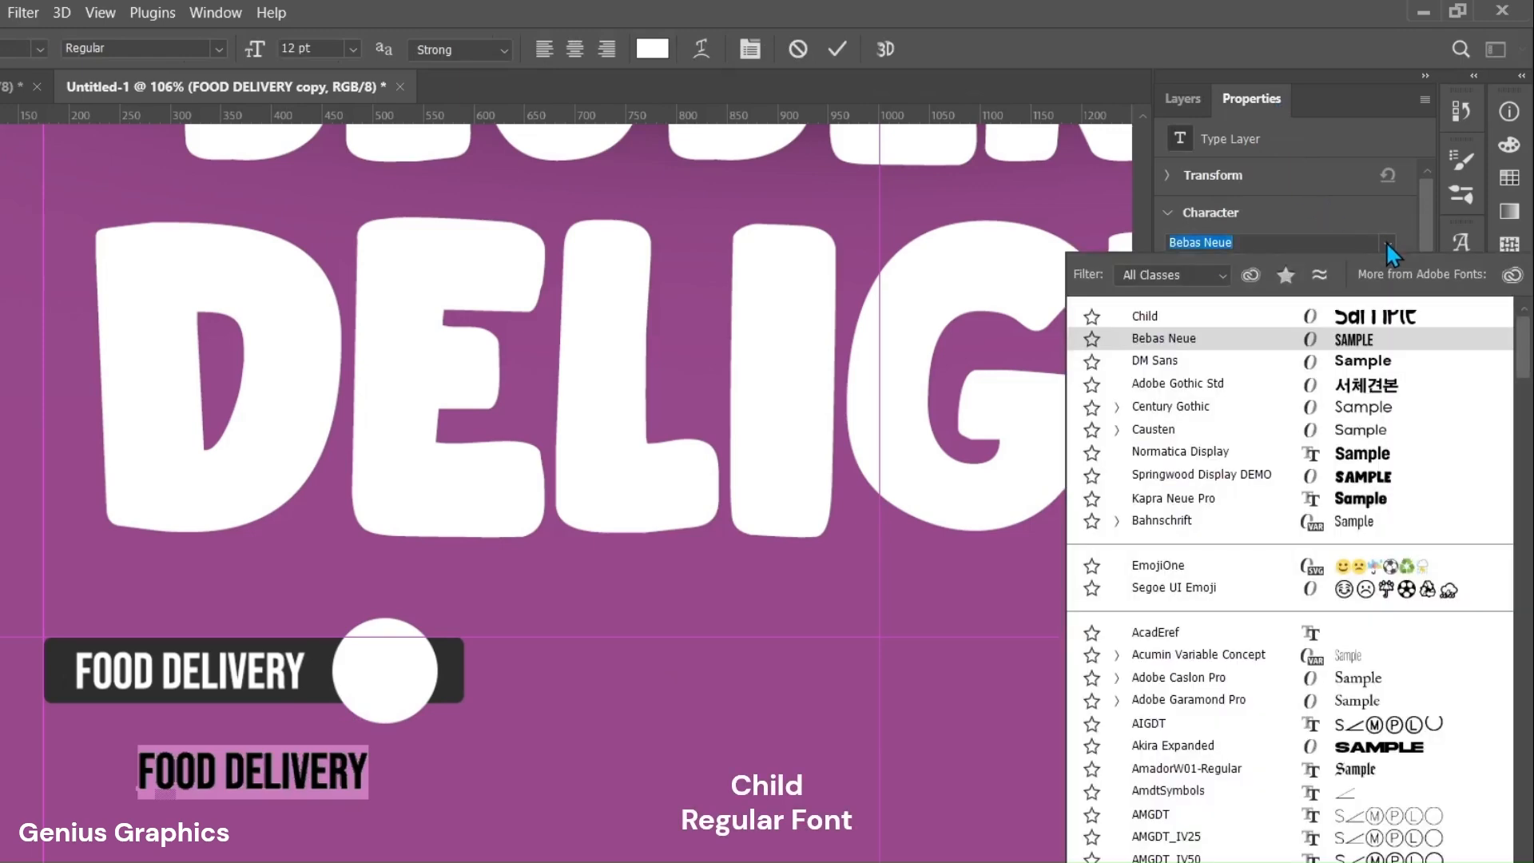
pyautogui.click(1248, 321)
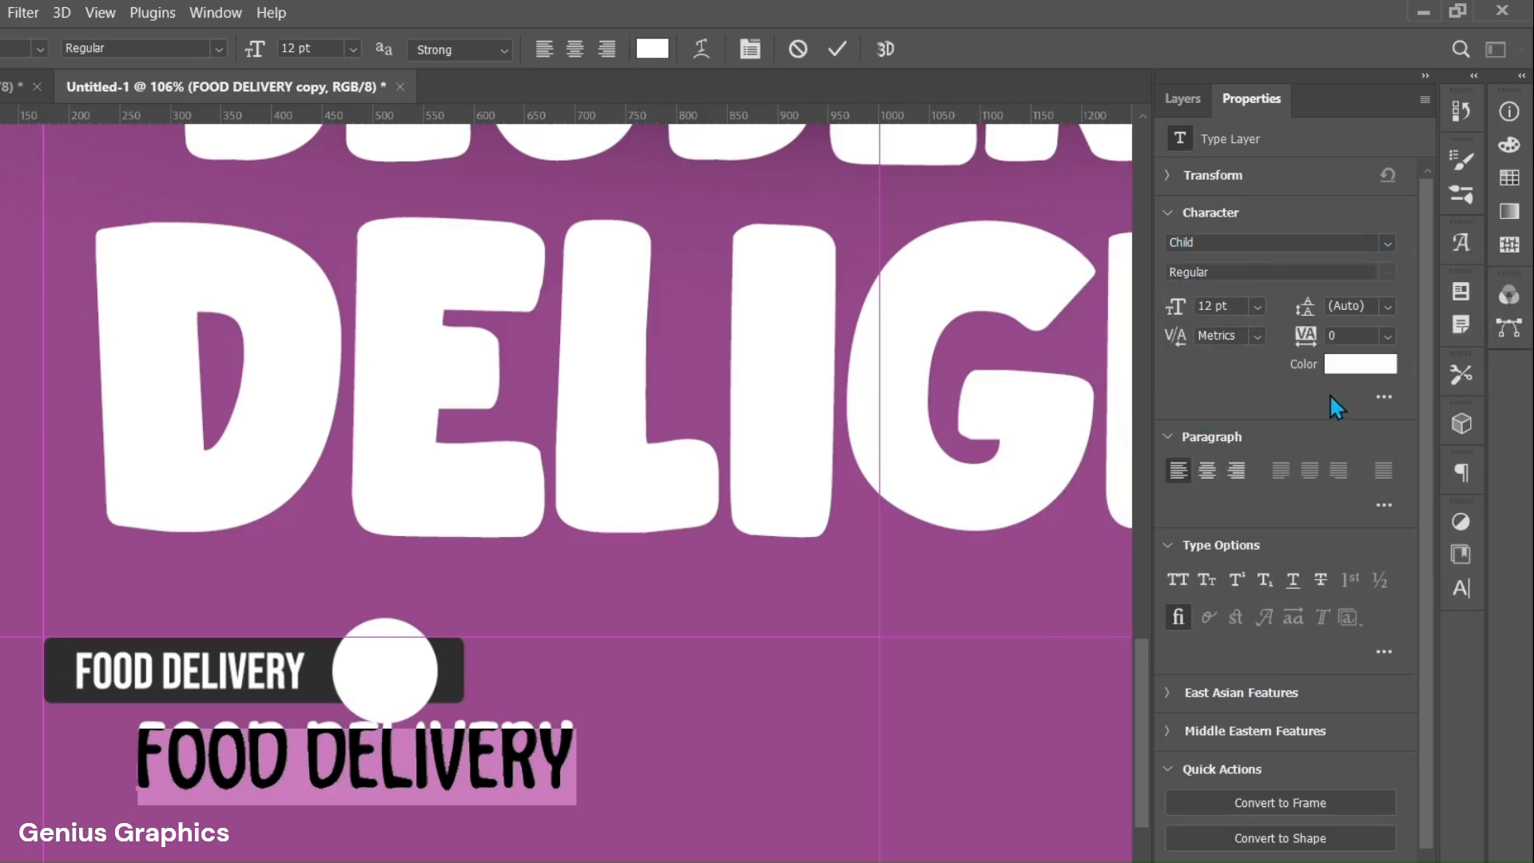
pyautogui.click(1388, 338)
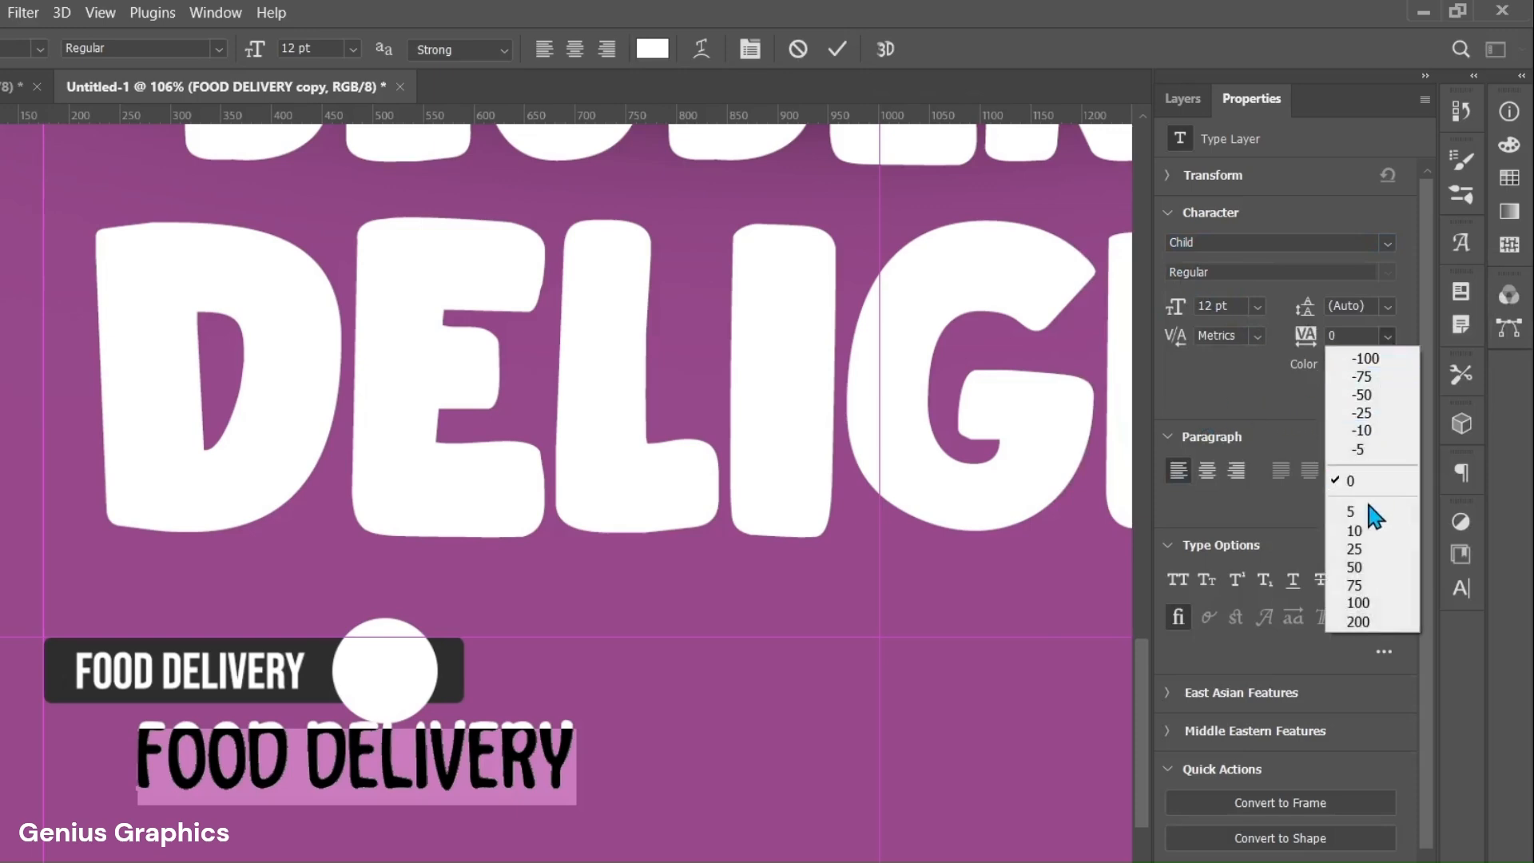
pyautogui.click(1367, 543)
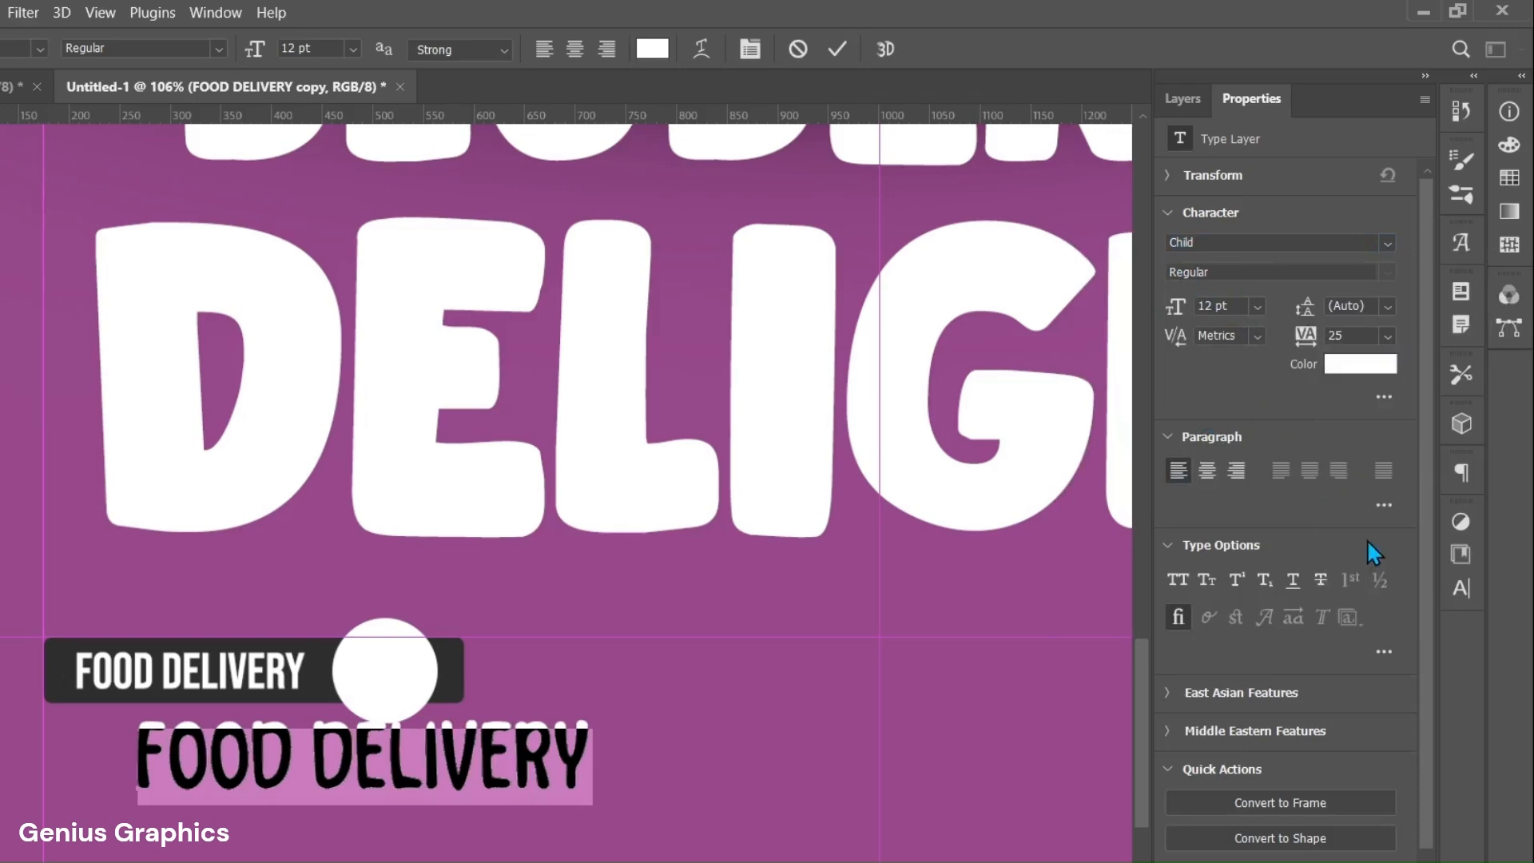
pyautogui.click(1208, 471)
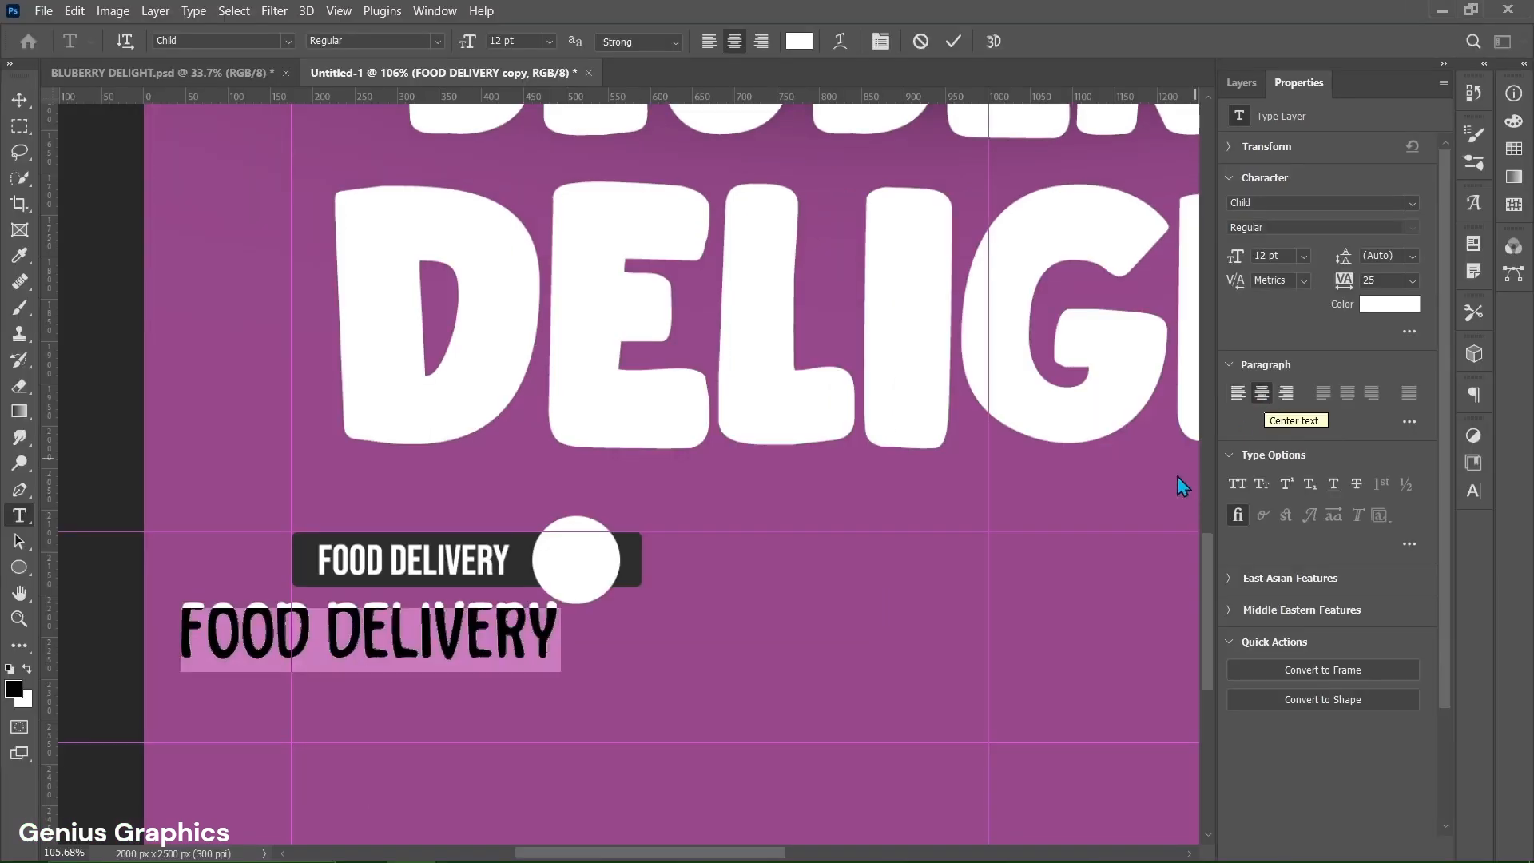
# Change the duplicated text to 01 and colour it dark grey 2e2d2d, sampled from the bar
pyautogui.tripleClick(409, 652)
pyautogui.write('01')
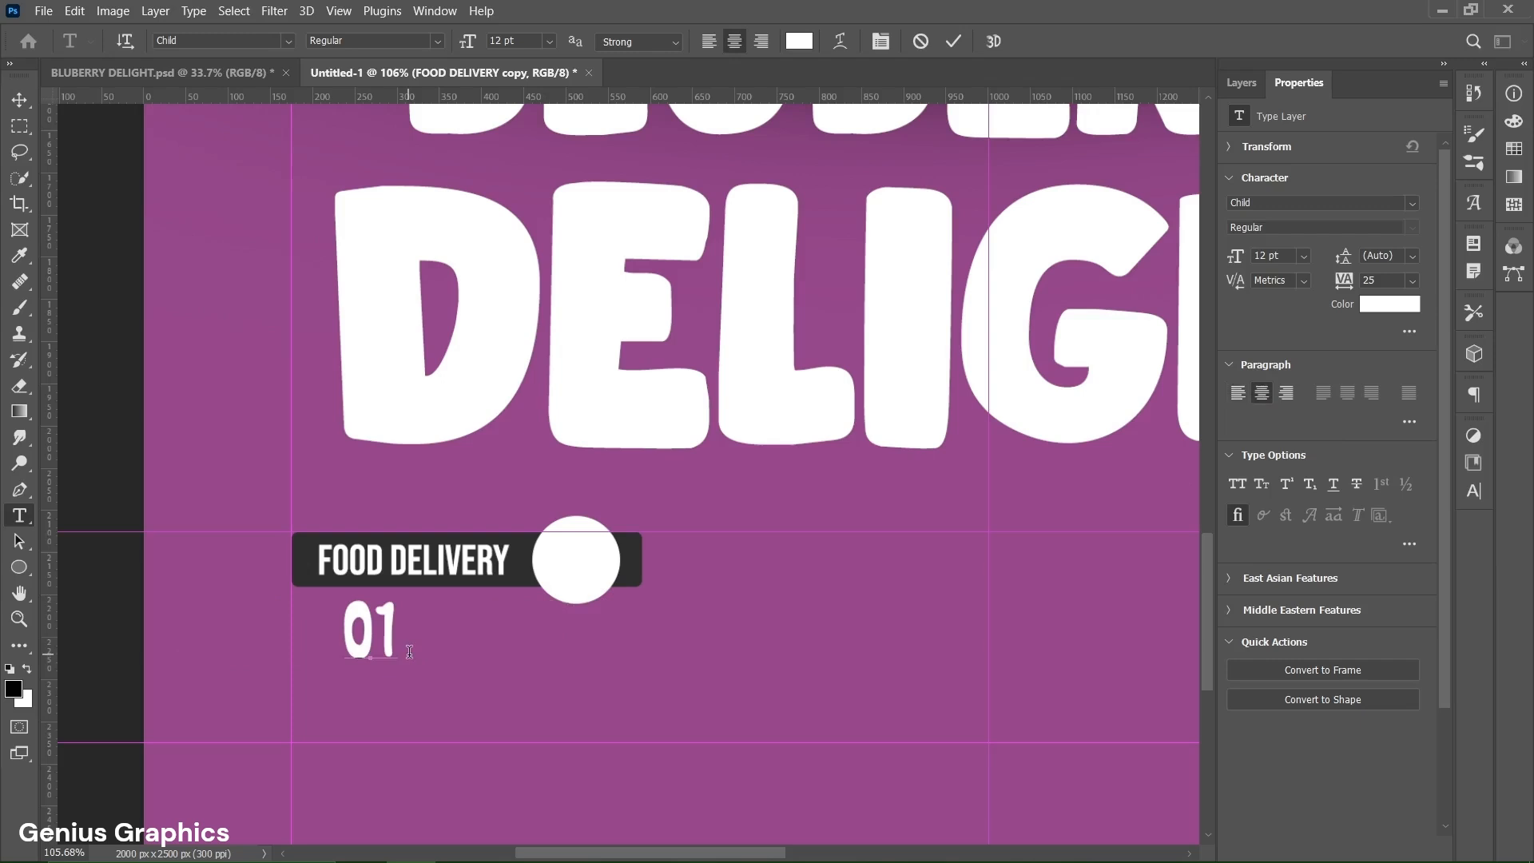
pyautogui.doubleClick(393, 623)
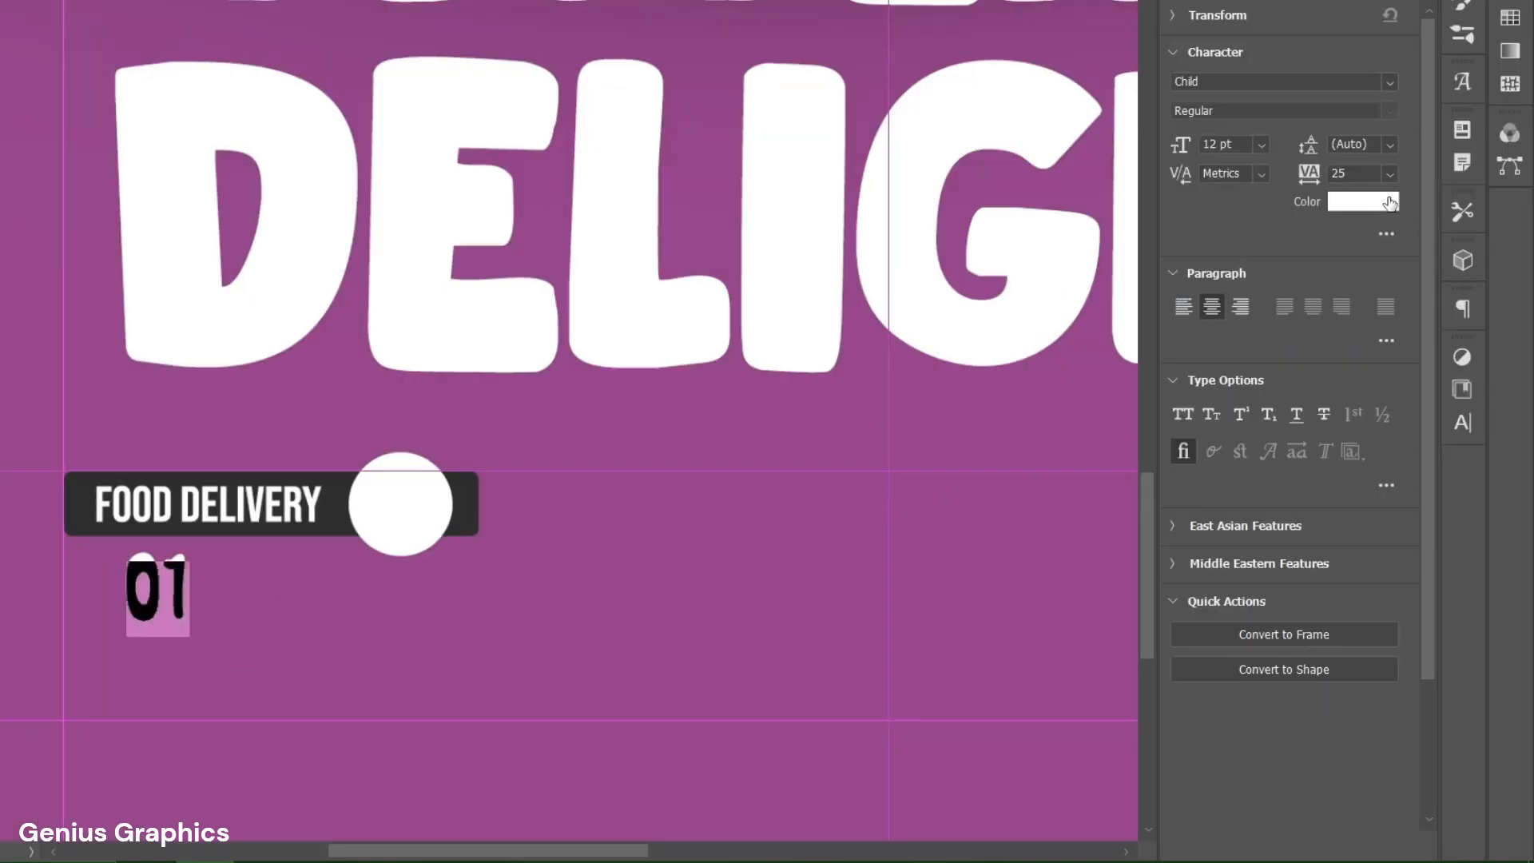
pyautogui.click(1411, 301)
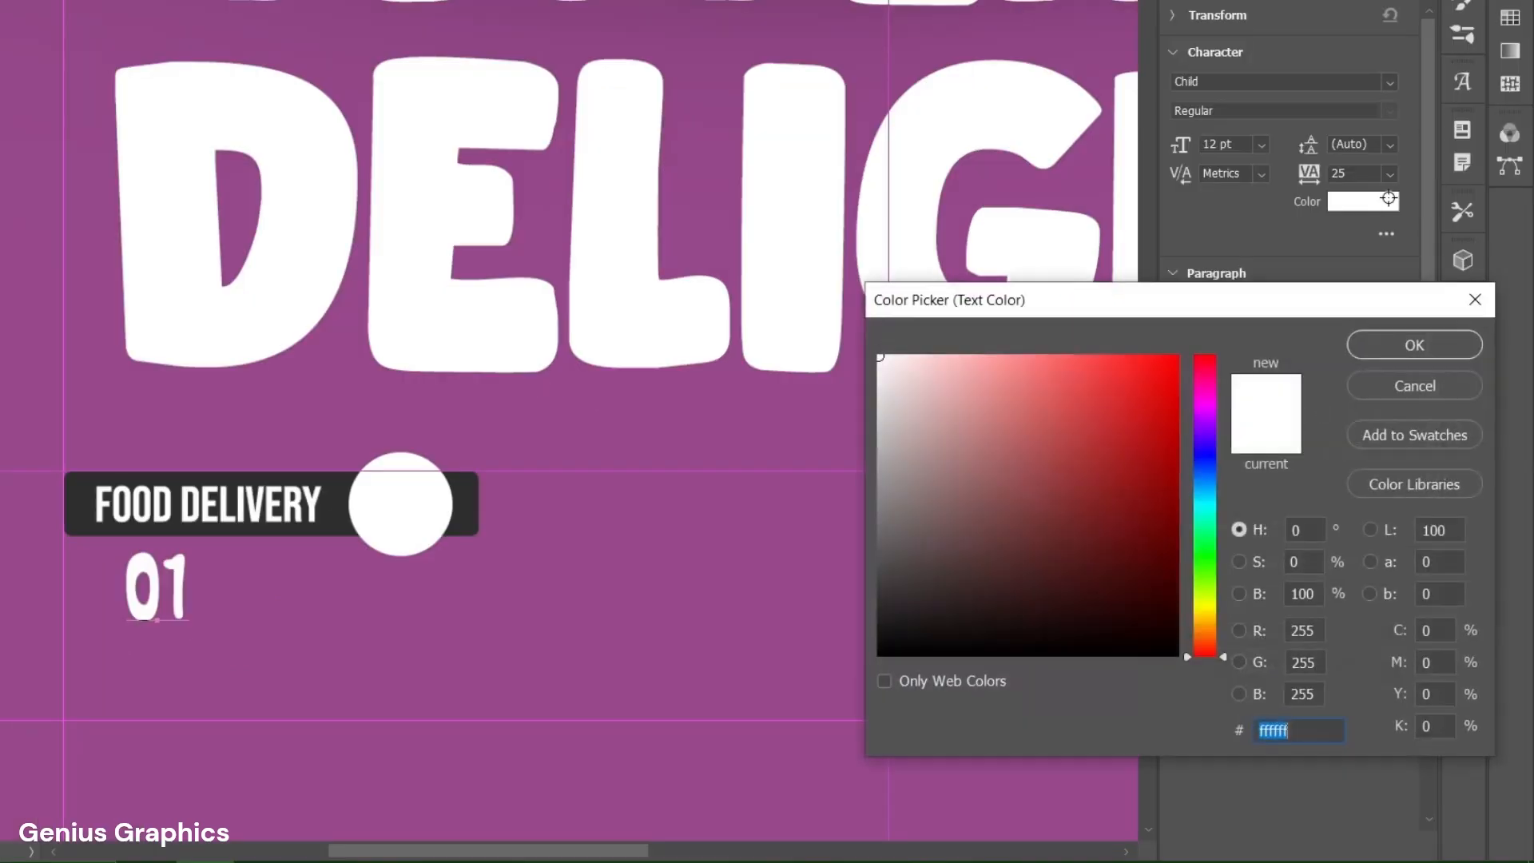
pyautogui.click(335, 520)
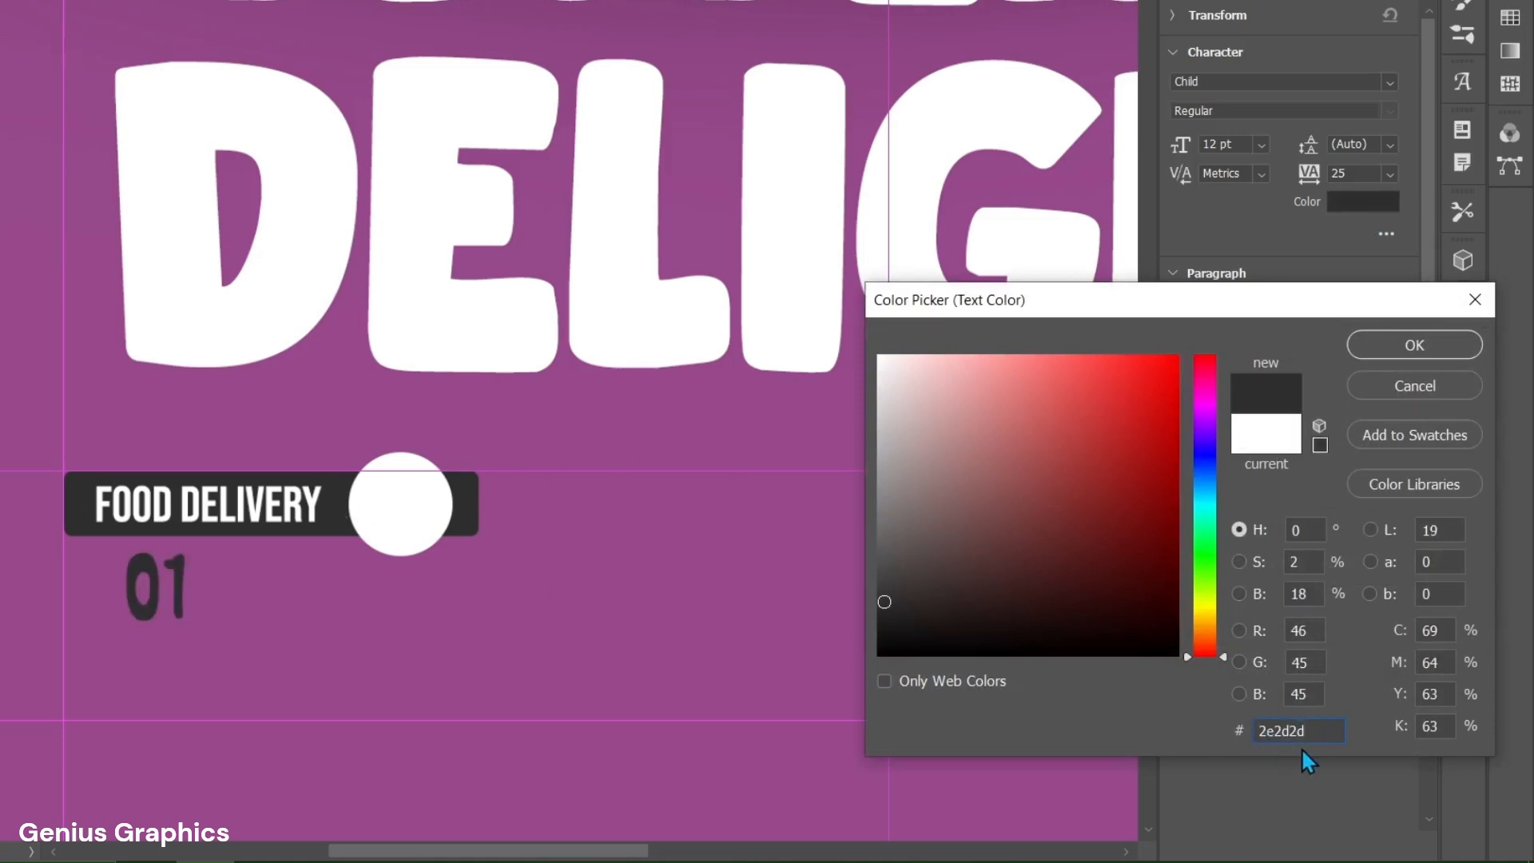
pyautogui.click(1396, 347)
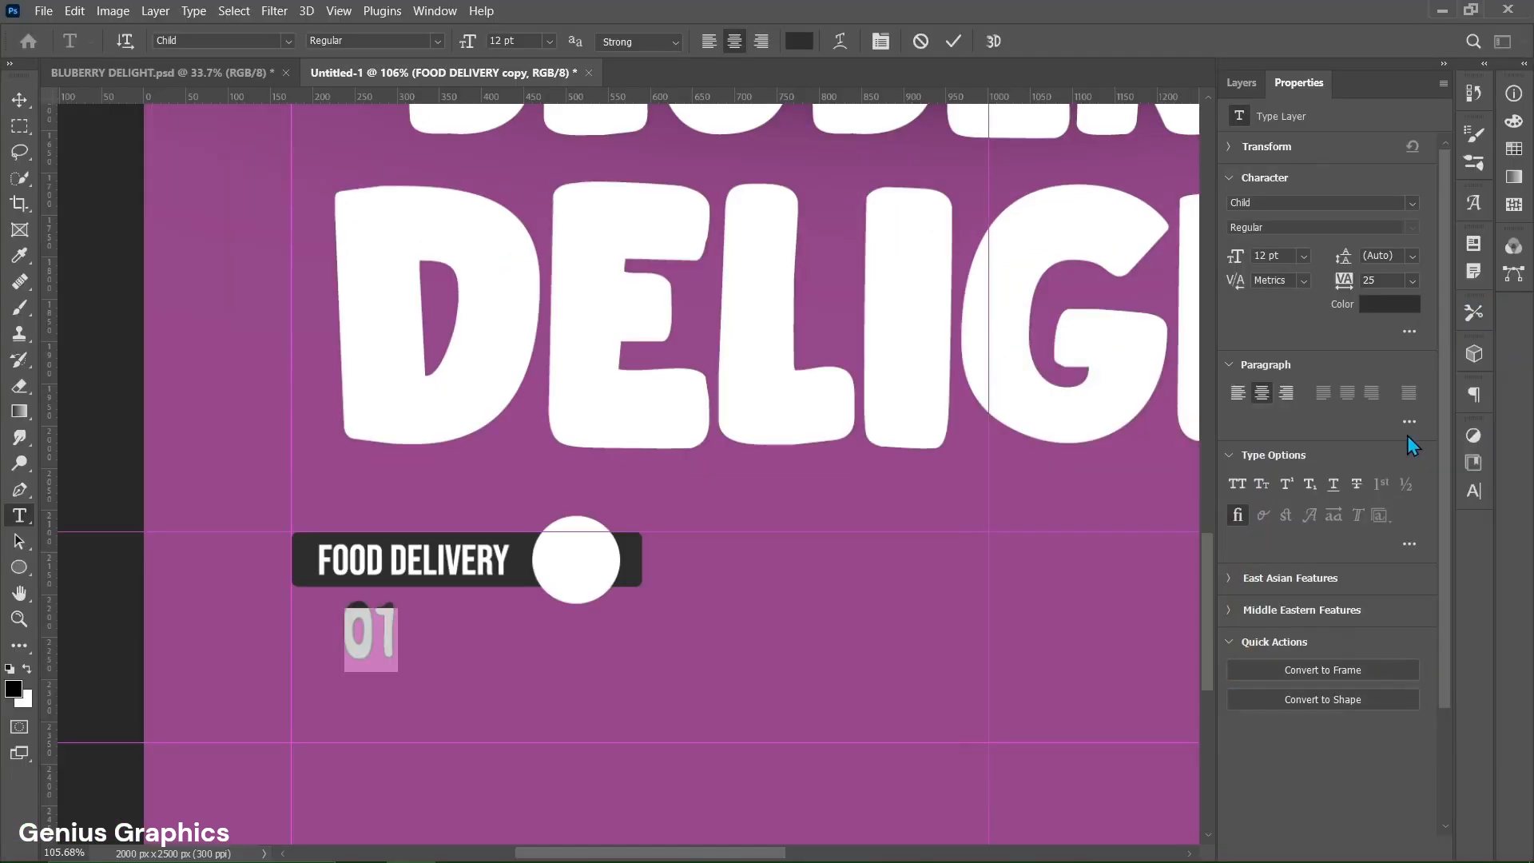
pyautogui.click(952, 41)
# Move the dark grey 01 text onto the centre of the white circle
pyautogui.press('v')
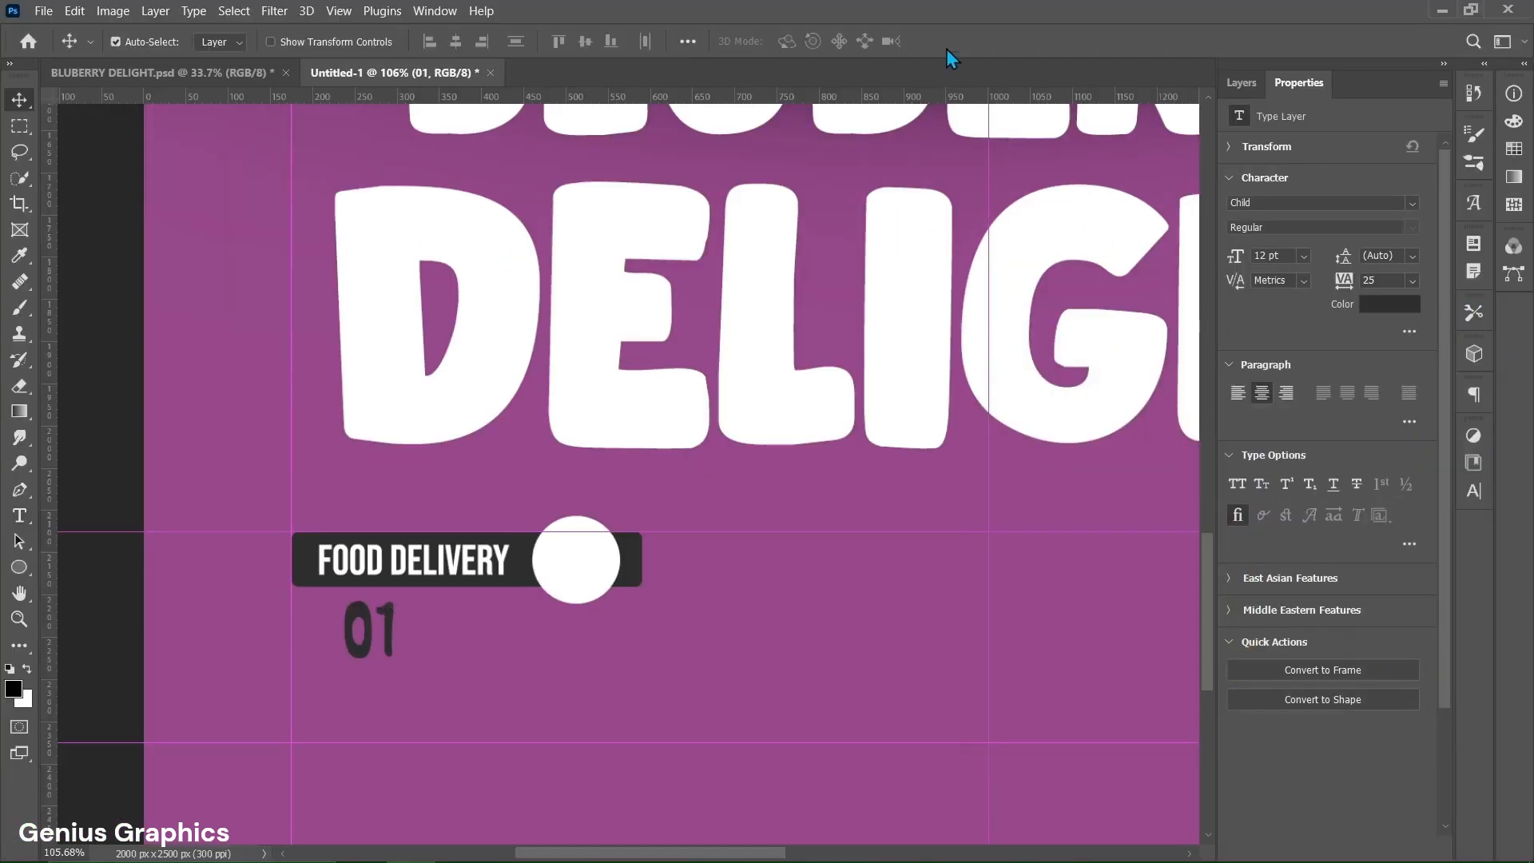
pyautogui.click(1240, 82)
pyautogui.moveTo(375, 643); pyautogui.dragTo(595, 569)
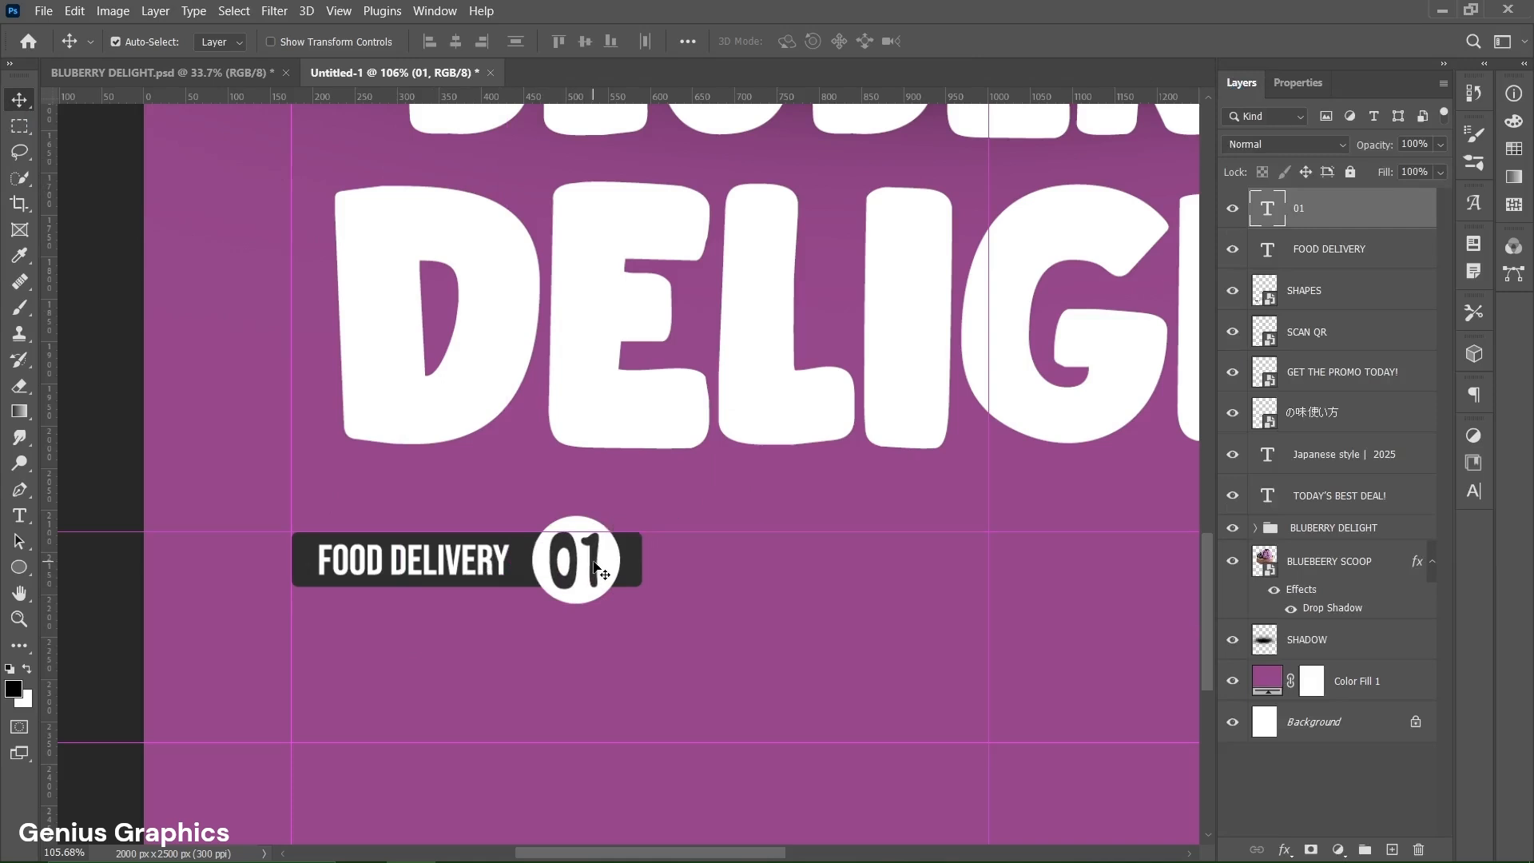
# Create a paragraph text box below the dark grey bar, set in DM Sans Bold at 6 pt
pyautogui.rightClick(19, 515)
pyautogui.click(104, 520)
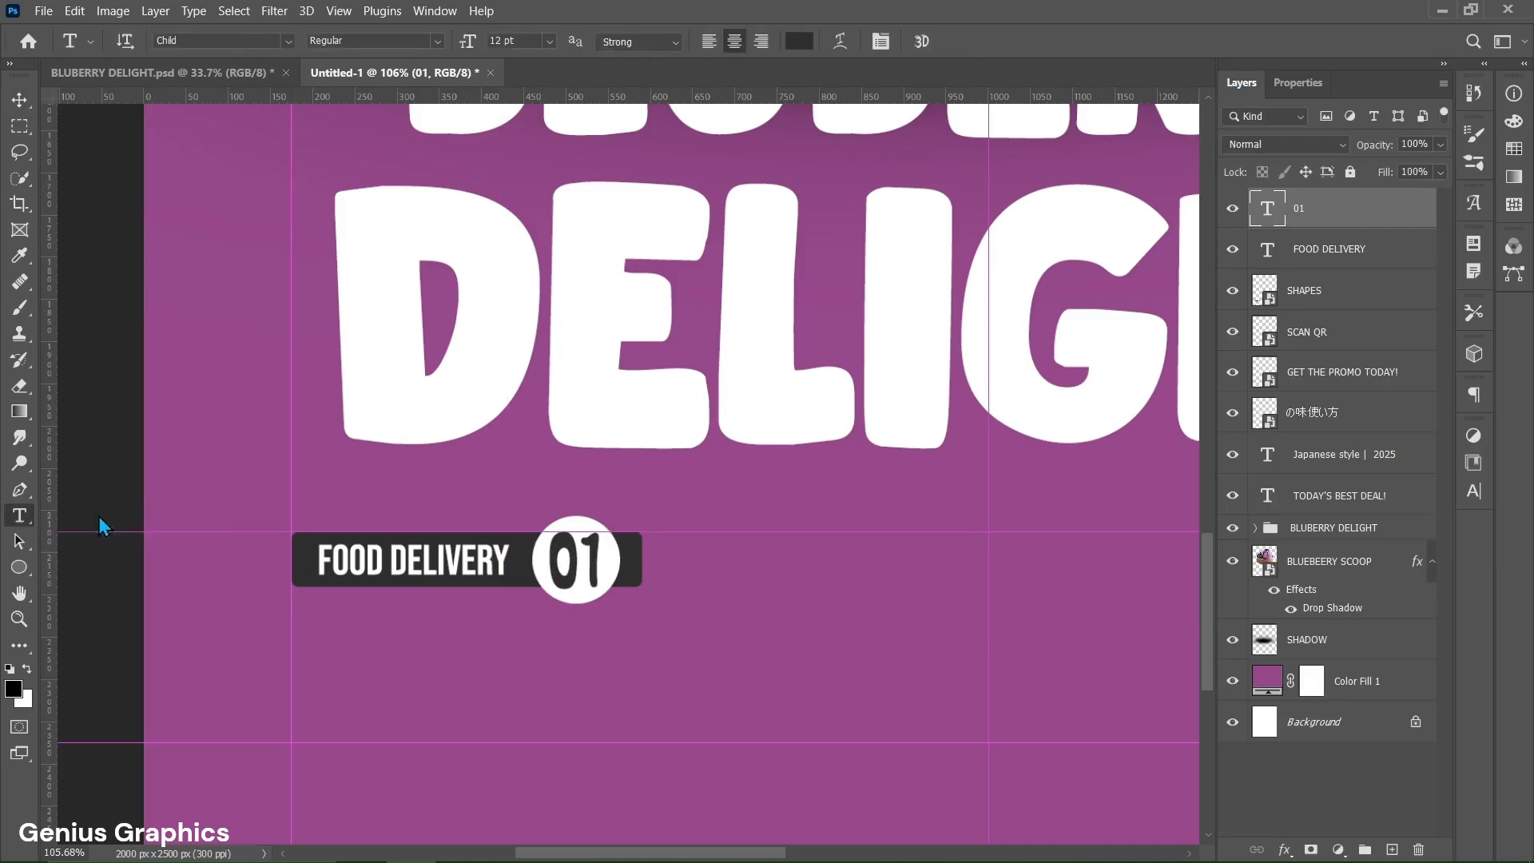
pyautogui.moveTo(295, 612); pyautogui.dragTo(665, 723)
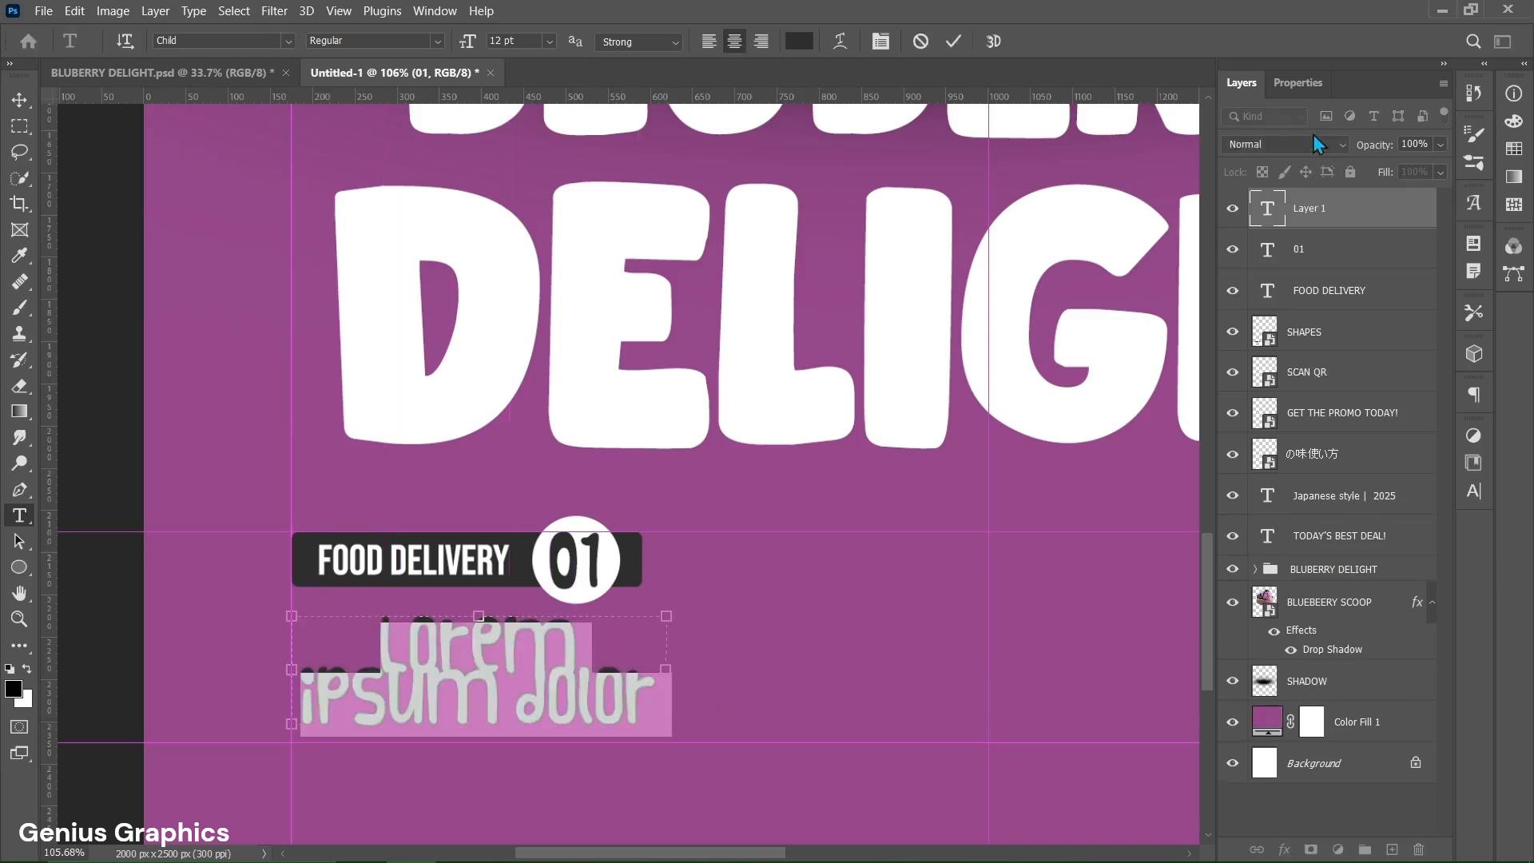
pyautogui.click(1318, 90)
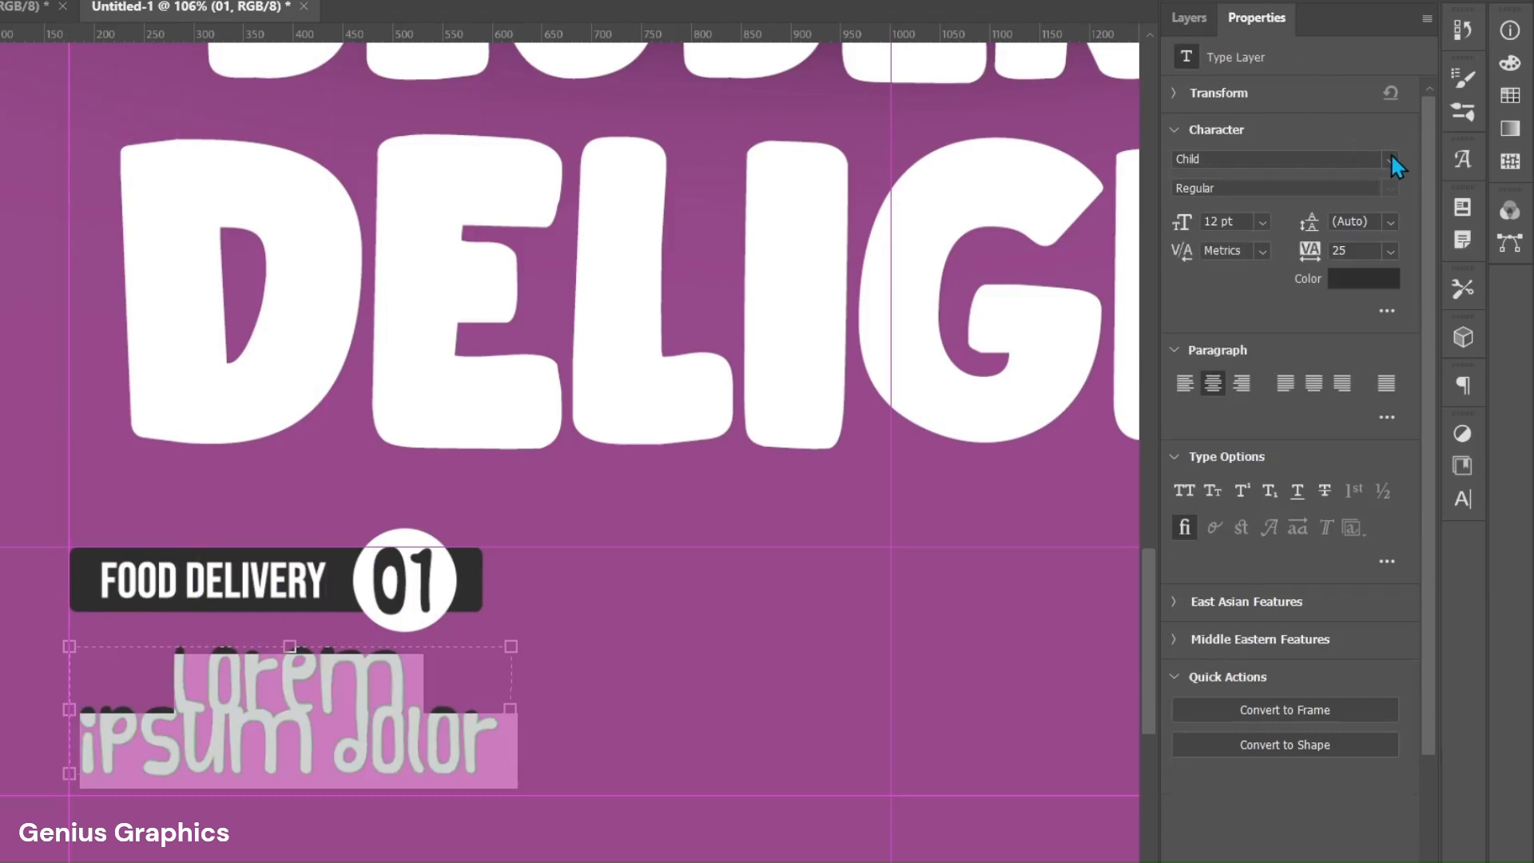
pyautogui.click(1393, 162)
pyautogui.click(1230, 281)
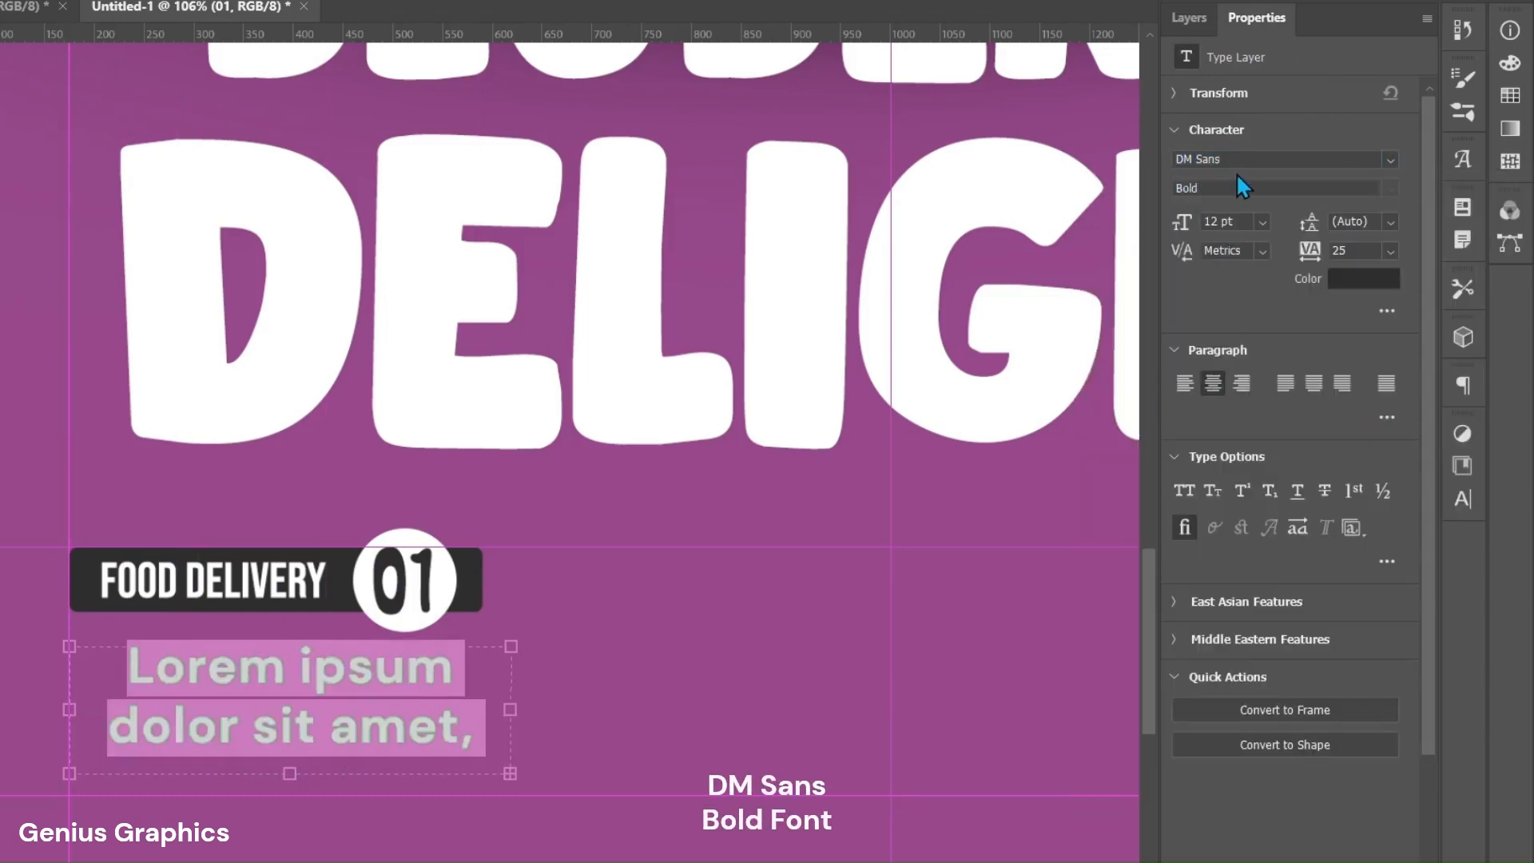
pyautogui.doubleClick(1212, 221)
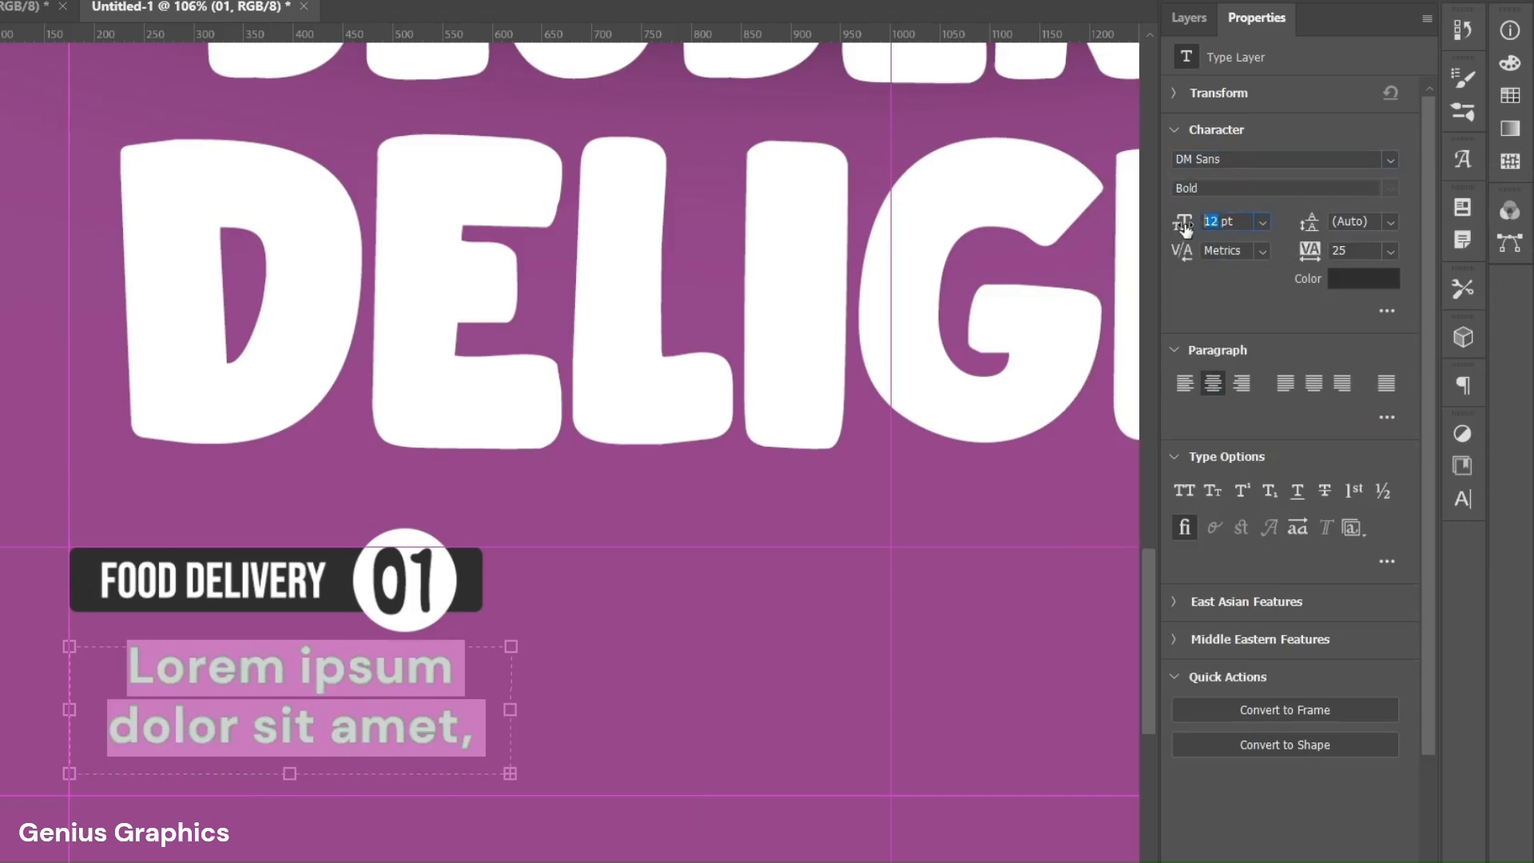
pyautogui.write('6')
pyautogui.press('Return')
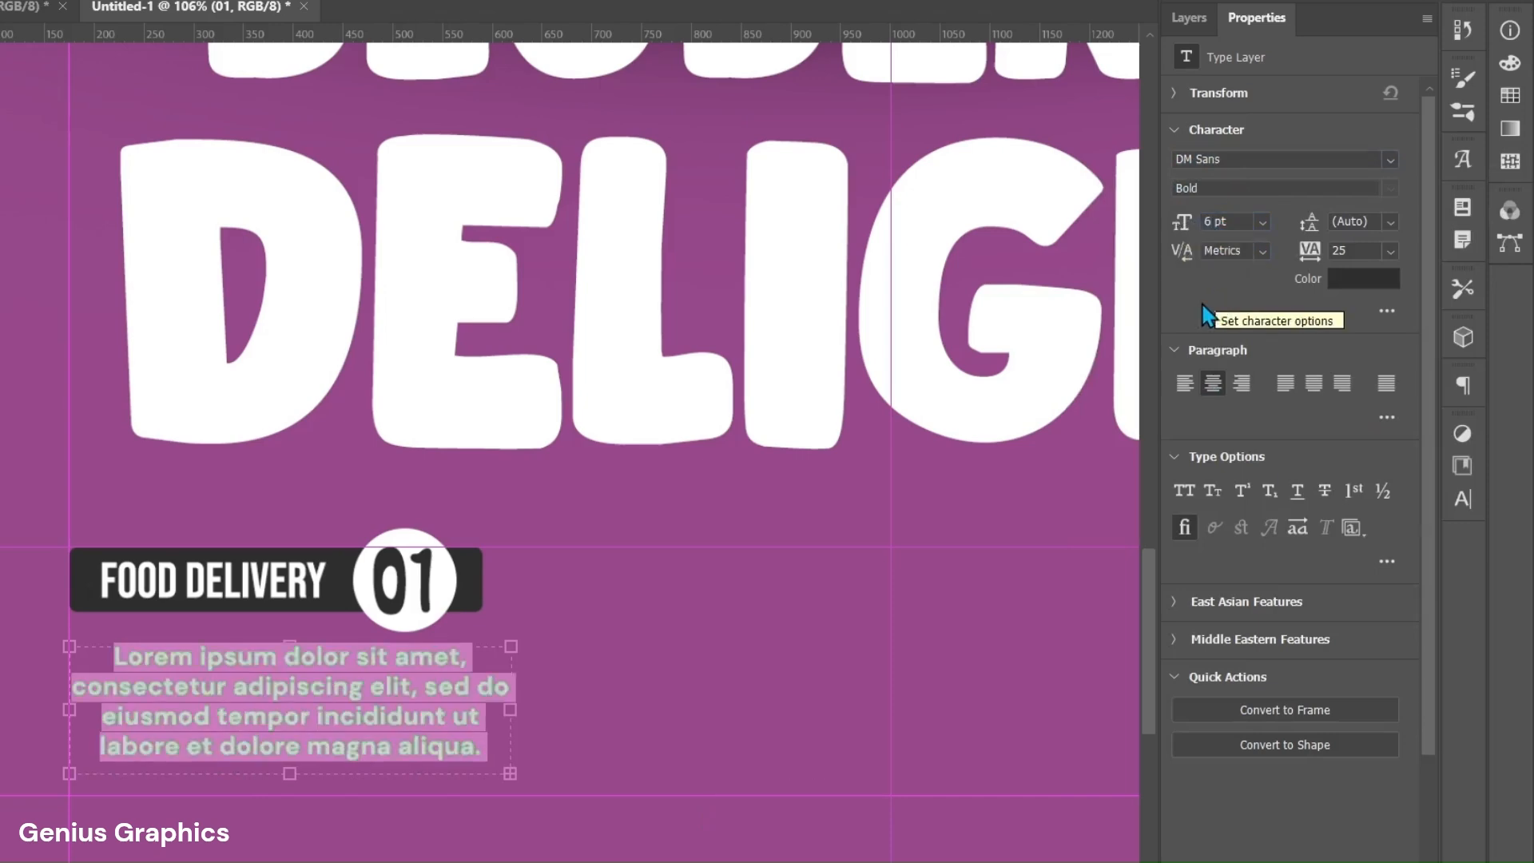
# Format the paragraph text as white ffffff with tracking 0 and left alignment
pyautogui.click(1353, 279)
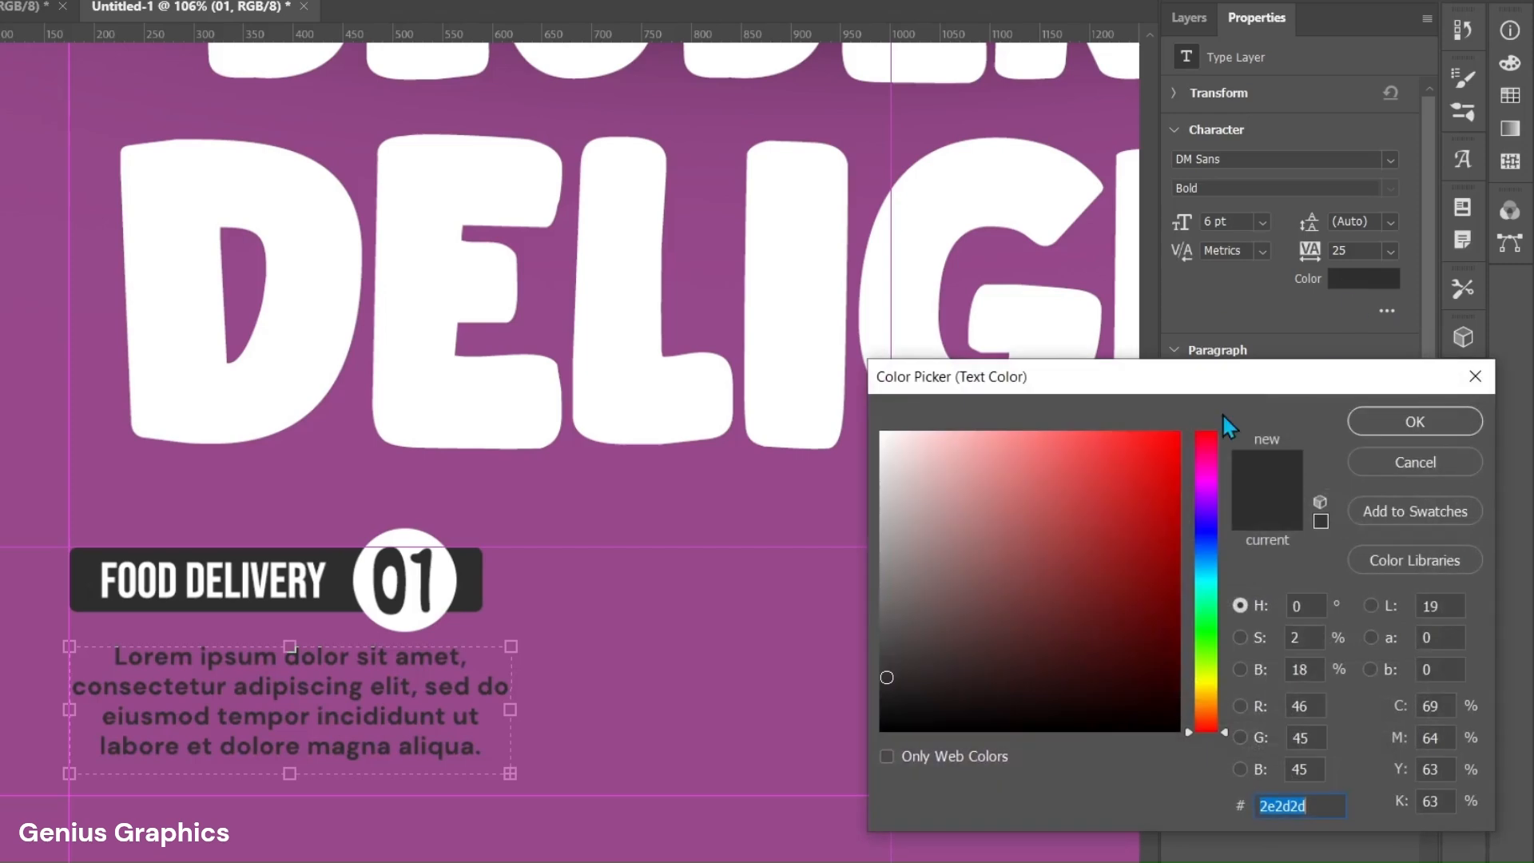
pyautogui.write('ffffff')
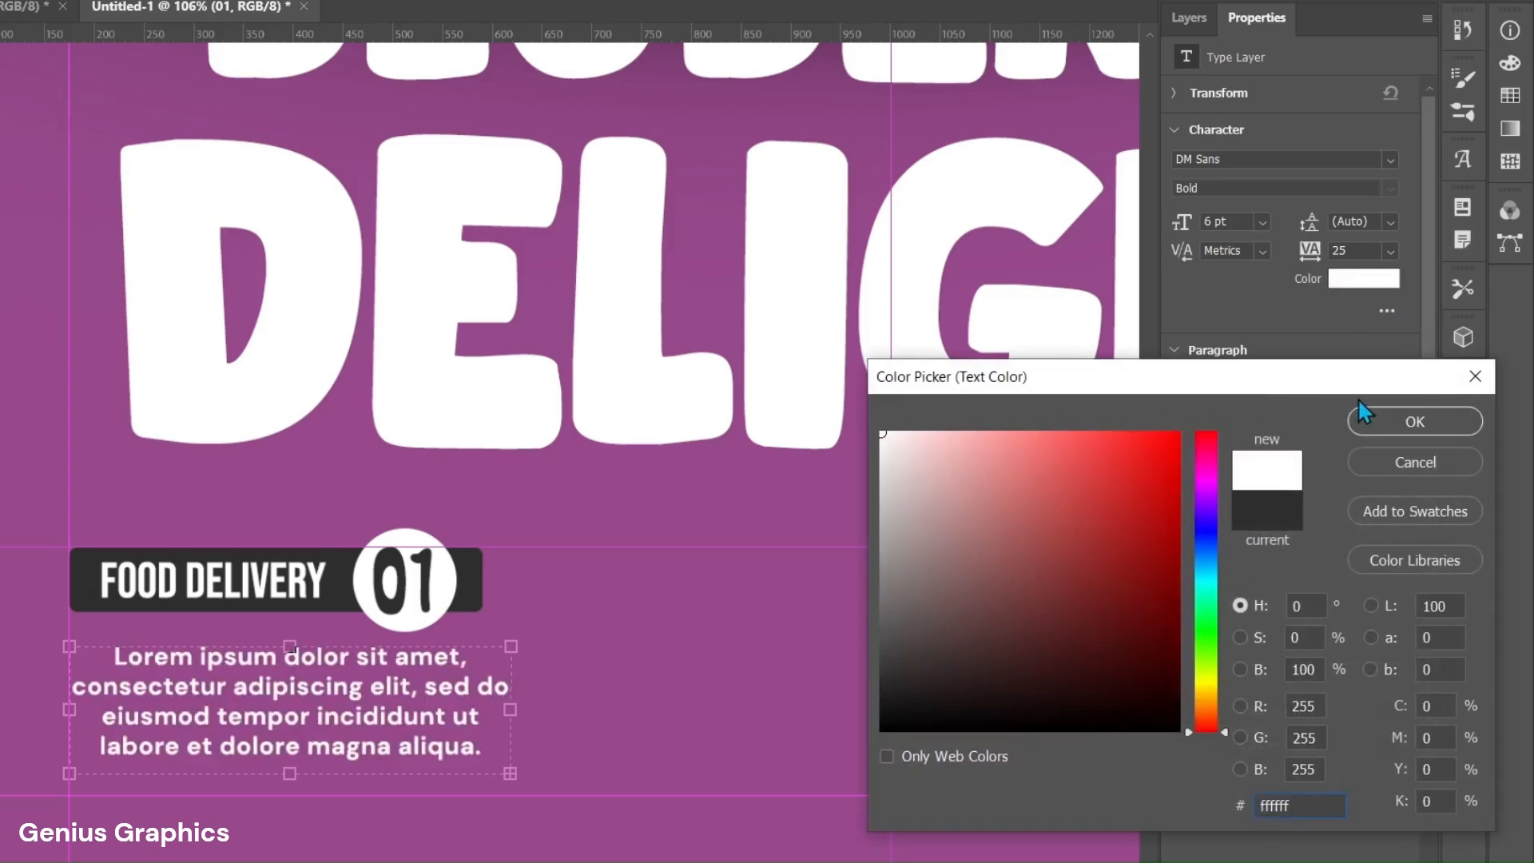
pyautogui.click(1465, 424)
pyautogui.click(1390, 252)
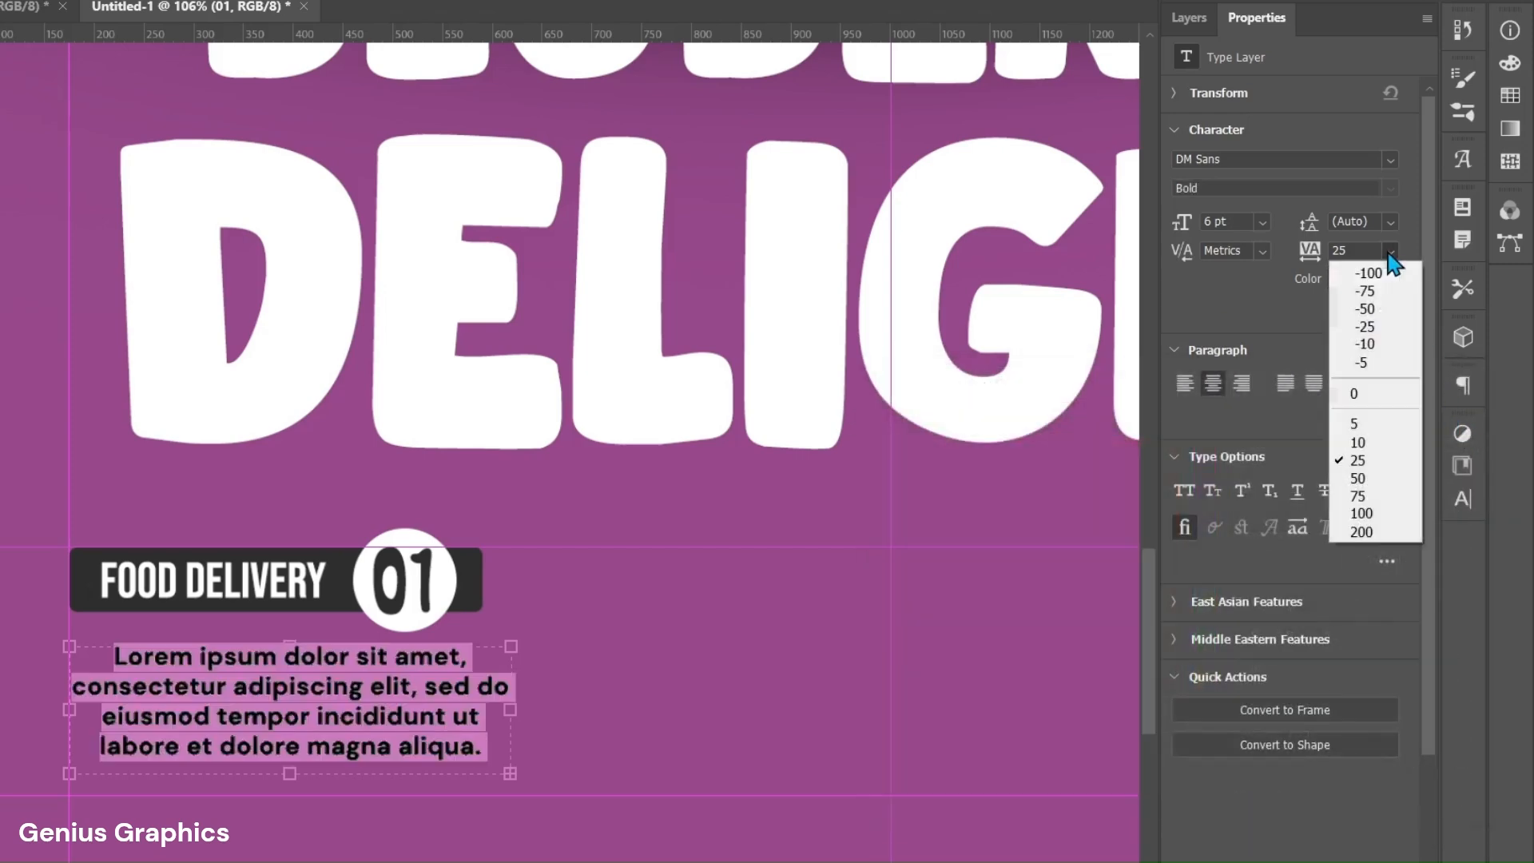
pyautogui.click(1368, 392)
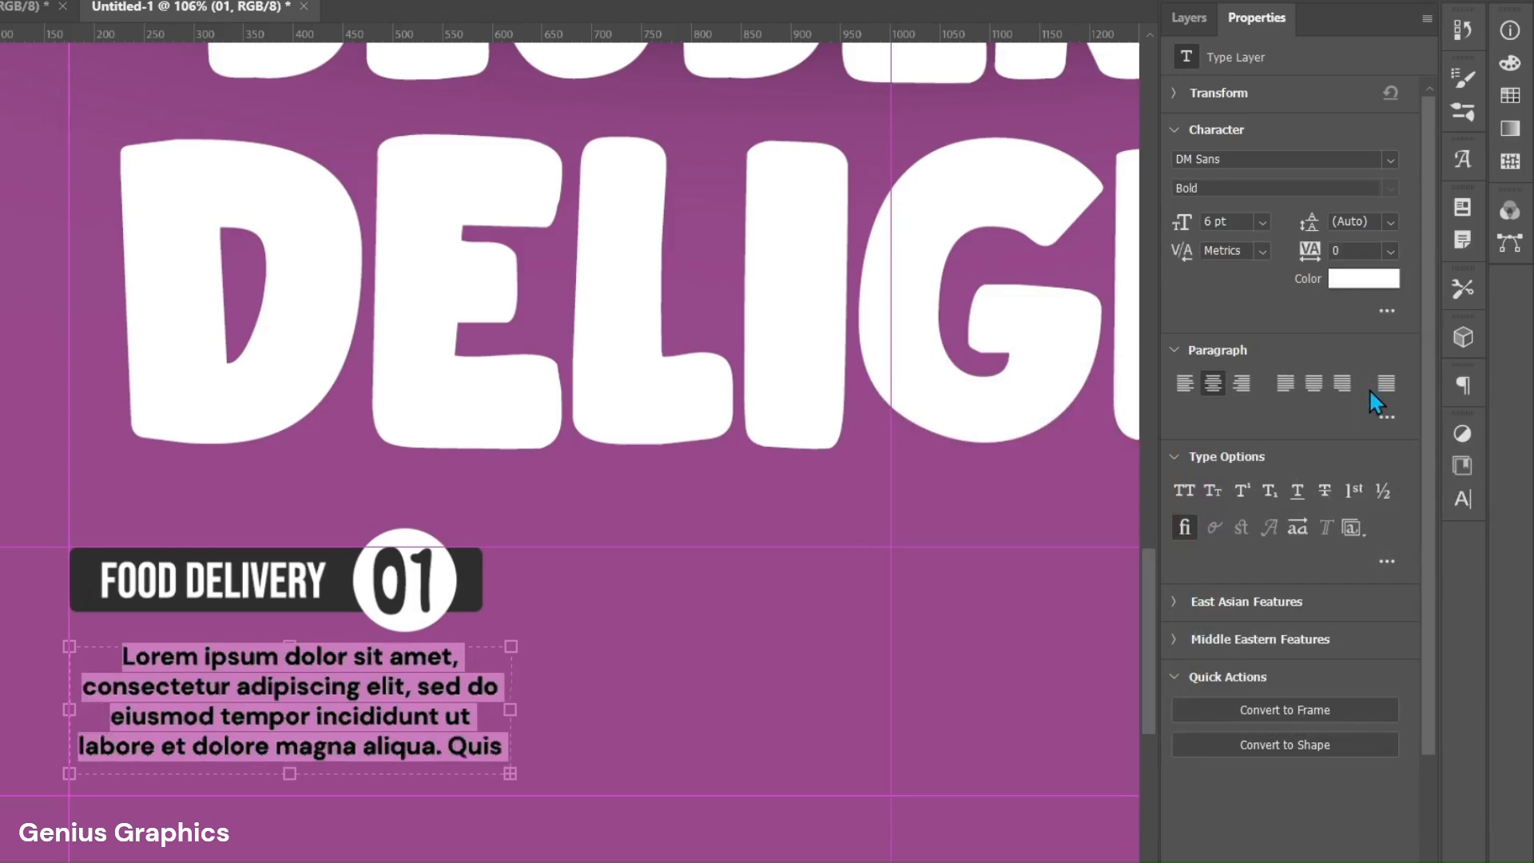
pyautogui.click(1182, 383)
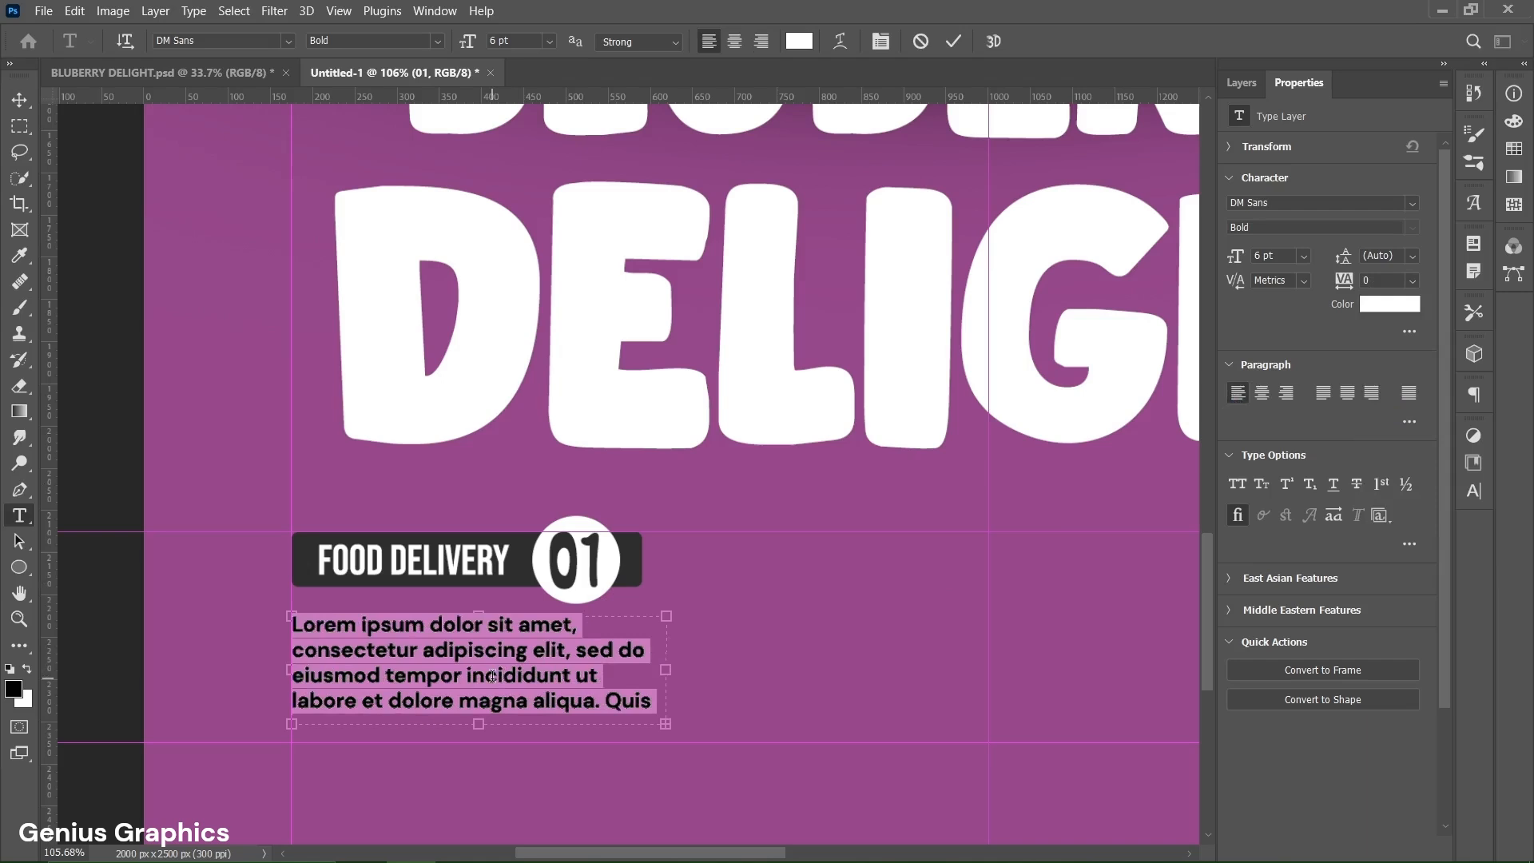
# Replace the placeholder with "Craving something sweet? Get your favorite dessert at your door in minutes – no waiting, just indulging!" and widen the text box
pyautogui.write('Craving something sweet? Get your favorite dessert at your door in minutes – no waiting, just indulging!')
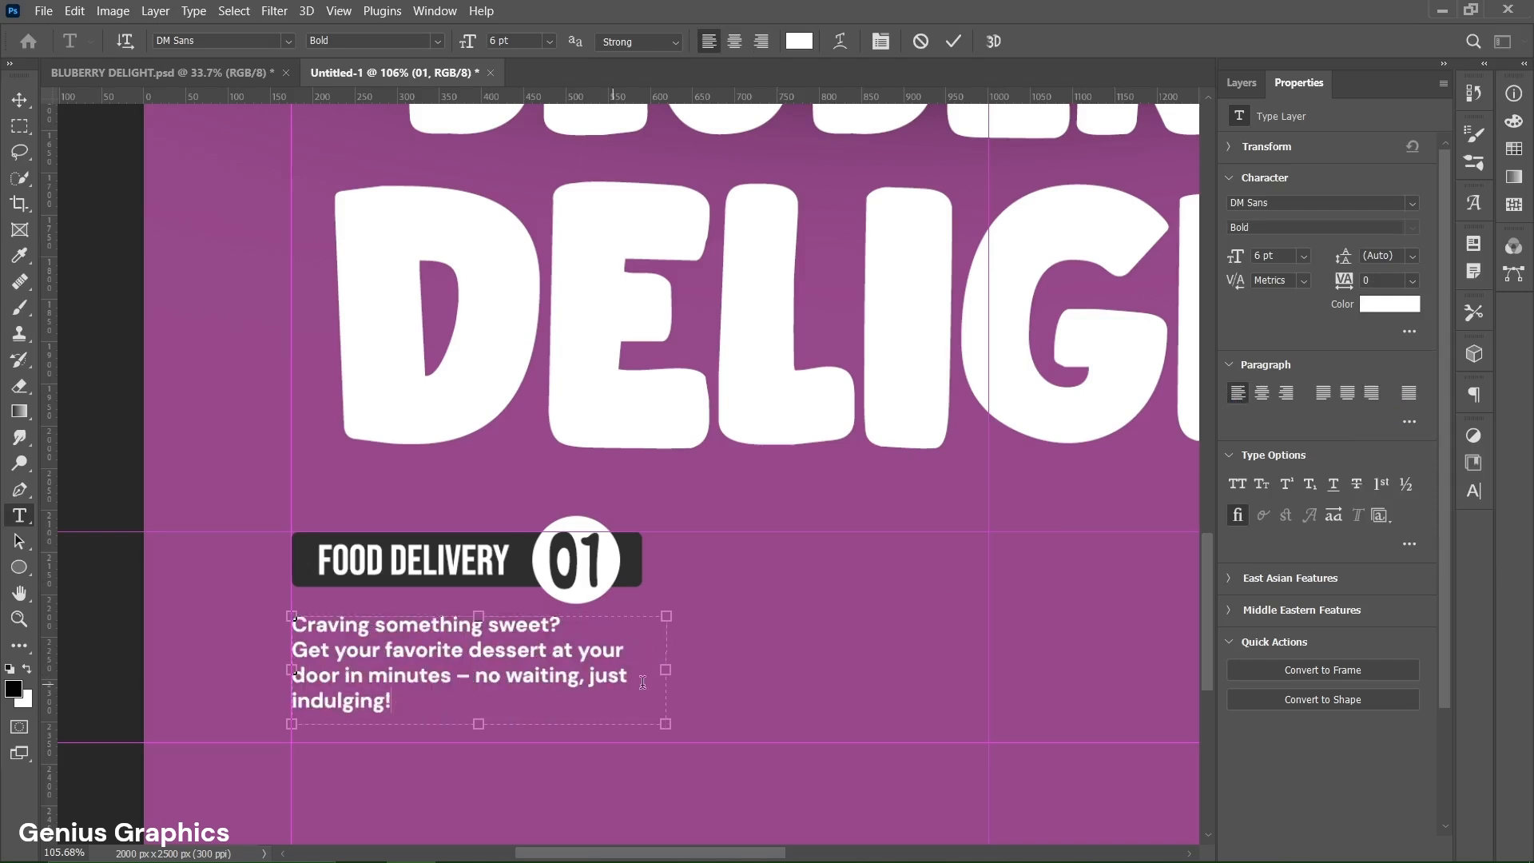
pyautogui.moveTo(666, 670); pyautogui.dragTo(699, 669)
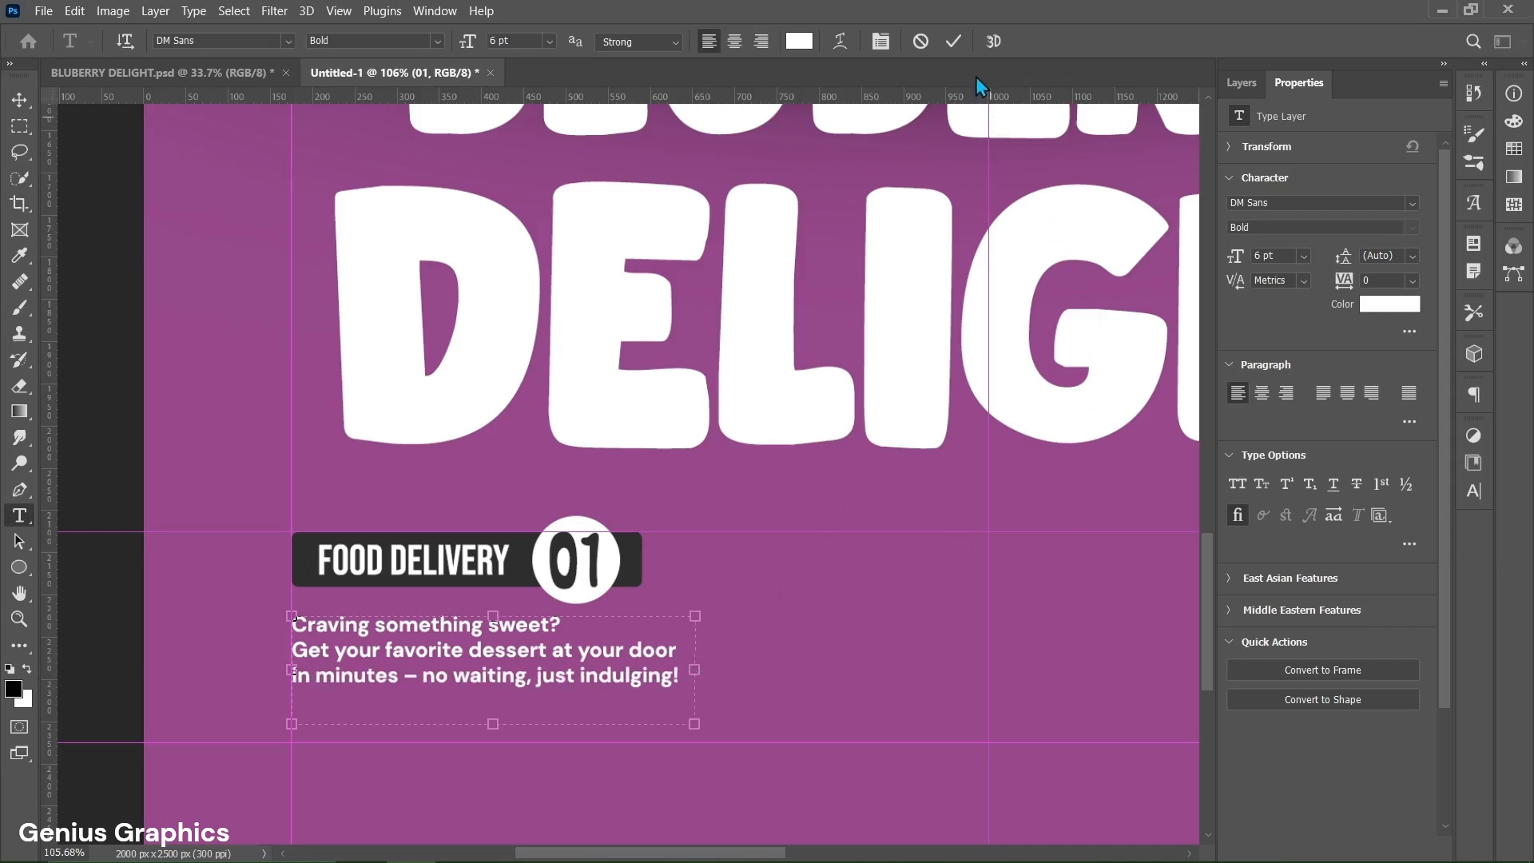
pyautogui.click(953, 42)
# Nudge the dessert paragraph slightly up toward the dark grey bar
pyautogui.press('v')
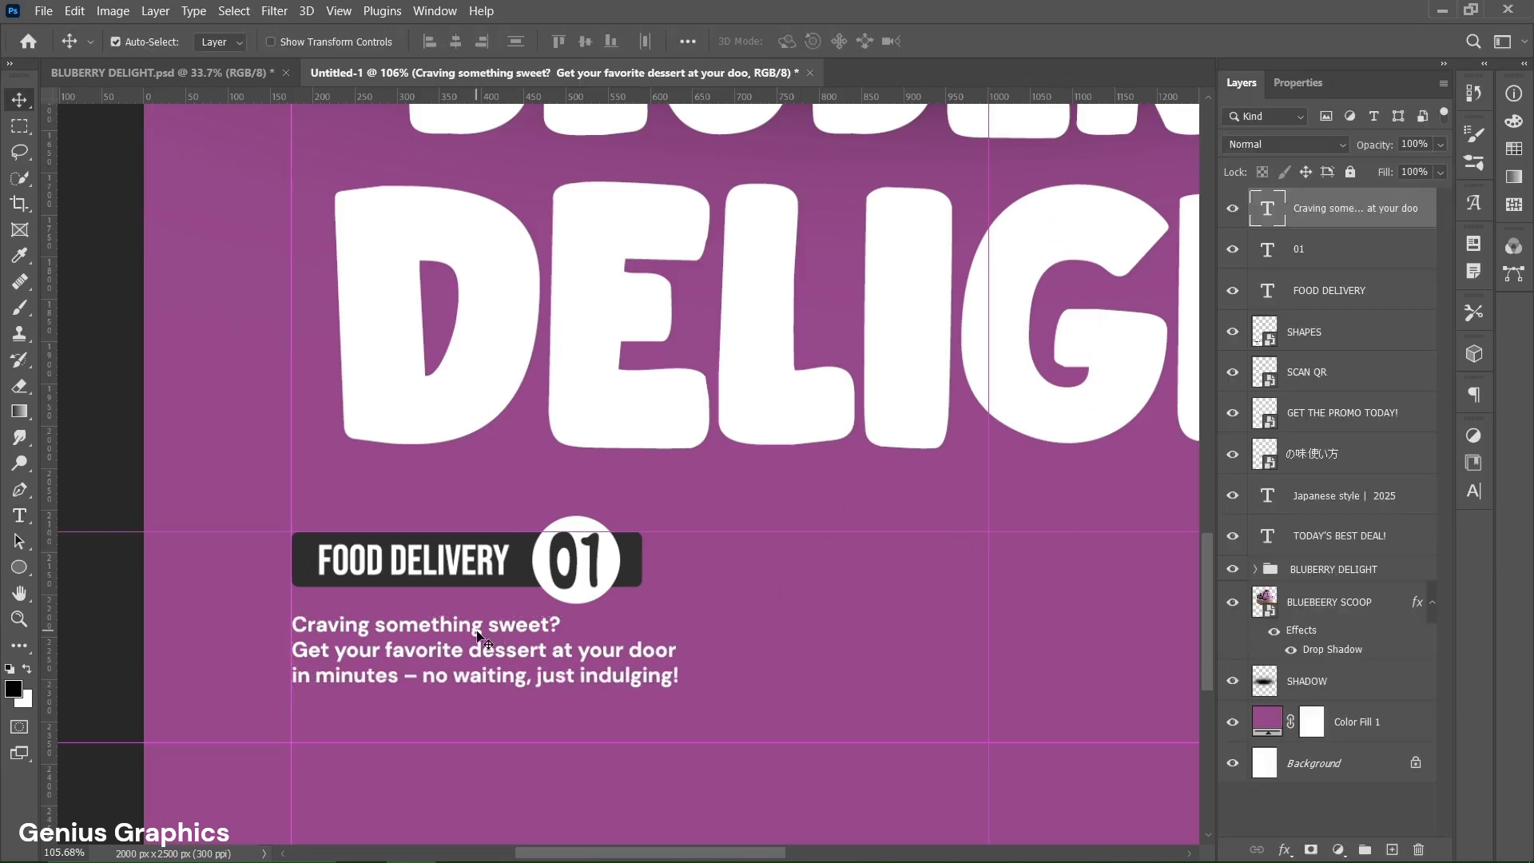
pyautogui.moveTo(477, 633); pyautogui.dragTo(473, 630)
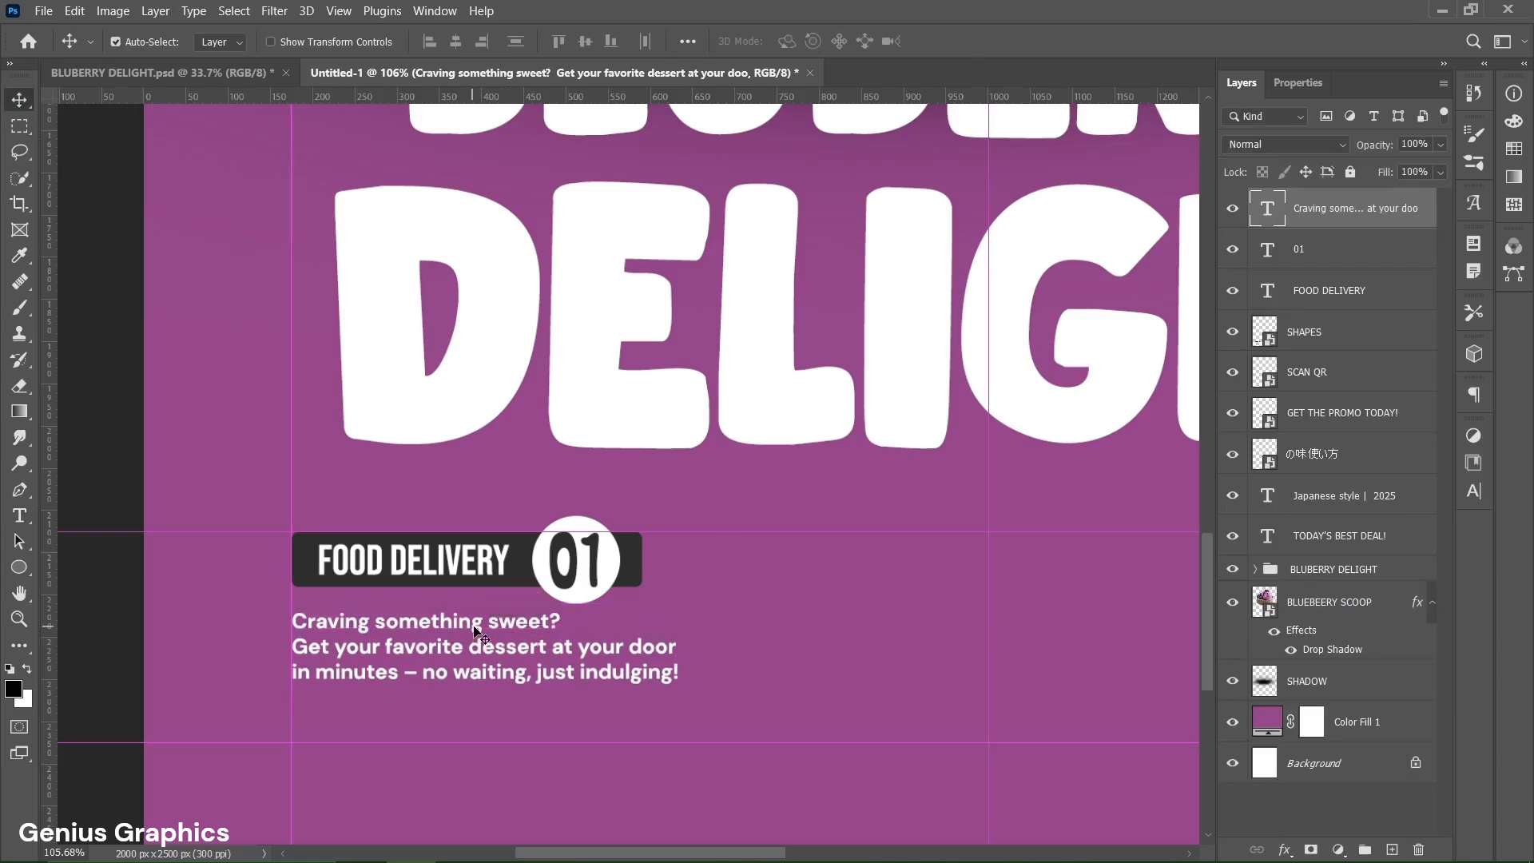
# Duplicate the FOOD DELIVERY text below the dessert paragraph and set the copy in DM Sans Bold at 9 pt
pyautogui.moveTo(497, 568); pyautogui.dragTo(626, 742)
pyautogui.press('t')
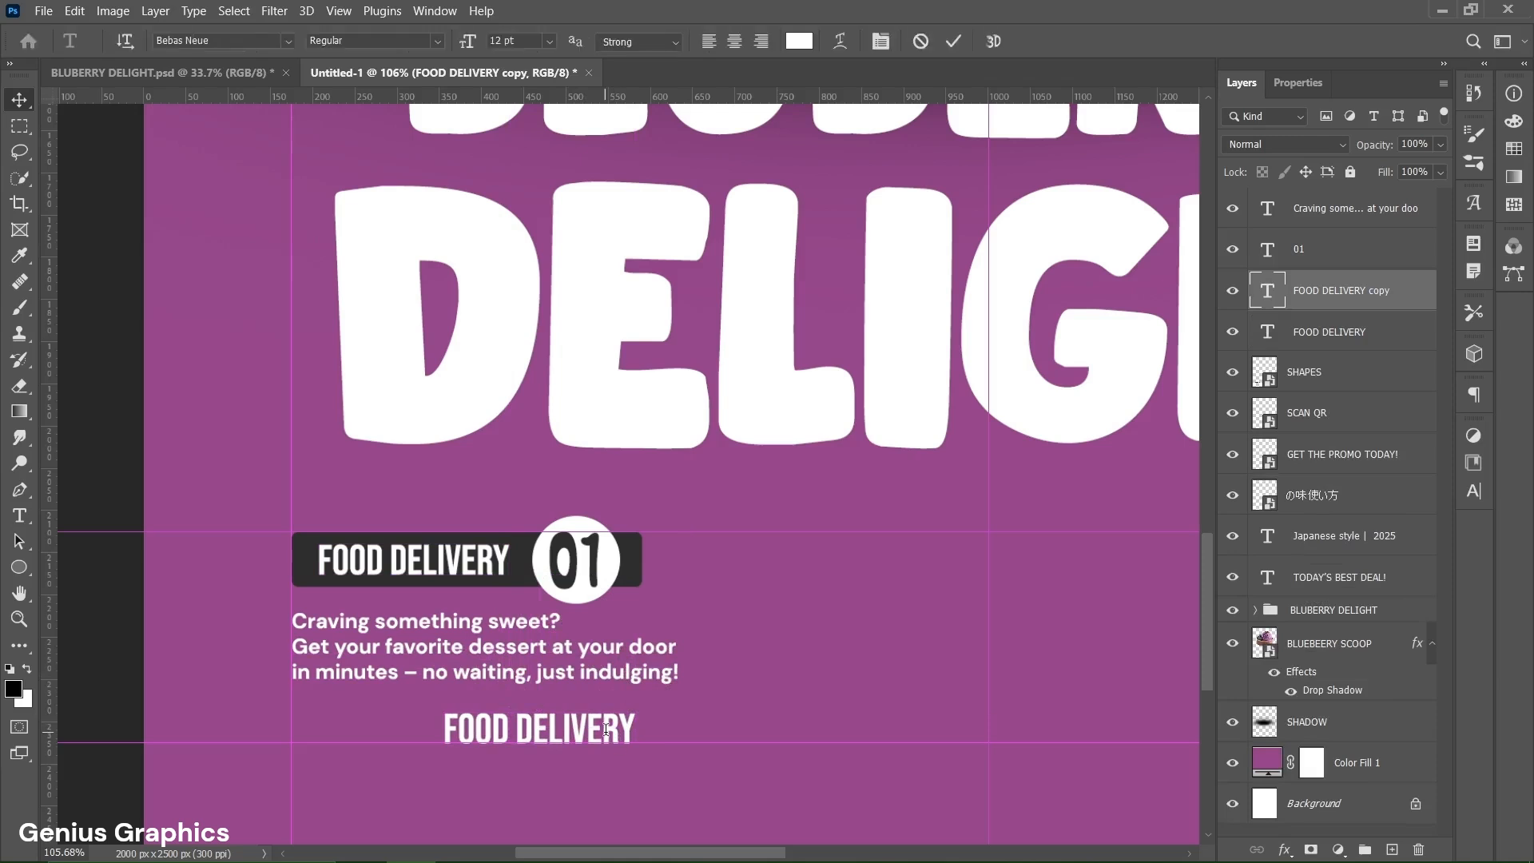
pyautogui.tripleClick(605, 729)
pyautogui.click(1298, 84)
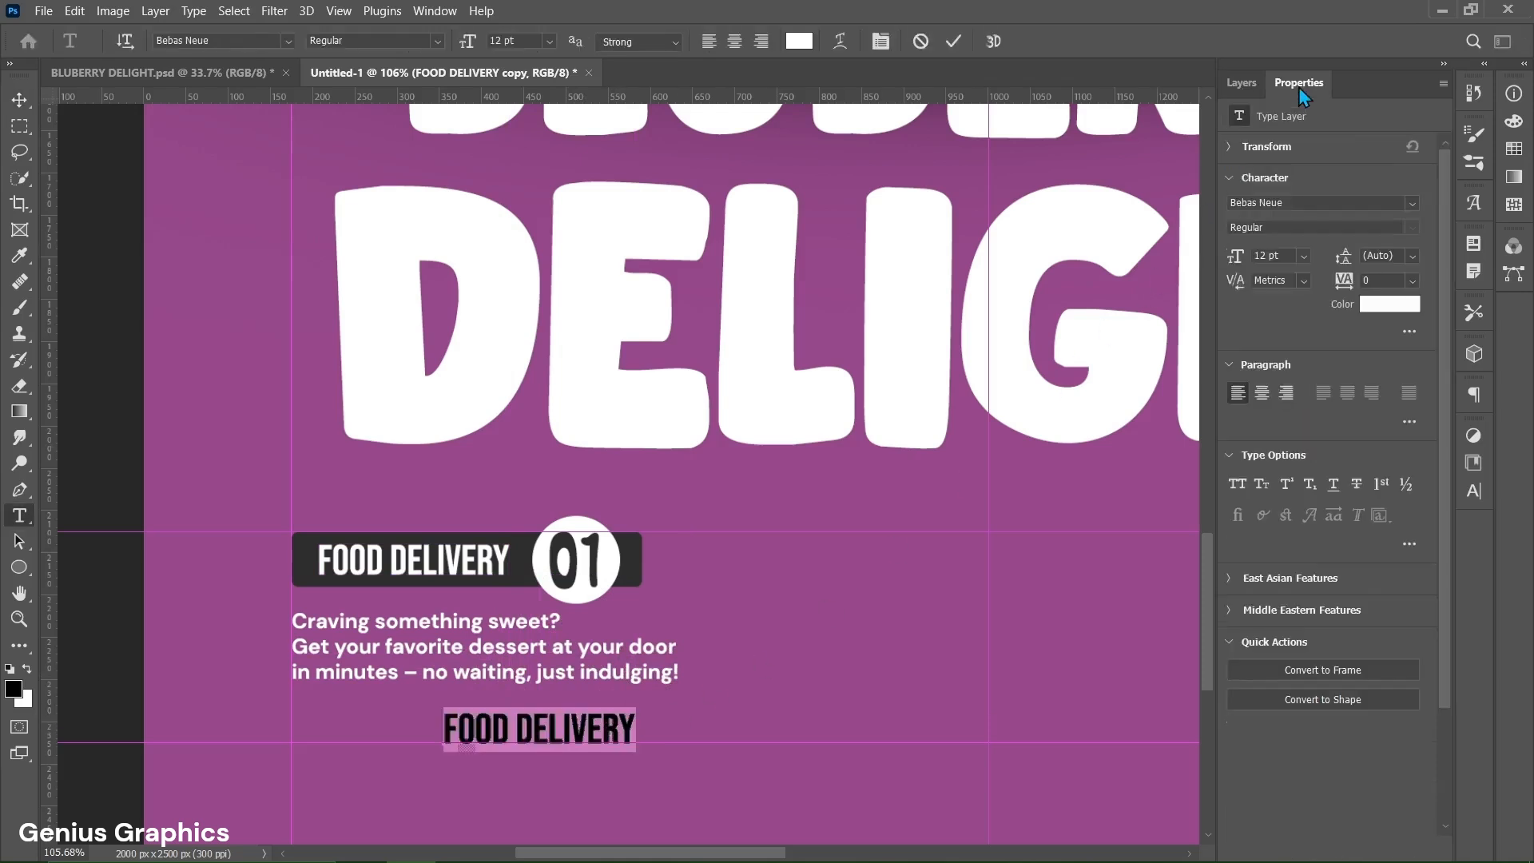
pyautogui.click(1410, 203)
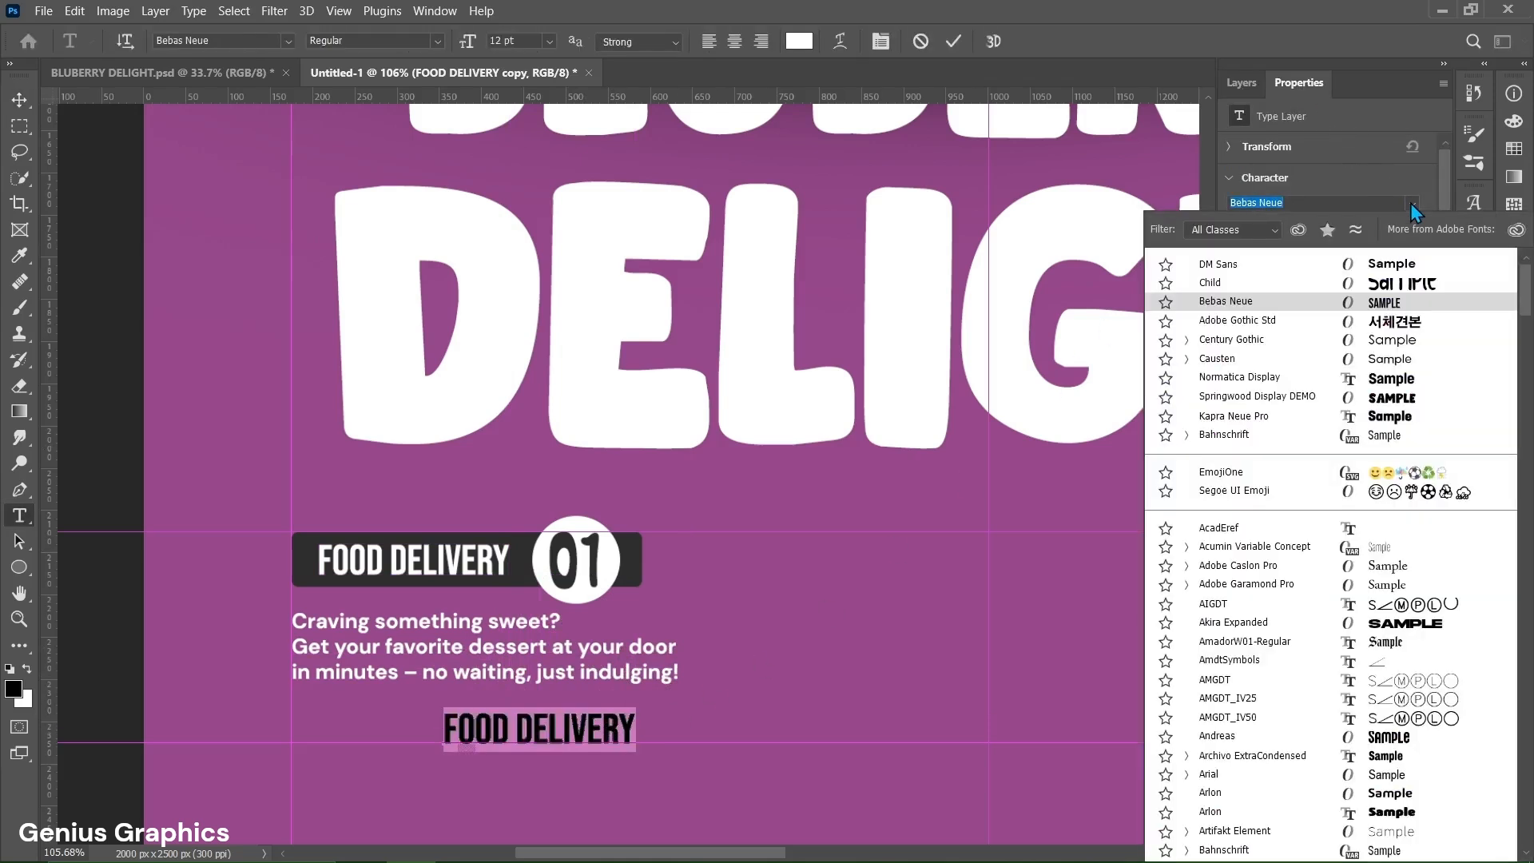
pyautogui.click(1287, 265)
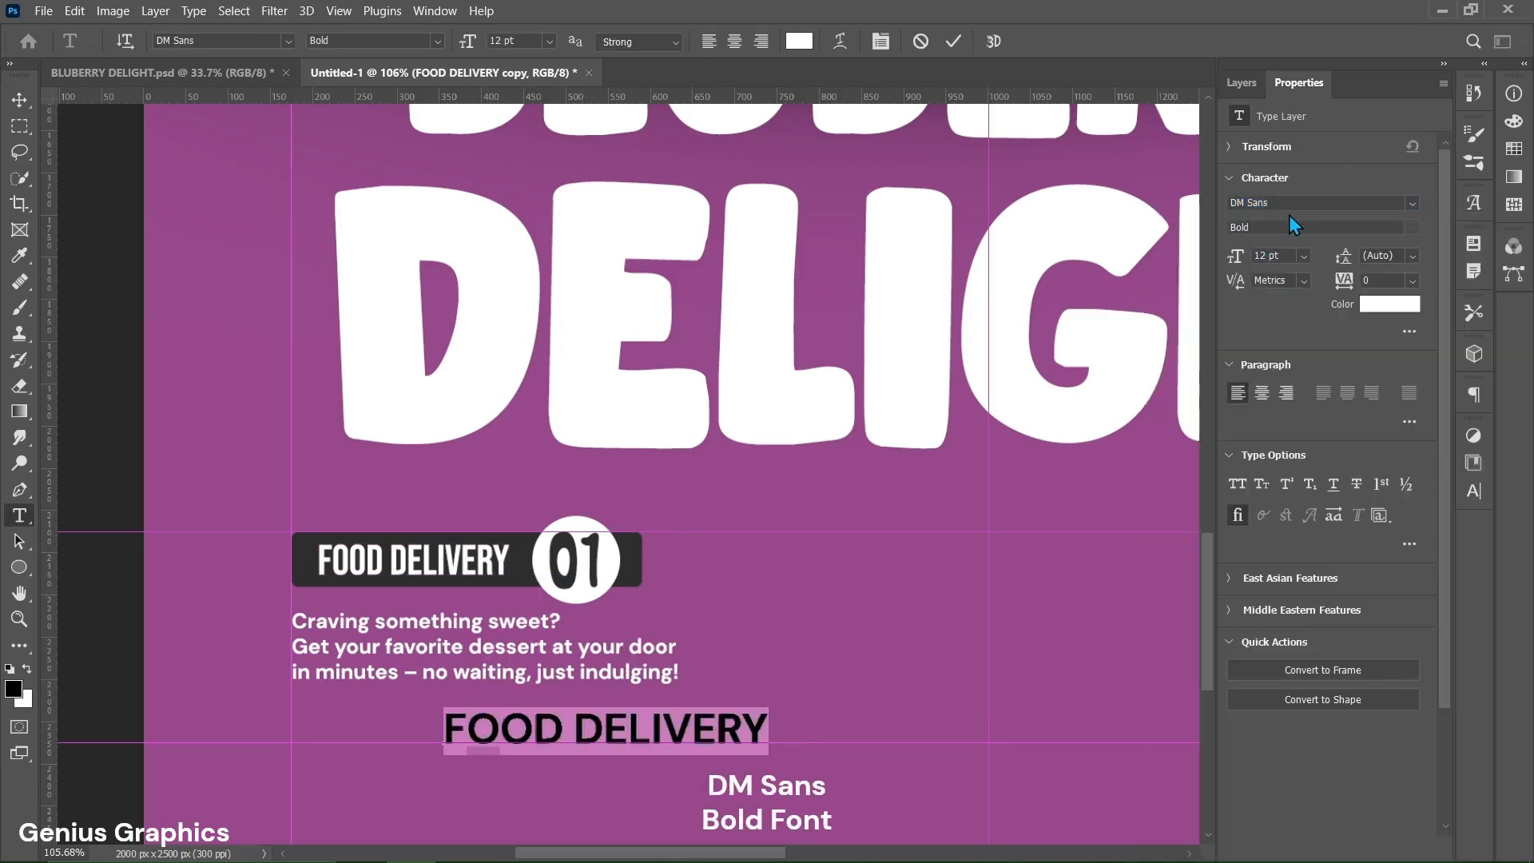
pyautogui.click(1266, 256)
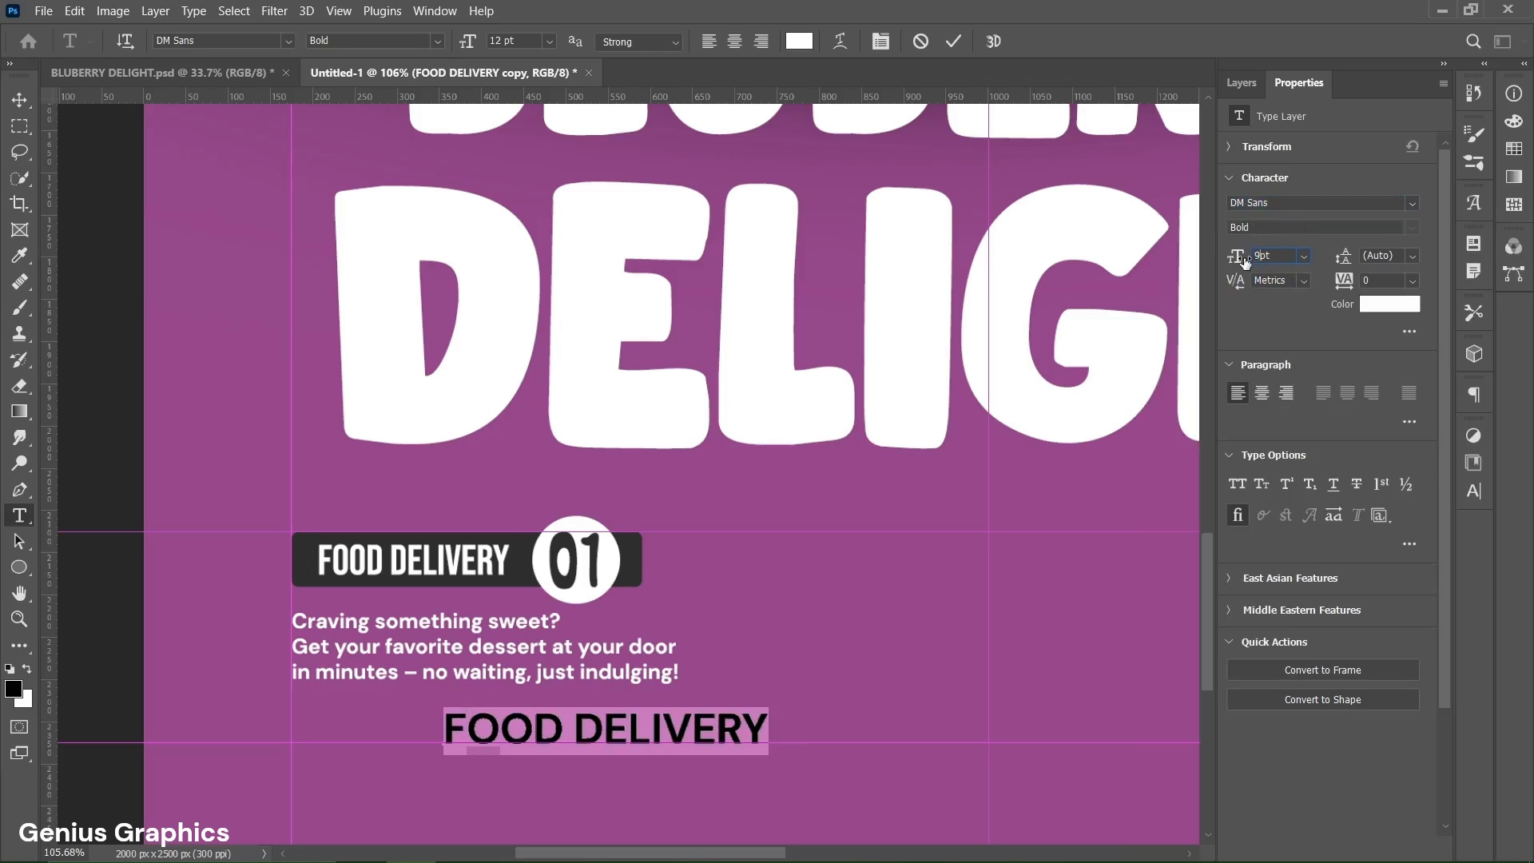
pyautogui.press('Return')
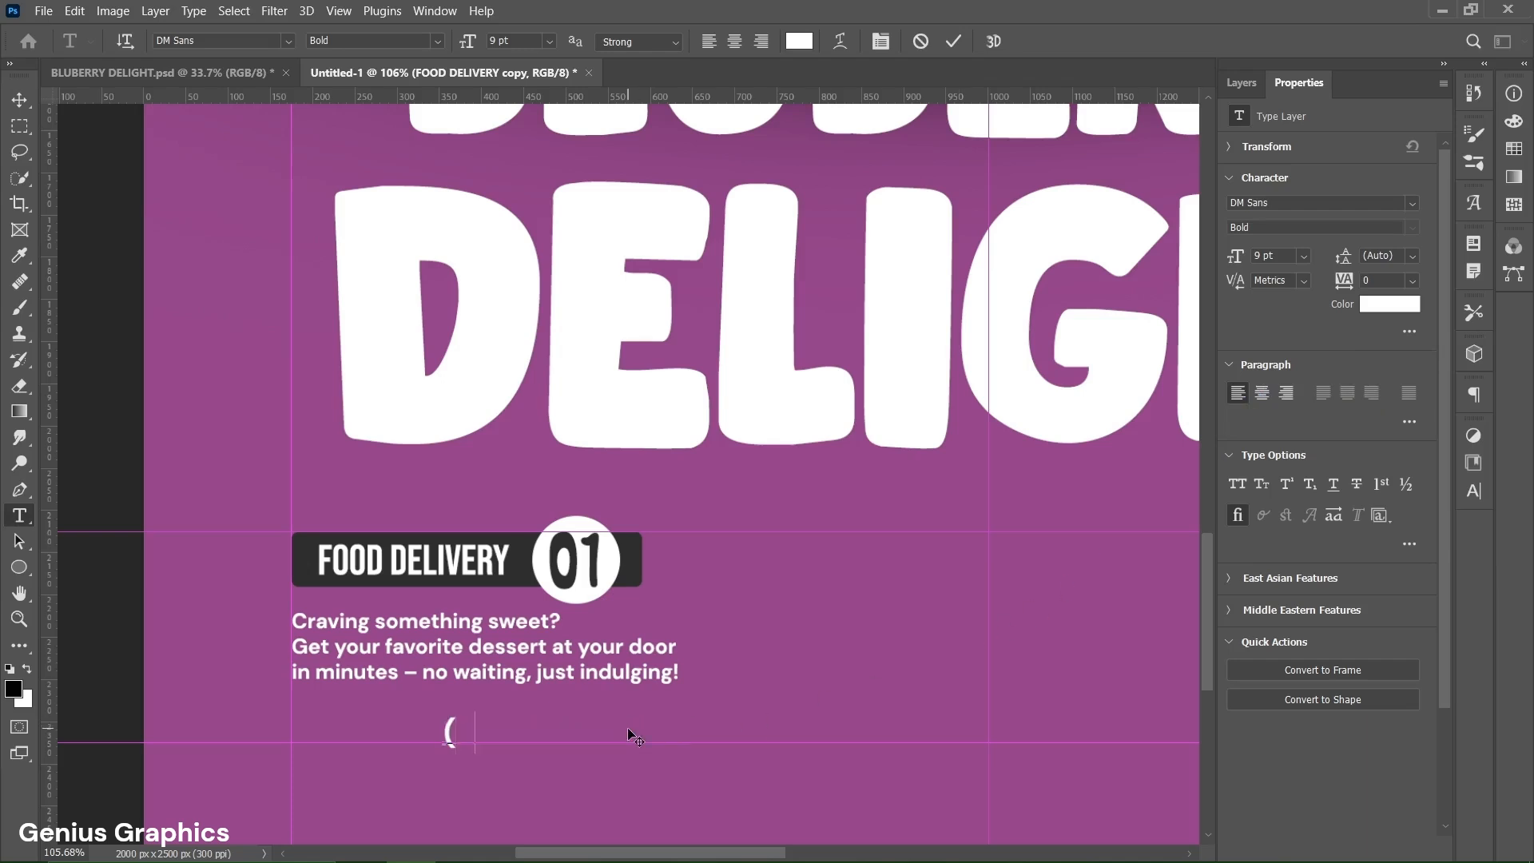
# Replace the copied text with the phone number, align it to the left guide under the paragraph, and nudge the paragraph slightly down
pyautogui.write('+123) 456 789')
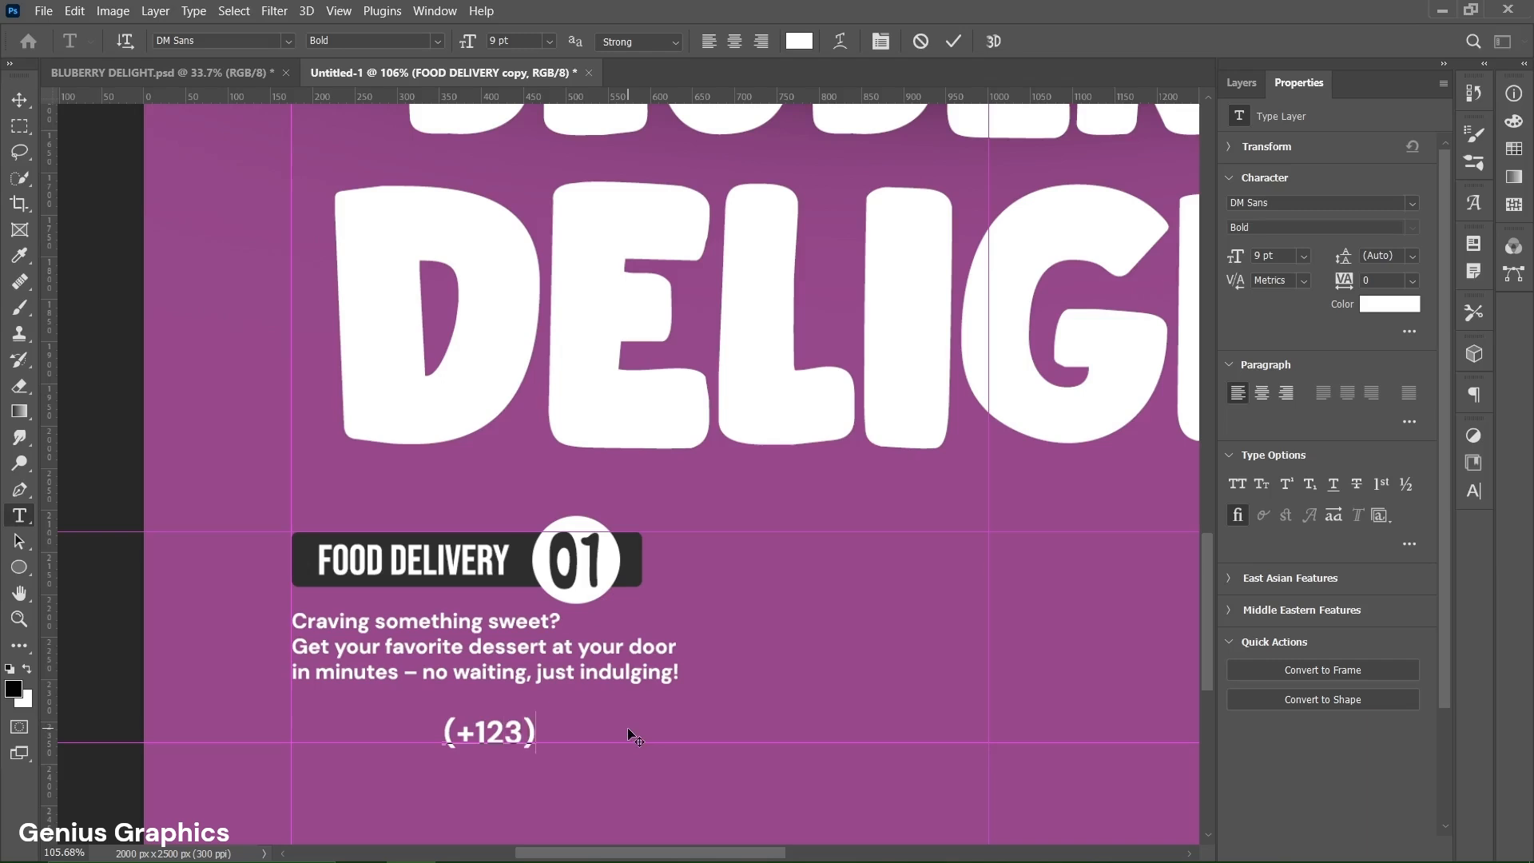
pyautogui.click(955, 40)
pyautogui.press('v')
pyautogui.moveTo(518, 735); pyautogui.dragTo(408, 730)
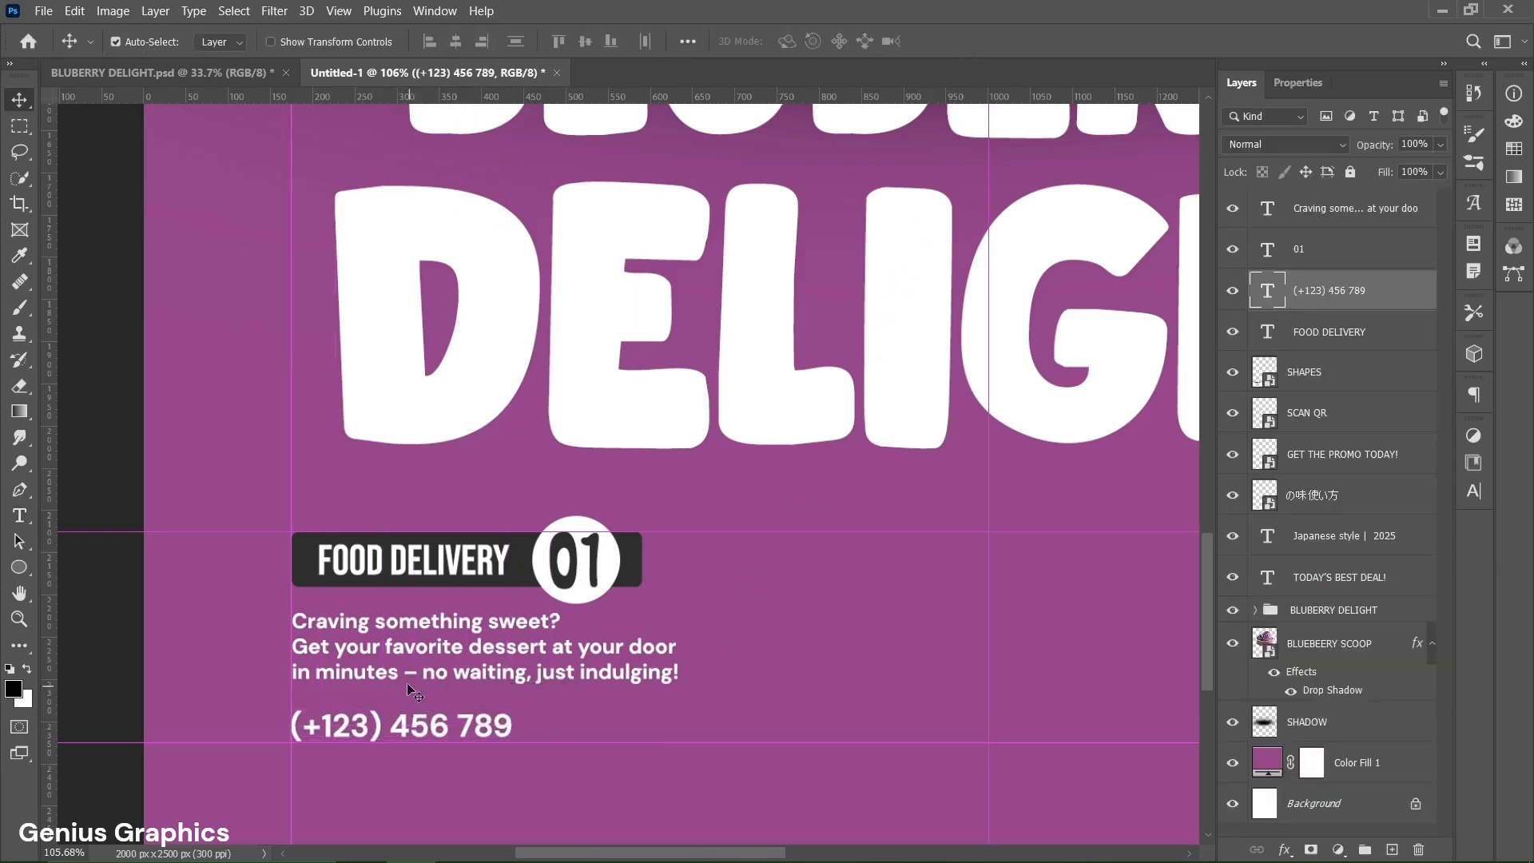
pyautogui.moveTo(394, 677); pyautogui.dragTo(395, 679)
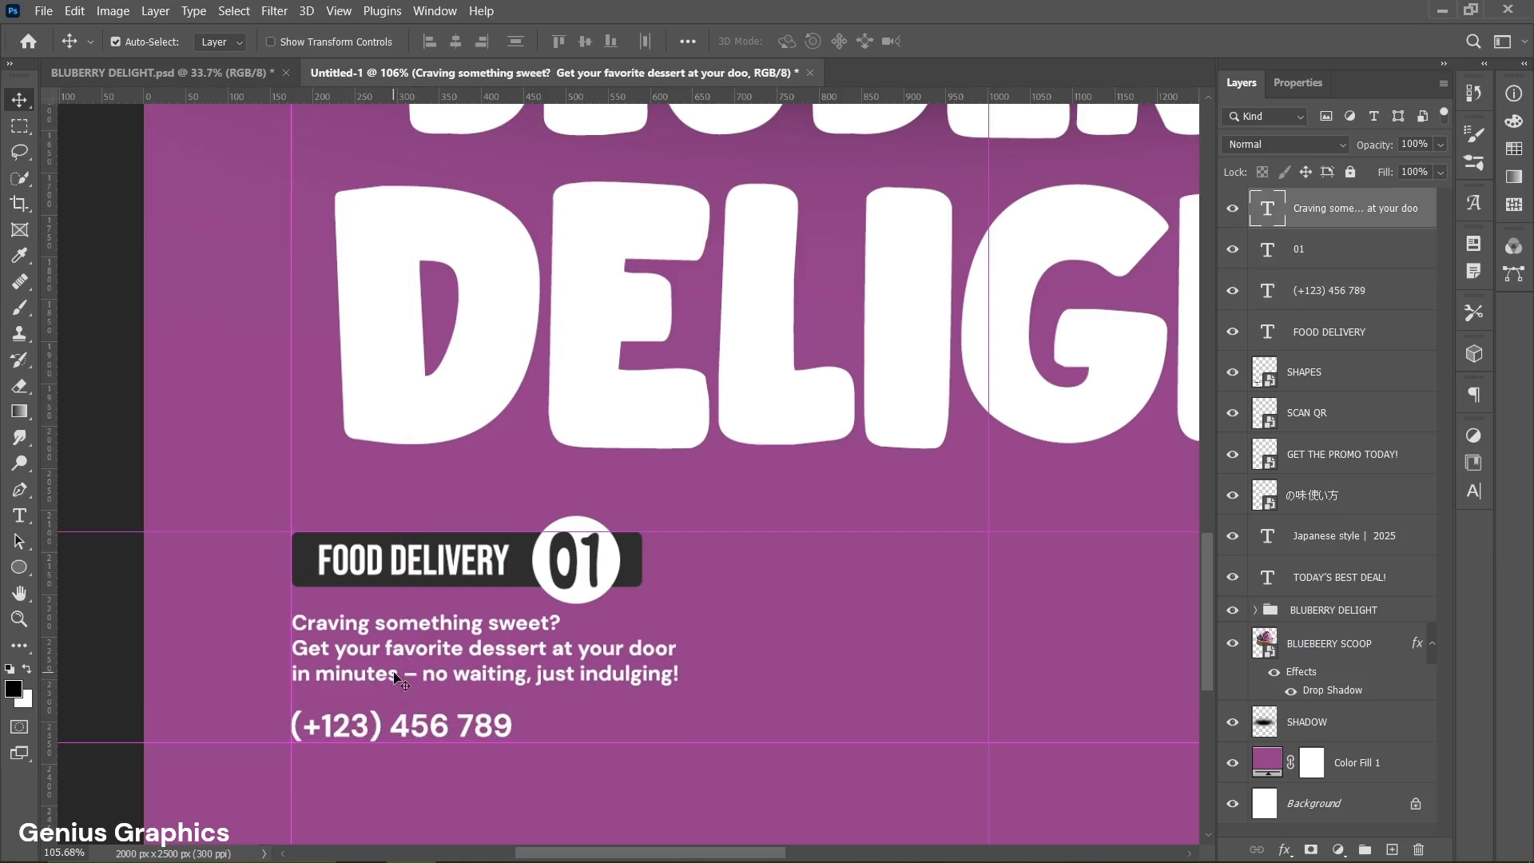
# Group the SHAPES layer, the three delivery texts and the dessert paragraph, and name the group FOOD DELIVERY 01
pyautogui.click(1370, 376)
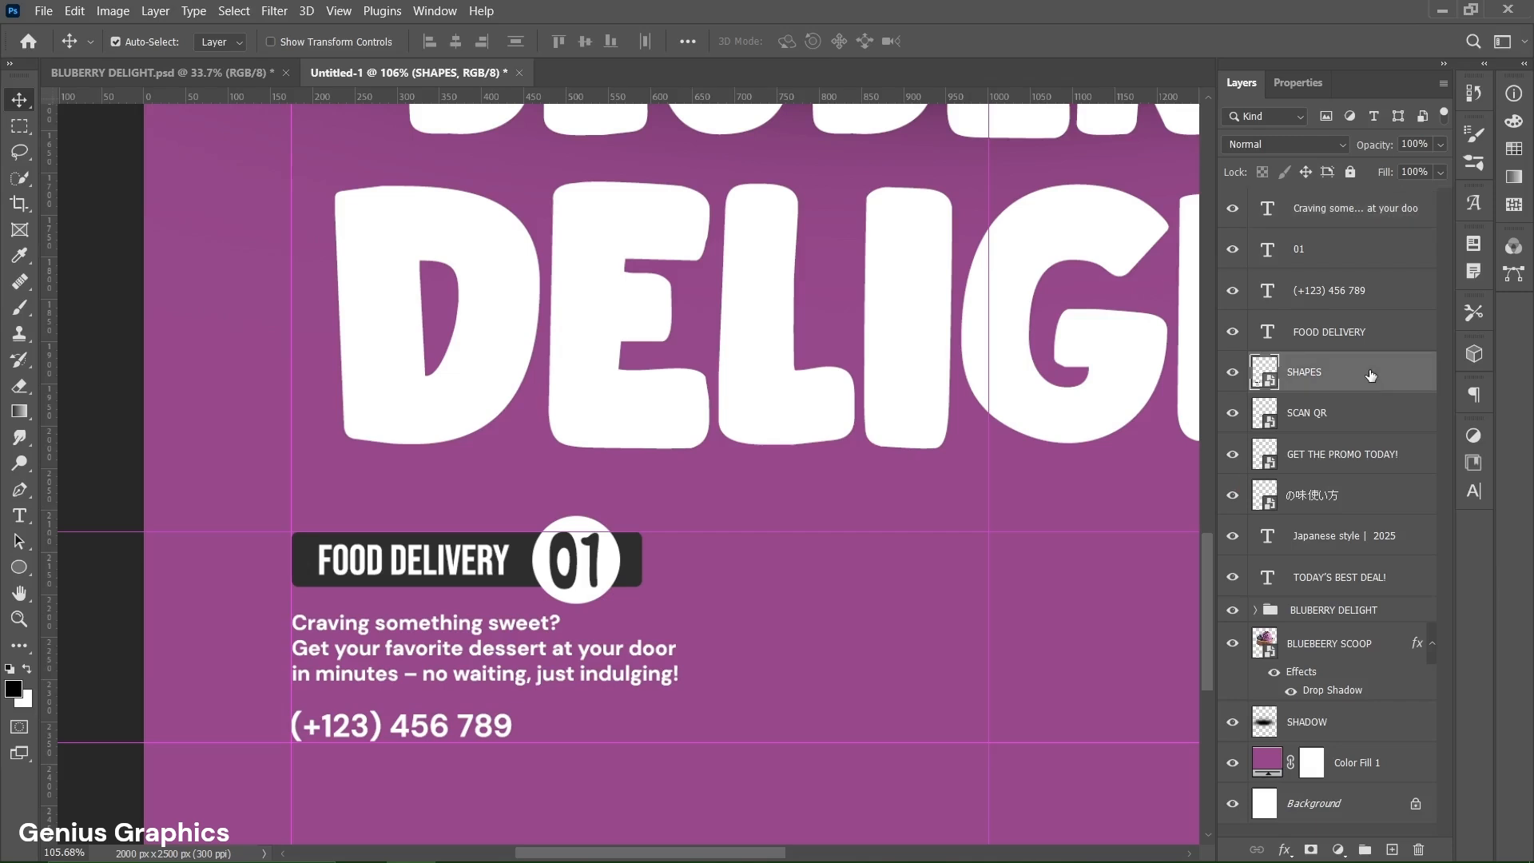
pyautogui.keyDown('shift'); pyautogui.click(1367, 214); pyautogui.keyUp('shift')
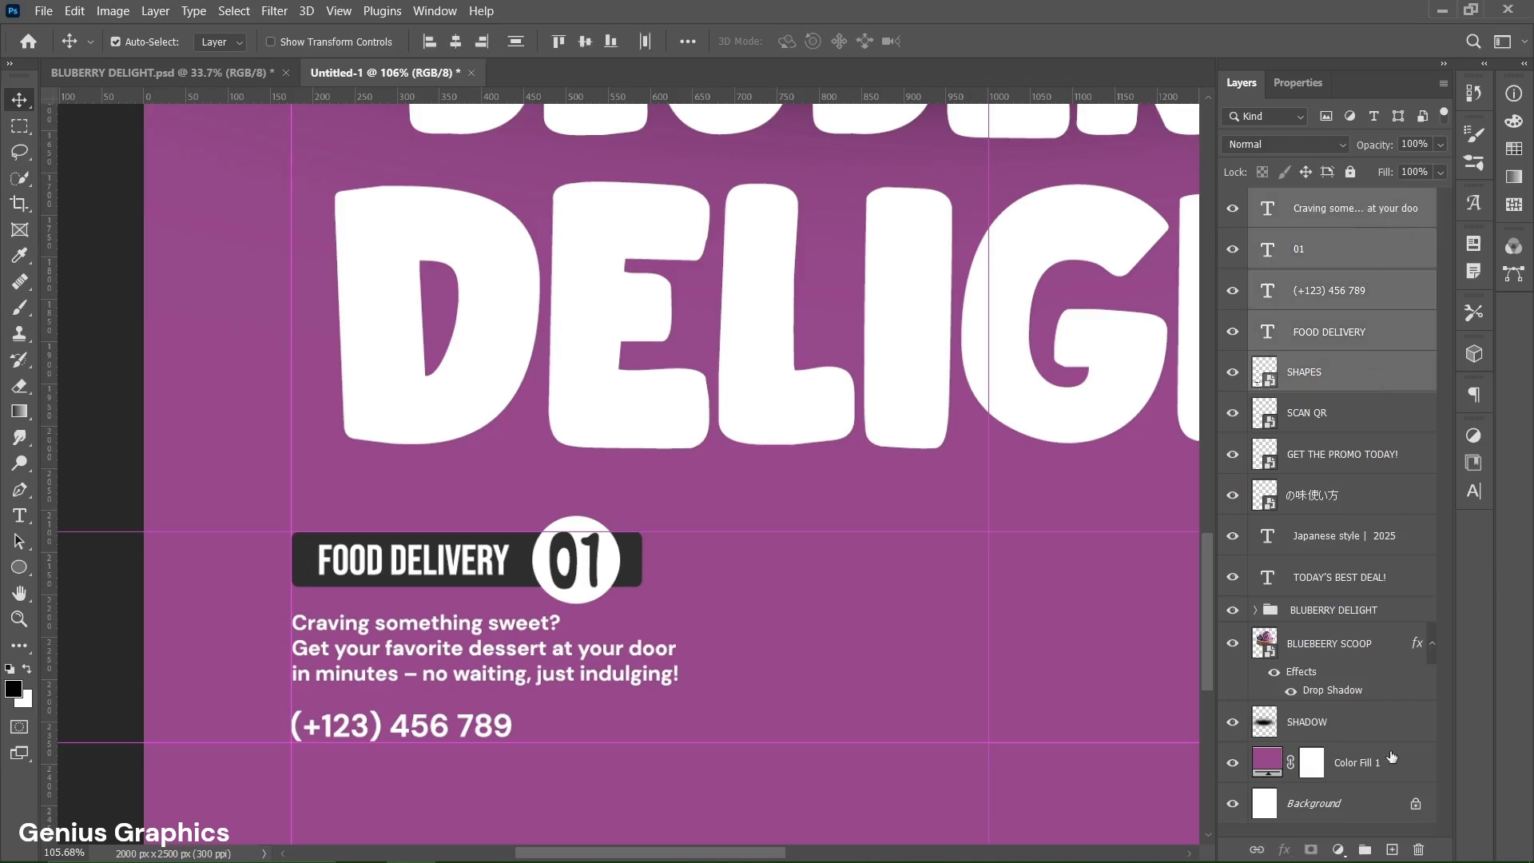
pyautogui.click(1366, 850)
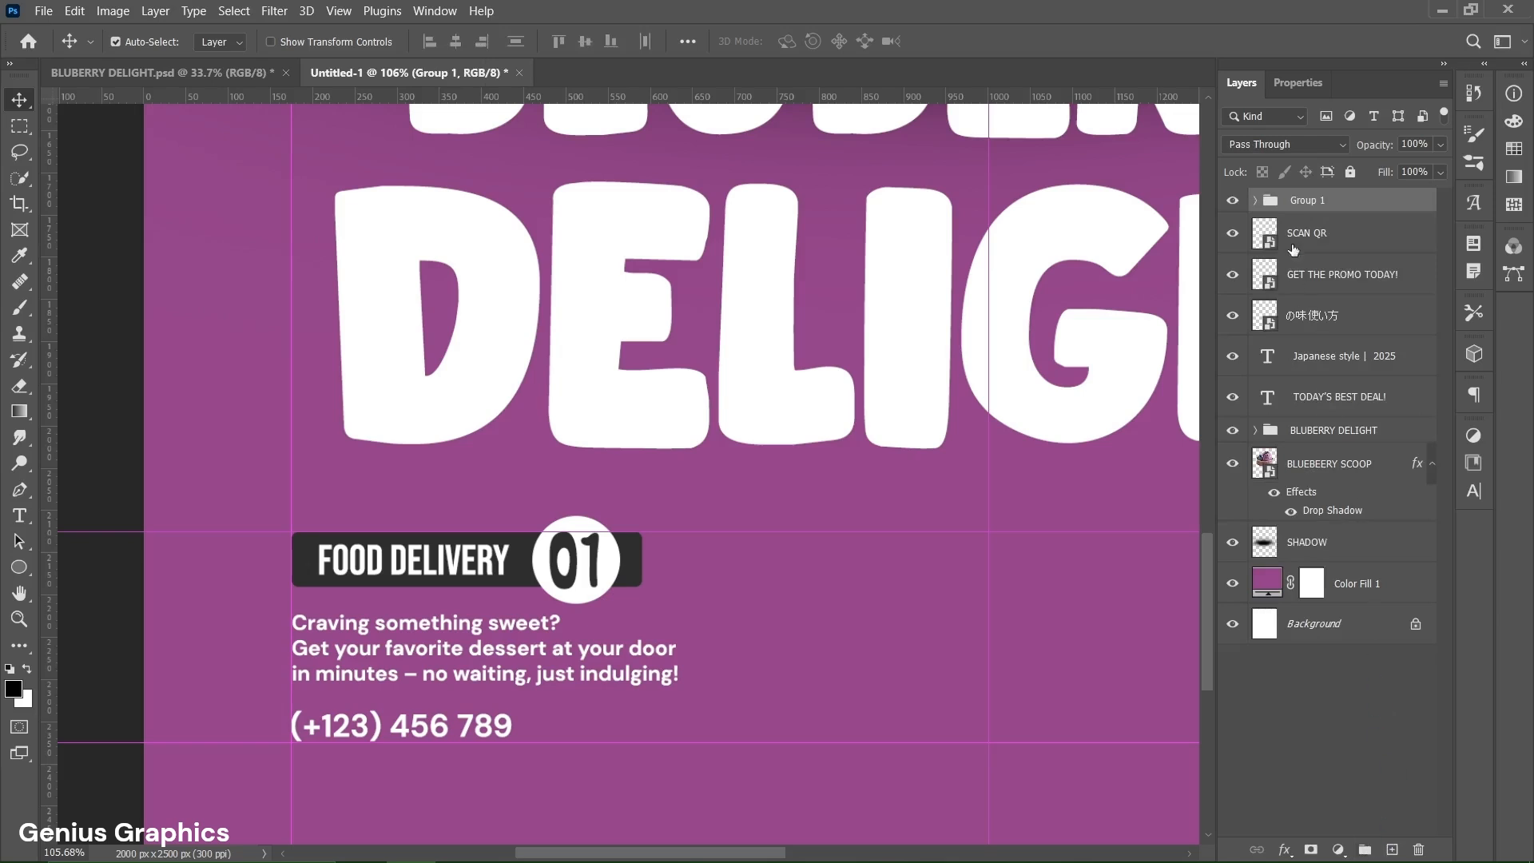
pyautogui.doubleClick(1294, 201)
pyautogui.write('FOOD DELIVERY 01')
pyautogui.click(1411, 205)
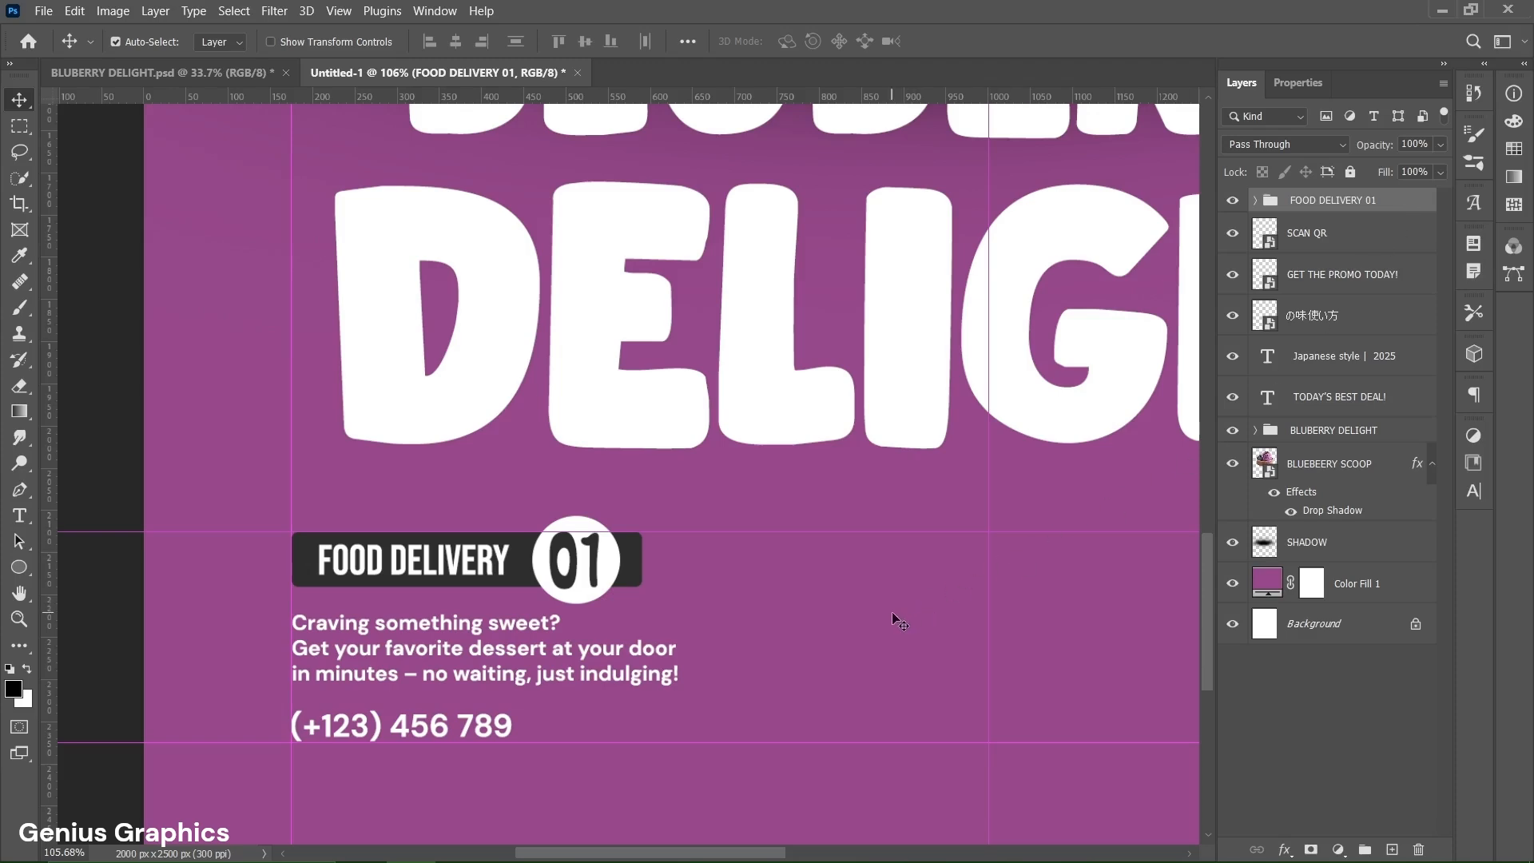
# Place the ONLY ¥20 image as an embedded object over the right edge of the scoop's bowl, above the title
pyautogui.hotkey('ctrl', '0')
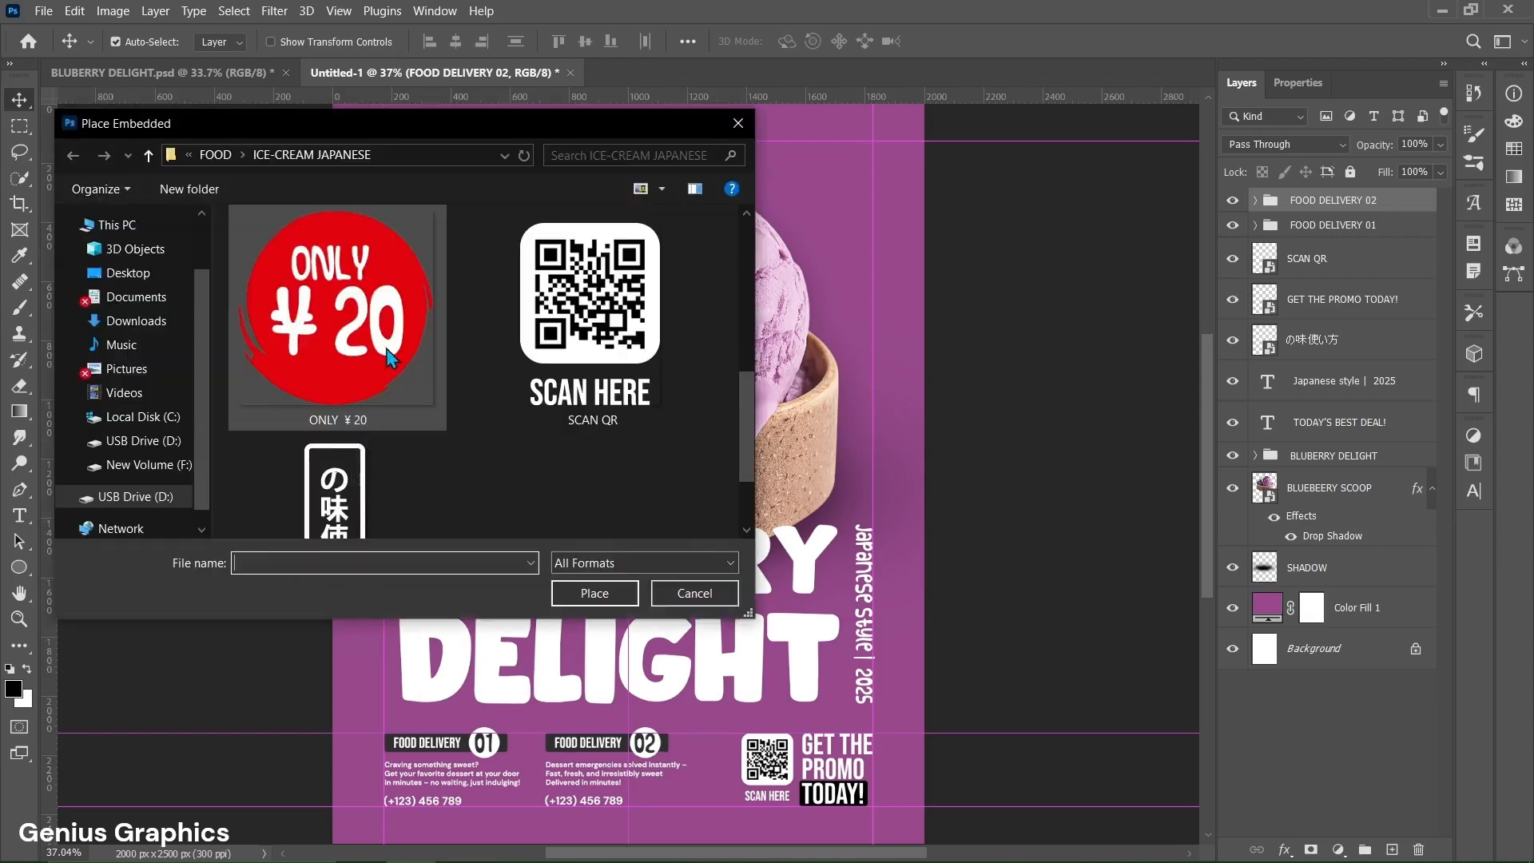
pyautogui.click(337, 318)
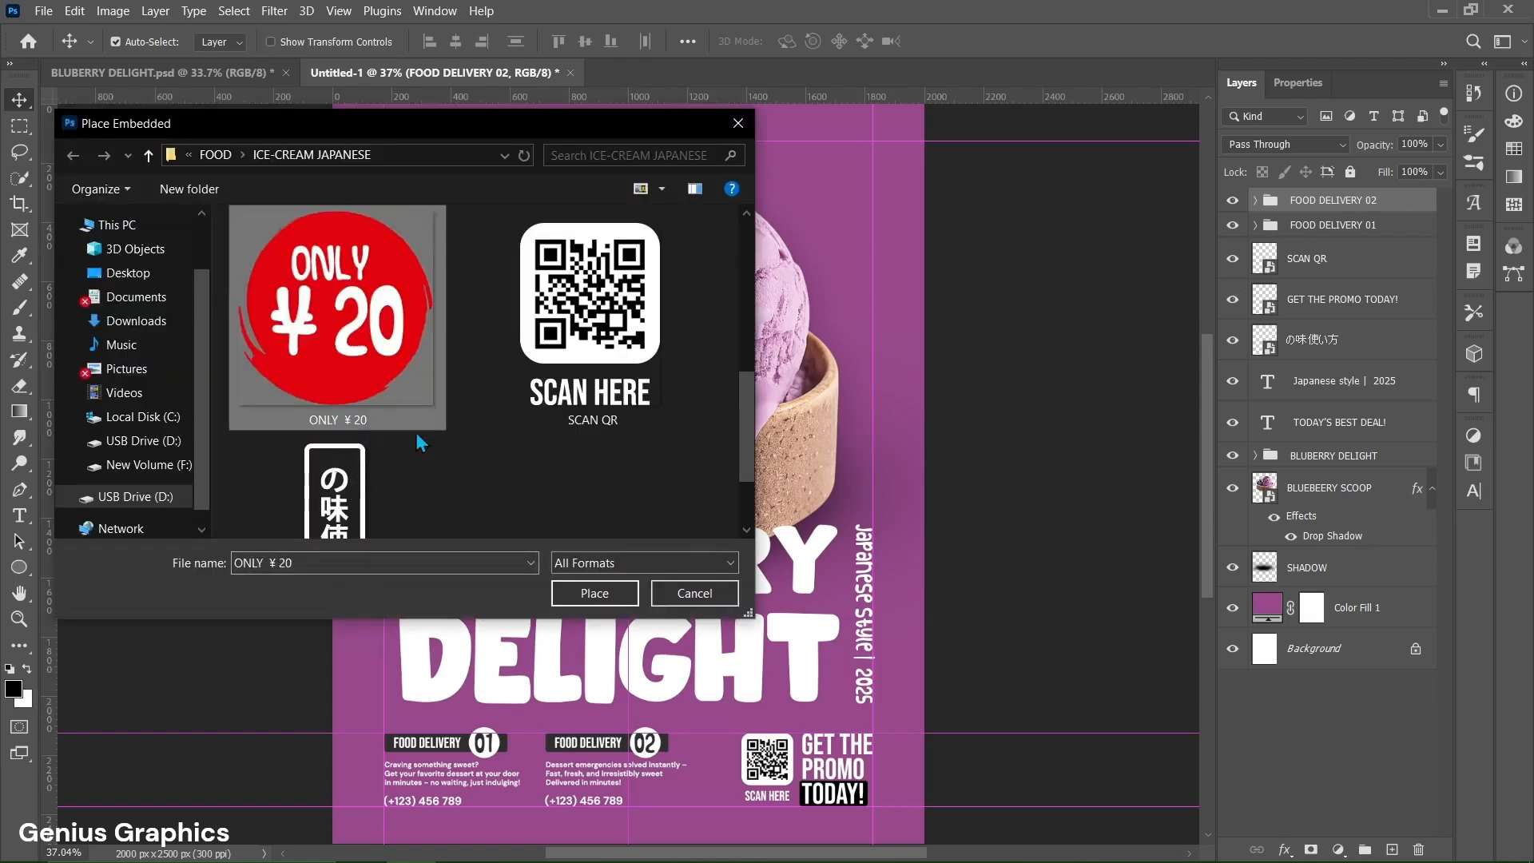
pyautogui.click(569, 592)
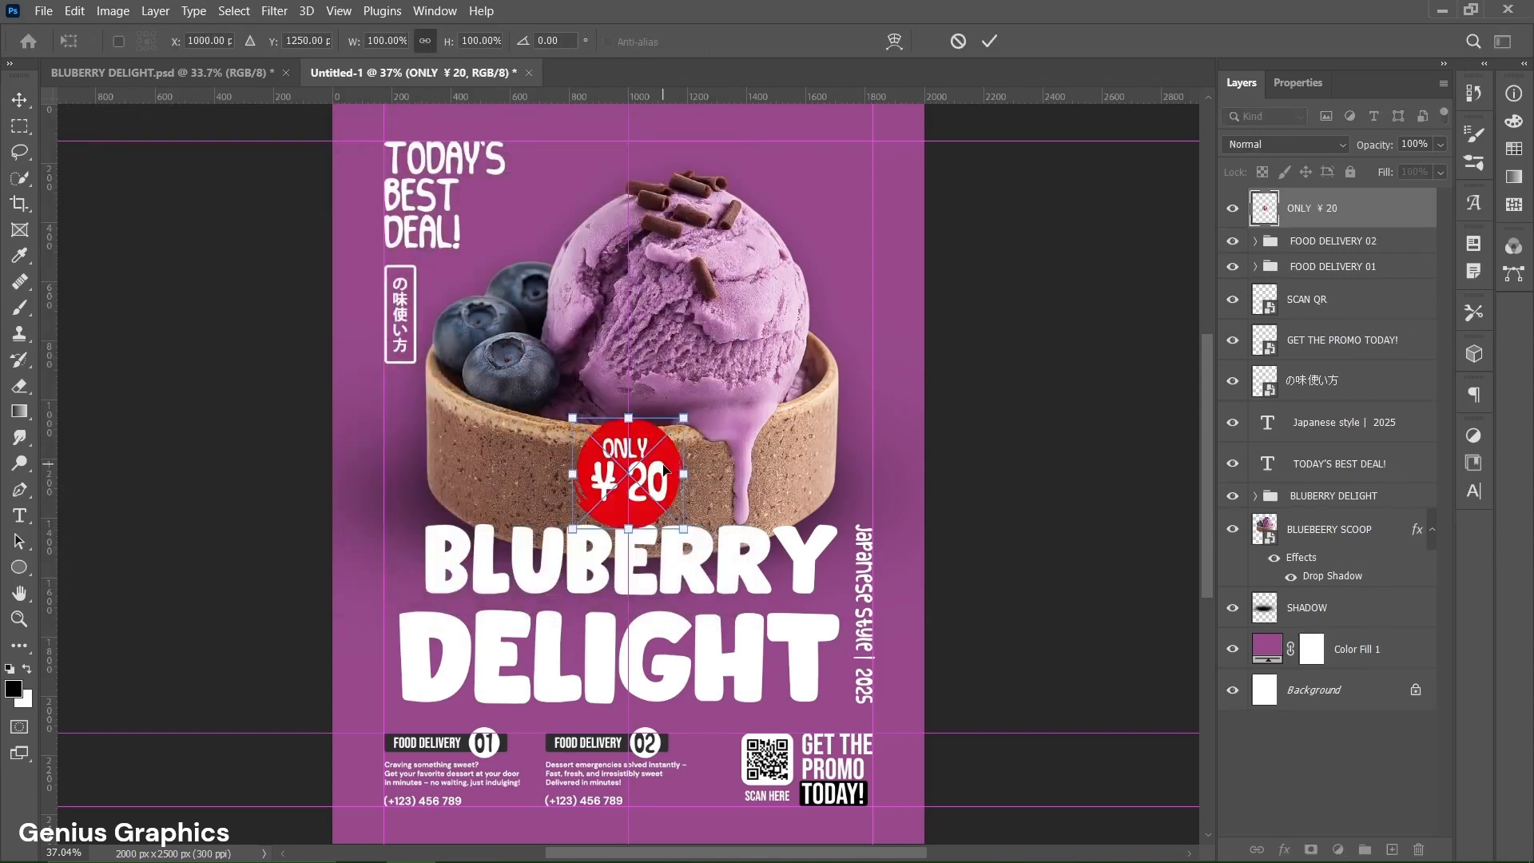
pyautogui.moveTo(664, 468); pyautogui.dragTo(860, 443)
pyautogui.press('Return')
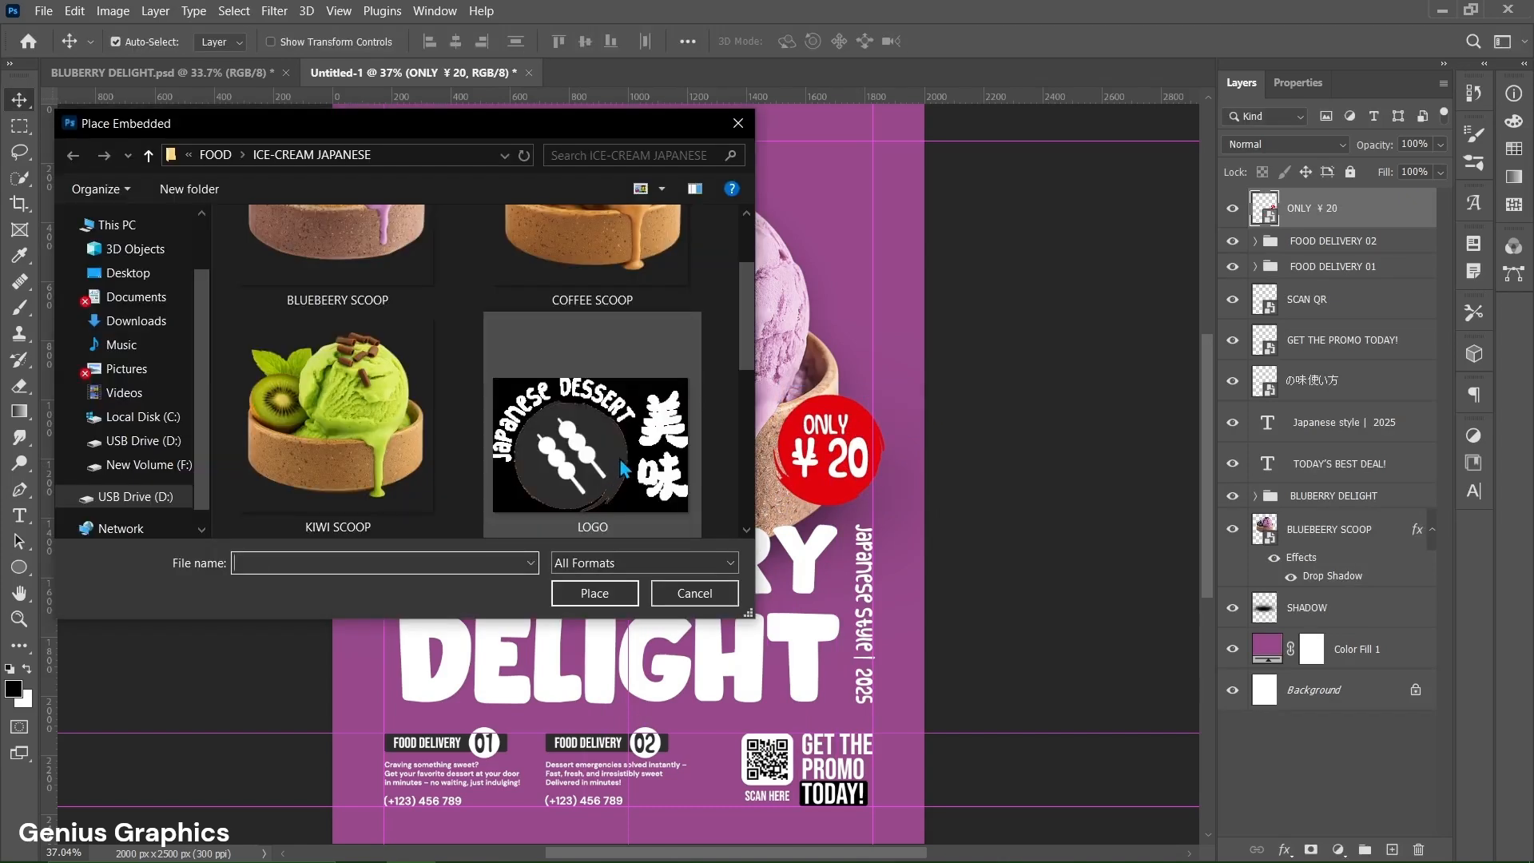
# Place the embedded LOGO image in the poster's upper-right corner, within the top and right margin guides
pyautogui.click(623, 476)
pyautogui.click(612, 591)
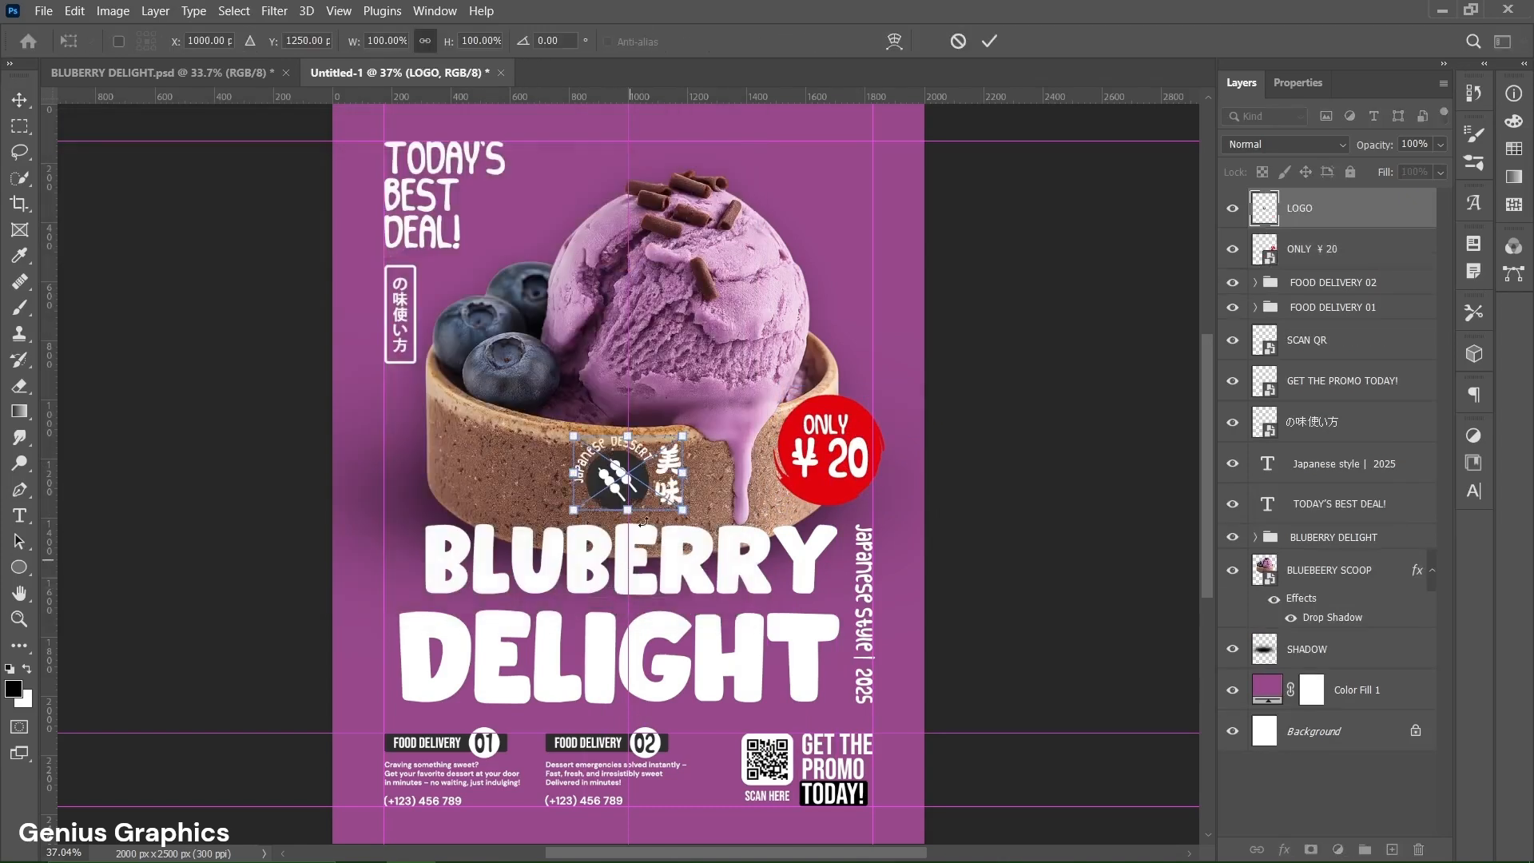
pyautogui.moveTo(621, 474); pyautogui.dragTo(822, 185)
pyautogui.press('Return')
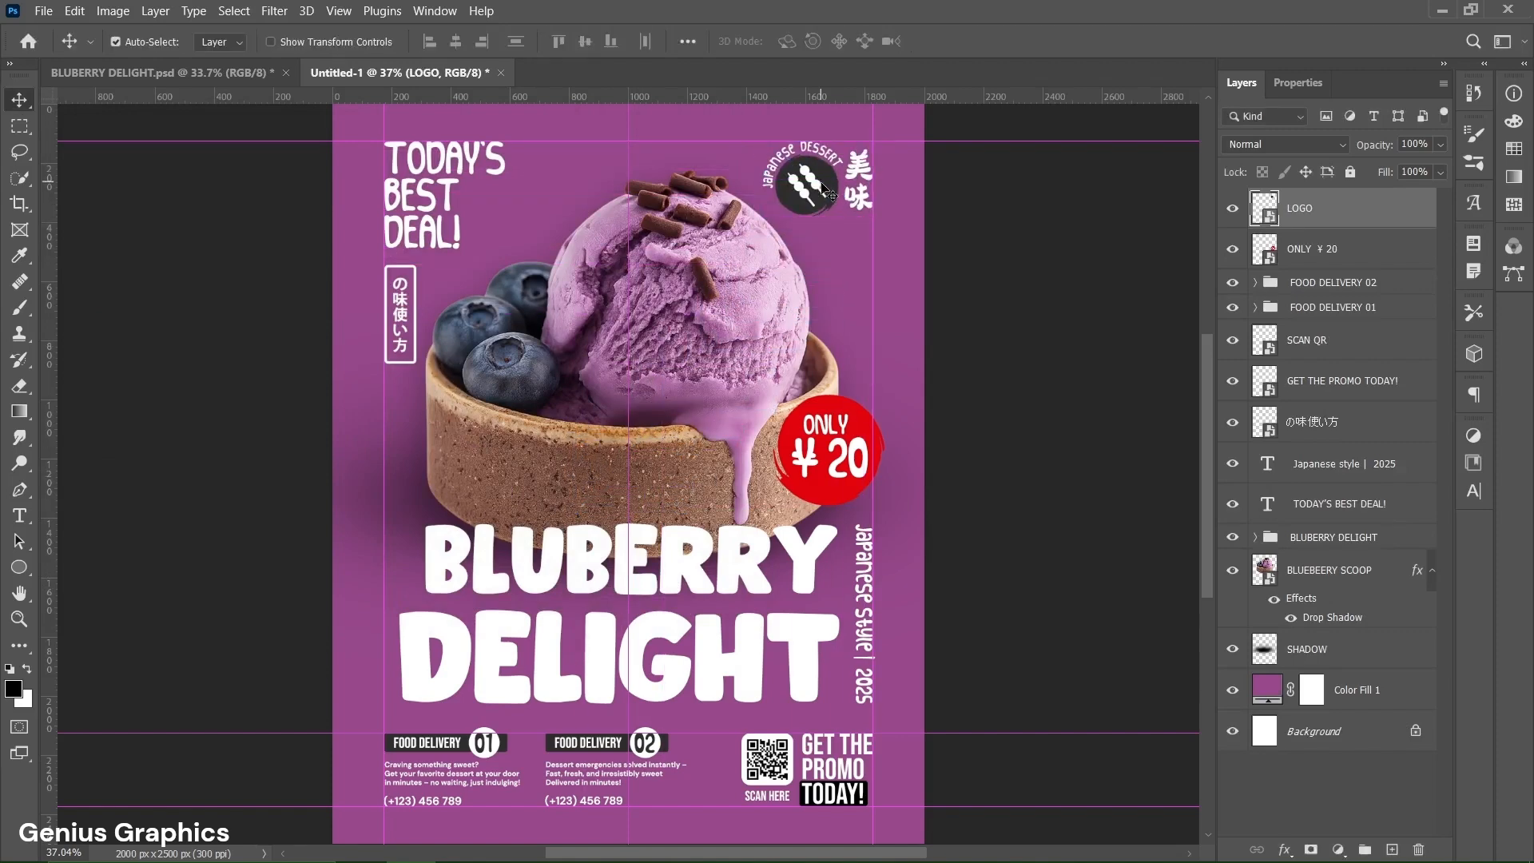
# Clear all guides from the poster
pyautogui.click(339, 11)
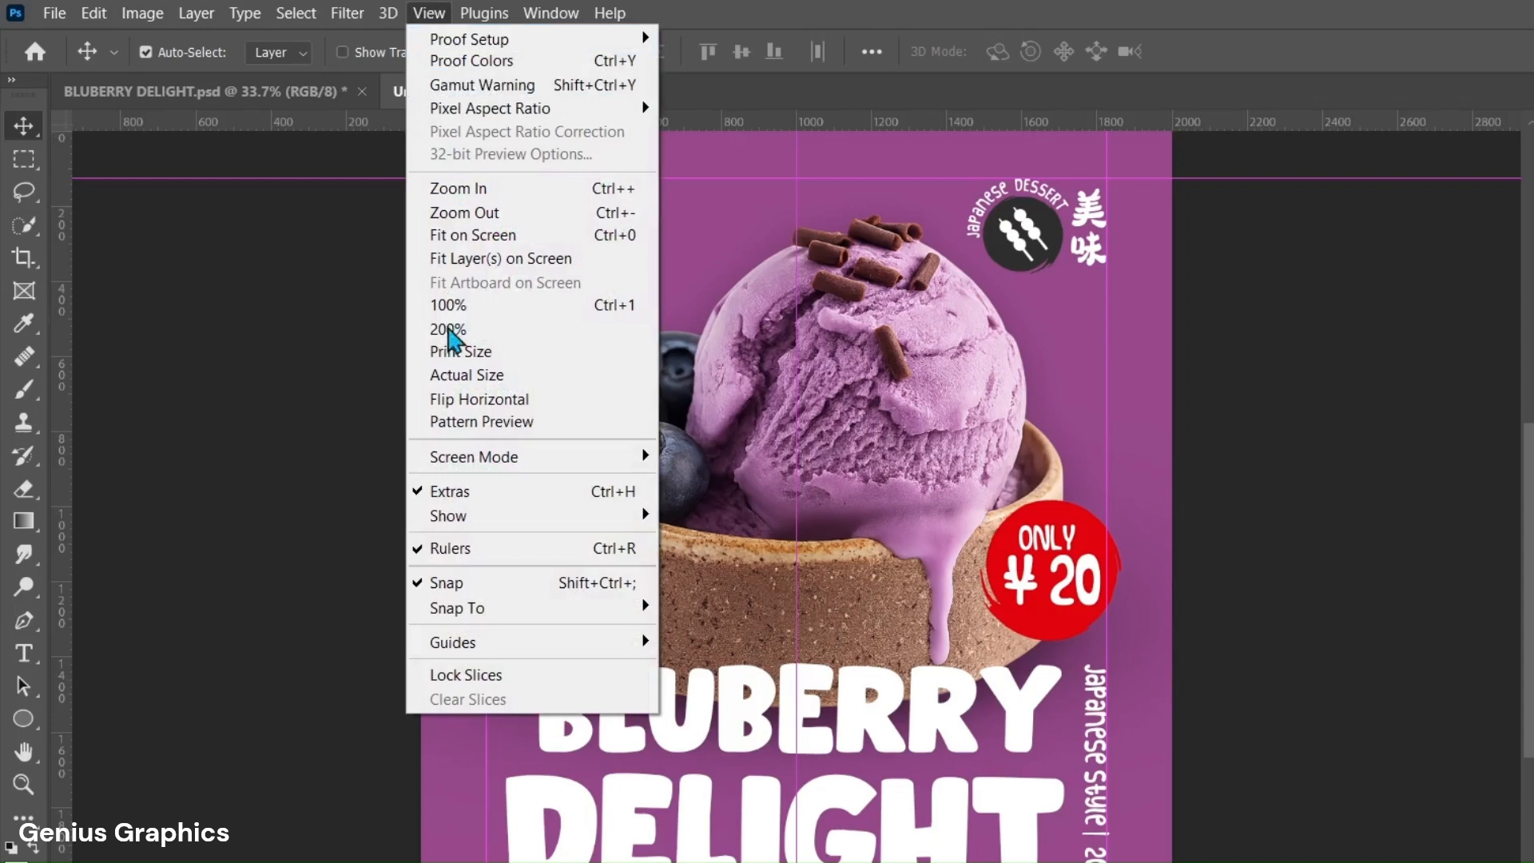
pyautogui.moveTo(531, 639)
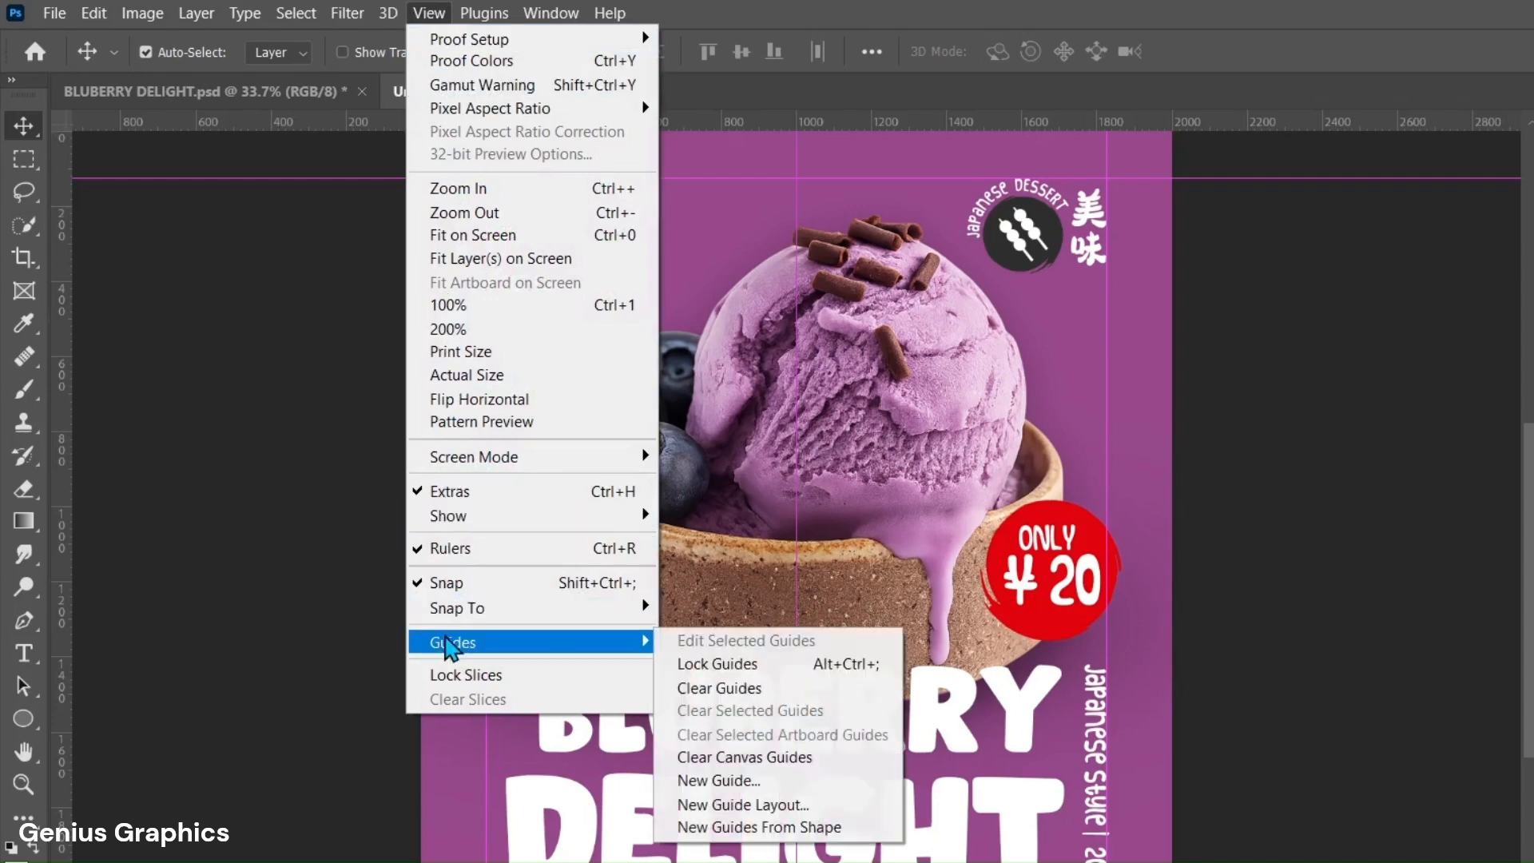
pyautogui.click(738, 687)
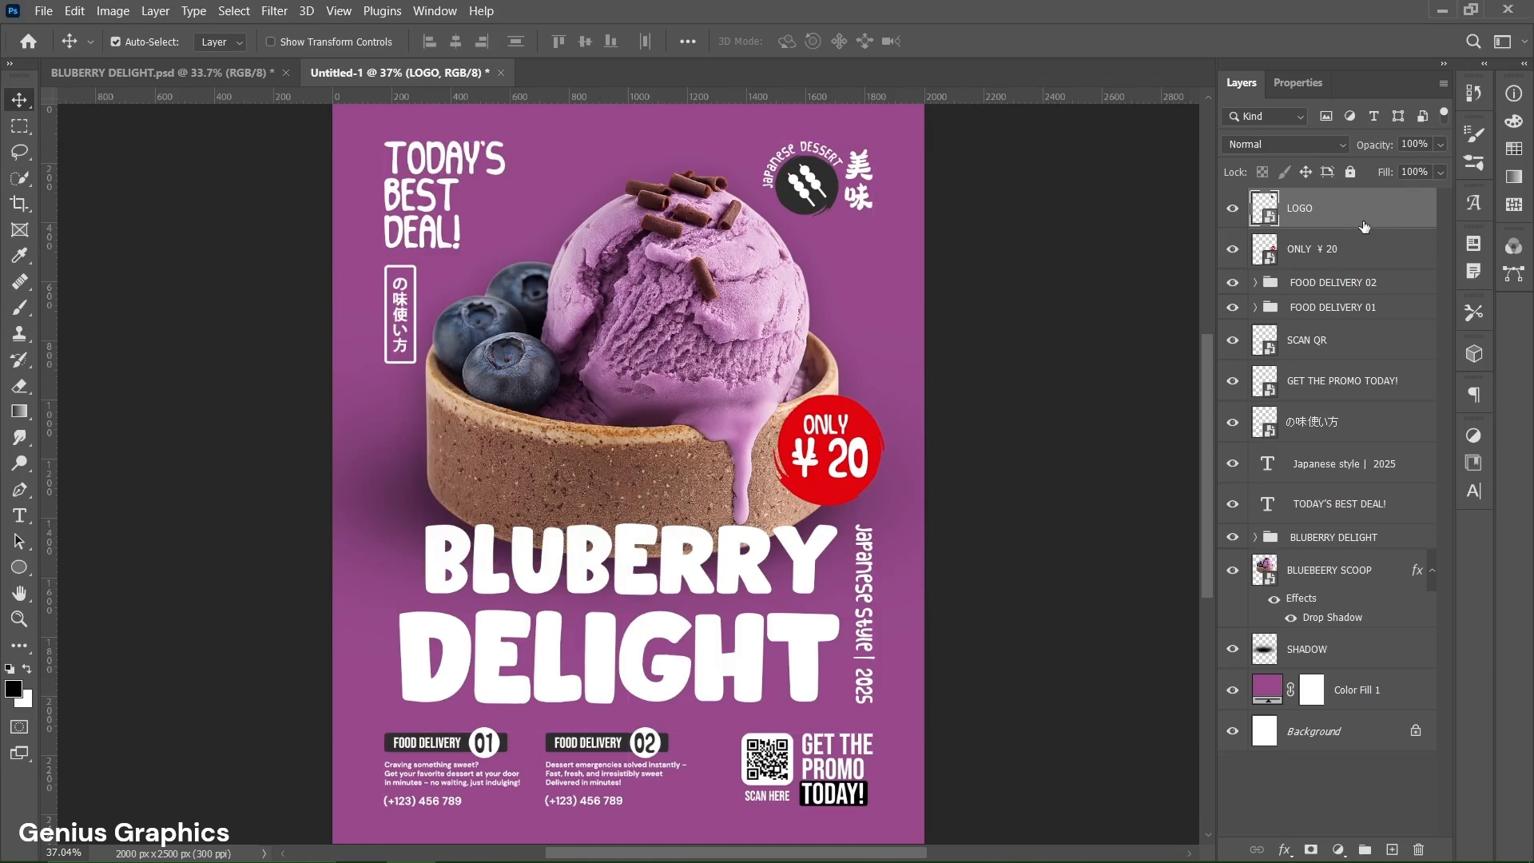
# Stamp all visible layers into a new merged layer at the top of the stack and name it FINAL
pyautogui.press('ctrl')
pyautogui.hotkey('ctrl', 'shift', 'alt', 'e')
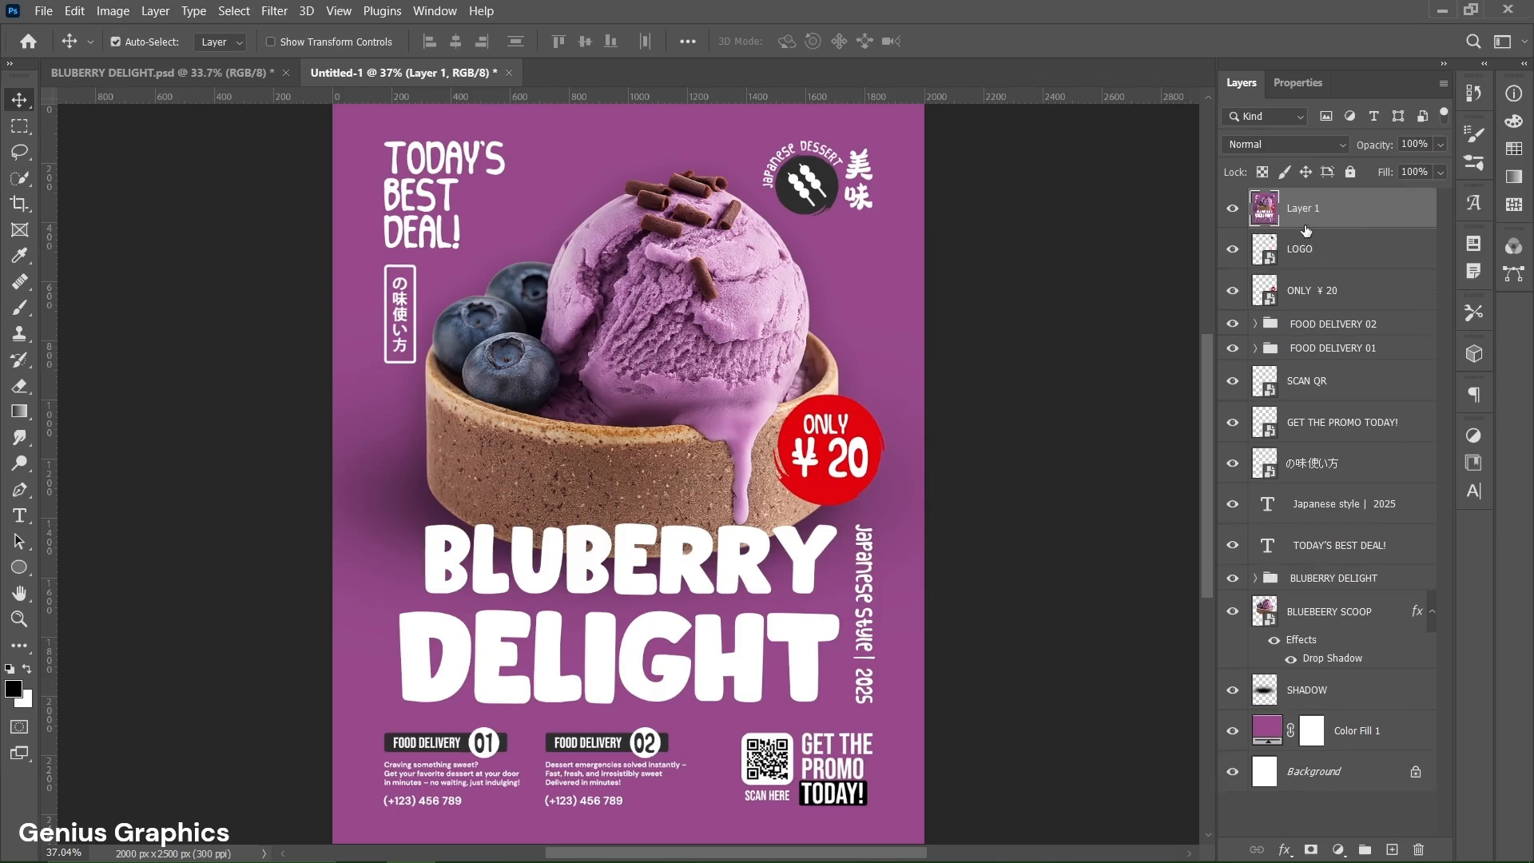
pyautogui.doubleClick(1326, 208)
pyautogui.write('FINAL')
pyautogui.press('Return')
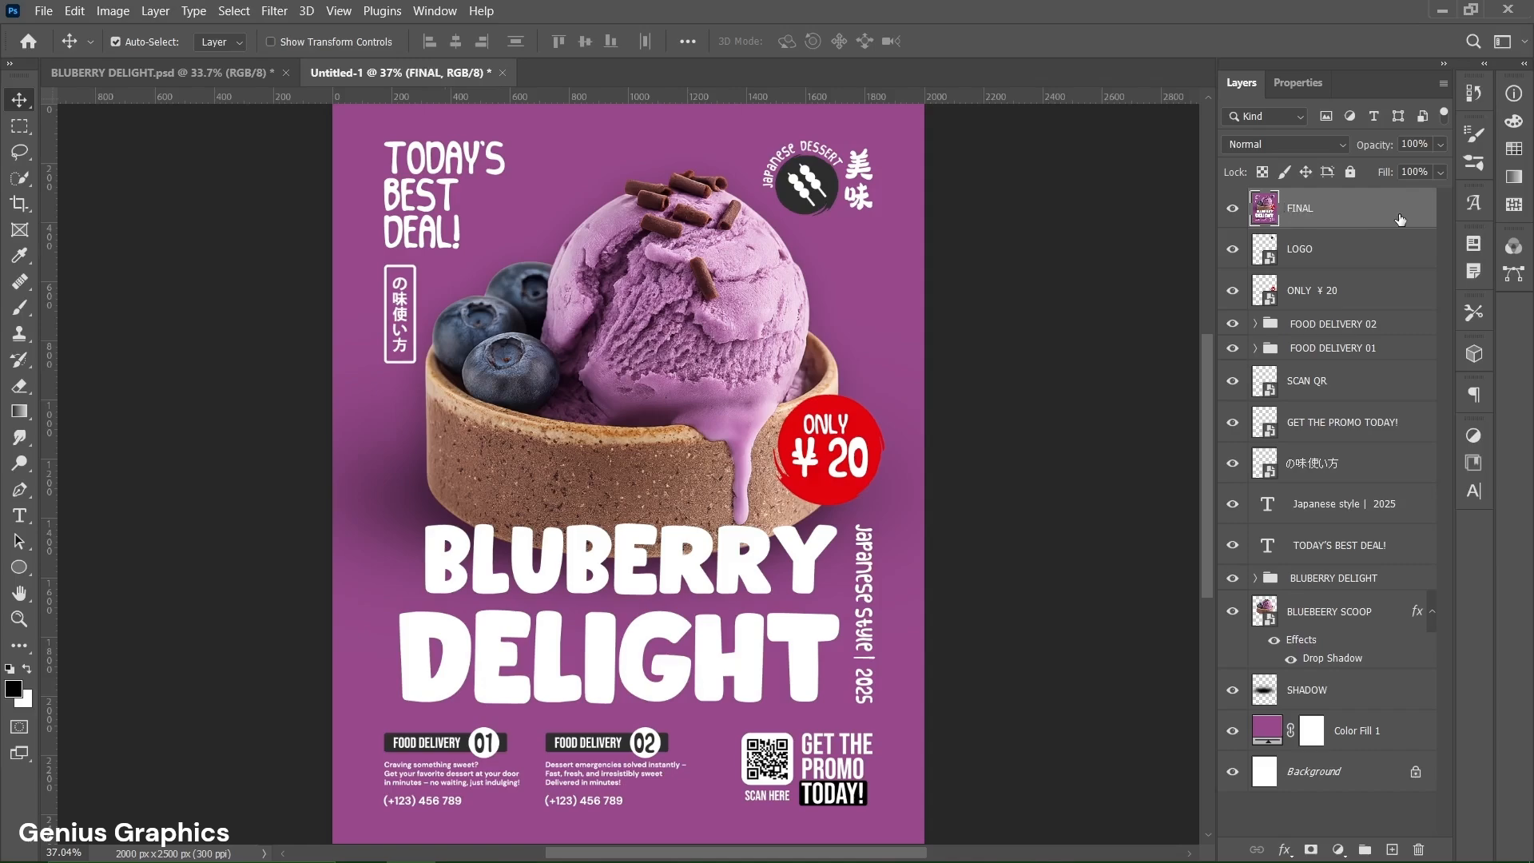